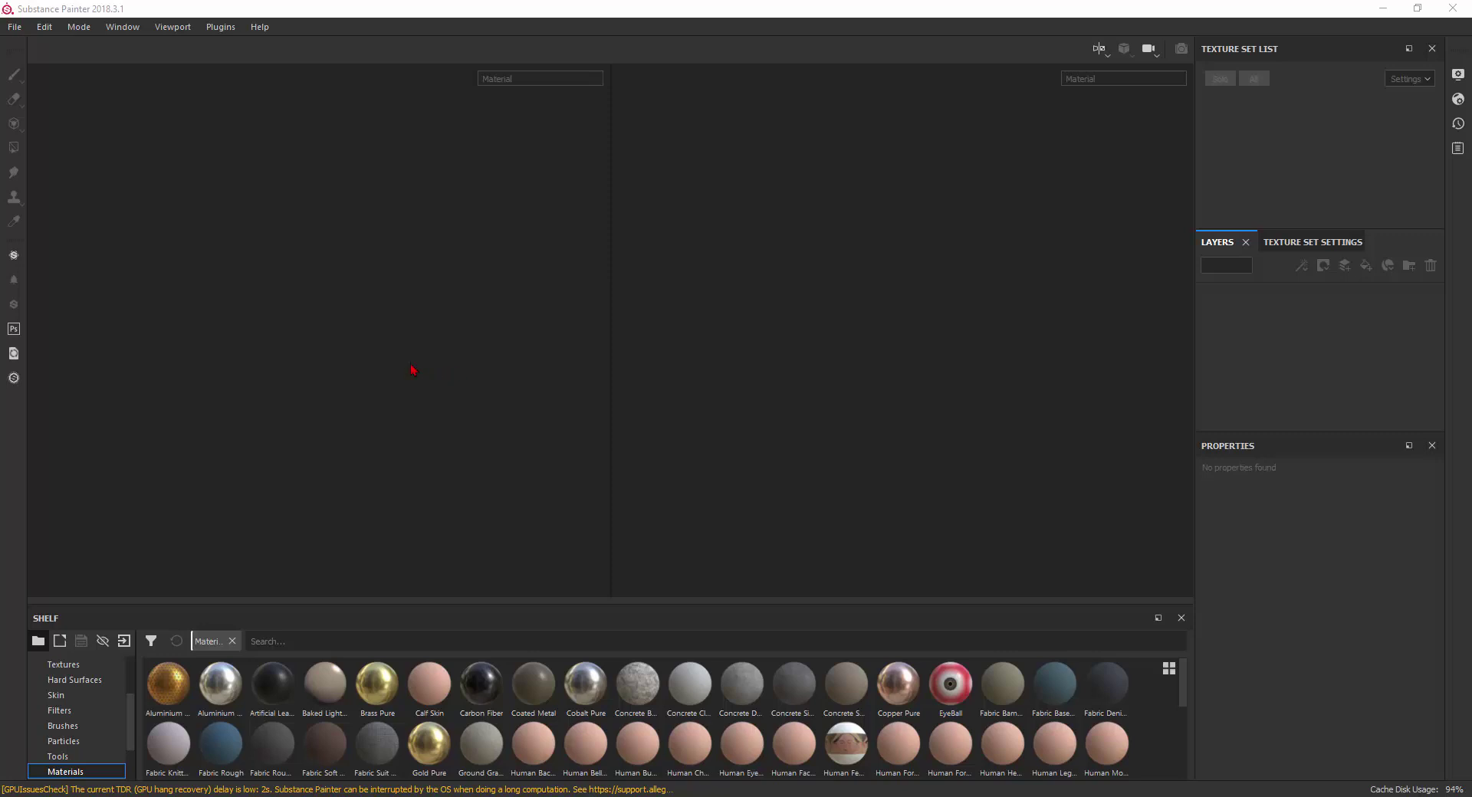
# Open the MeetMat.spp sample project from the samples folder.
pyautogui.click(14, 27)
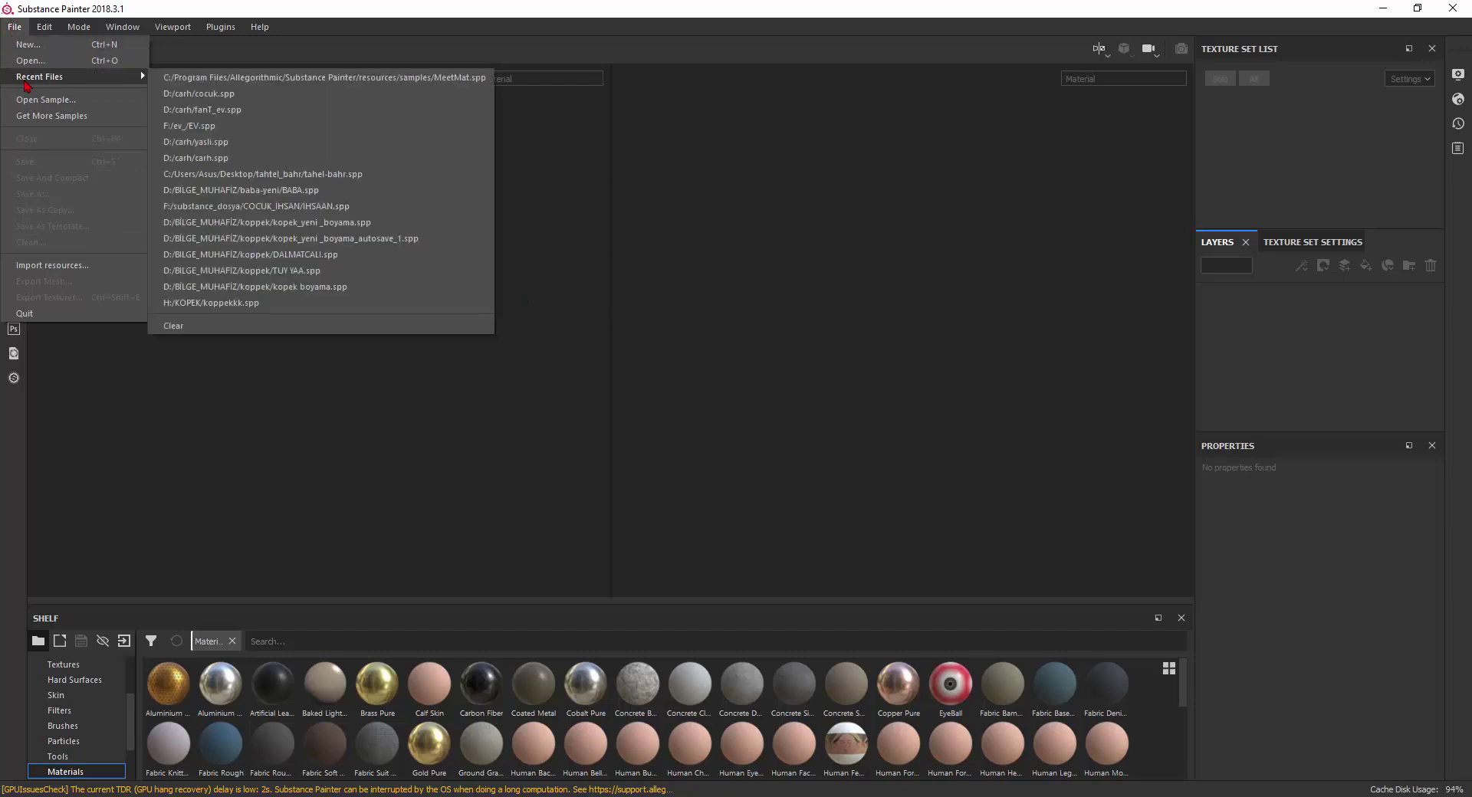
pyautogui.click(314, 196)
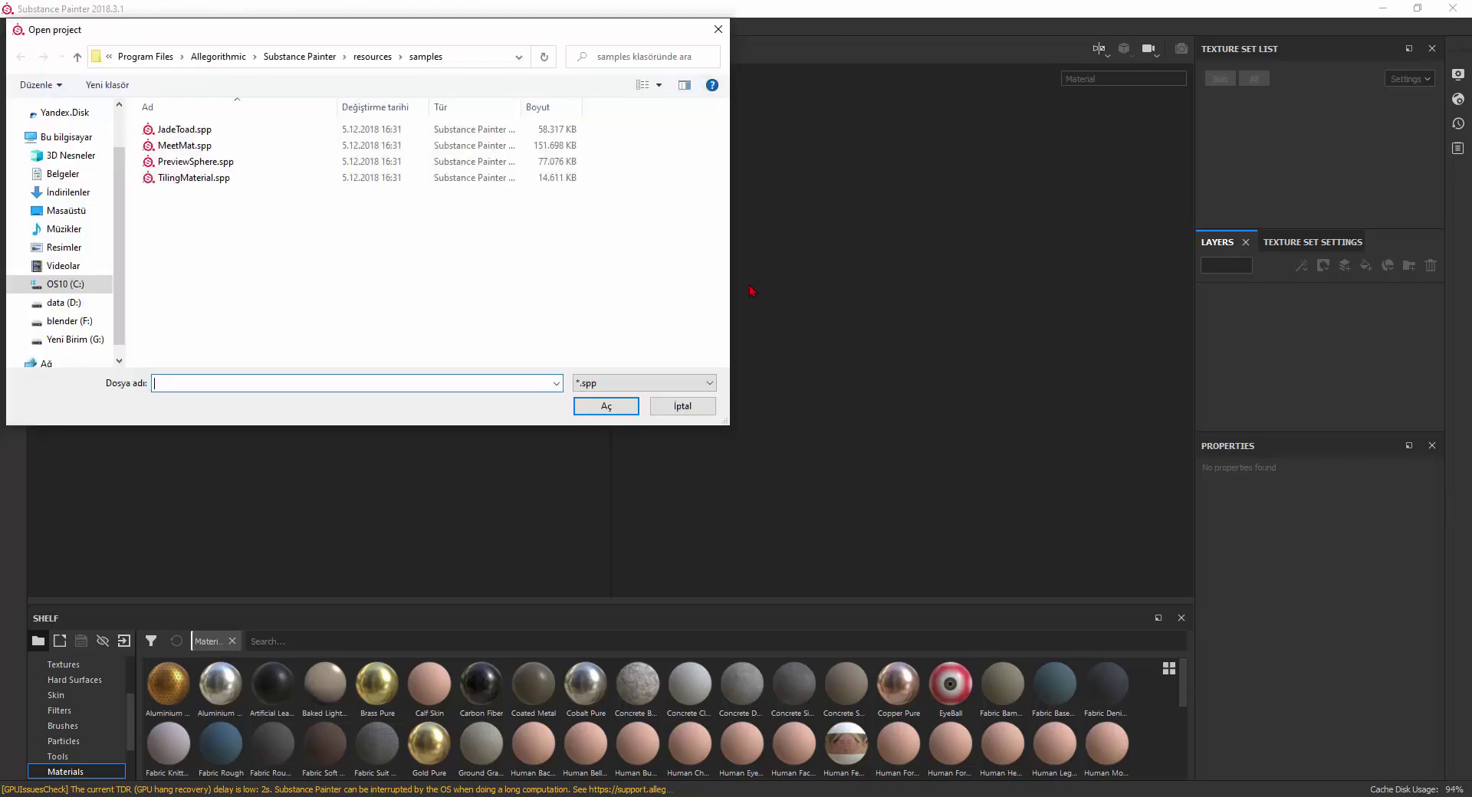
pyautogui.doubleClick(270, 177)
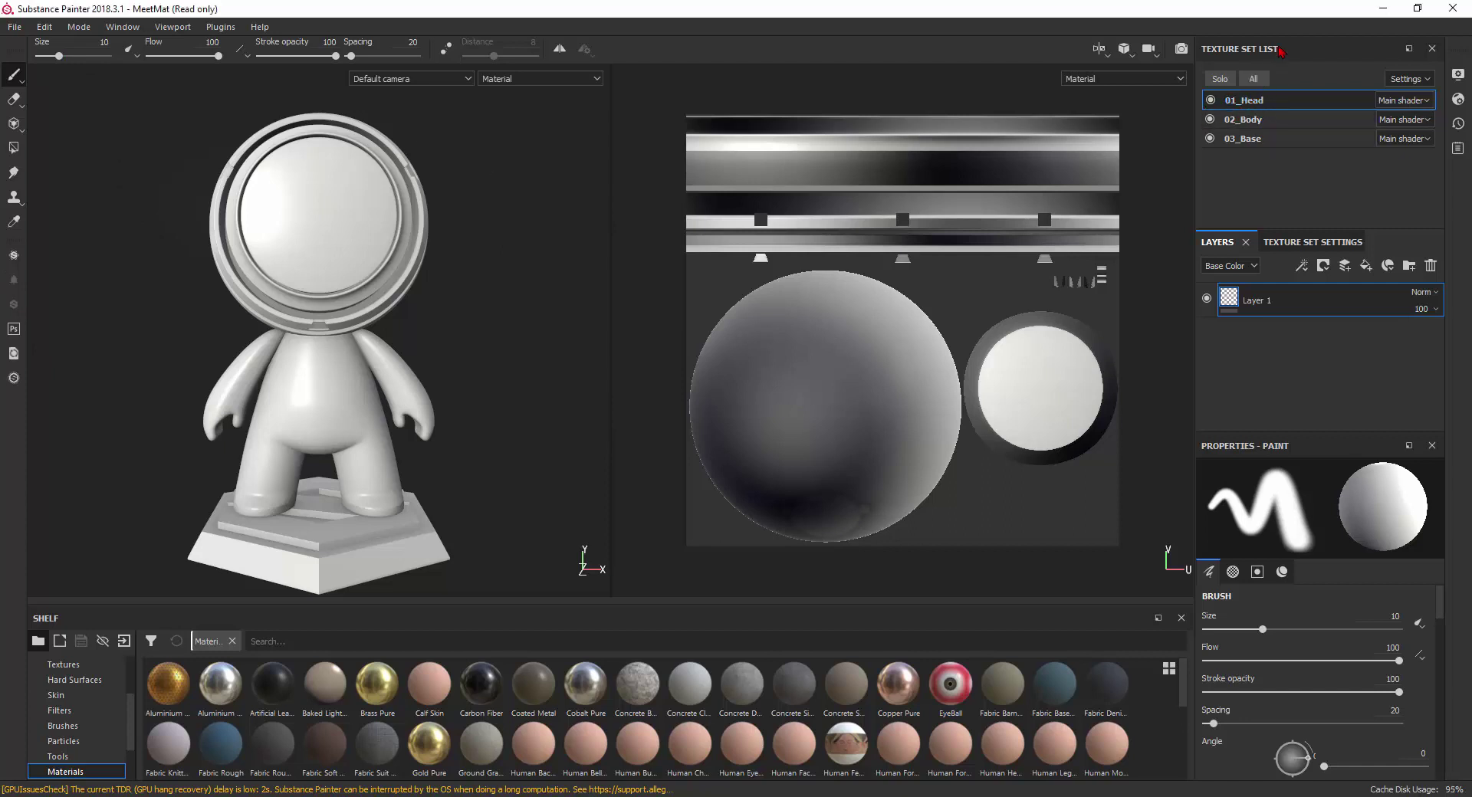
# Solo the 01_Head texture set and delete its empty default paint layer.
pyautogui.click(1220, 79)
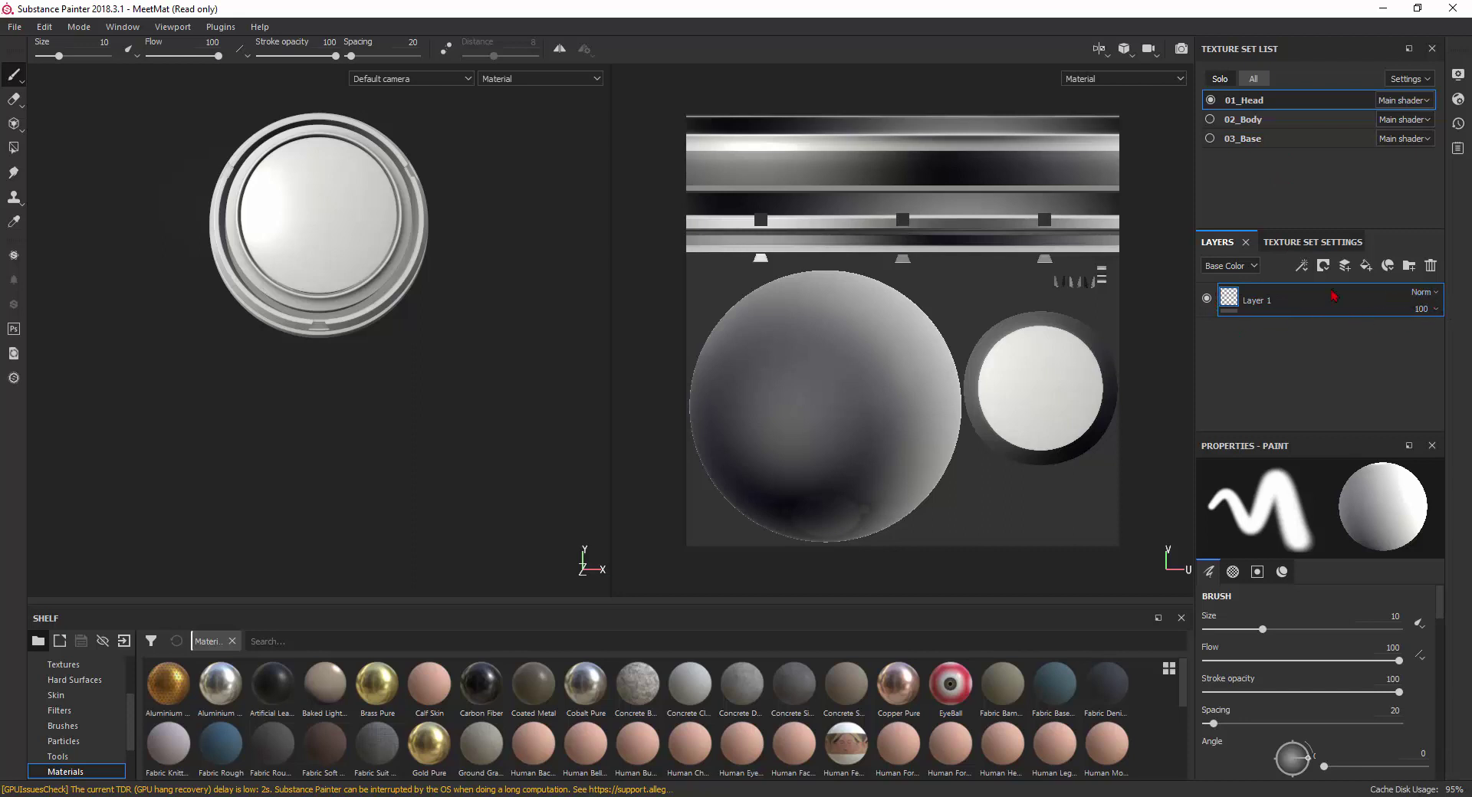
pyautogui.click(1430, 268)
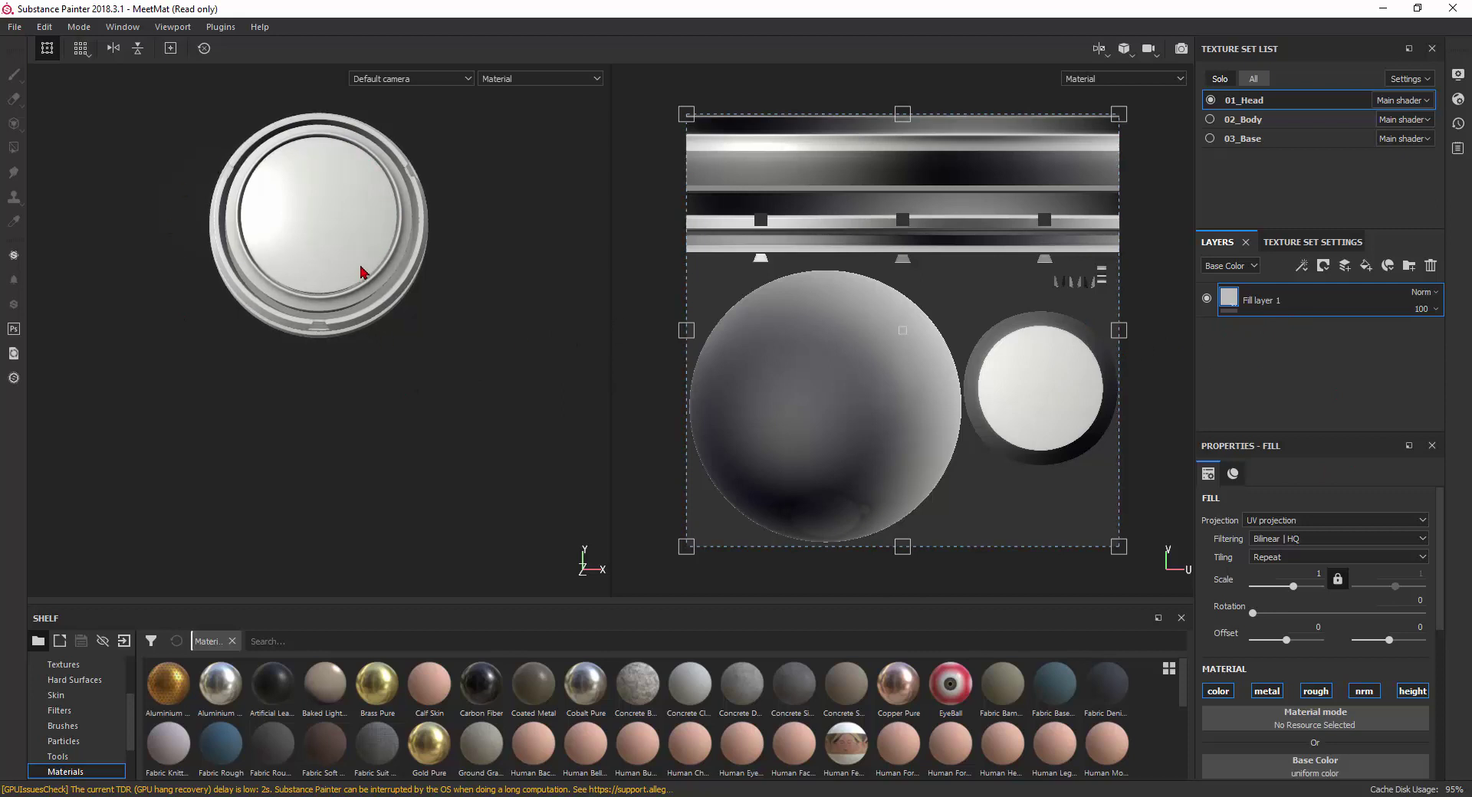
# Give Fill layer 1 a pure red base colour, metallic 1 and roughness 0.2088.
pyautogui.rightClick(473, 180)
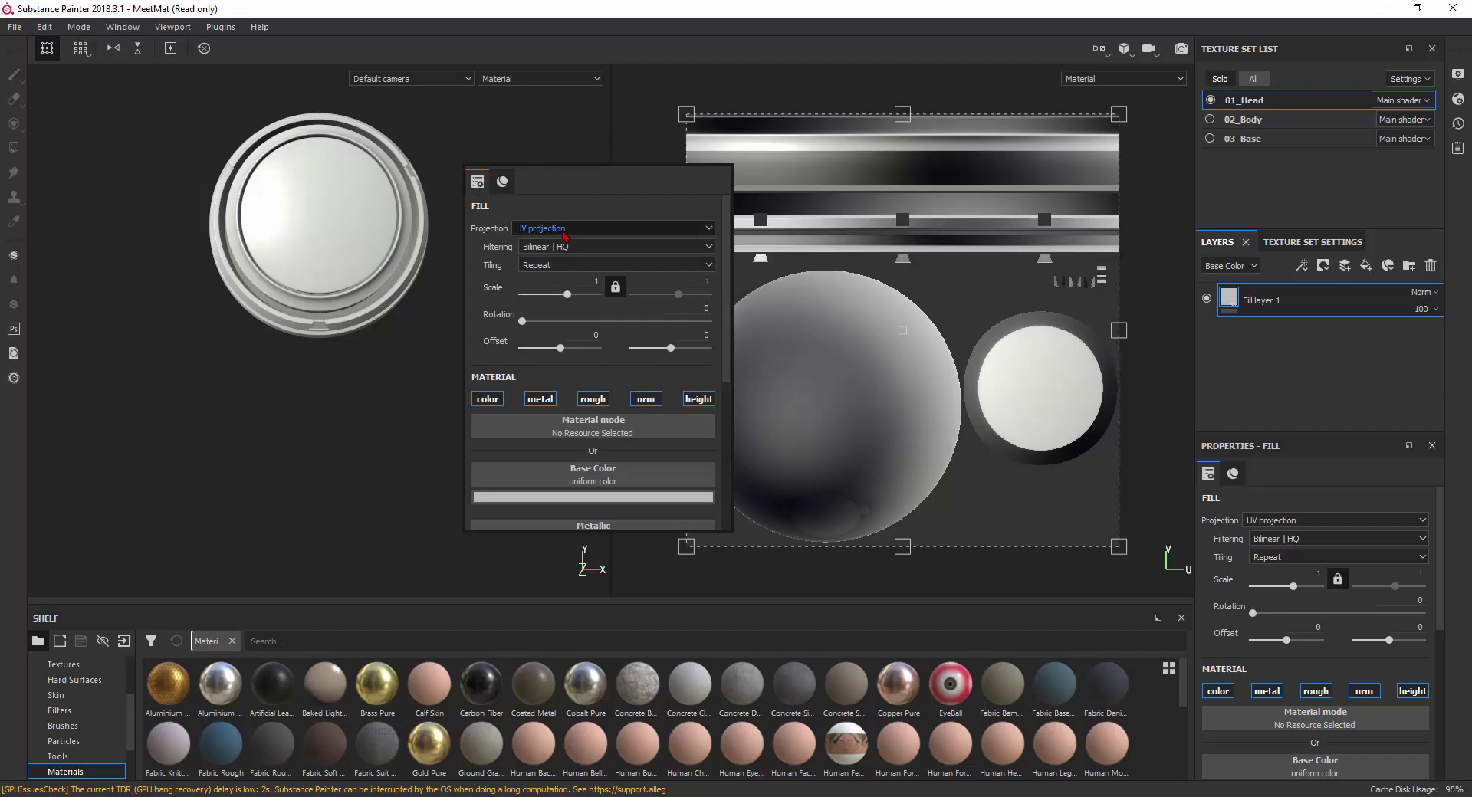
pyautogui.click(502, 181)
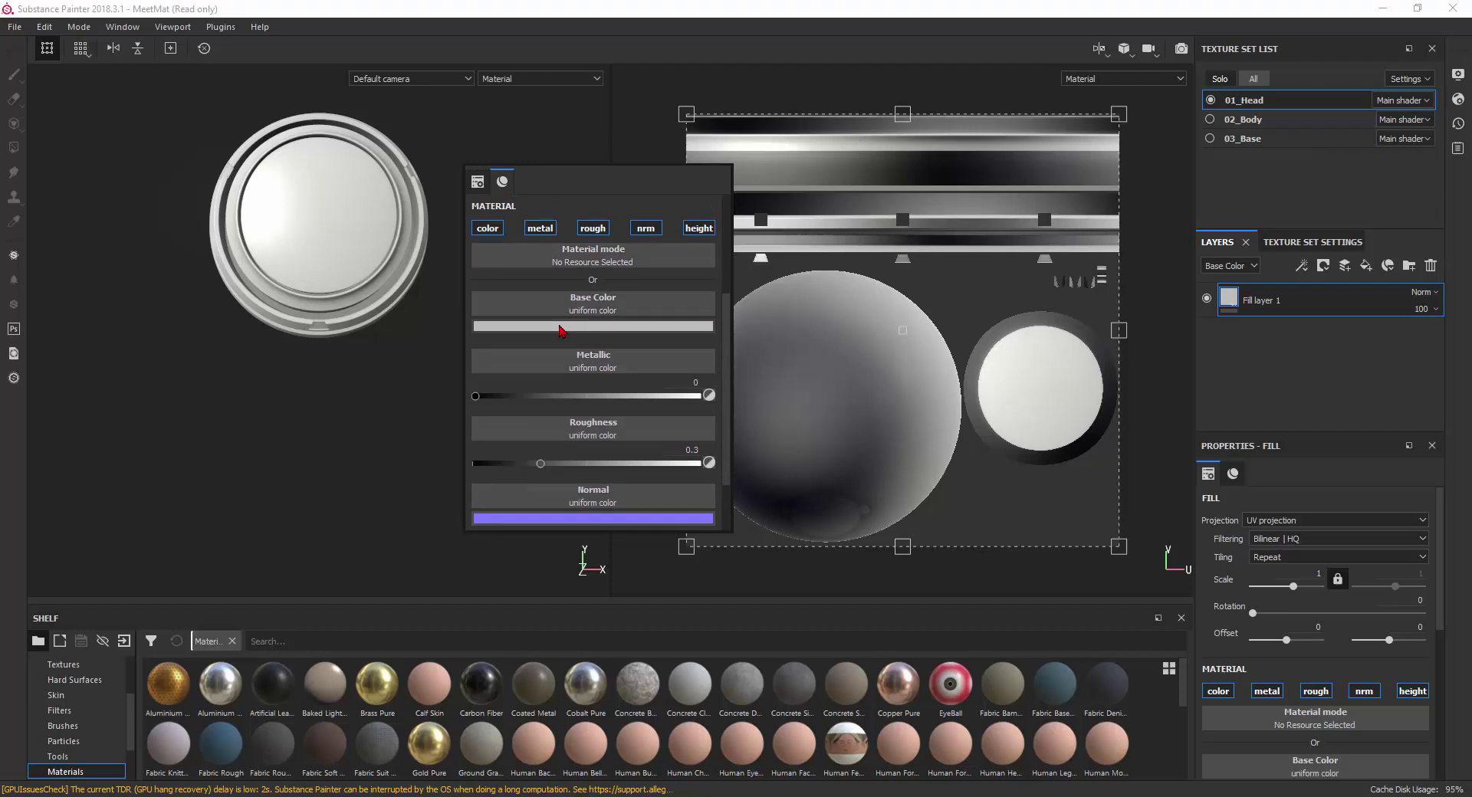
pyautogui.click(560, 327)
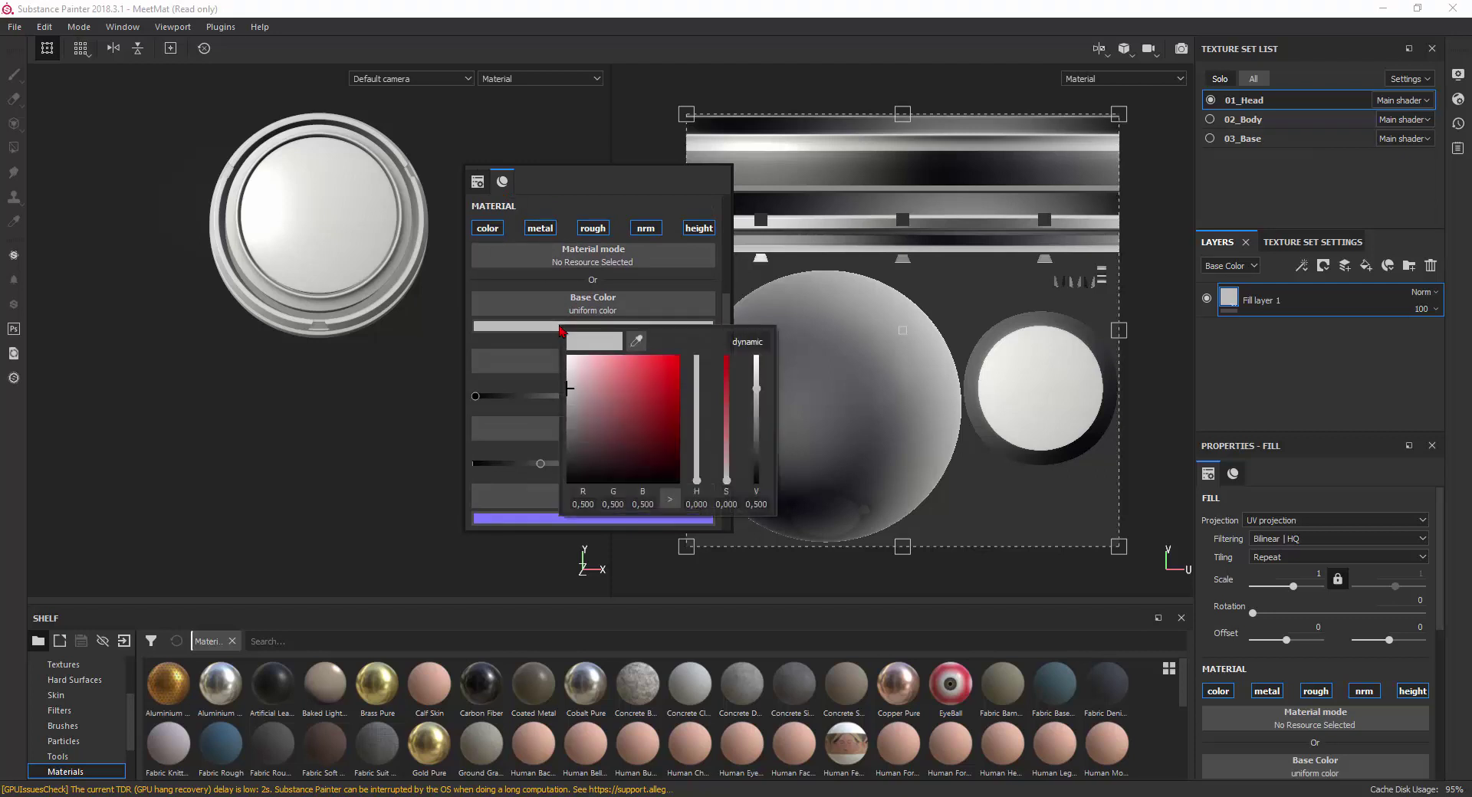
pyautogui.click(676, 357)
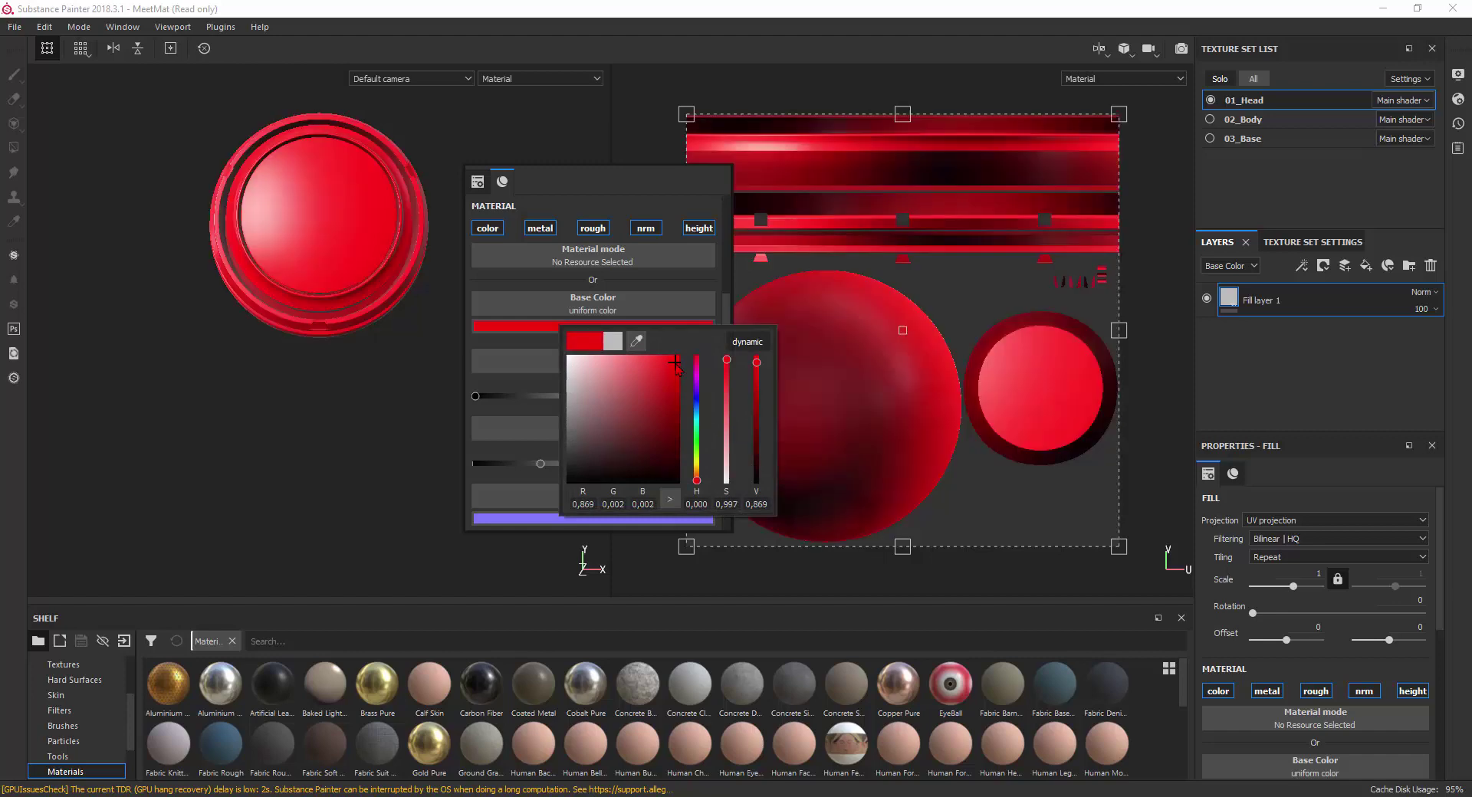
pyautogui.click(638, 284)
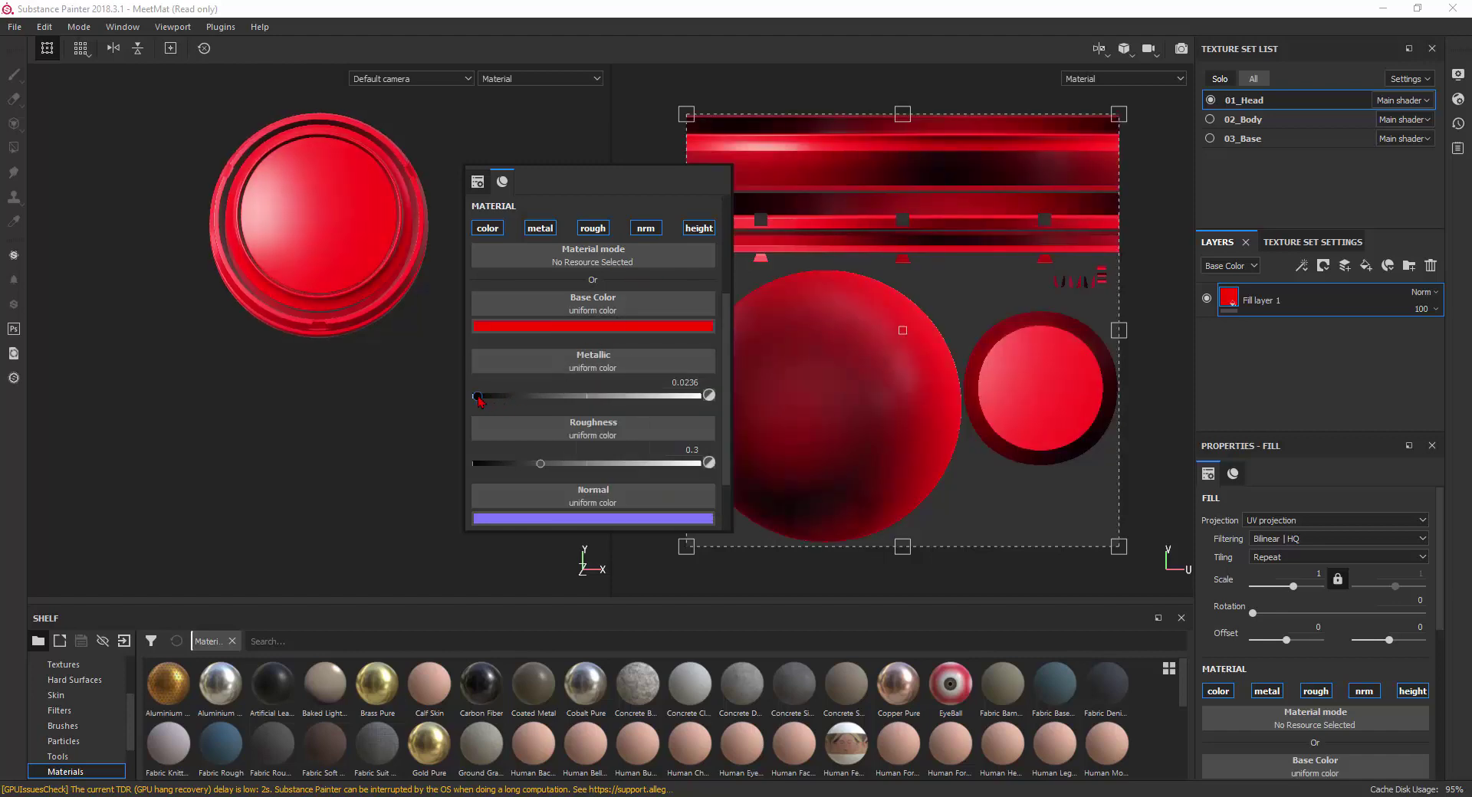
pyautogui.moveTo(476, 396); pyautogui.dragTo(698, 396)
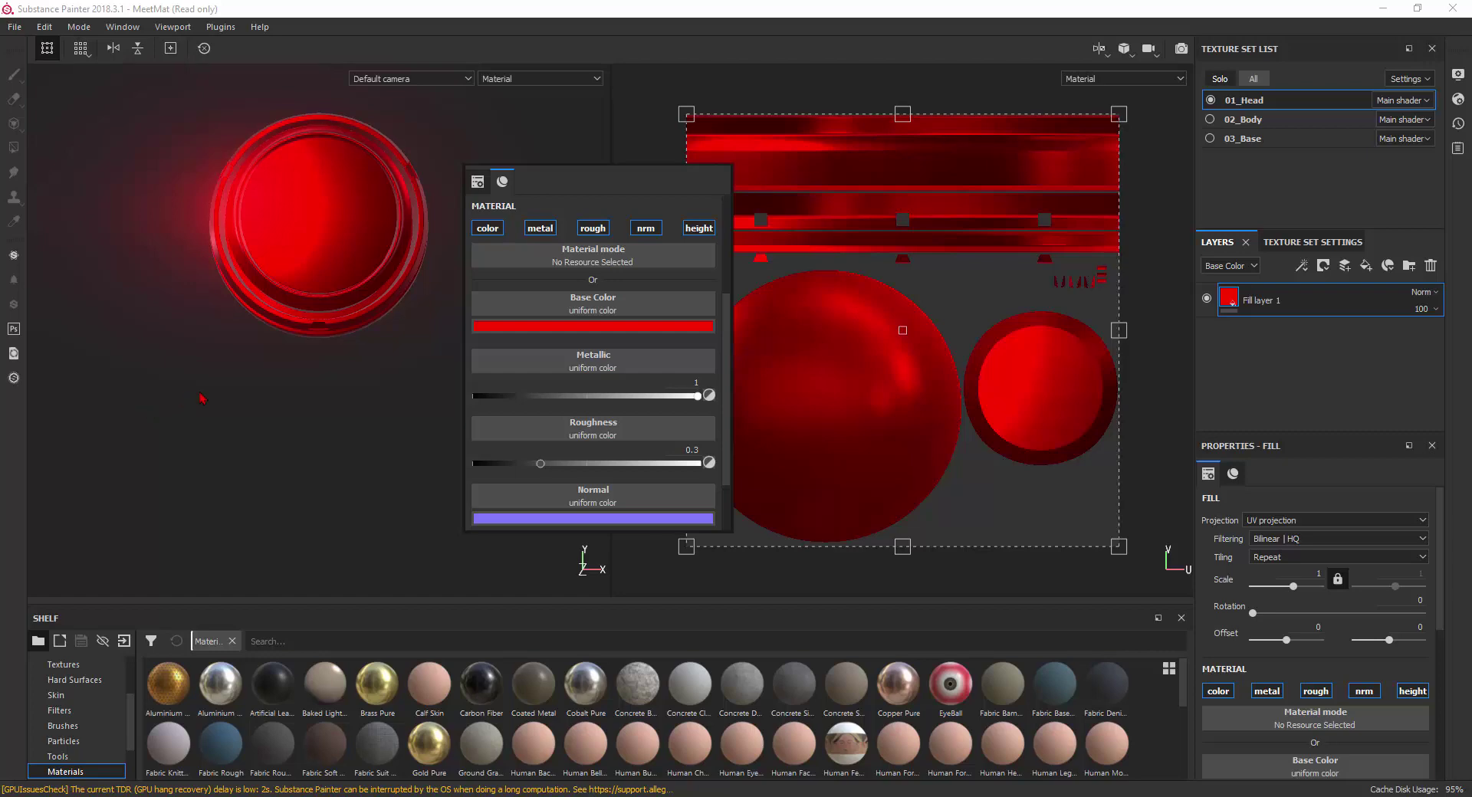
pyautogui.moveTo(540, 463); pyautogui.dragTo(520, 465)
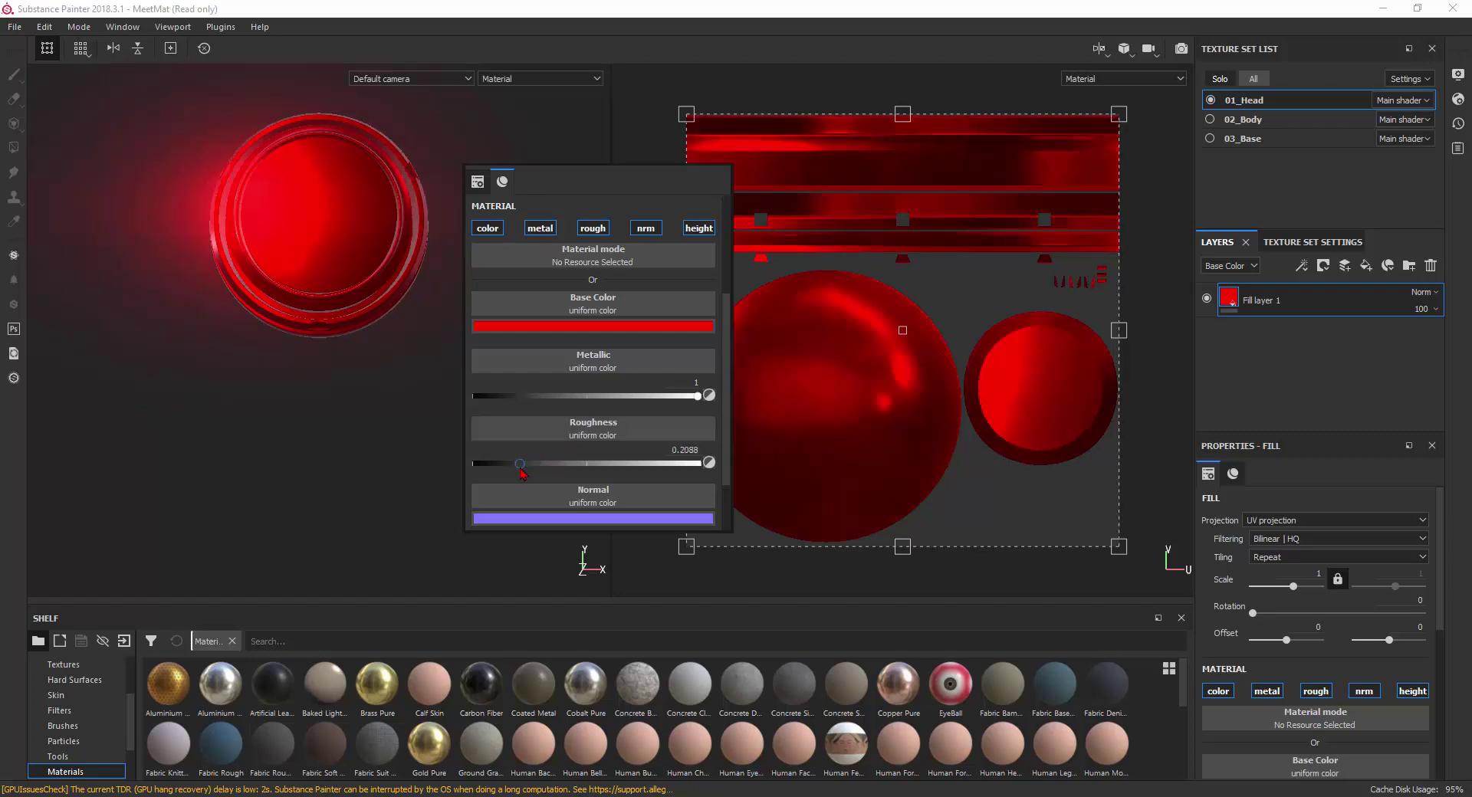
pyautogui.press('p')
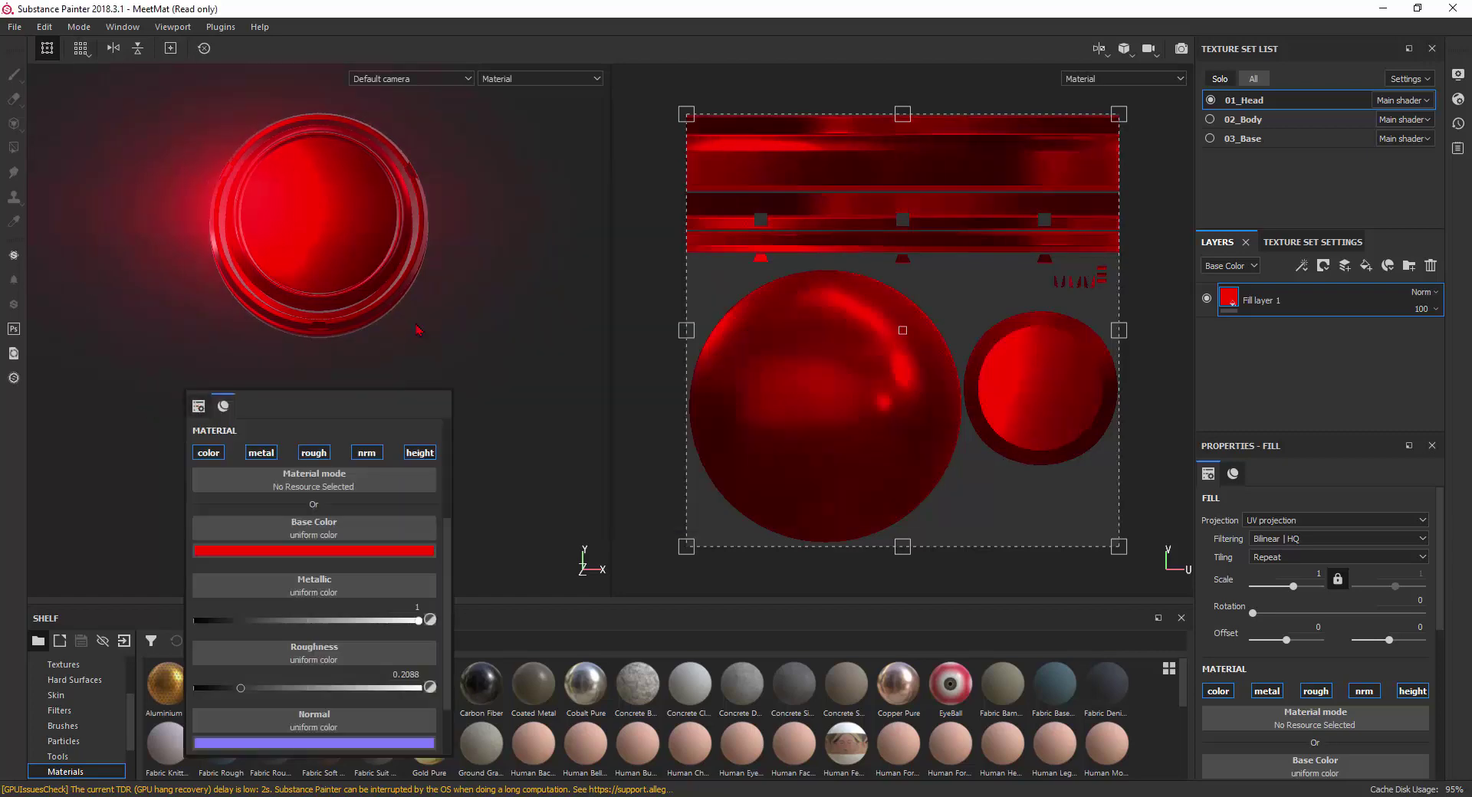
pyautogui.moveTo(428, 348)
pyautogui.keyDown('alt'); pyautogui.mouseDown()
pyautogui.moveTo(377, 366)
pyautogui.moveTo(476, 338)
pyautogui.moveTo(486, 377)
pyautogui.moveTo(450, 404)
pyautogui.moveTo(338, 400)
pyautogui.moveTo(312, 348)
pyautogui.moveTo(480, 348)
pyautogui.mouseUp(); pyautogui.keyUp('alt')
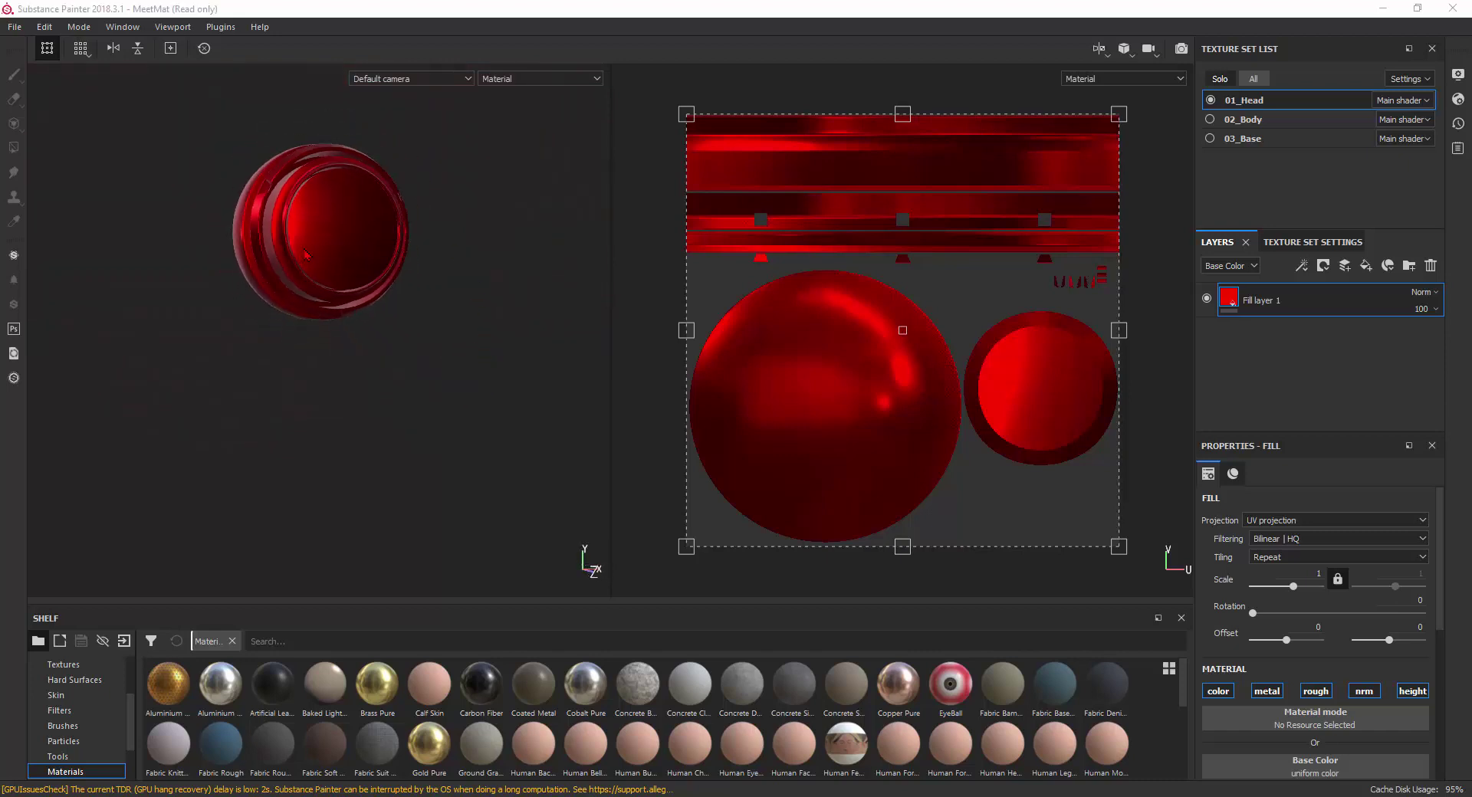
pyautogui.scroll(3, 313, 181)
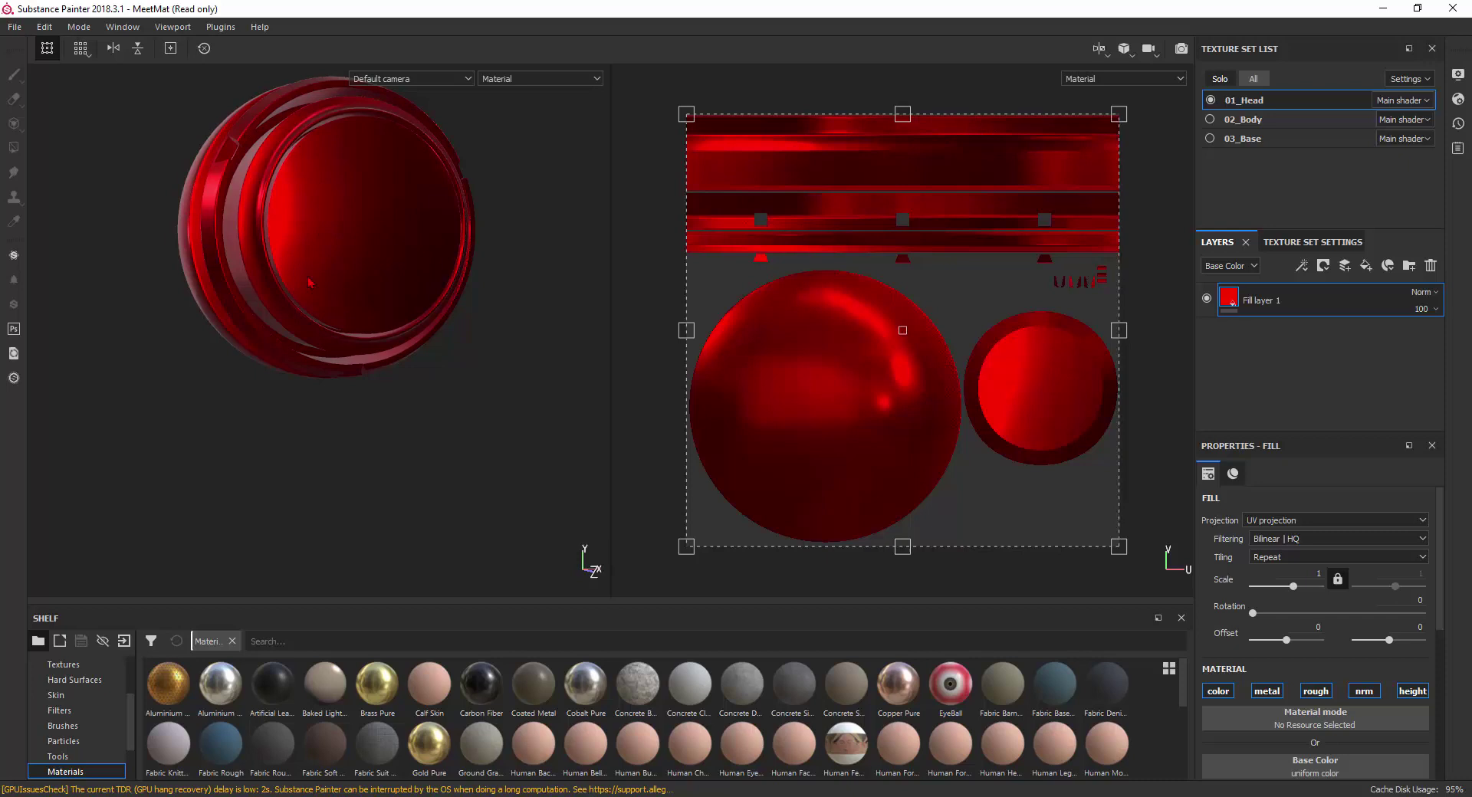
pyautogui.scroll(-3, 309, 283)
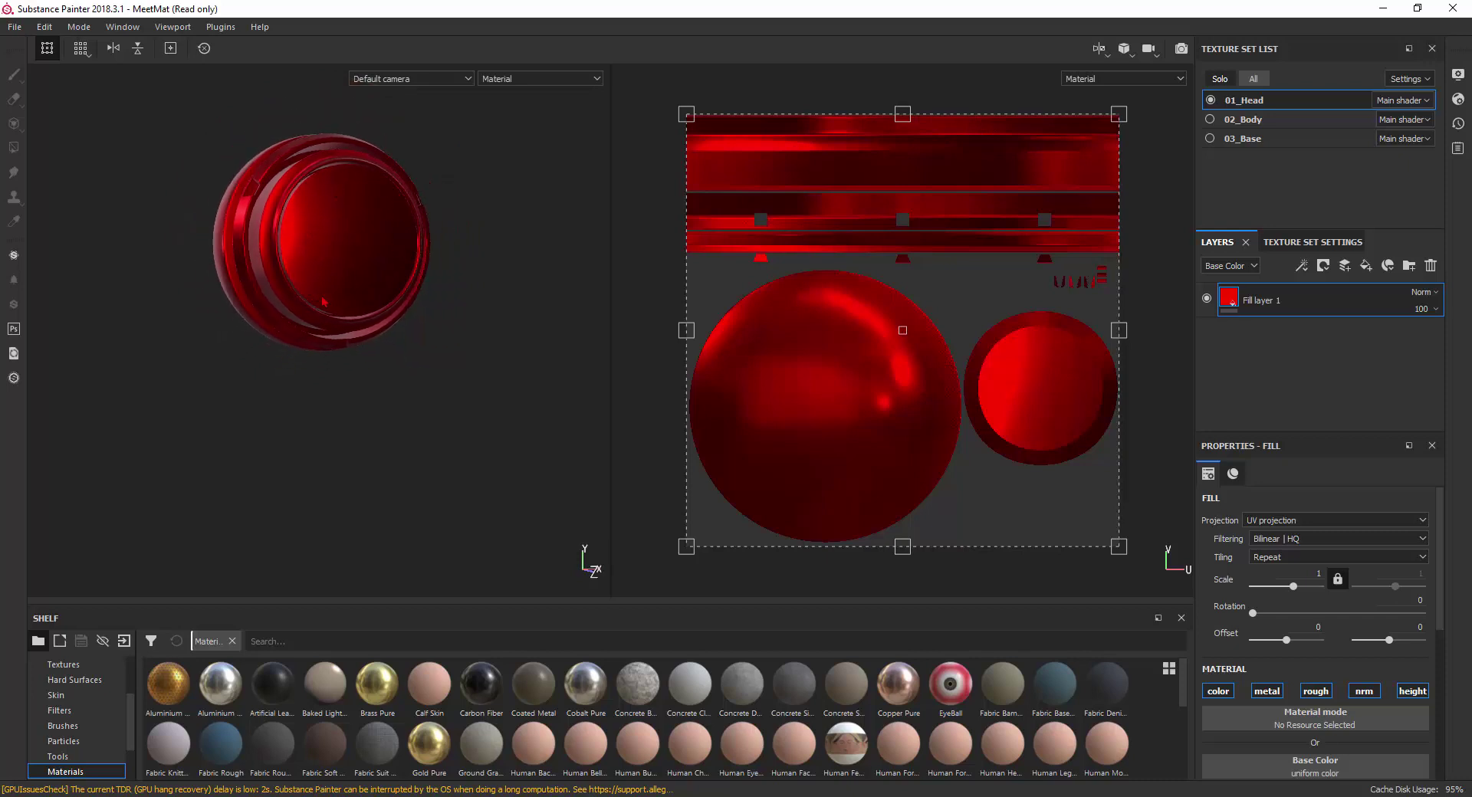
pyautogui.keyDown('alt'); pyautogui.moveTo(349, 309); pyautogui.dragTo(453, 322); pyautogui.keyUp('alt')
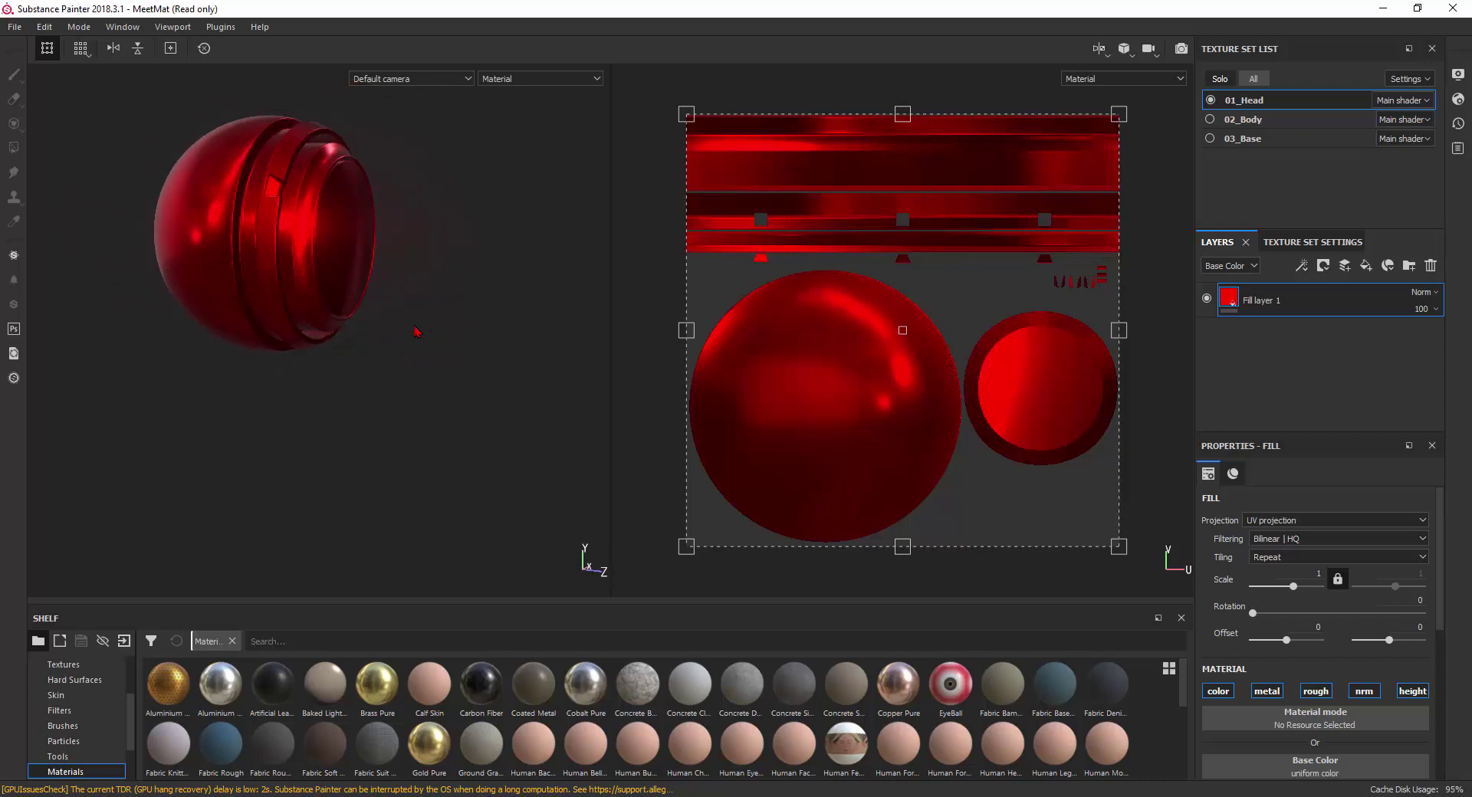
pyautogui.keyDown('alt'); pyautogui.moveTo(384, 276); pyautogui.dragTo(388, 360, button='middle'); pyautogui.keyUp('alt')
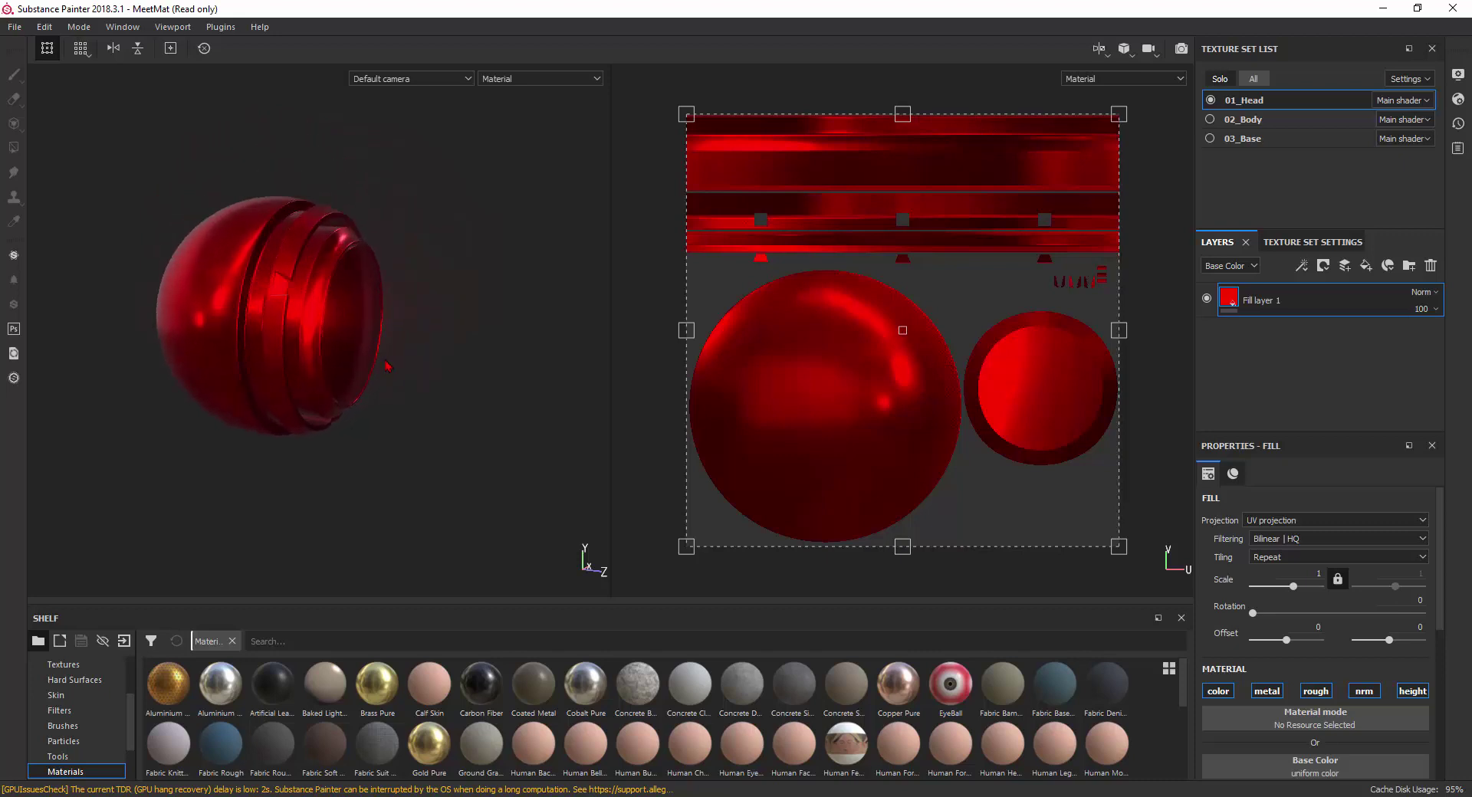
pyautogui.scroll(2, 399, 353)
pyautogui.keyDown('alt'); pyautogui.moveTo(445, 342); pyautogui.dragTo(385, 343); pyautogui.keyUp('alt')
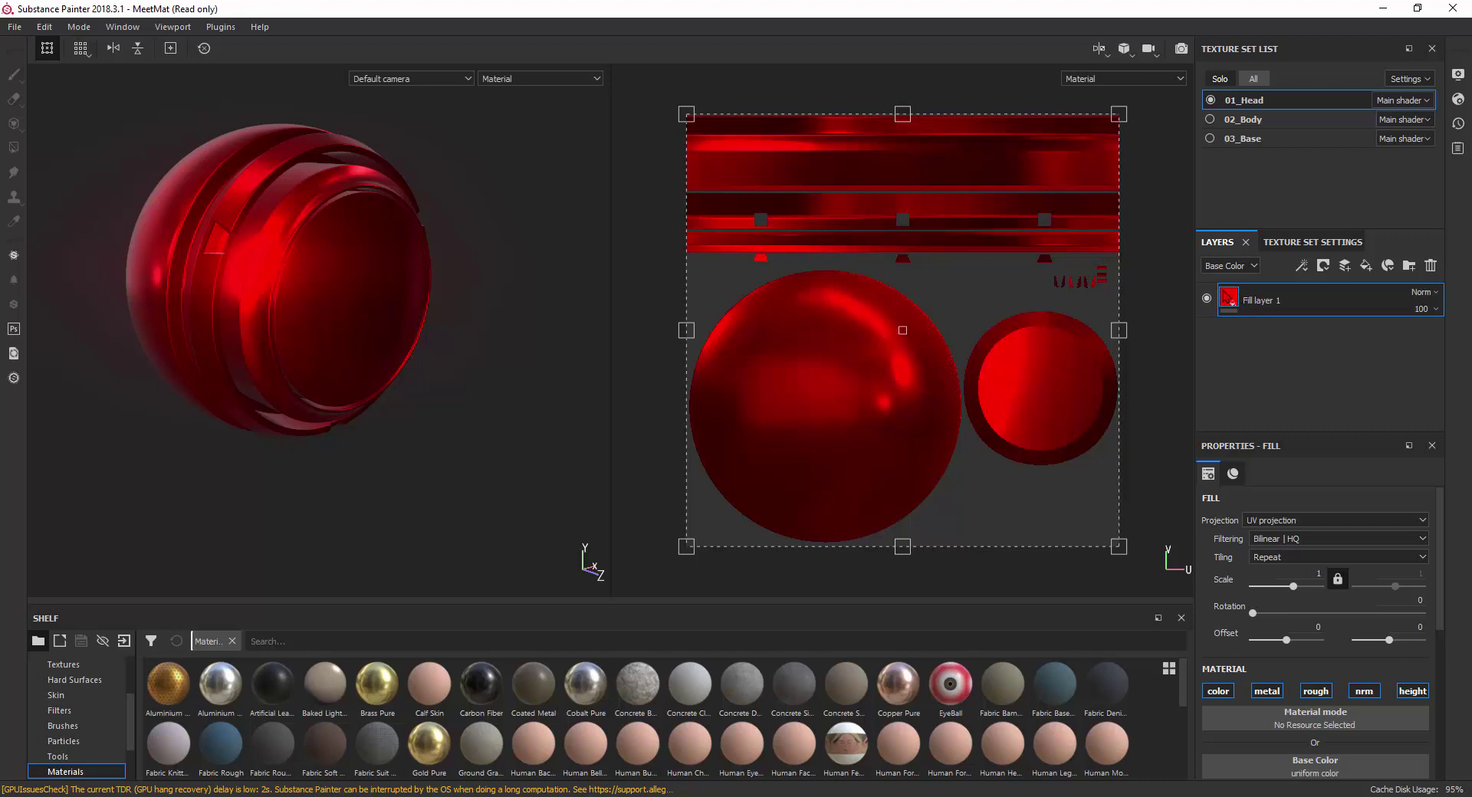
# Add a white mask to Fill layer 1 and select the mask as the painting target.
pyautogui.click(1323, 269)
pyautogui.click(1324, 270)
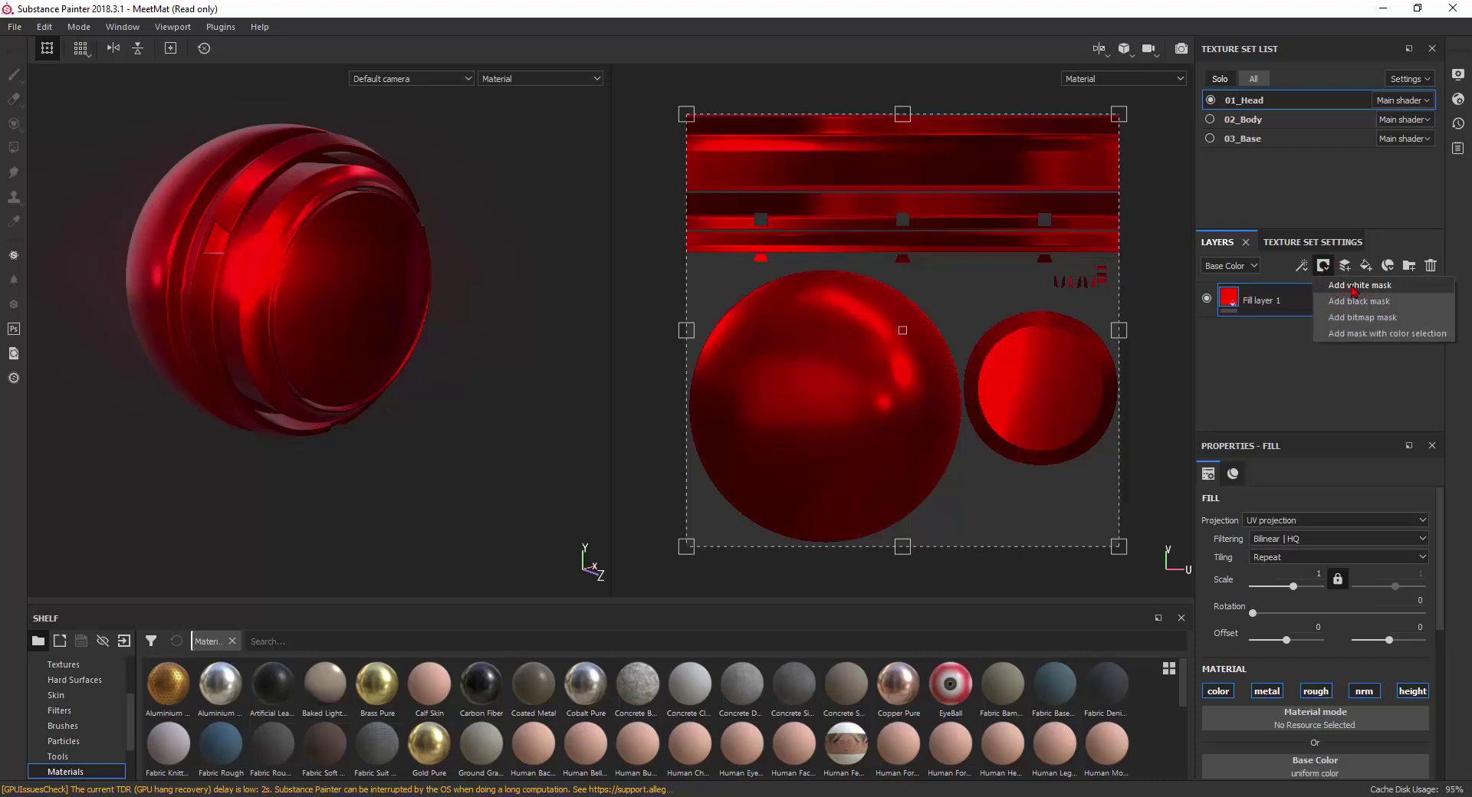
pyautogui.click(1353, 289)
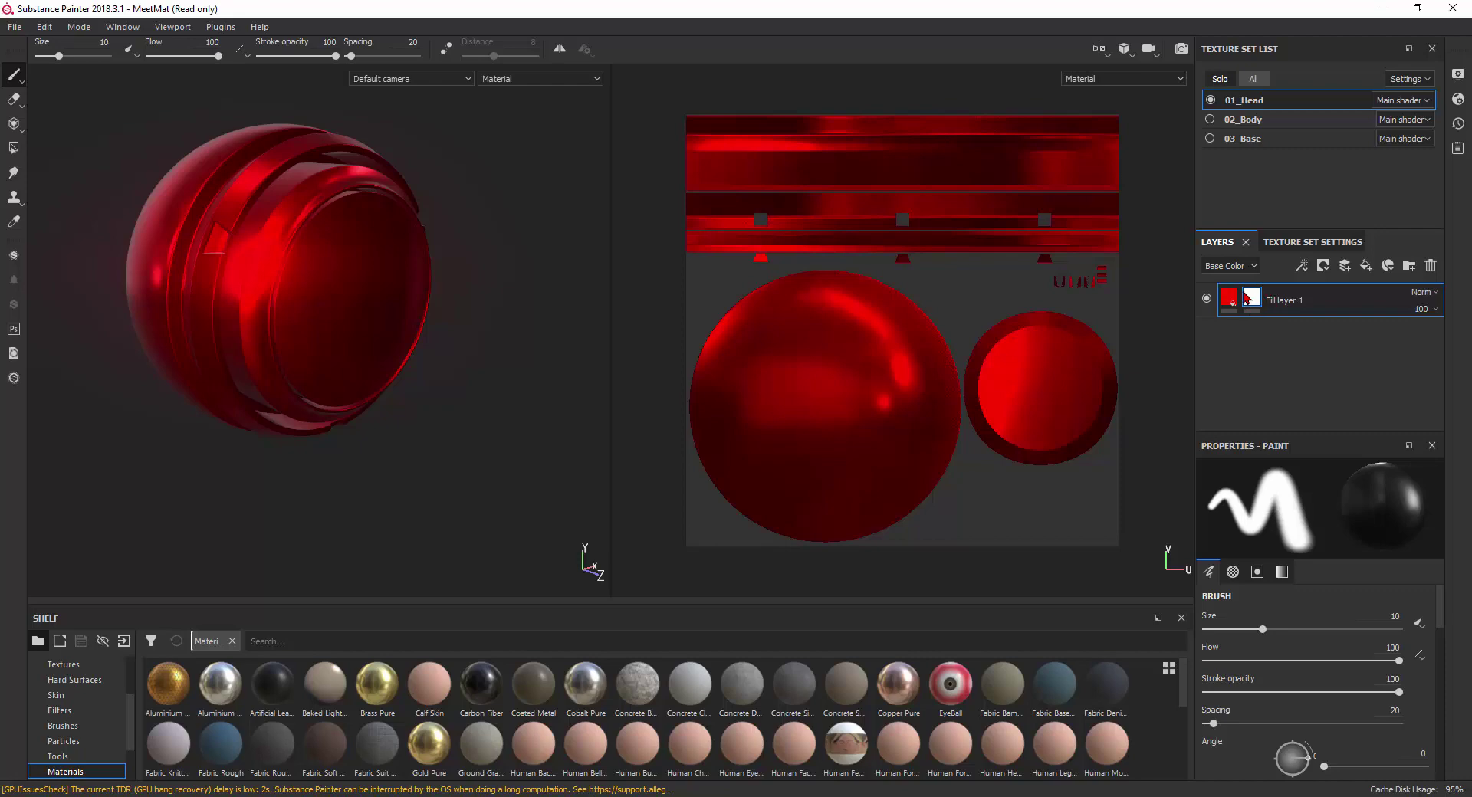
pyautogui.click(1229, 299)
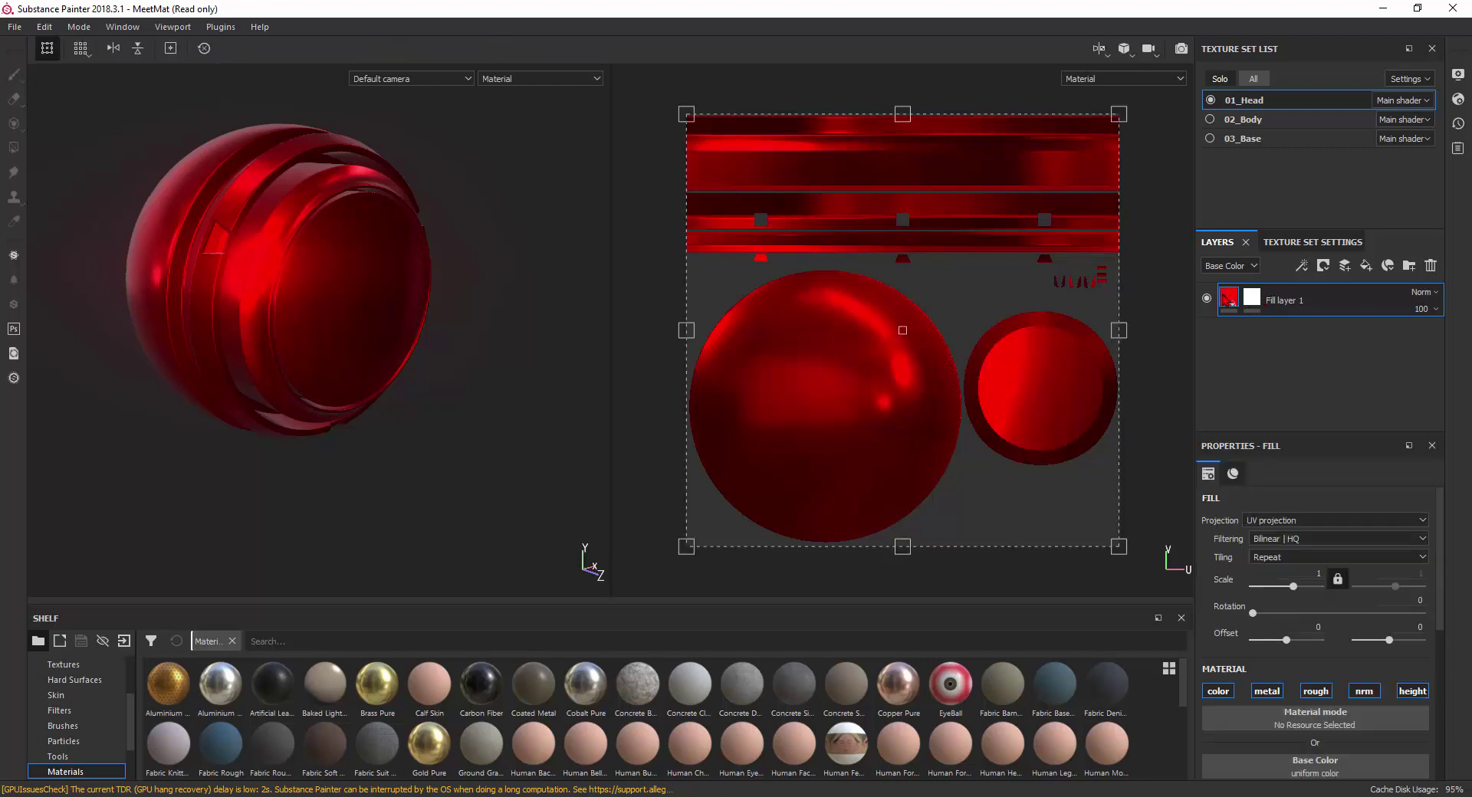
pyautogui.click(1248, 301)
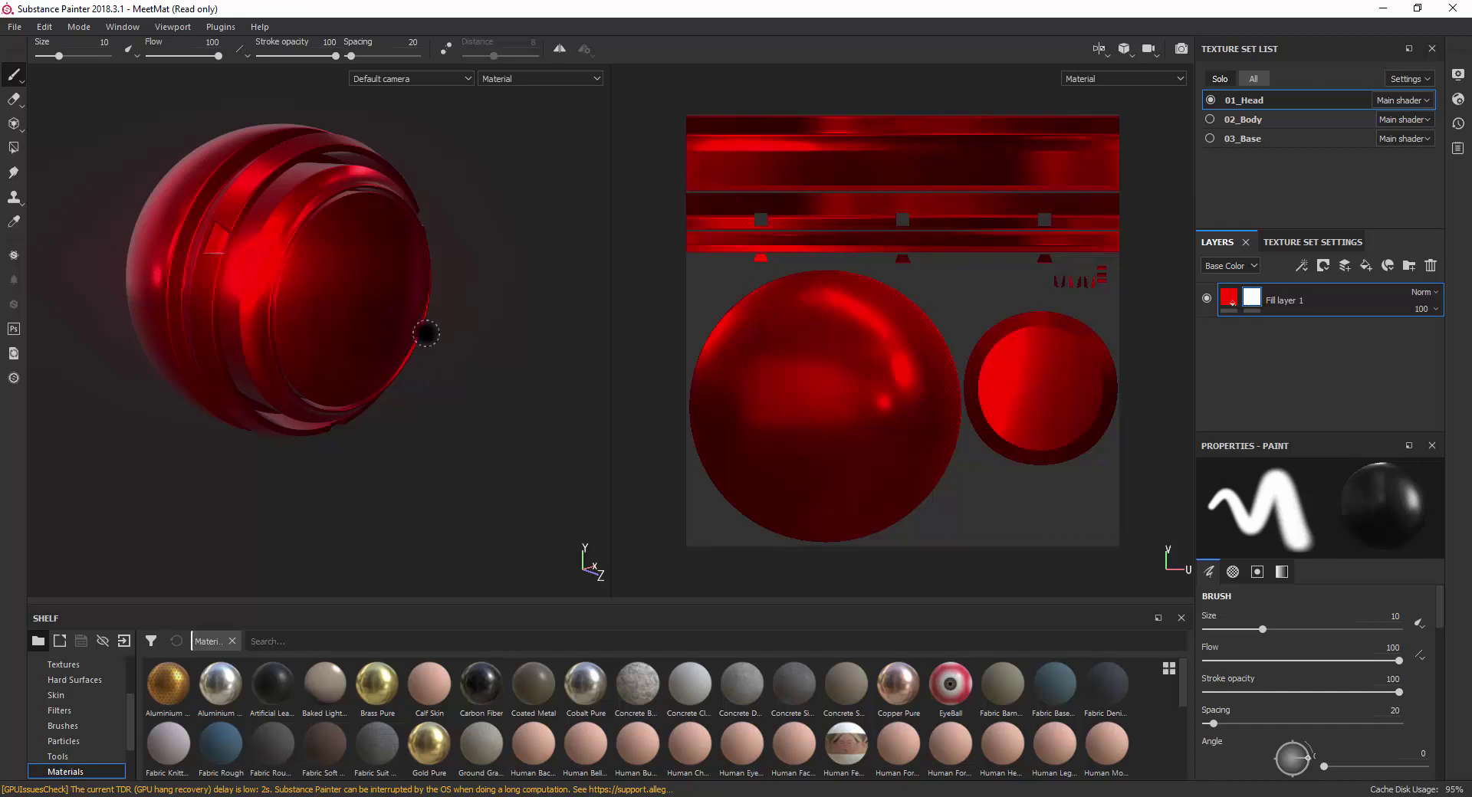
# Paint black on the mask to hide the red on the cap's left side.
pyautogui.scroll(5, 371, 319)
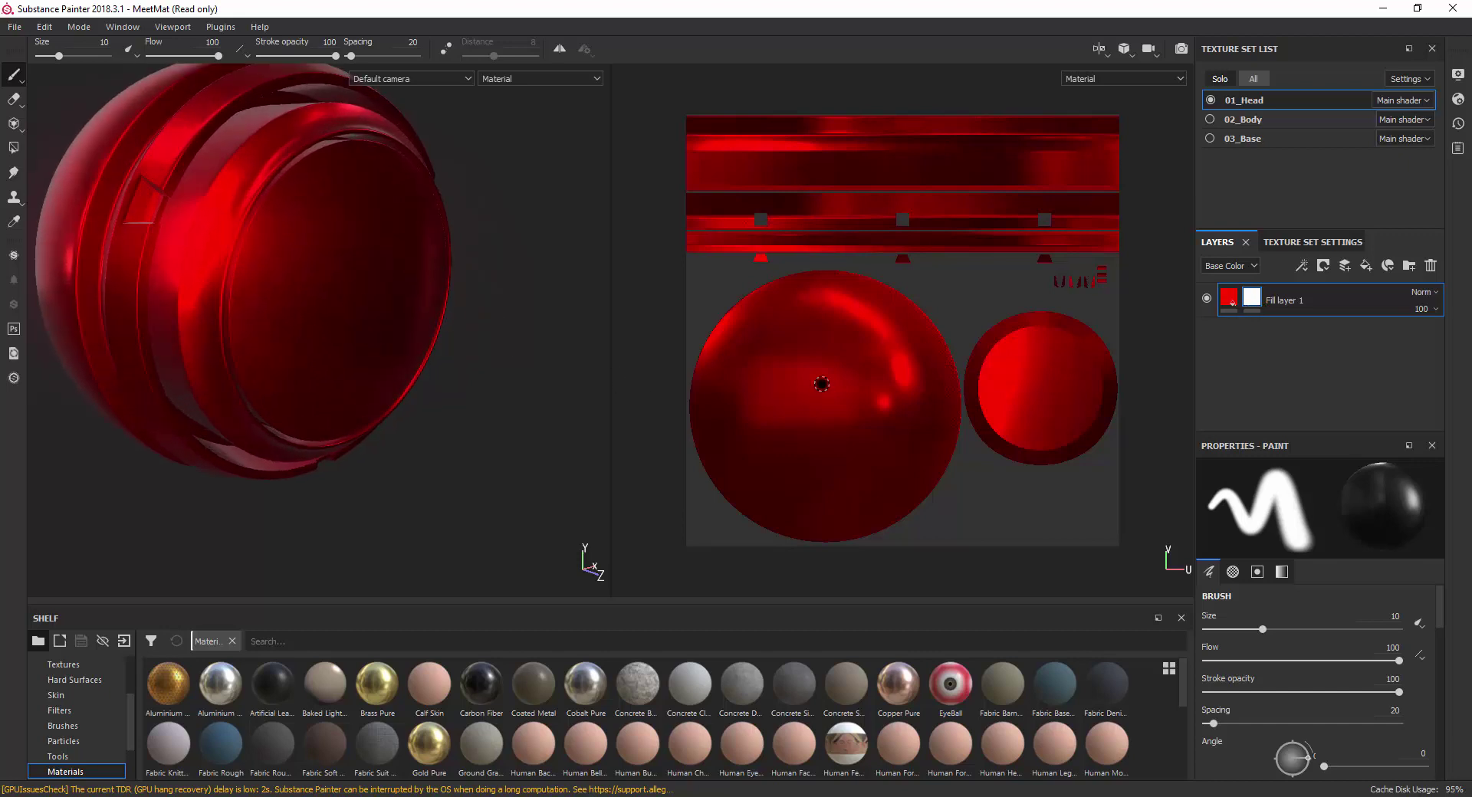
pyautogui.scroll(1, 975, 361)
pyautogui.scroll(-1, 985, 360)
pyautogui.scroll(-1, 997, 358)
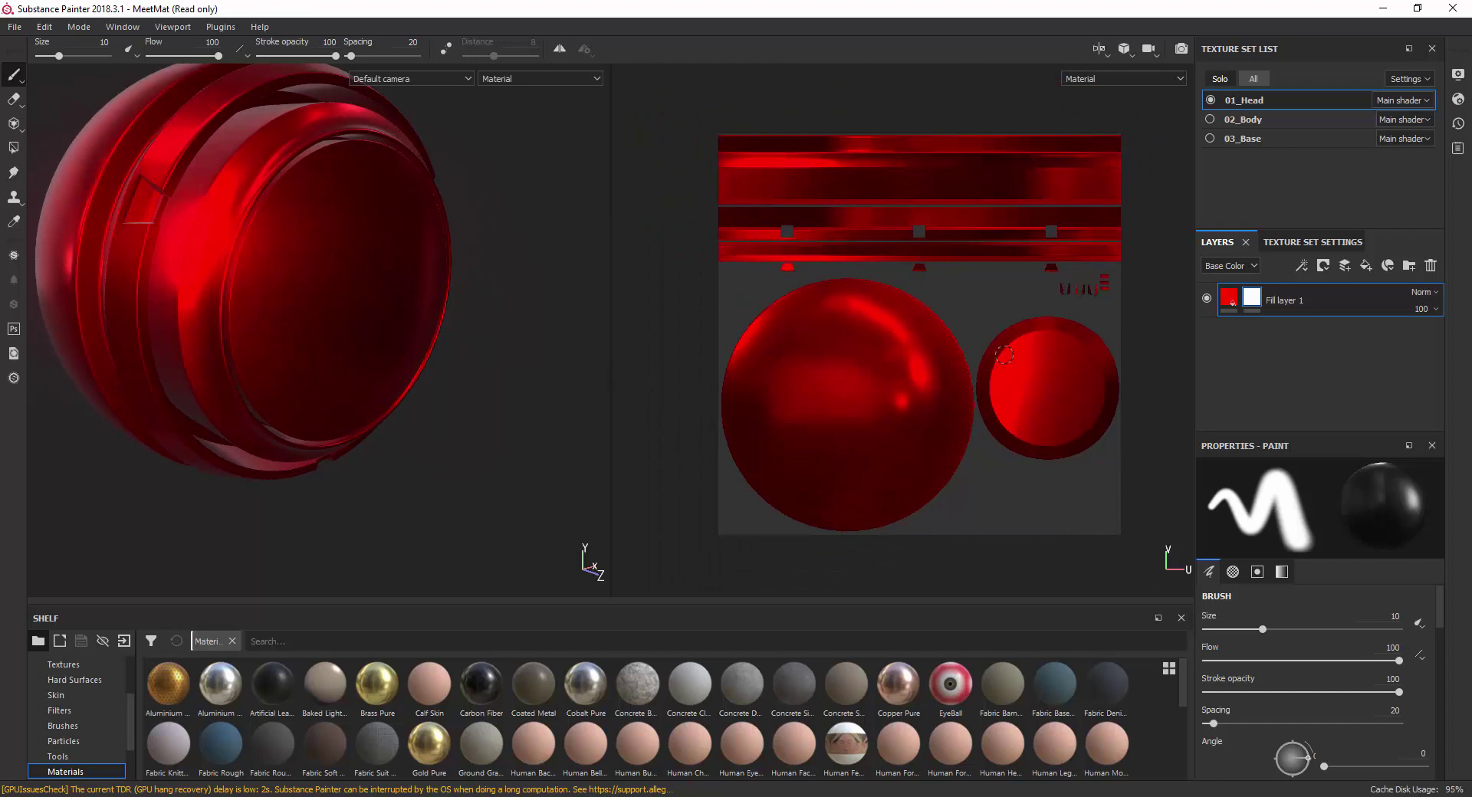
pyautogui.moveTo(1004, 355)
pyautogui.mouseDown()
pyautogui.moveTo(1049, 336)
pyautogui.moveTo(1096, 347)
pyautogui.moveTo(1083, 327)
pyautogui.moveTo(1104, 360)
pyautogui.moveTo(1013, 341)
pyautogui.moveTo(995, 390)
pyautogui.moveTo(986, 364)
pyautogui.moveTo(997, 425)
pyautogui.moveTo(982, 383)
pyautogui.moveTo(1078, 347)
pyautogui.moveTo(1107, 379)
pyautogui.moveTo(1071, 436)
pyautogui.moveTo(1019, 441)
pyautogui.mouseUp()
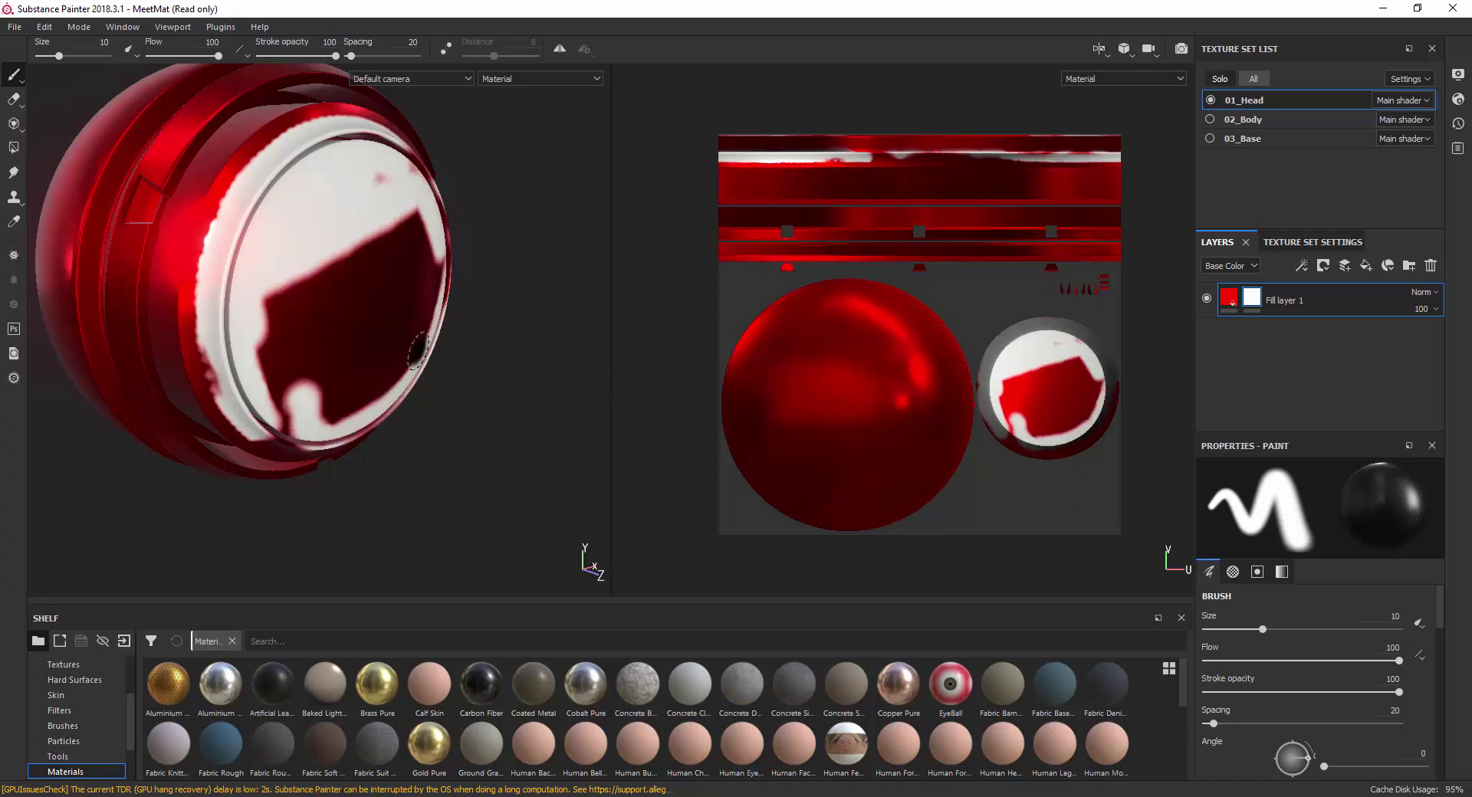
pyautogui.moveTo(344, 303)
pyautogui.mouseDown()
pyautogui.moveTo(345, 360)
pyautogui.moveTo(308, 268)
pyautogui.moveTo(291, 399)
pyautogui.mouseUp()
# Set the brush grayscale to white and repaint red across part of the cap.
pyautogui.rightClick(483, 197)
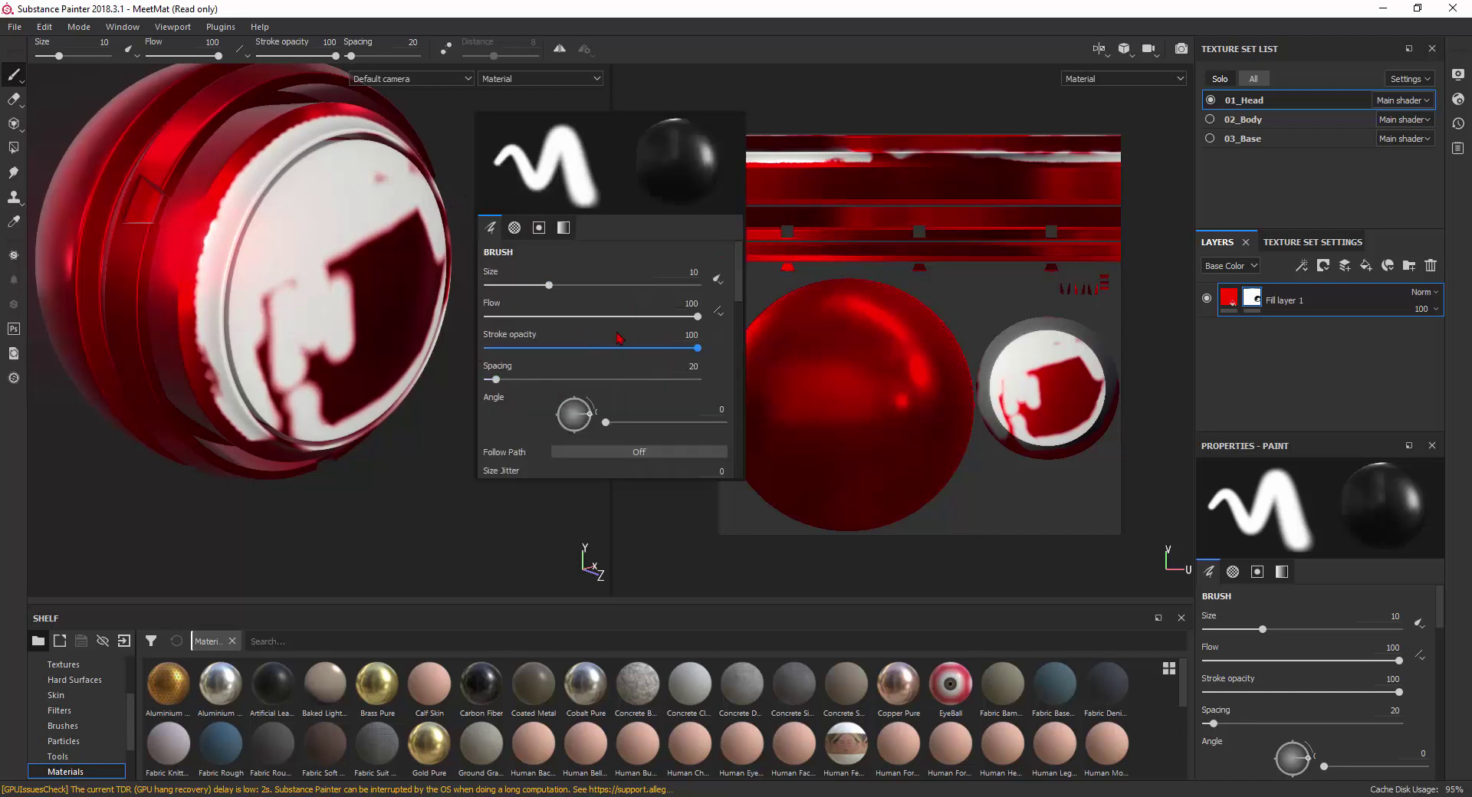
pyautogui.click(563, 228)
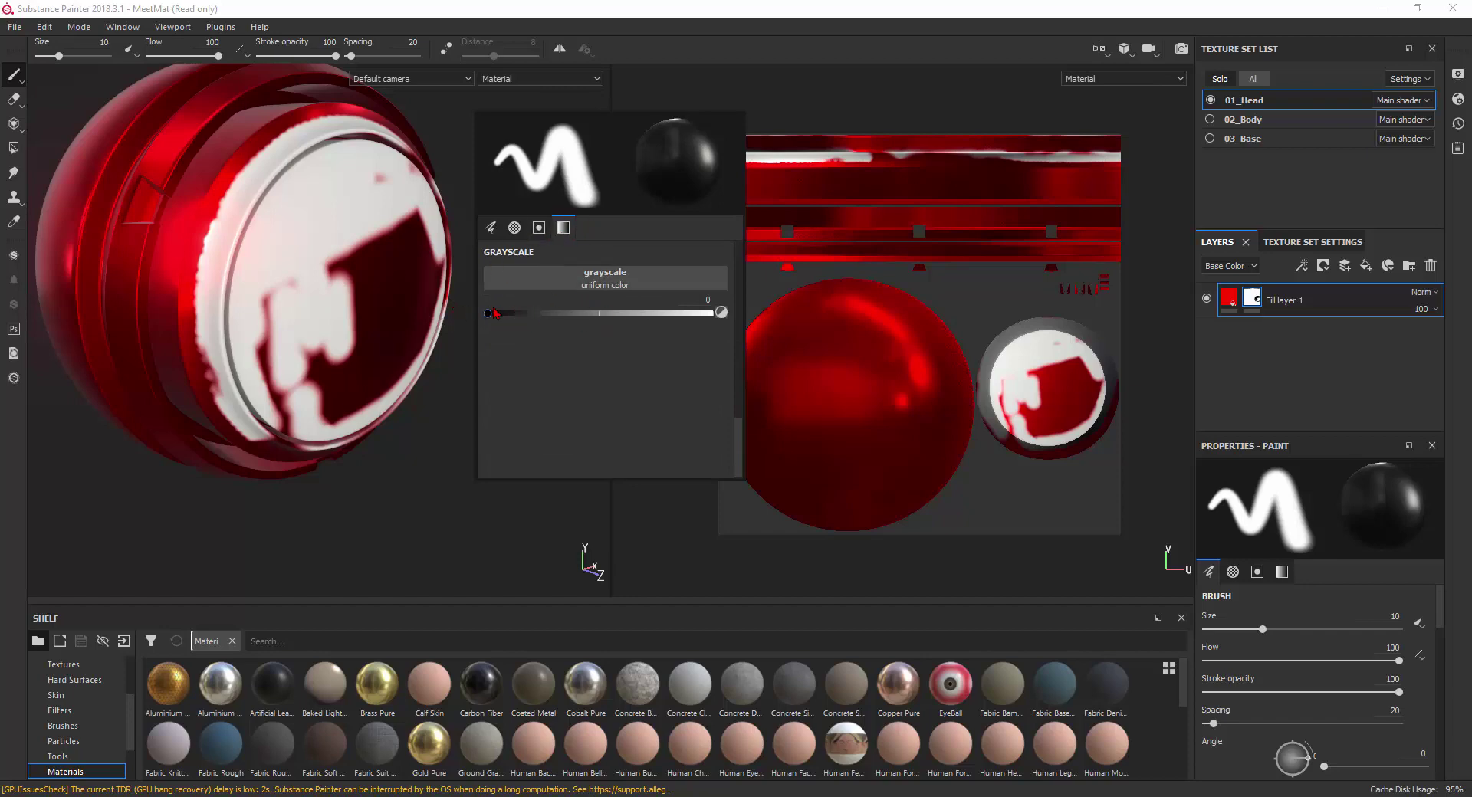
pyautogui.moveTo(488, 313); pyautogui.dragTo(710, 313)
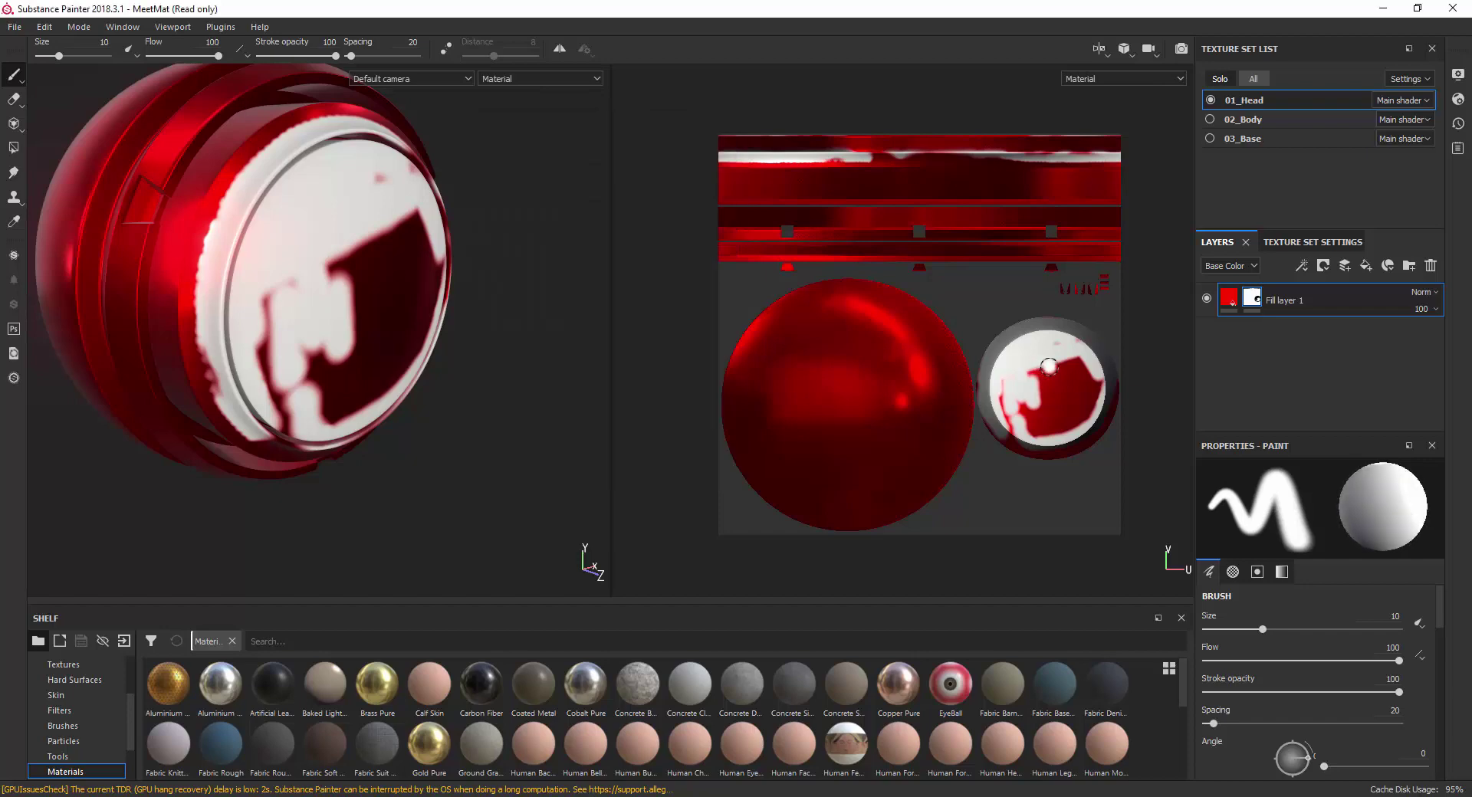
pyautogui.moveTo(1080, 366); pyautogui.dragTo(997, 400)
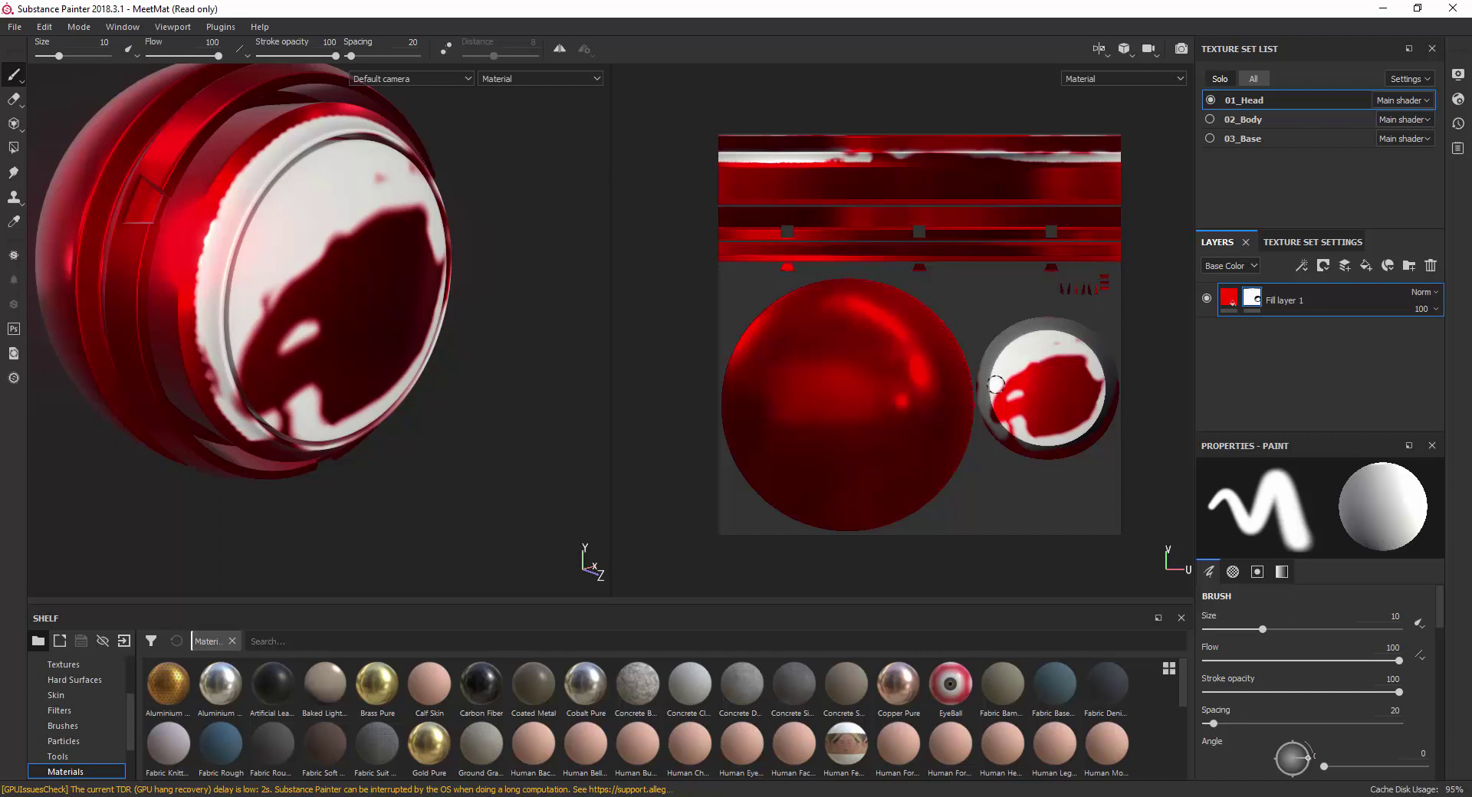
pyautogui.moveTo(1007, 374)
pyautogui.mouseDown()
pyautogui.moveTo(1061, 374)
pyautogui.moveTo(979, 310)
pyautogui.mouseUp()
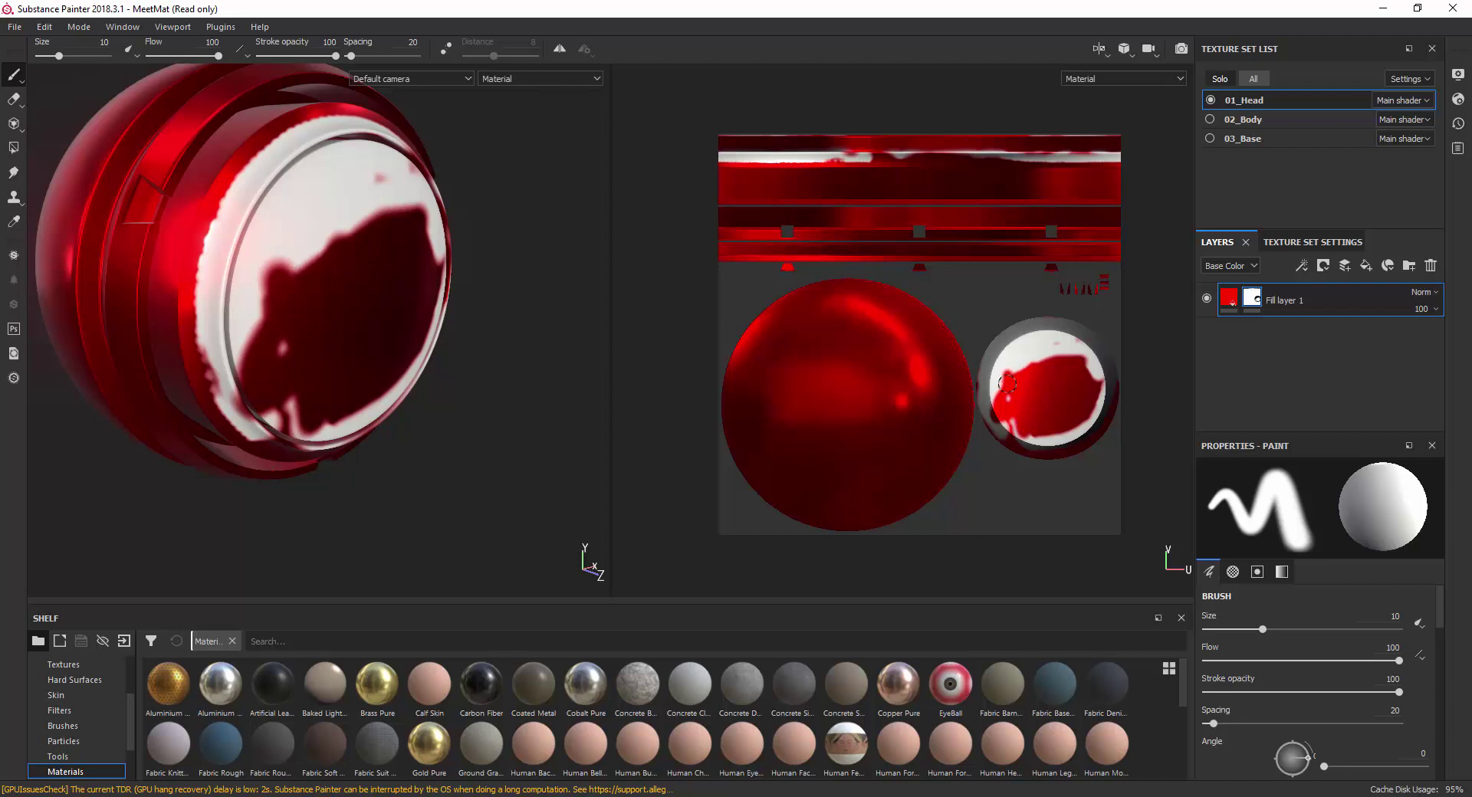
# Set the brush grayscale to 0 and paint star-like black strokes into the mask across the sphere.
pyautogui.rightClick(979, 309)
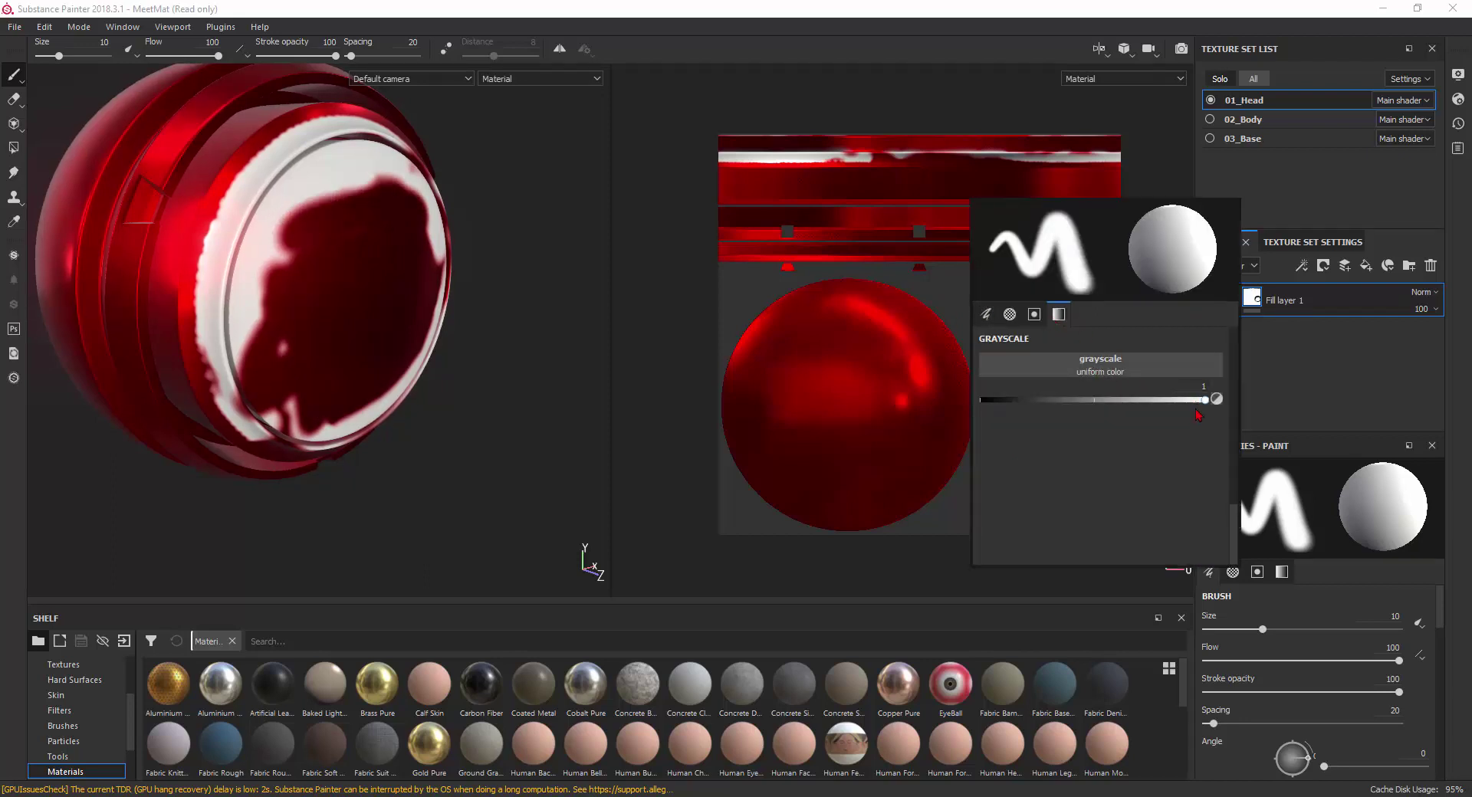
pyautogui.moveTo(1204, 400); pyautogui.dragTo(981, 399)
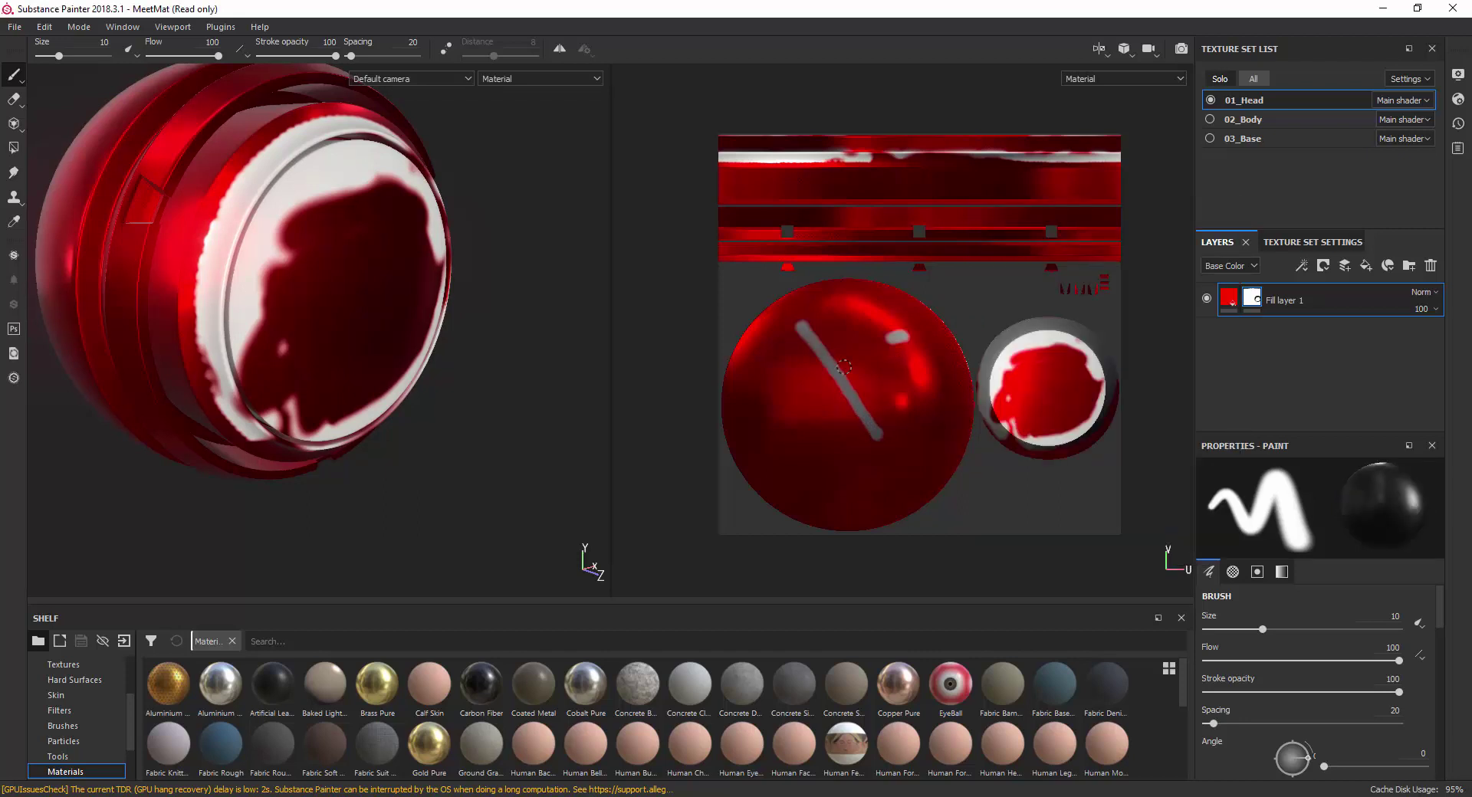
pyautogui.moveTo(903, 338); pyautogui.dragTo(772, 423)
pyautogui.moveTo(849, 296); pyautogui.dragTo(826, 465)
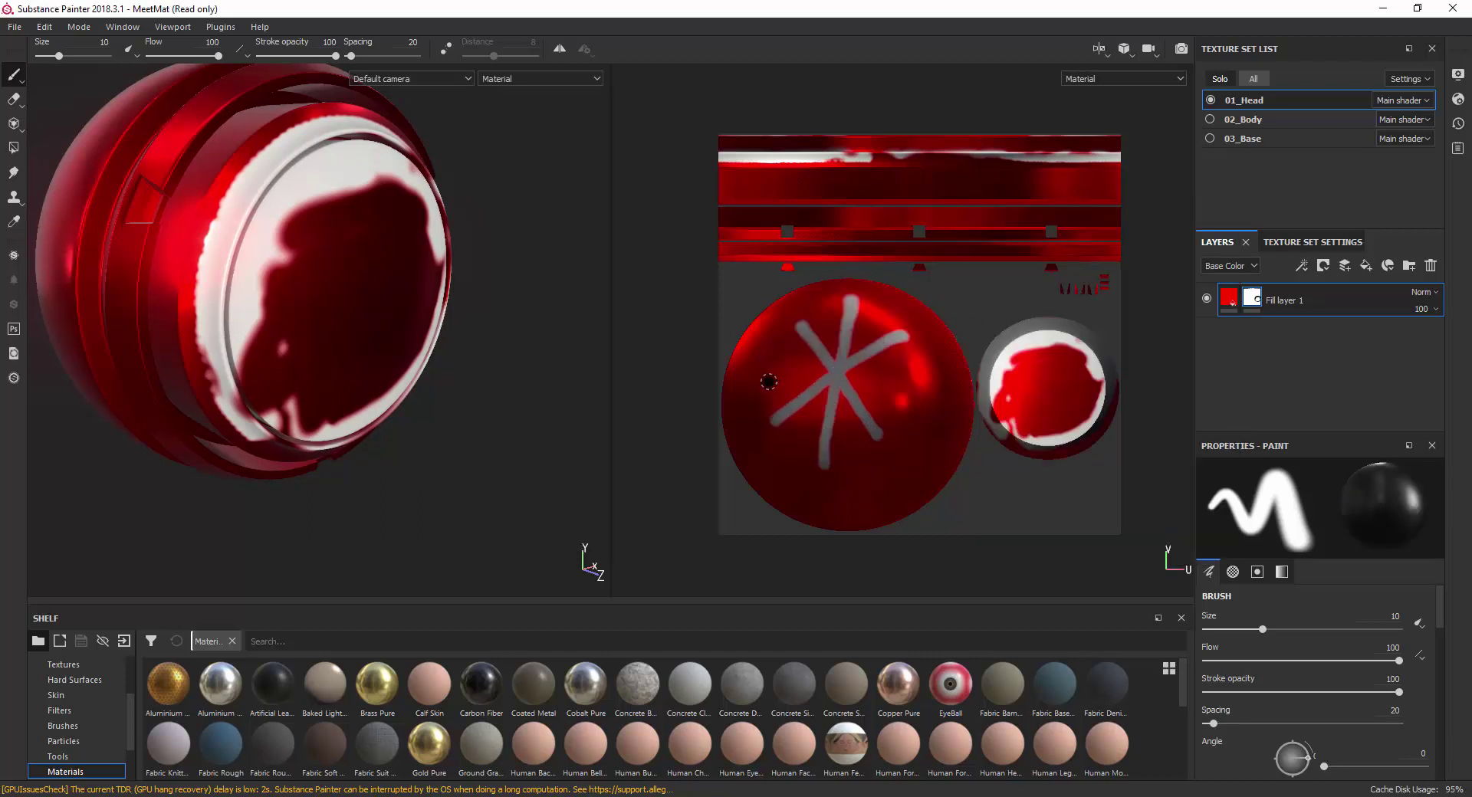
pyautogui.moveTo(748, 361); pyautogui.dragTo(967, 381)
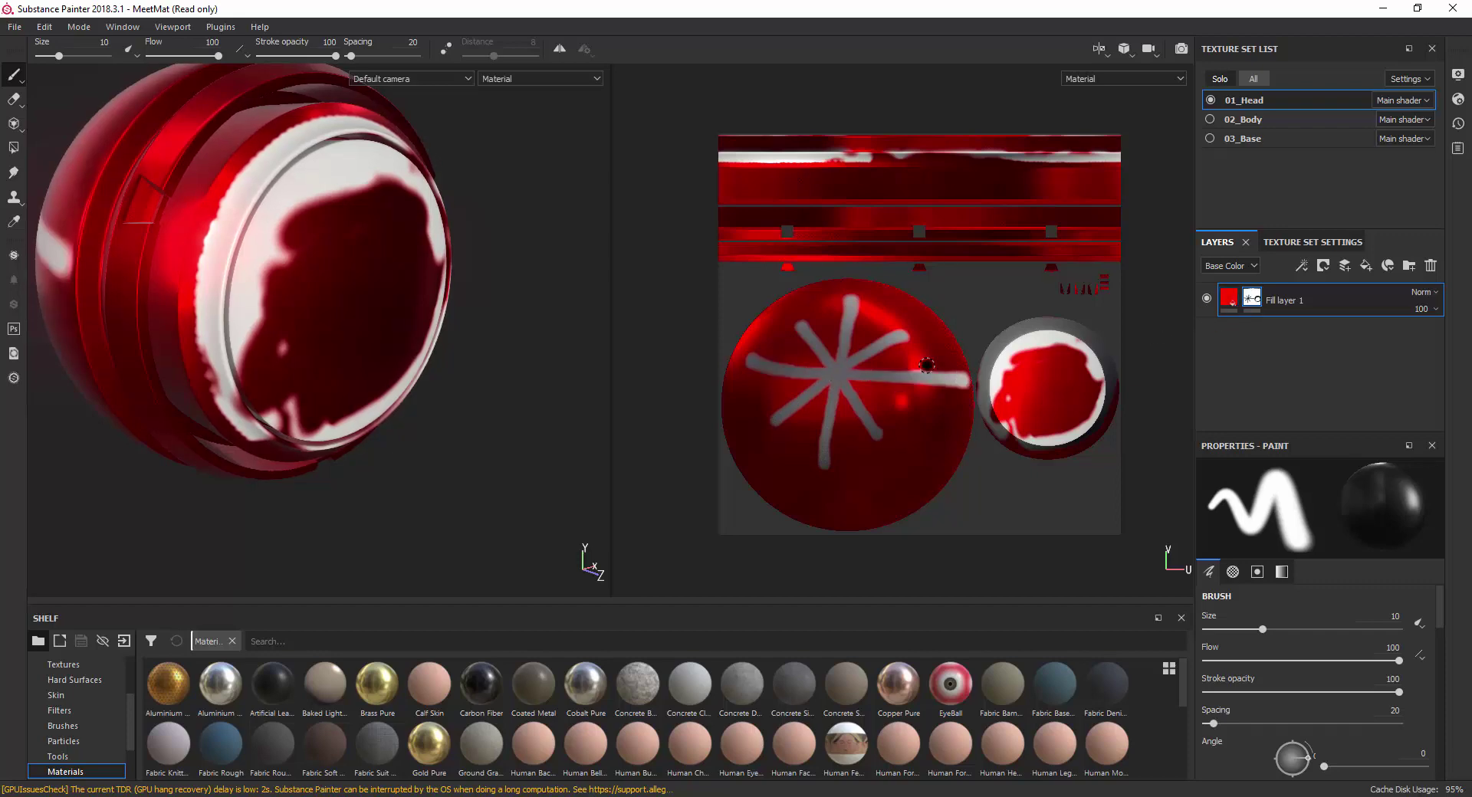
pyautogui.moveTo(904, 334)
pyautogui.mouseDown()
pyautogui.moveTo(964, 381)
pyautogui.moveTo(824, 469)
pyautogui.moveTo(778, 410)
pyautogui.moveTo(871, 316)
pyautogui.moveTo(918, 345)
pyautogui.mouseUp()
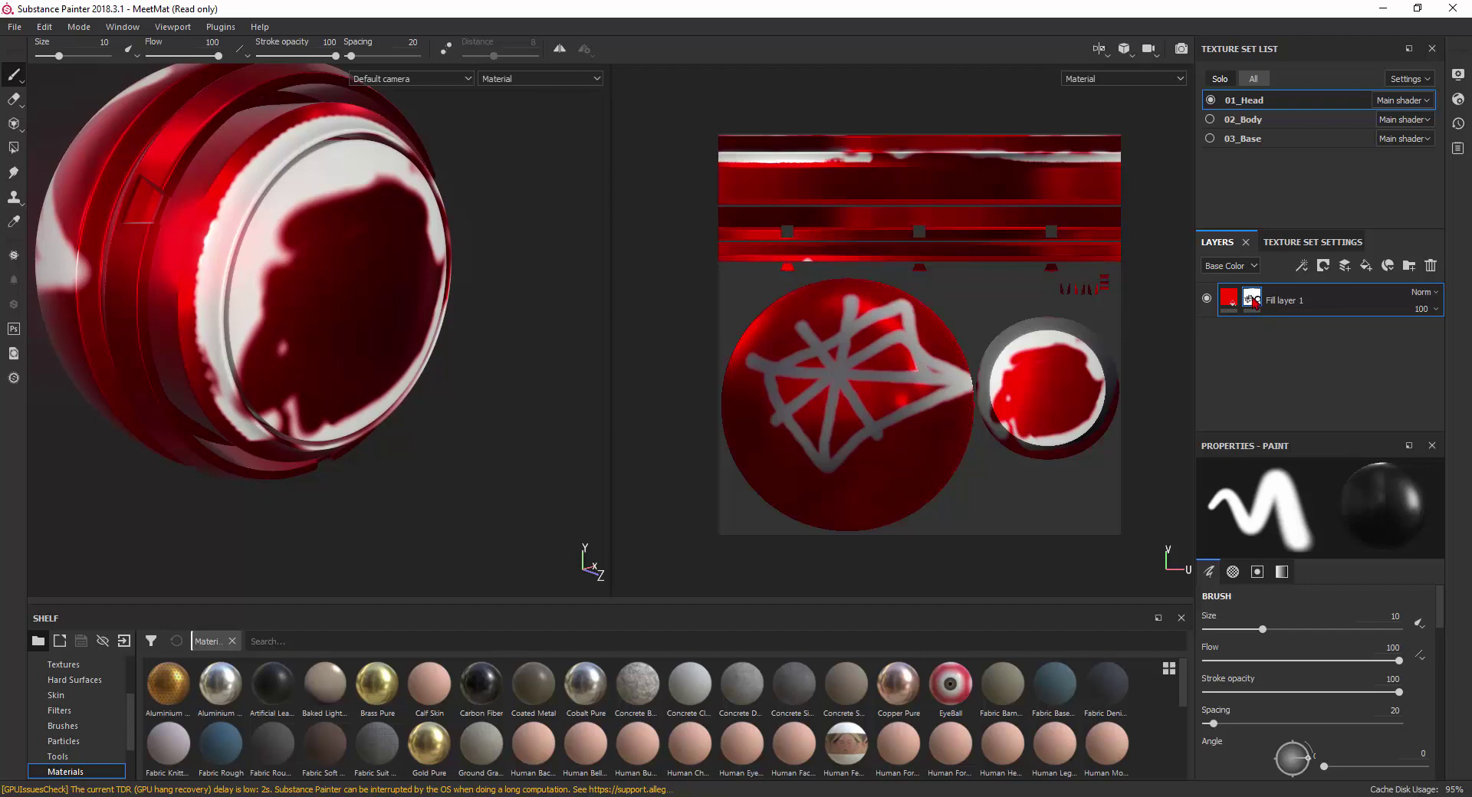
pyautogui.moveTo(1251, 299)
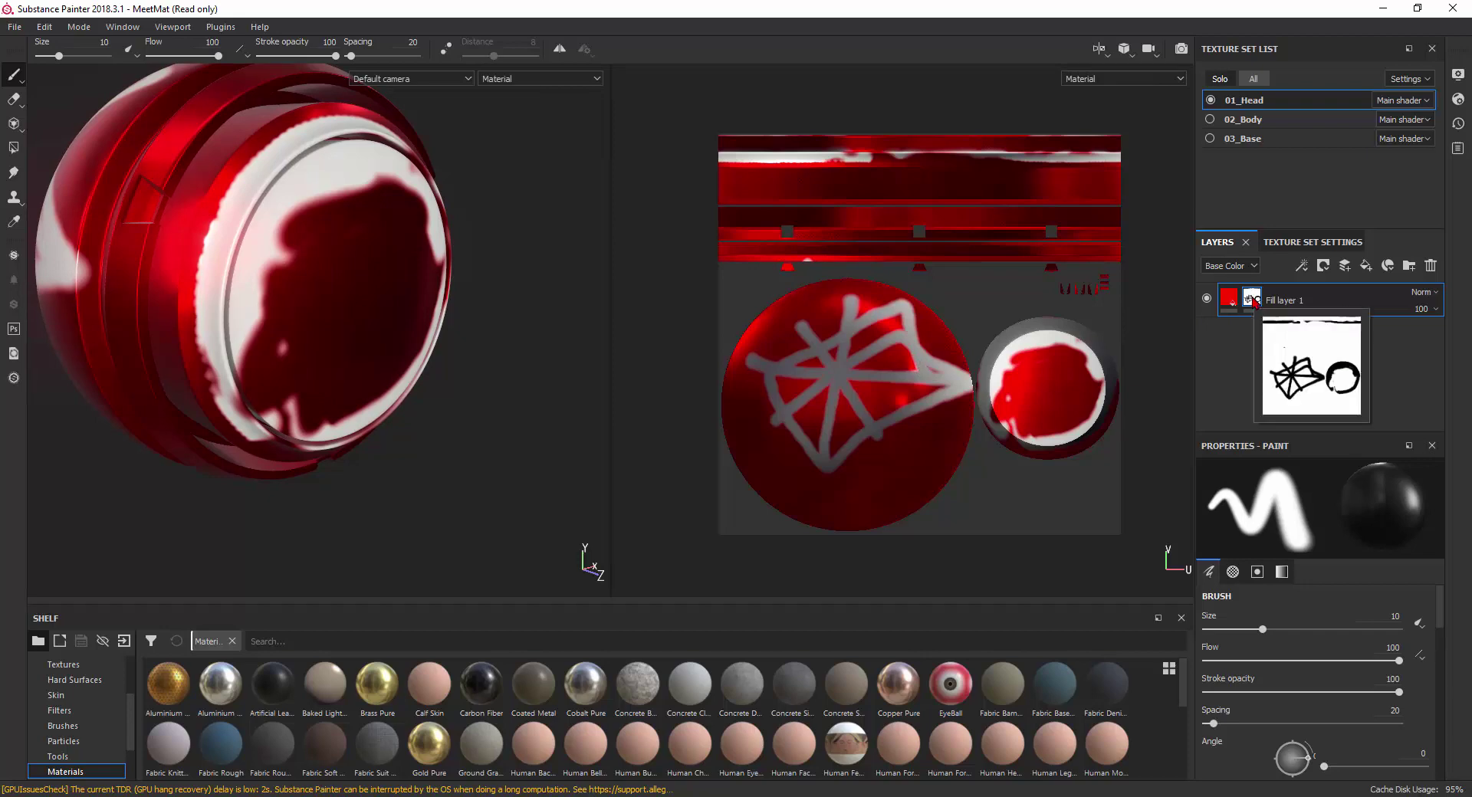
# Remove Fill layer 1's mask, erasing the grey web so the head is solid red.
pyautogui.rightClick(1253, 301)
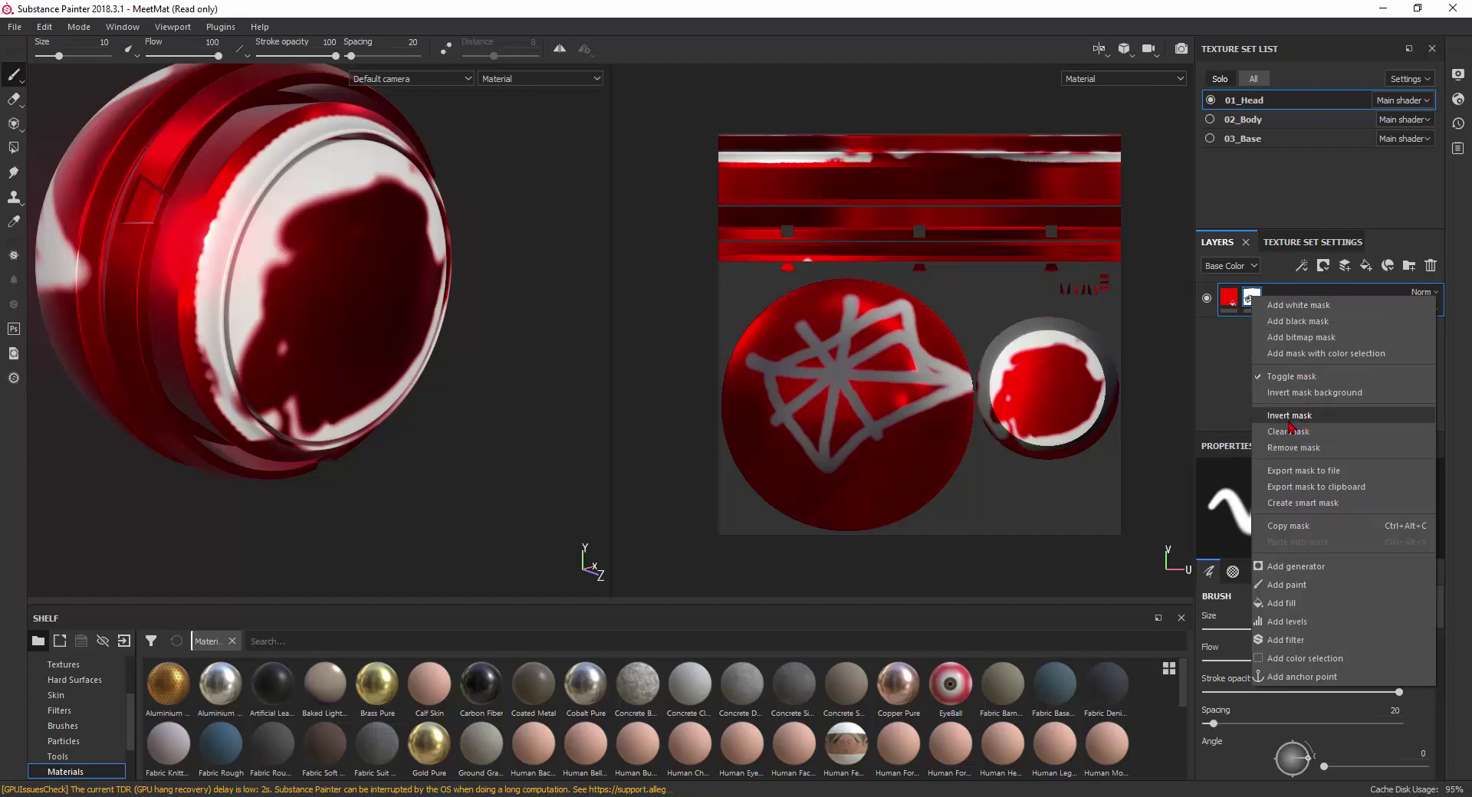
pyautogui.click(1251, 302)
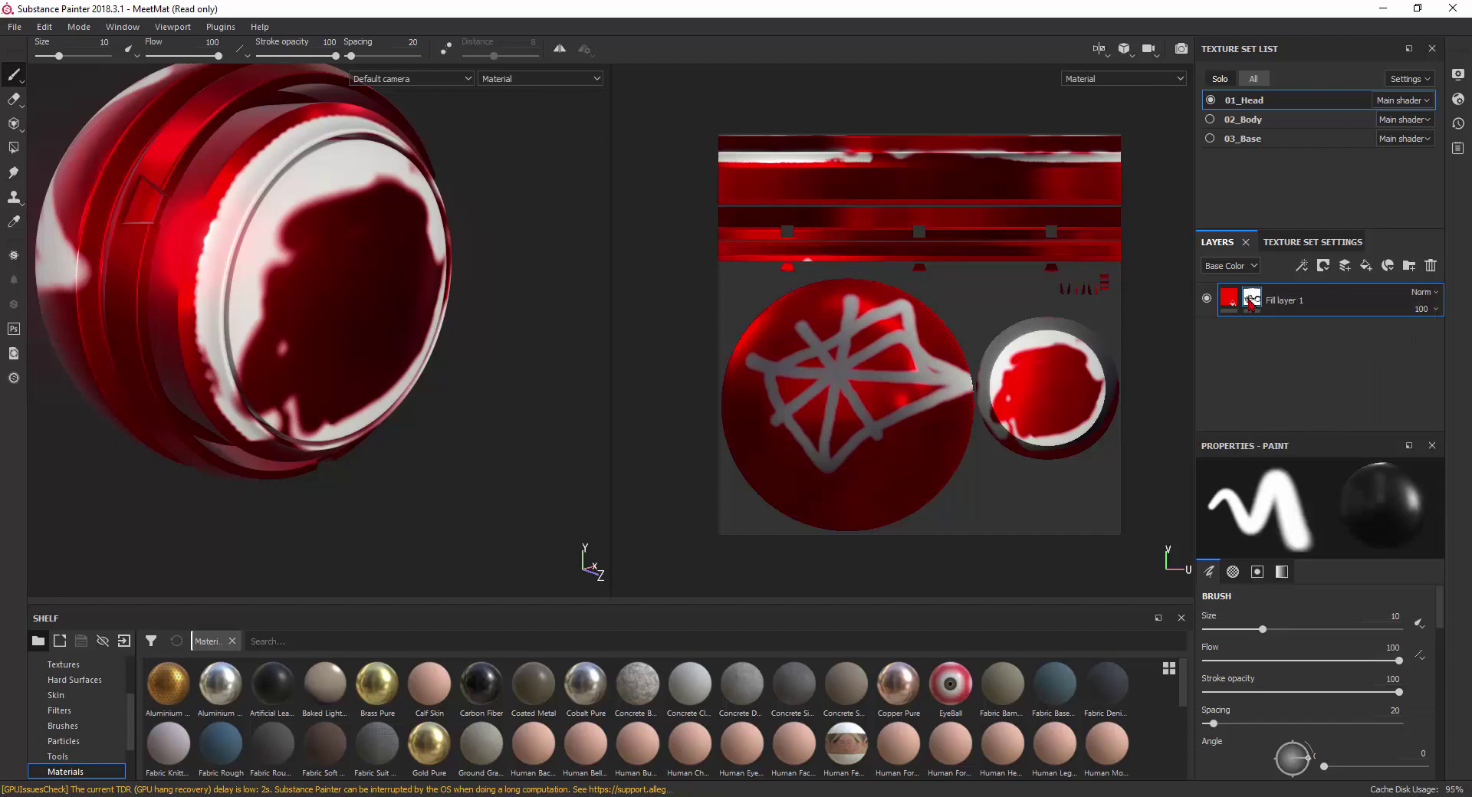
pyautogui.rightClick(1252, 303)
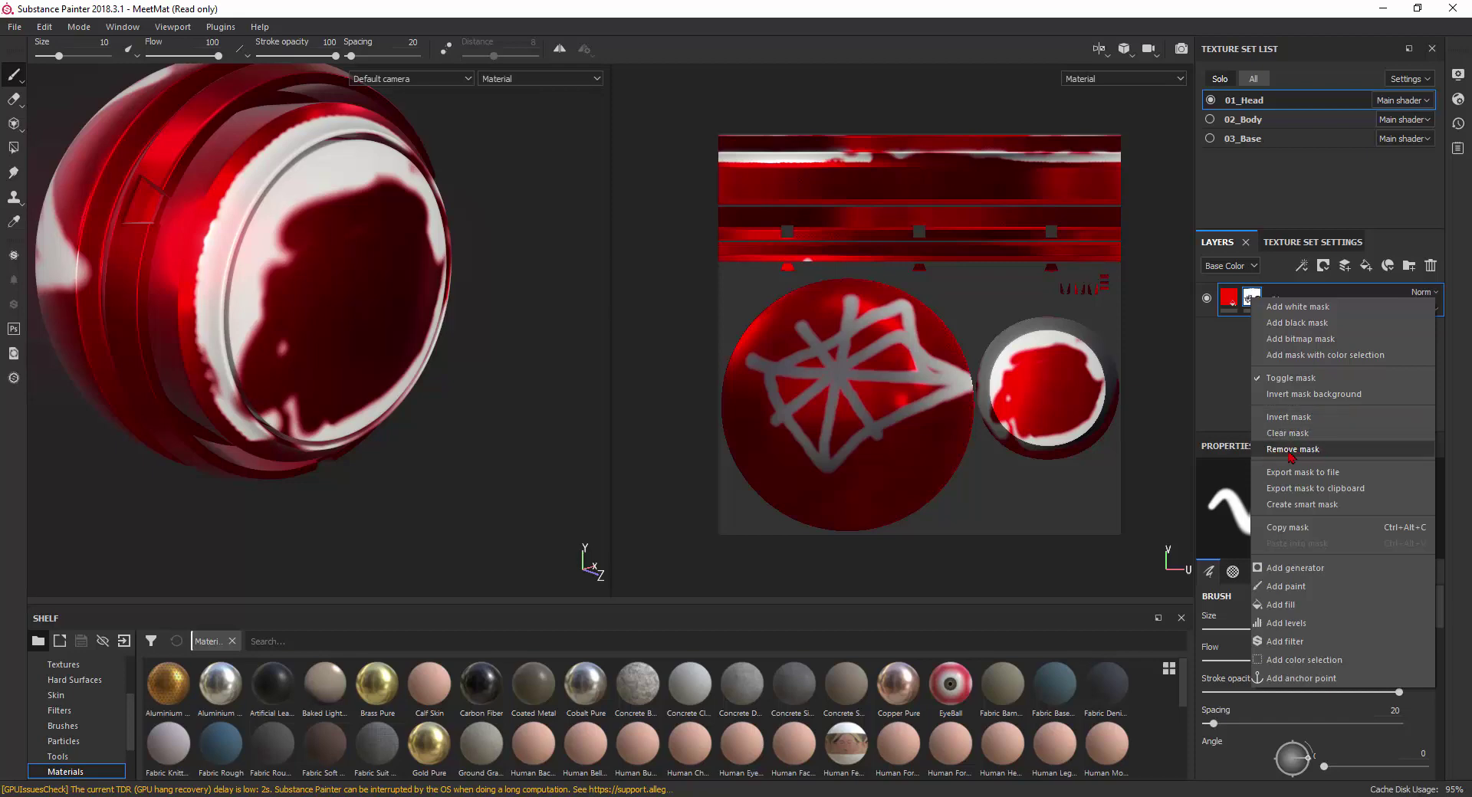
pyautogui.click(1286, 451)
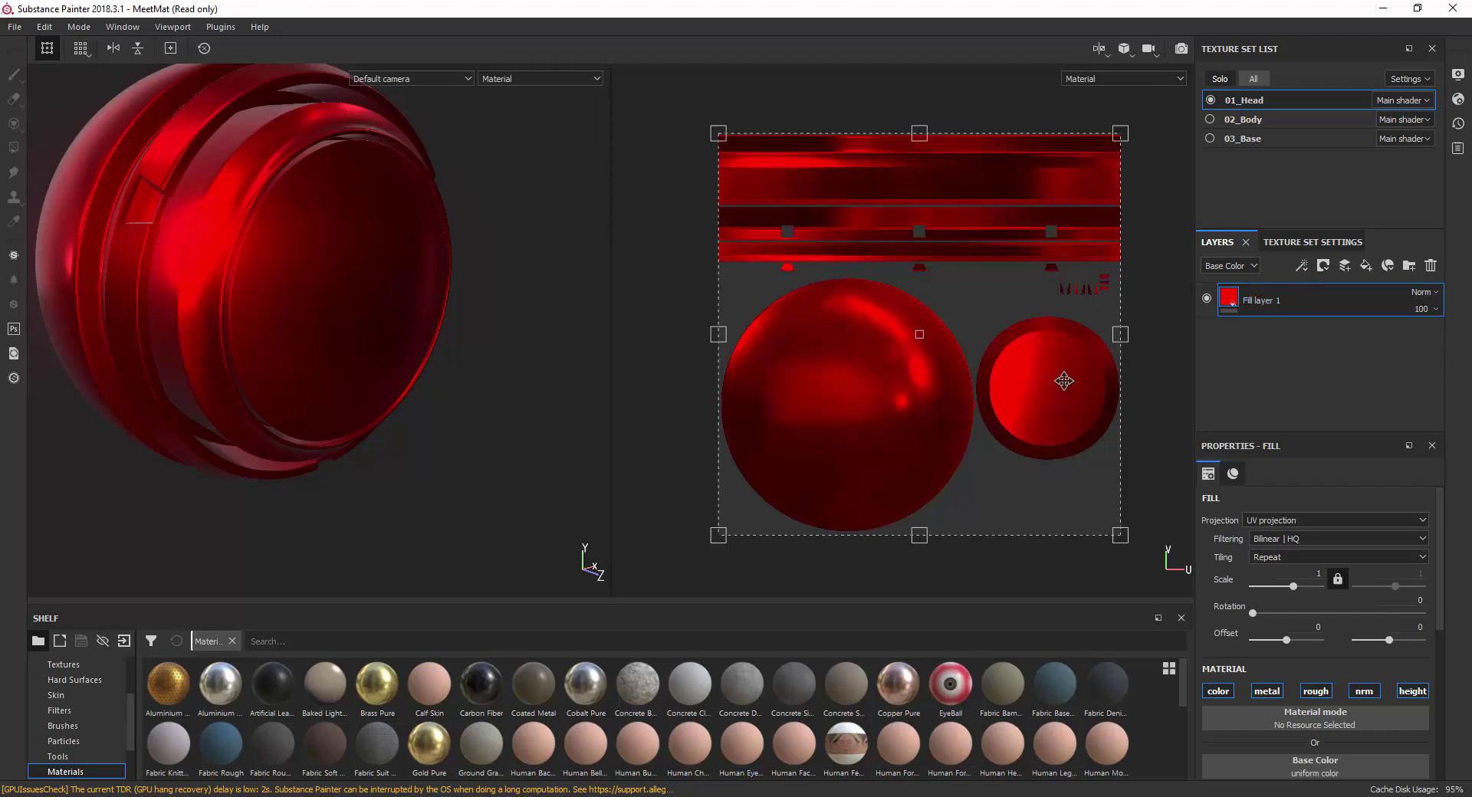
# Add a black mask to Fill layer 1, hiding all the red.
pyautogui.scroll(-4, 424, 434)
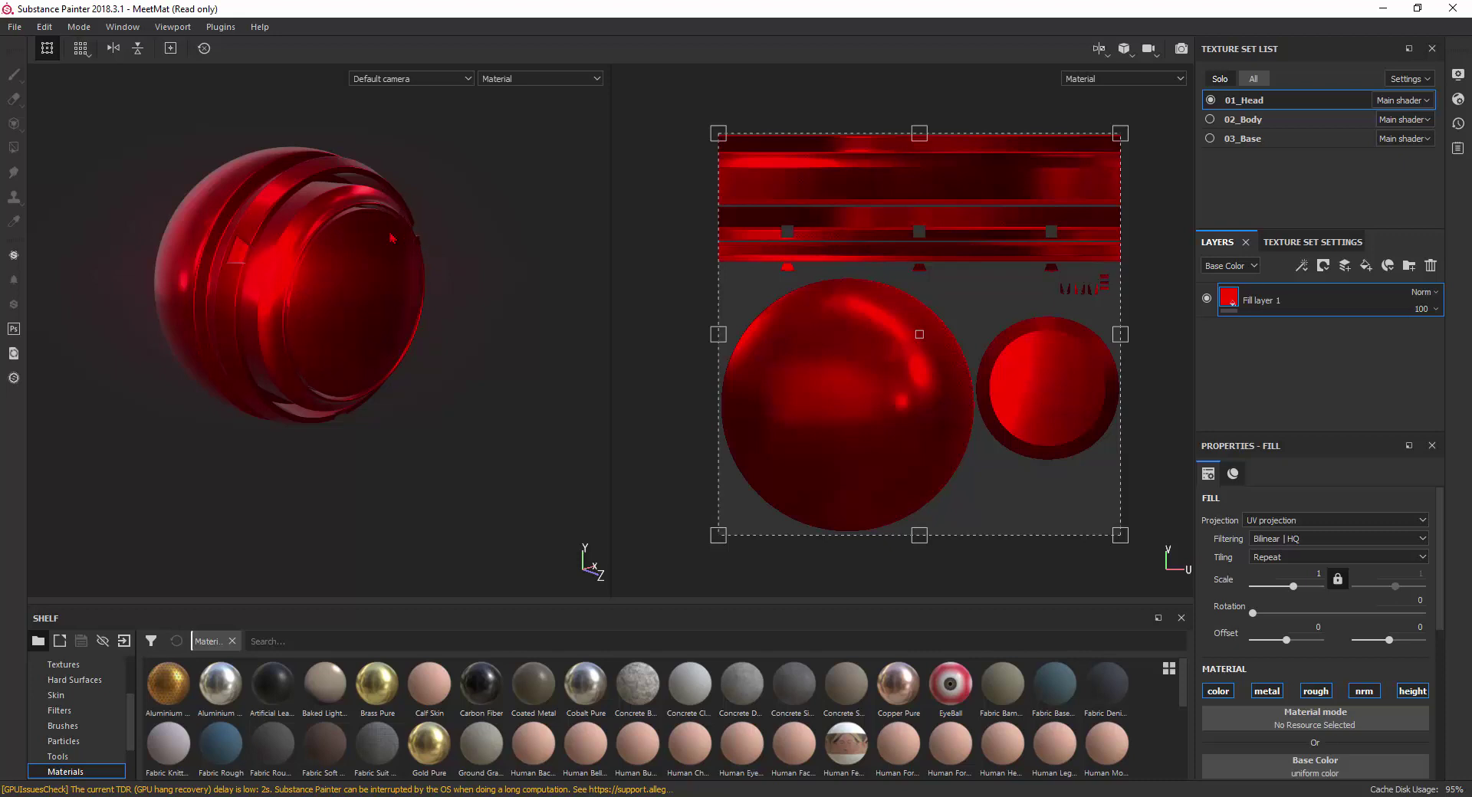
pyautogui.rightClick(1248, 299)
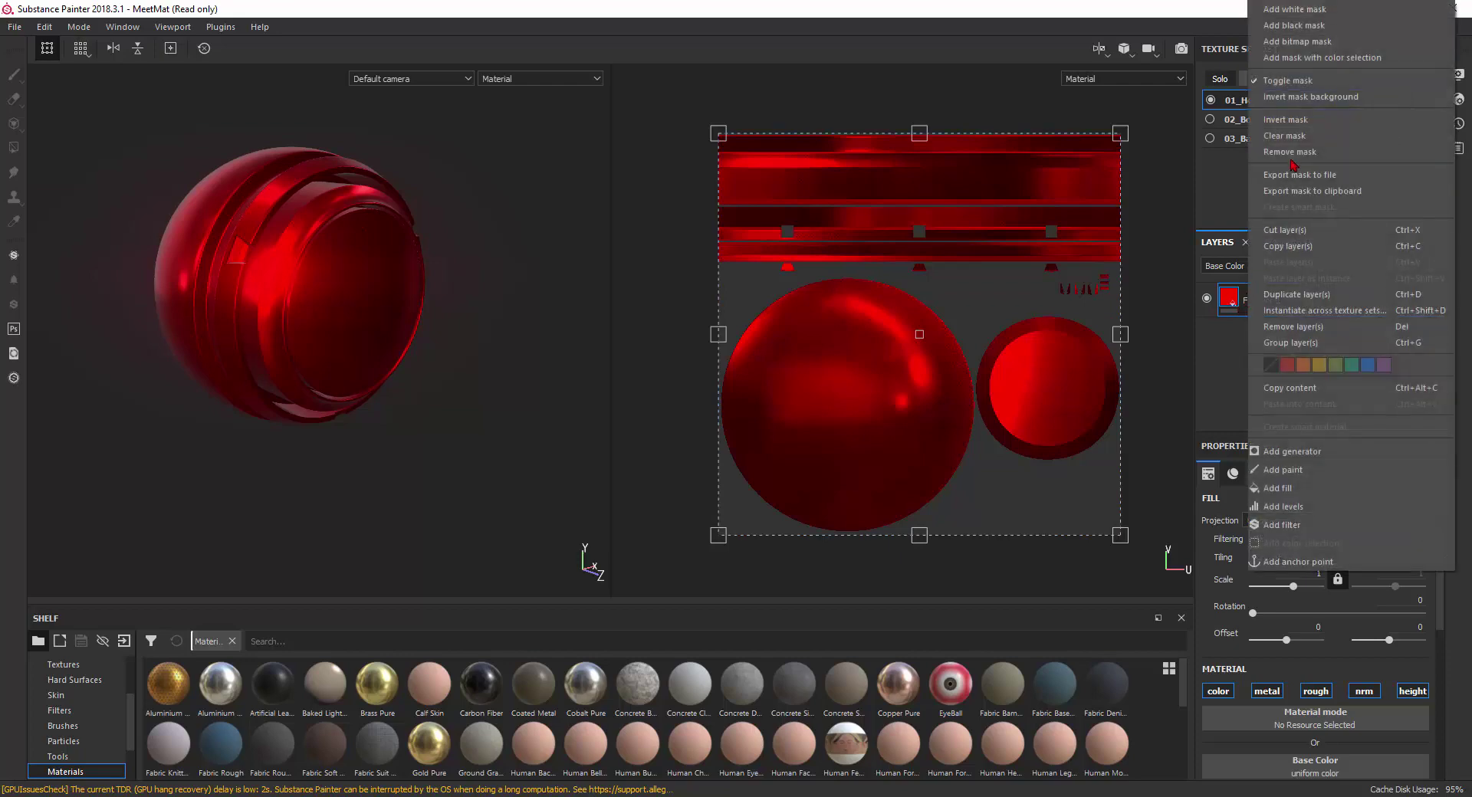
pyautogui.click(1214, 410)
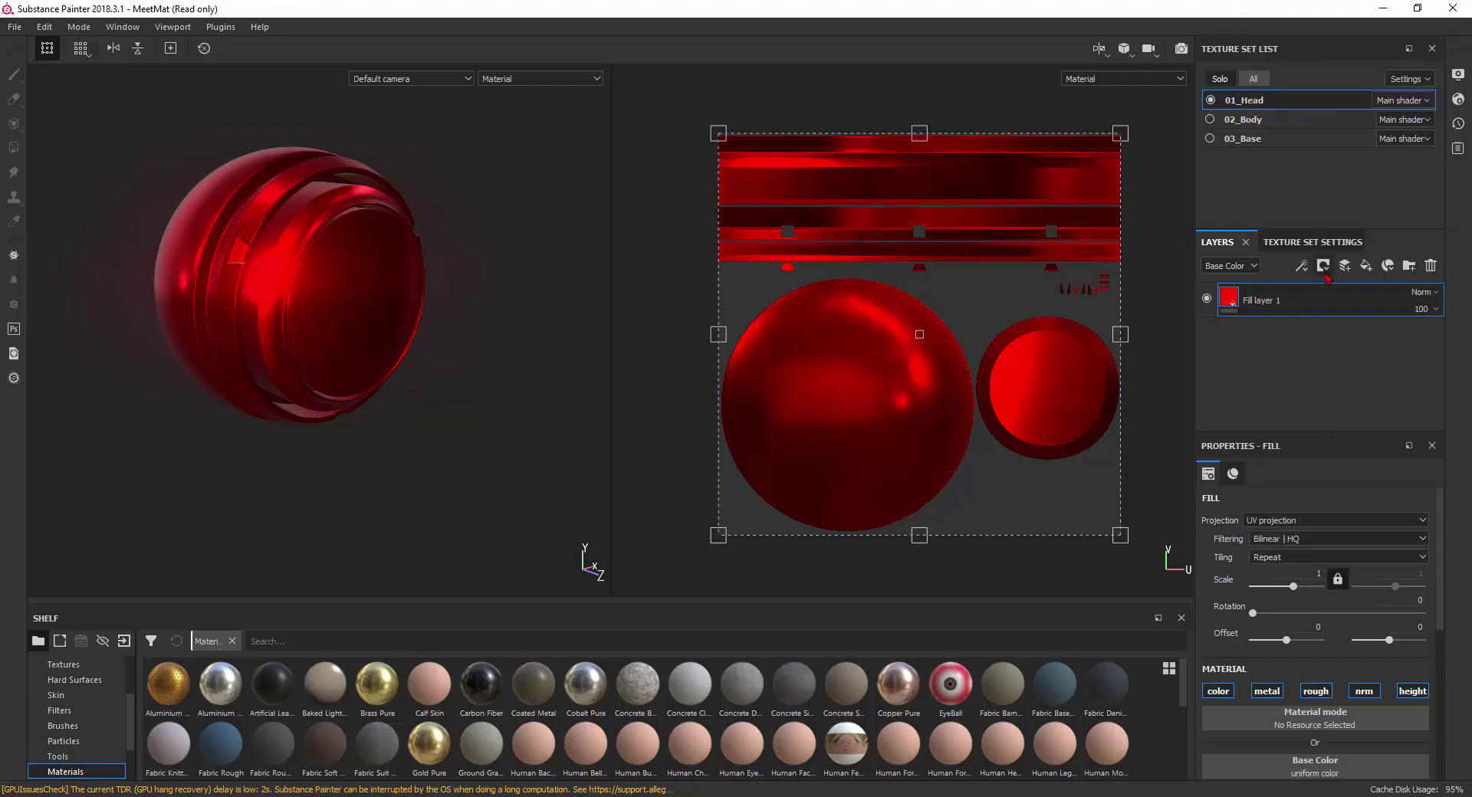
pyautogui.click(1324, 270)
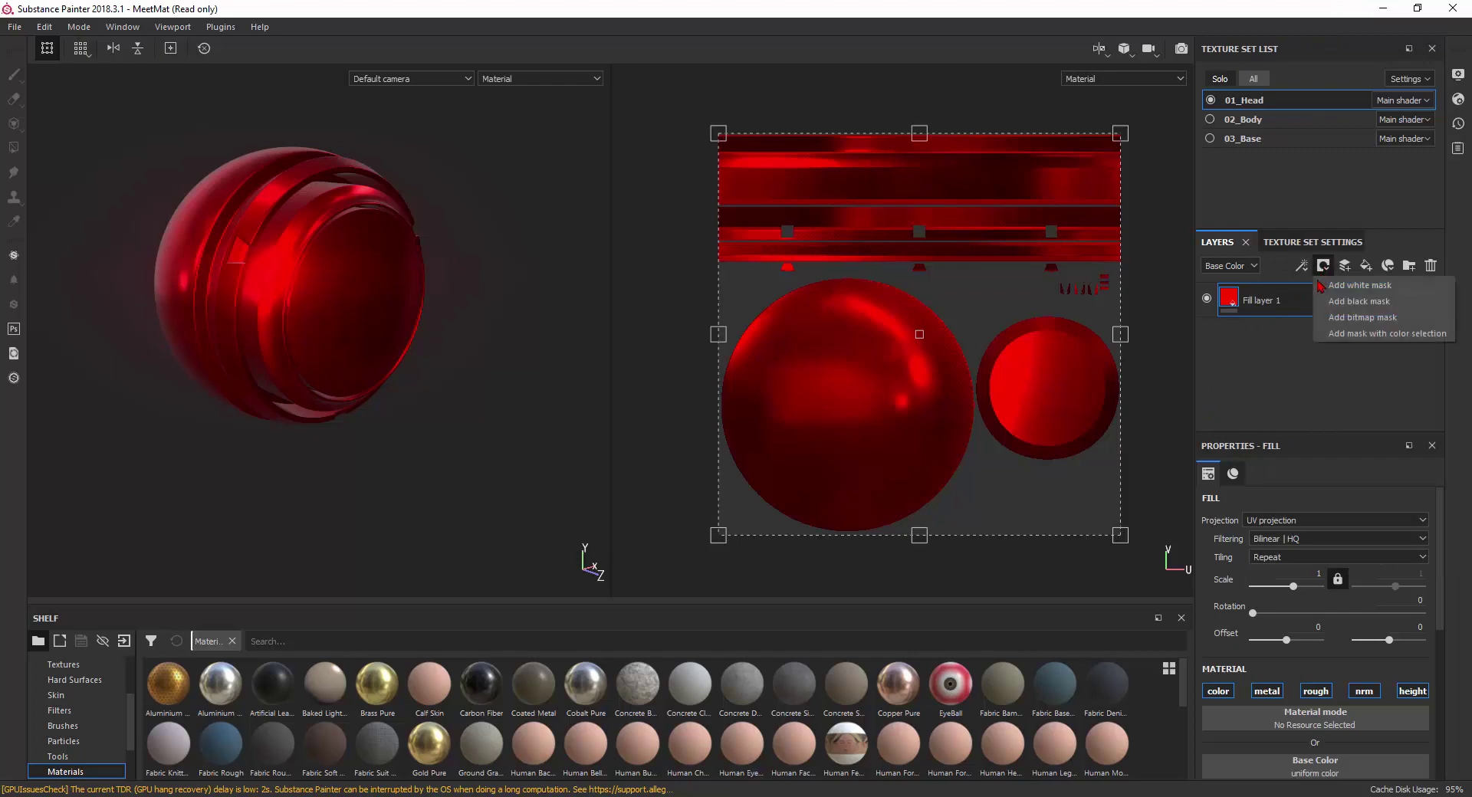
pyautogui.click(1347, 301)
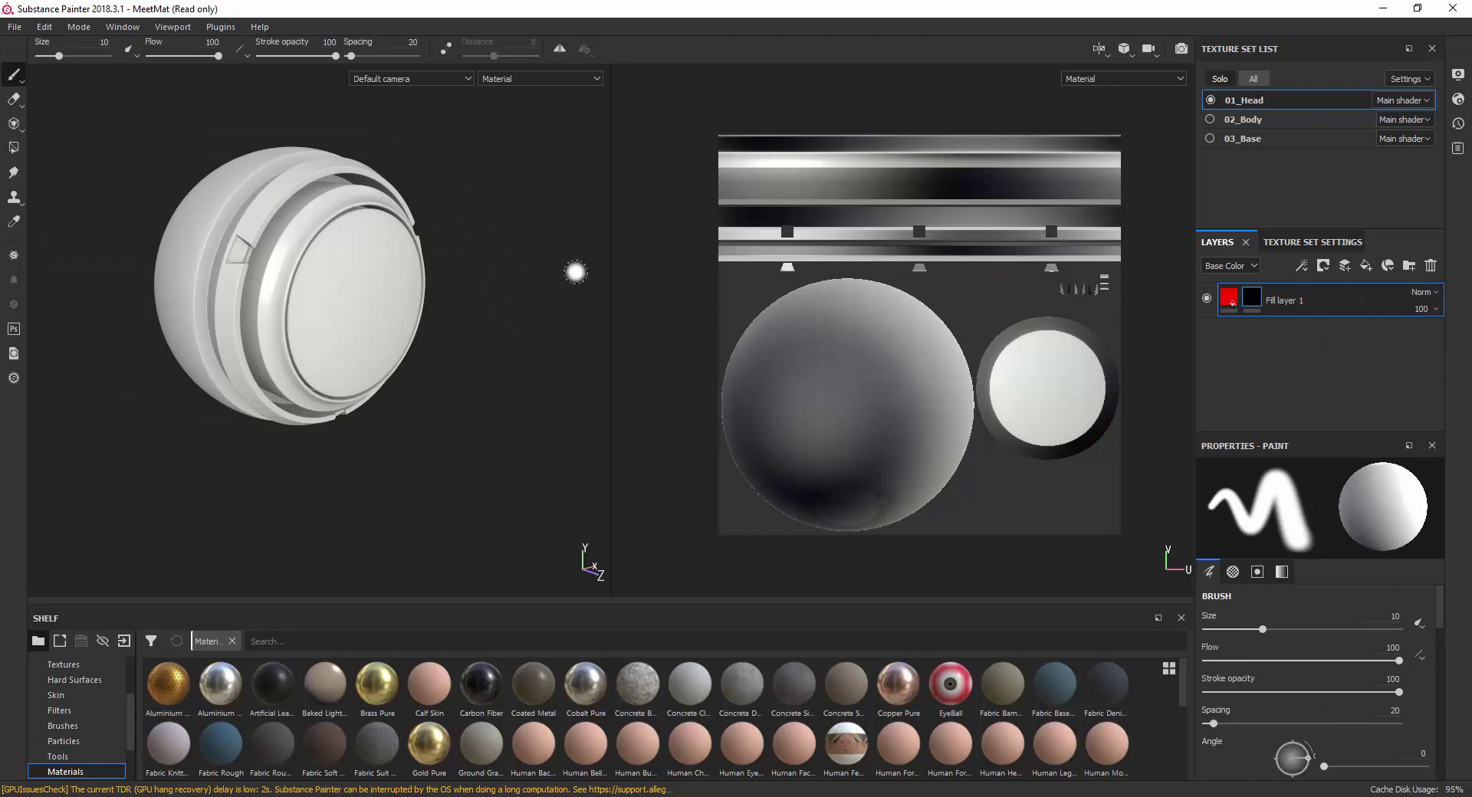
# Paint a white stroke across the sphere's top, then erase most of it with black.
pyautogui.press('p')
pyautogui.moveTo(761, 335); pyautogui.dragTo(876, 346)
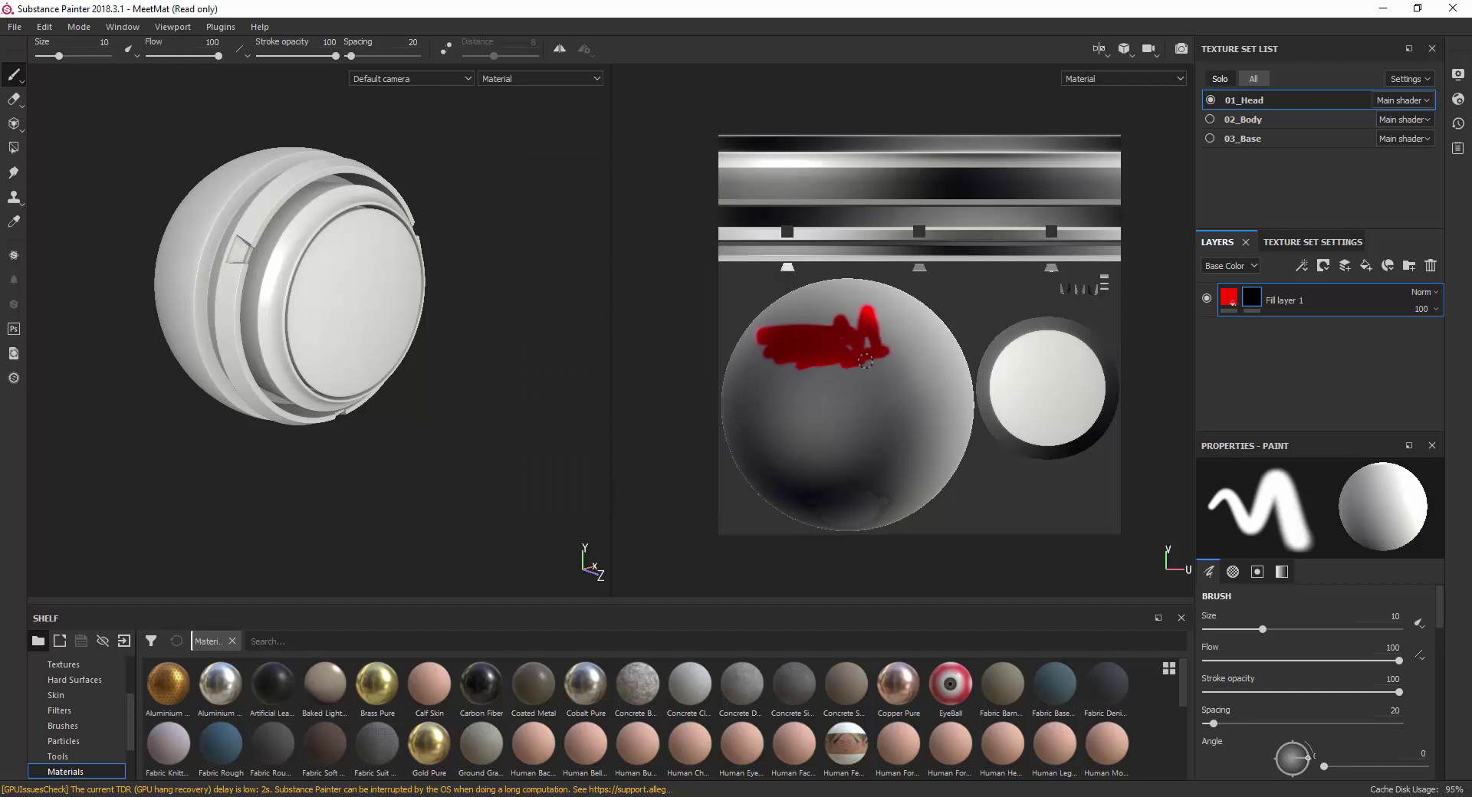
pyautogui.moveTo(876, 347); pyautogui.dragTo(817, 384)
pyautogui.rightClick(820, 383)
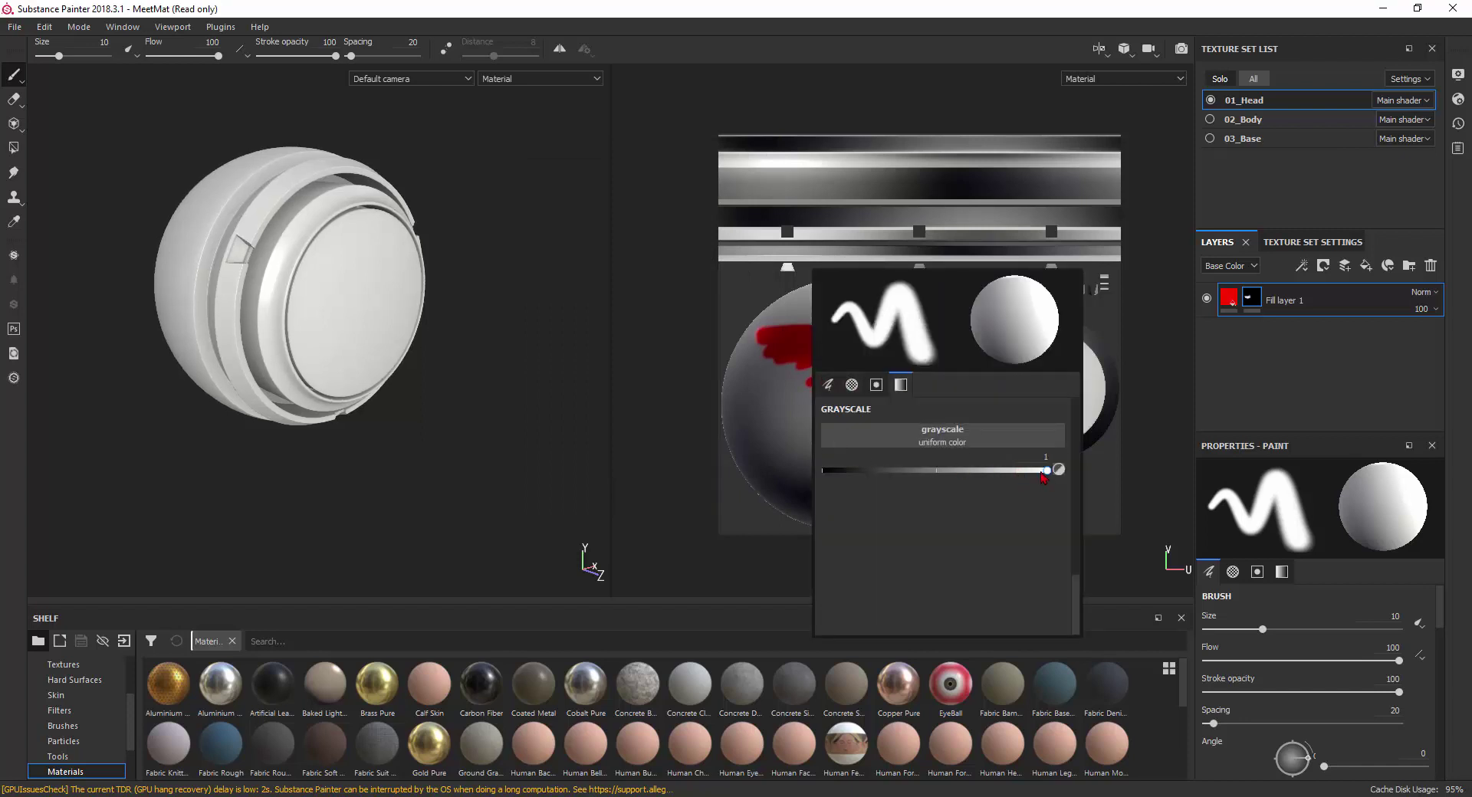
pyautogui.moveTo(1046, 470)
pyautogui.mouseDown()
pyautogui.moveTo(930, 491)
pyautogui.moveTo(825, 471)
pyautogui.mouseUp()
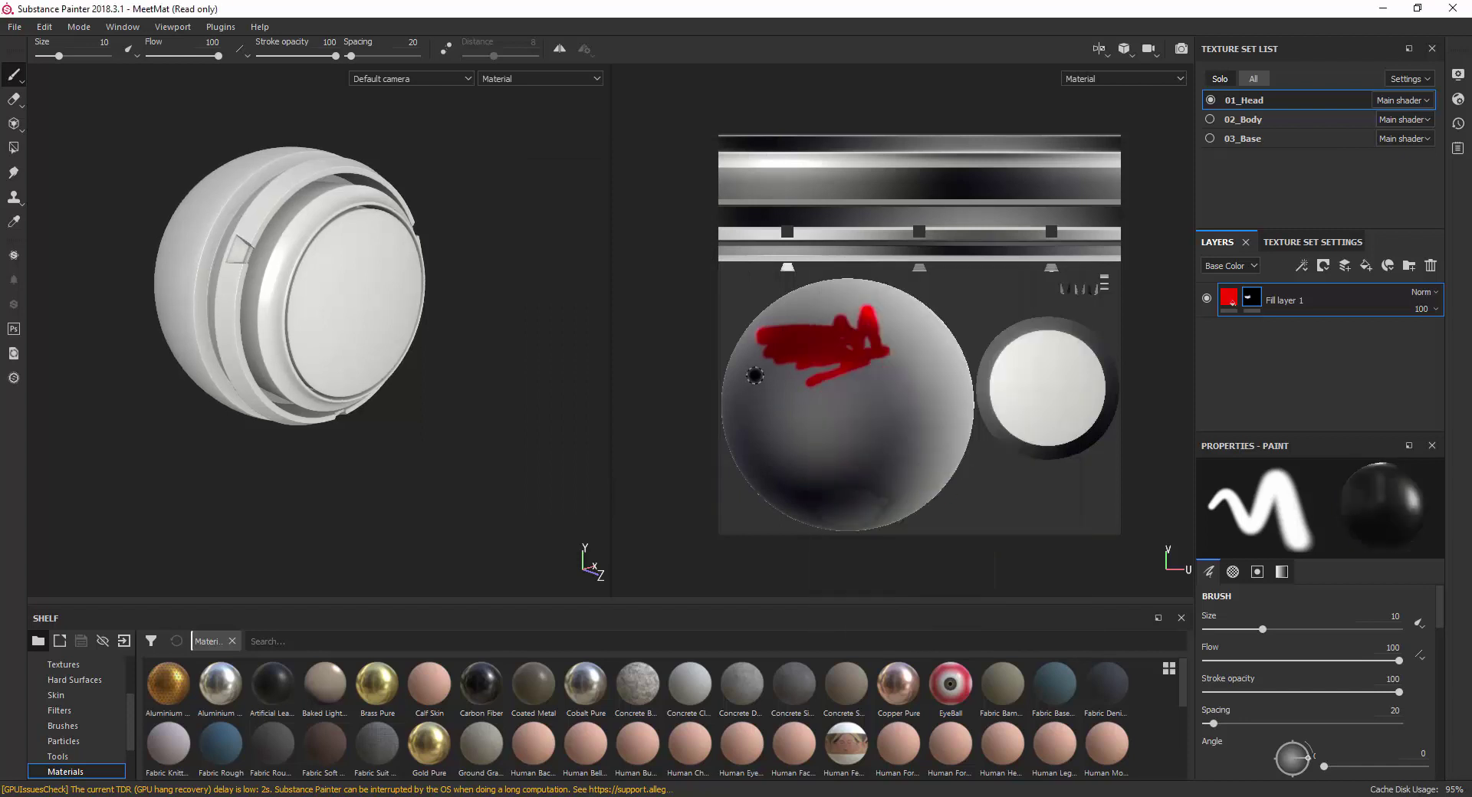
pyautogui.moveTo(755, 375); pyautogui.dragTo(813, 389)
pyautogui.moveTo(882, 356)
pyautogui.mouseDown()
pyautogui.moveTo(834, 362)
pyautogui.moveTo(882, 306)
pyautogui.moveTo(859, 346)
pyautogui.mouseUp()
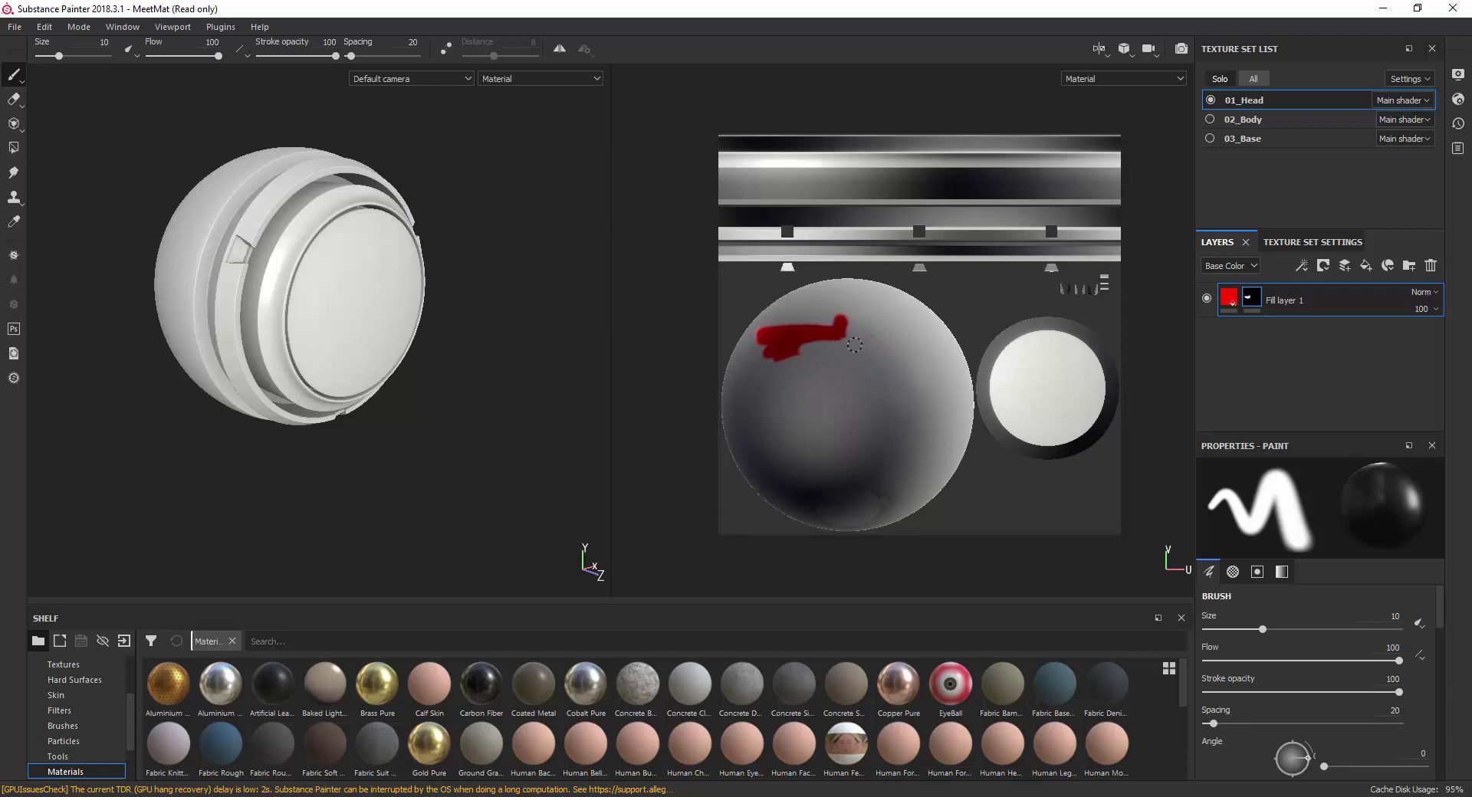
# Switch back to white and reveal red along the sphere's upper left, undoing a stray cap stroke.
pyautogui.rightClick(854, 345)
pyautogui.moveTo(857, 442); pyautogui.dragTo(1081, 441)
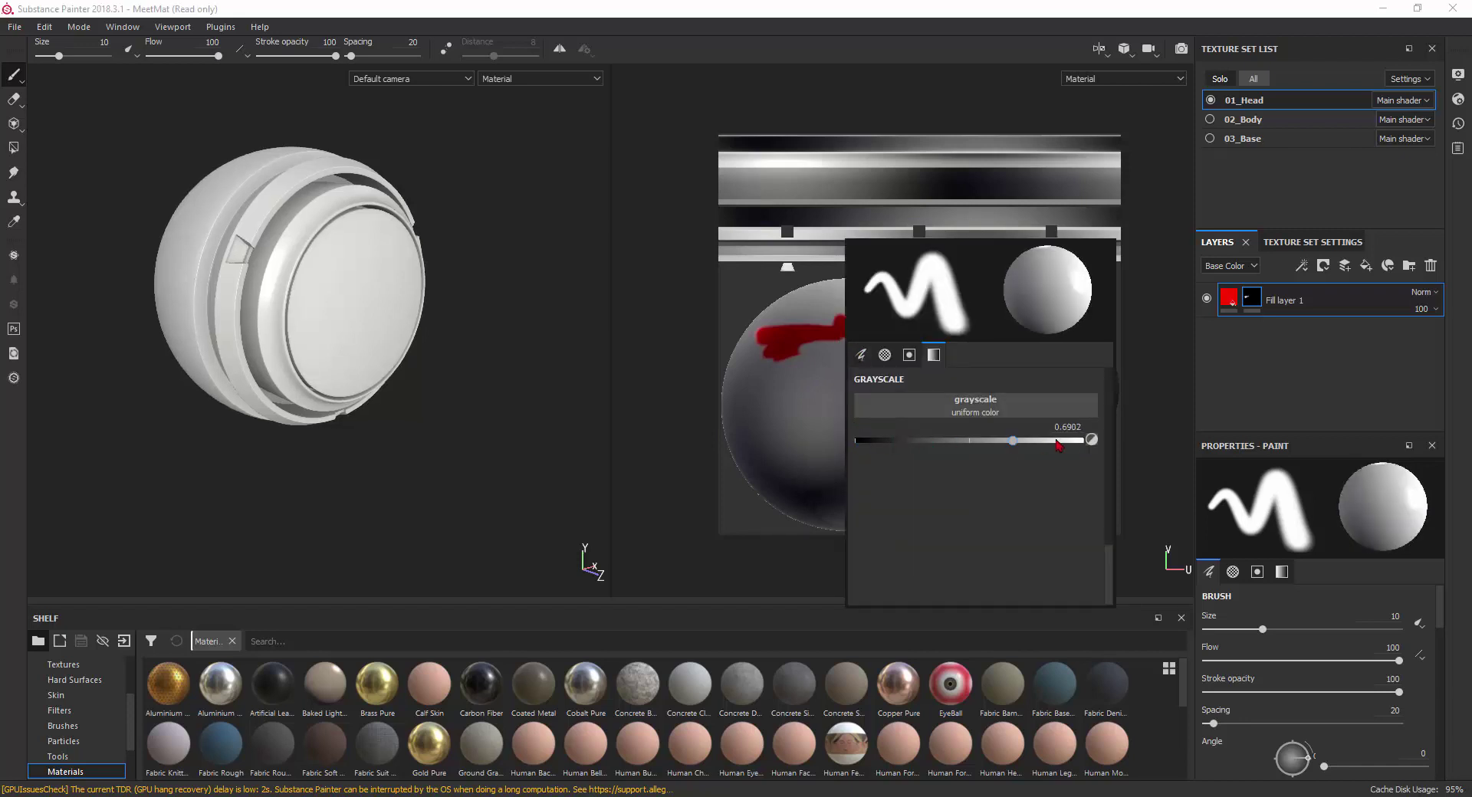
pyautogui.moveTo(767, 346)
pyautogui.mouseDown()
pyautogui.moveTo(789, 318)
pyautogui.moveTo(745, 365)
pyautogui.moveTo(797, 307)
pyautogui.moveTo(784, 319)
pyautogui.mouseUp()
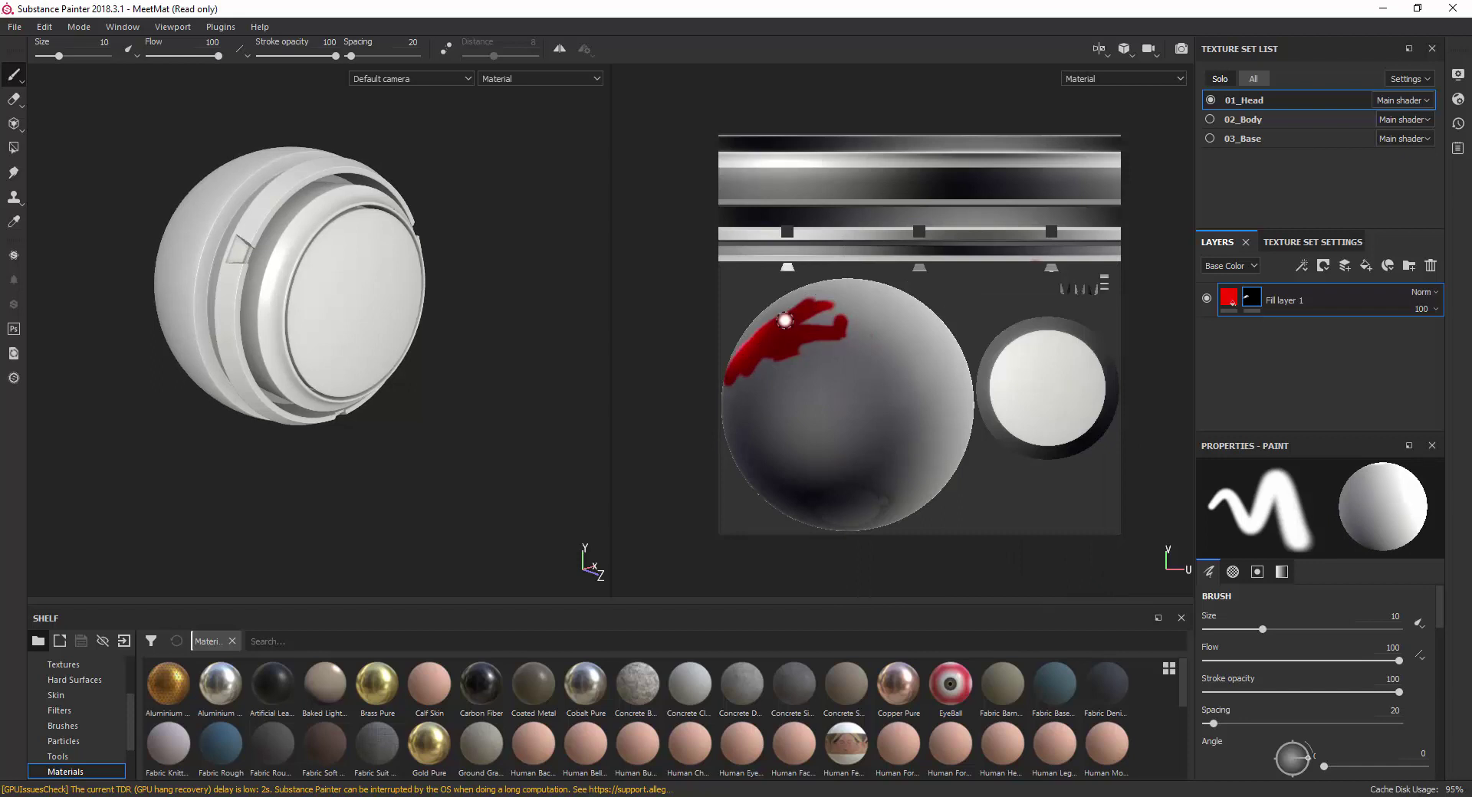
pyautogui.scroll(2, 785, 320)
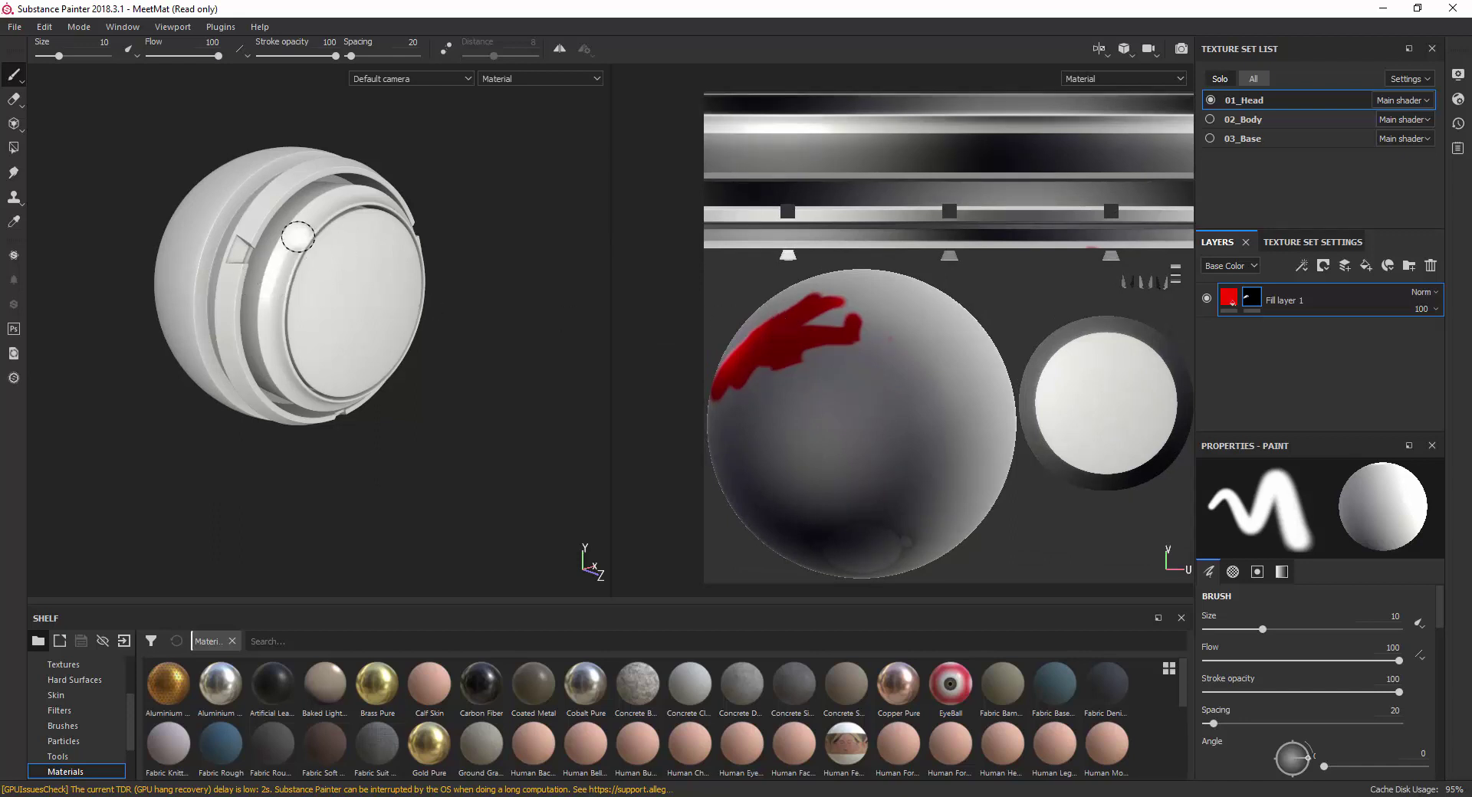
pyautogui.moveTo(372, 231)
pyautogui.mouseDown()
pyautogui.moveTo(335, 253)
pyautogui.moveTo(351, 277)
pyautogui.mouseUp()
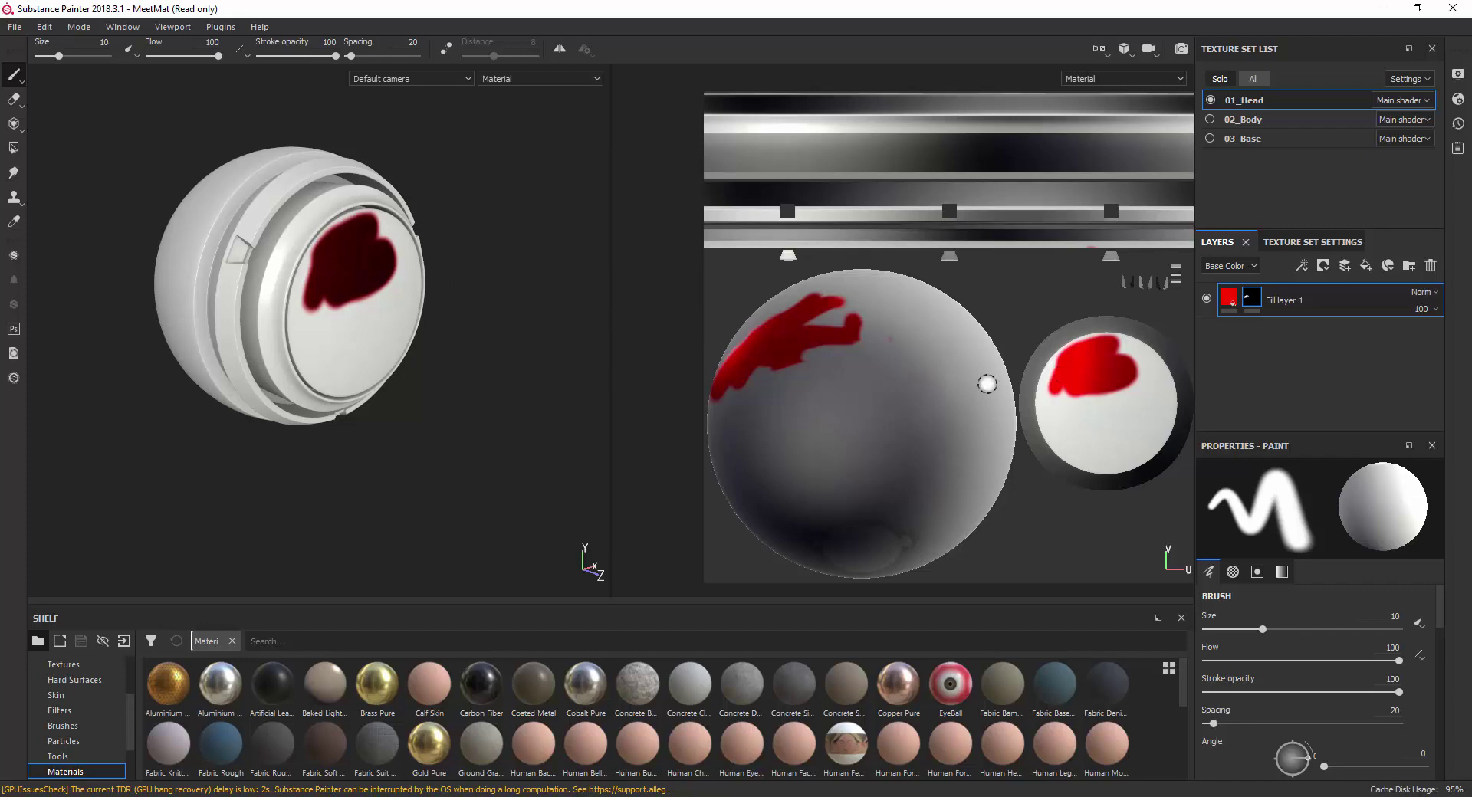
pyautogui.hotkey('ctrl', 'z')
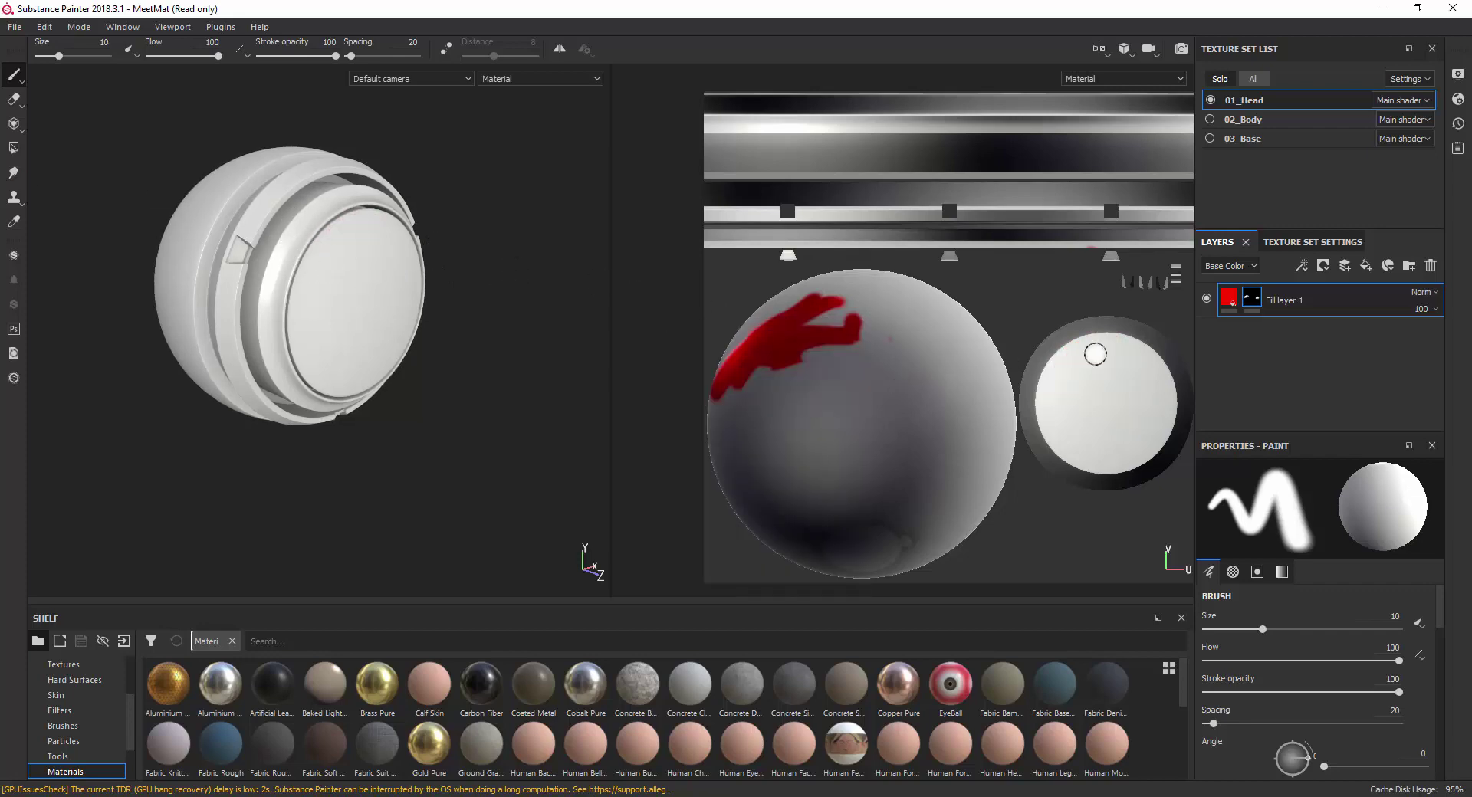
pyautogui.moveTo(797, 352); pyautogui.dragTo(865, 332)
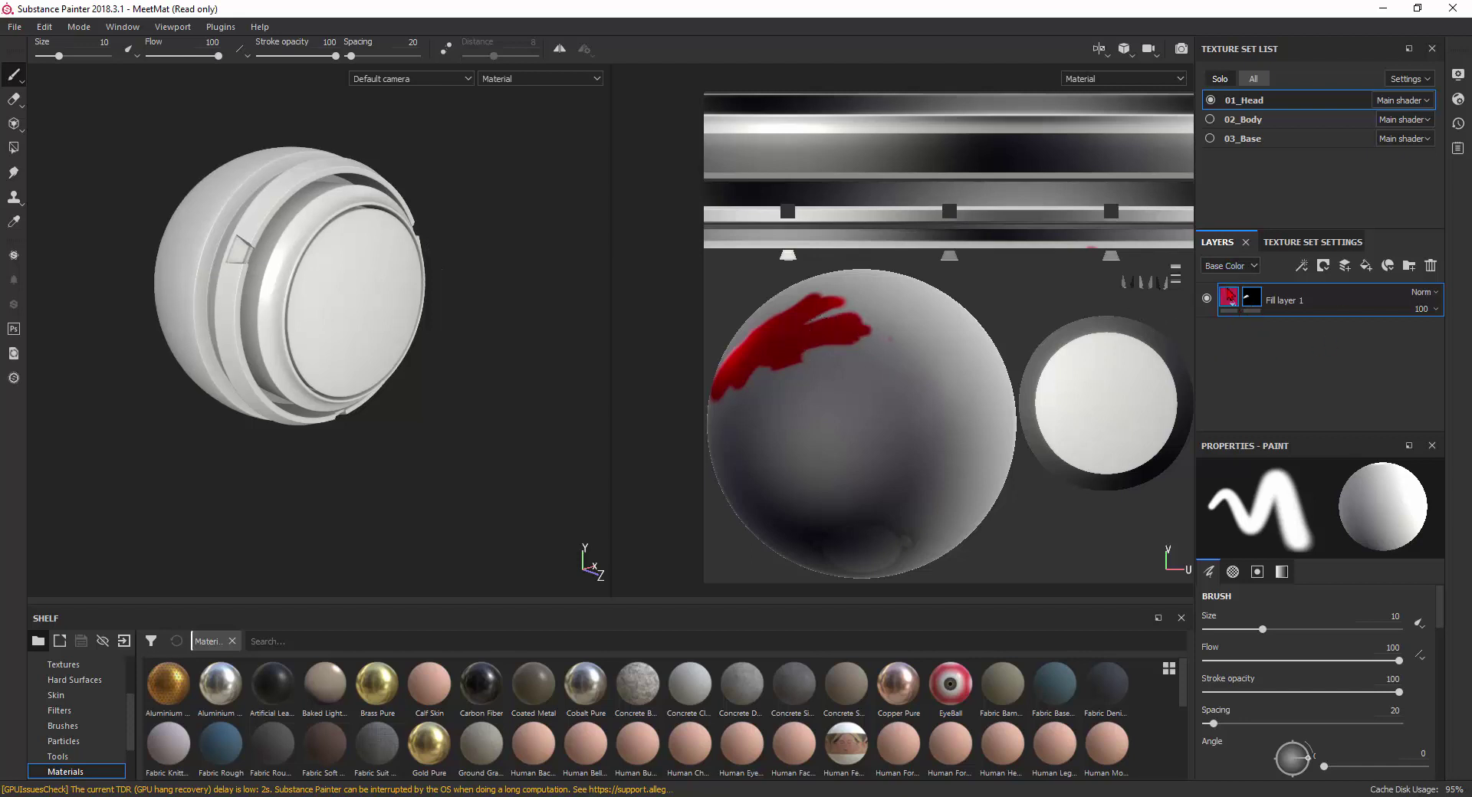
pyautogui.moveTo(803, 347)
pyautogui.mouseDown()
pyautogui.moveTo(831, 305)
pyautogui.moveTo(748, 326)
pyautogui.moveTo(724, 368)
pyautogui.moveTo(719, 451)
pyautogui.moveTo(709, 429)
pyautogui.moveTo(725, 387)
pyautogui.moveTo(770, 382)
pyautogui.moveTo(773, 365)
pyautogui.mouseUp()
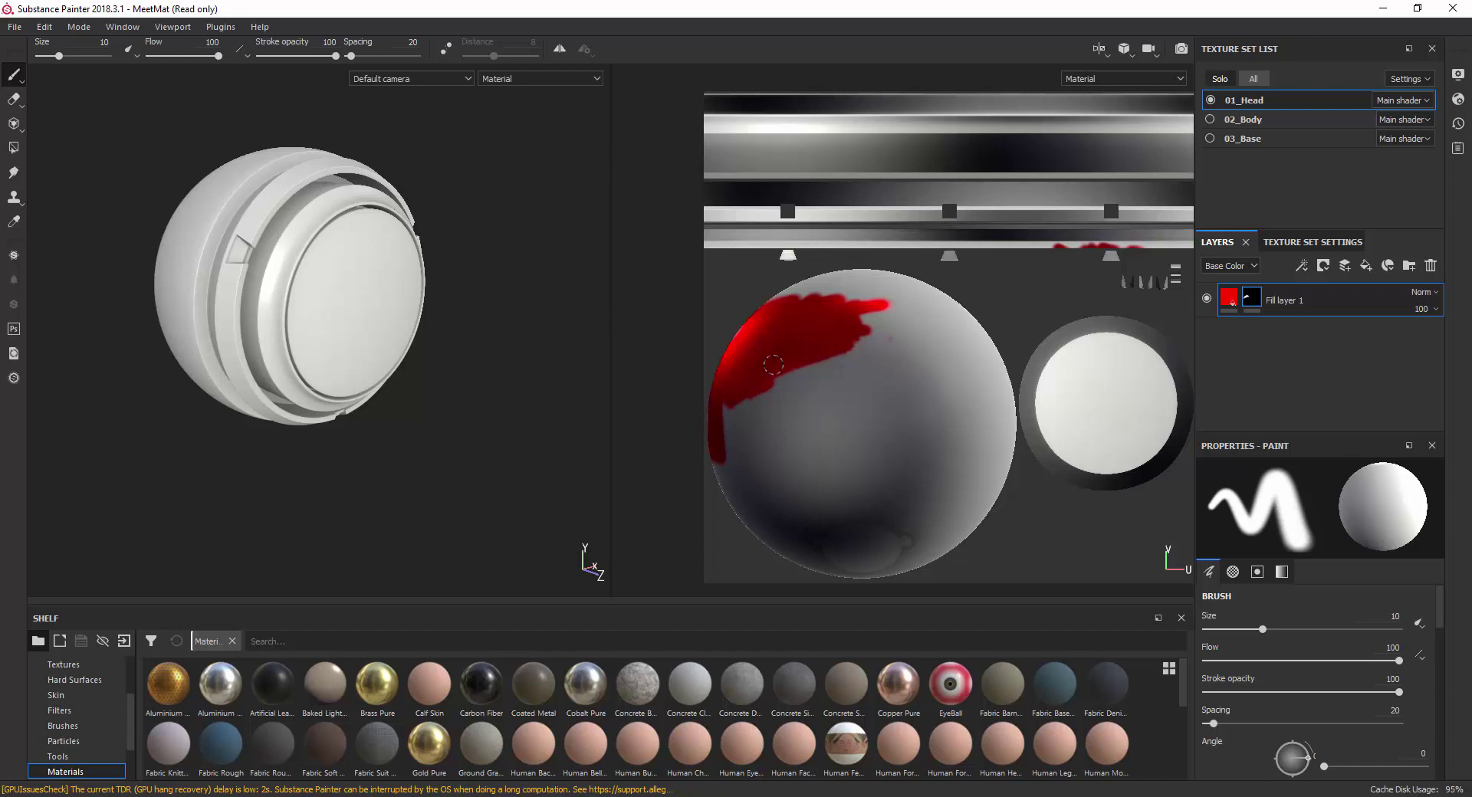
pyautogui.moveTo(755, 309)
pyautogui.mouseDown()
pyautogui.moveTo(836, 280)
pyautogui.moveTo(833, 324)
pyautogui.moveTo(882, 318)
pyautogui.moveTo(714, 416)
pyautogui.mouseUp()
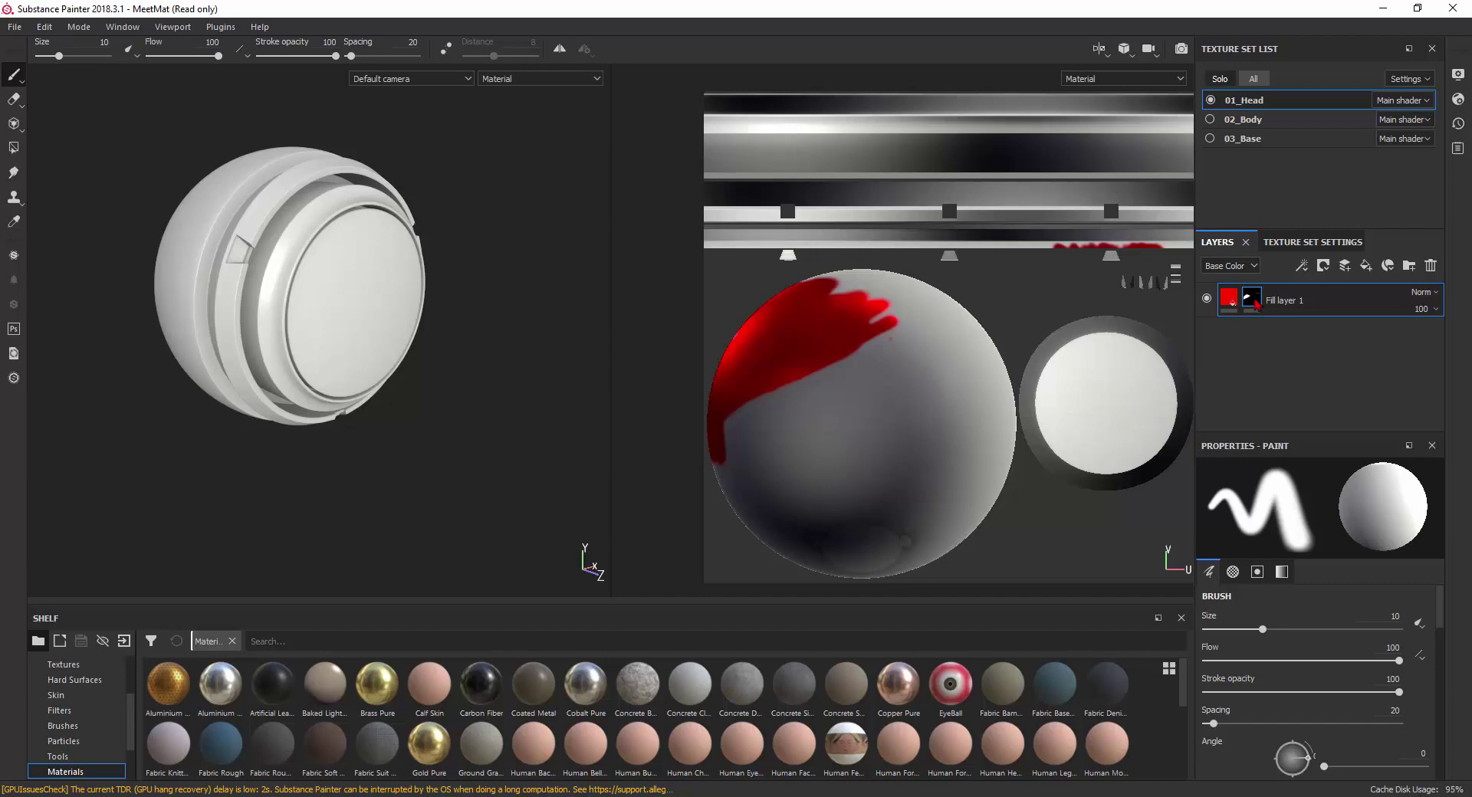
# Remove the red layer's mask, turn the model front-on, and add Fill layer 2 above it.
pyautogui.rightClick(1257, 303)
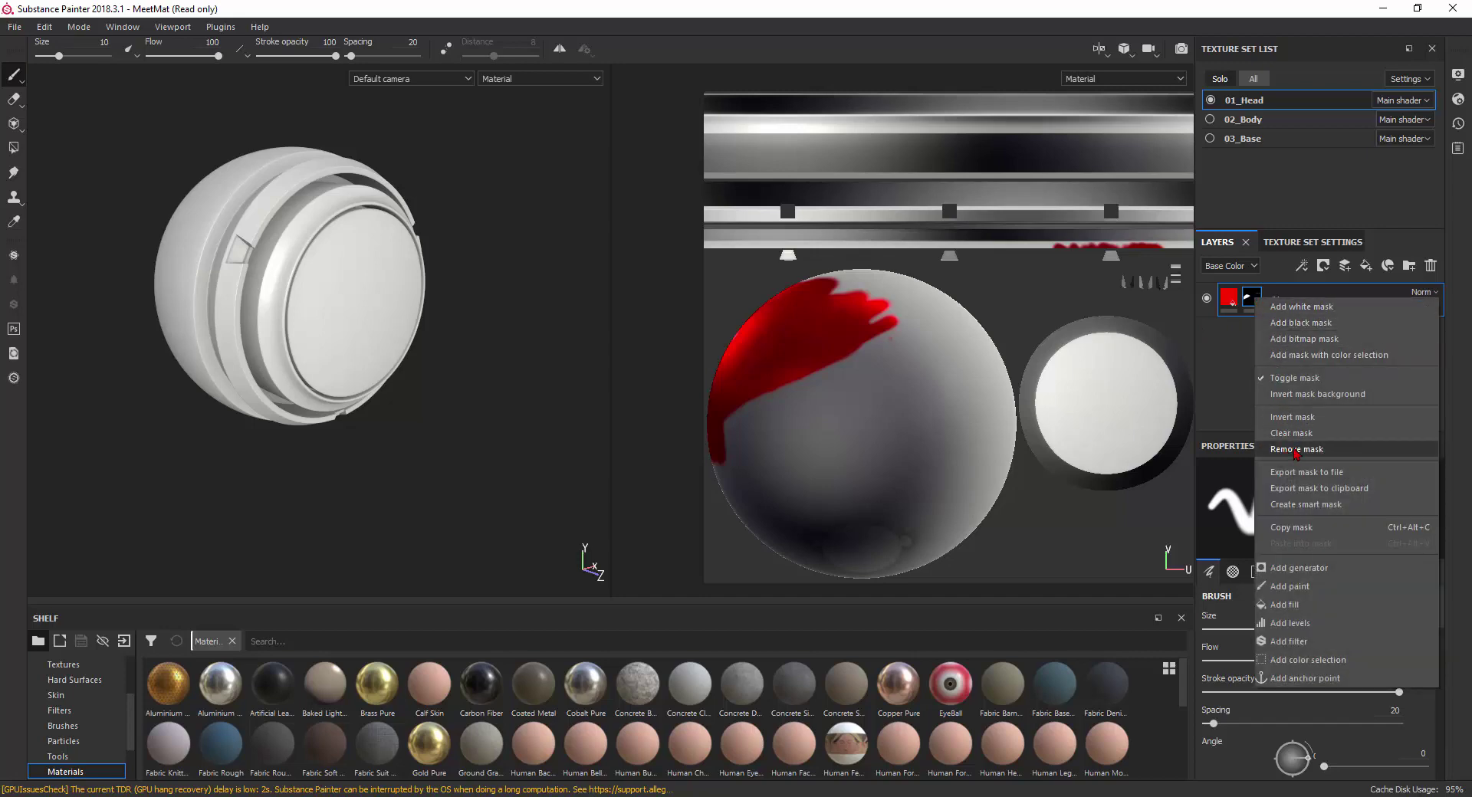
pyautogui.click(1296, 450)
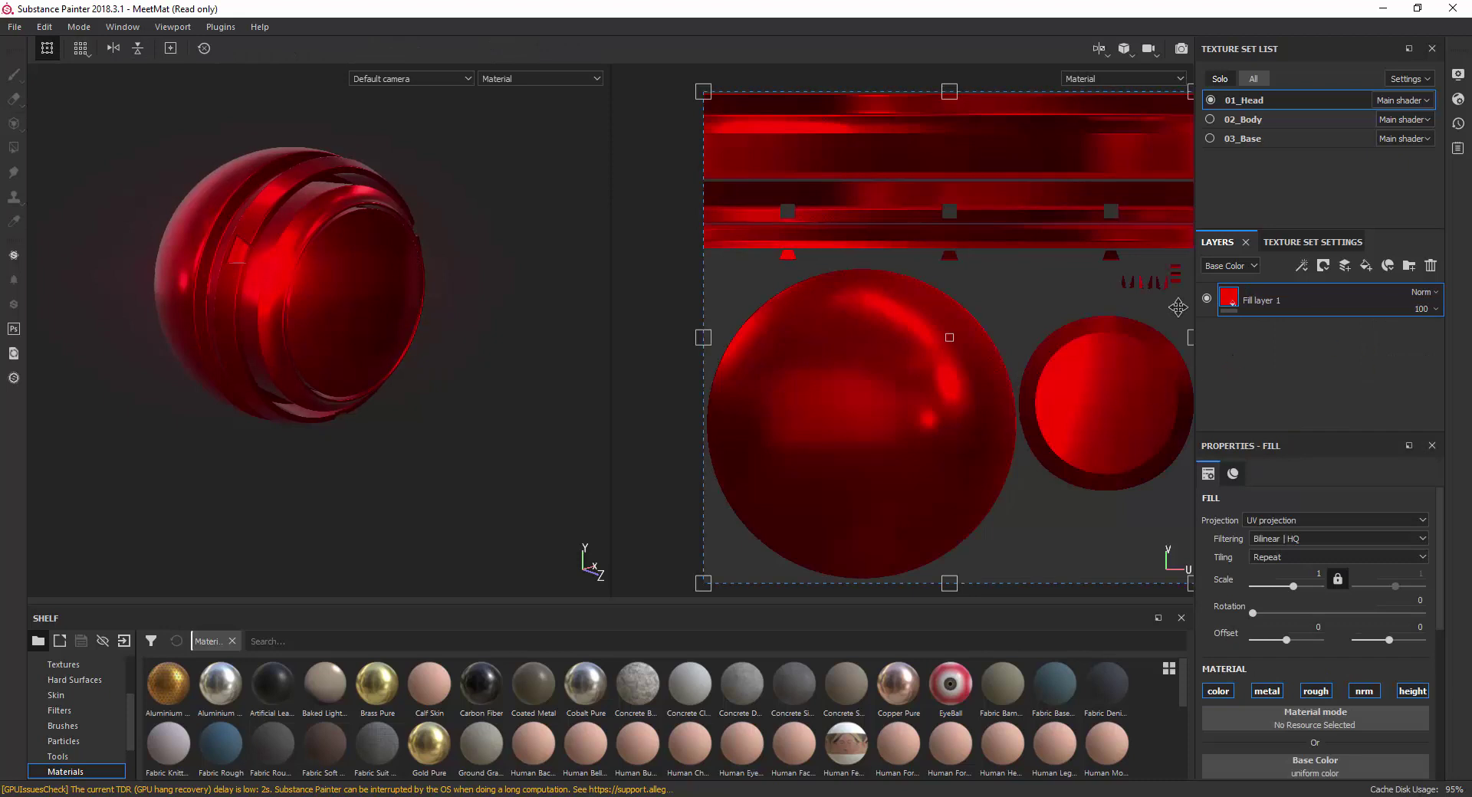
pyautogui.moveTo(467, 322)
pyautogui.keyDown('alt'); pyautogui.mouseDown()
pyautogui.moveTo(441, 351)
pyautogui.moveTo(450, 318)
pyautogui.mouseUp(); pyautogui.keyUp('alt')
pyautogui.scroll(3, 476, 306)
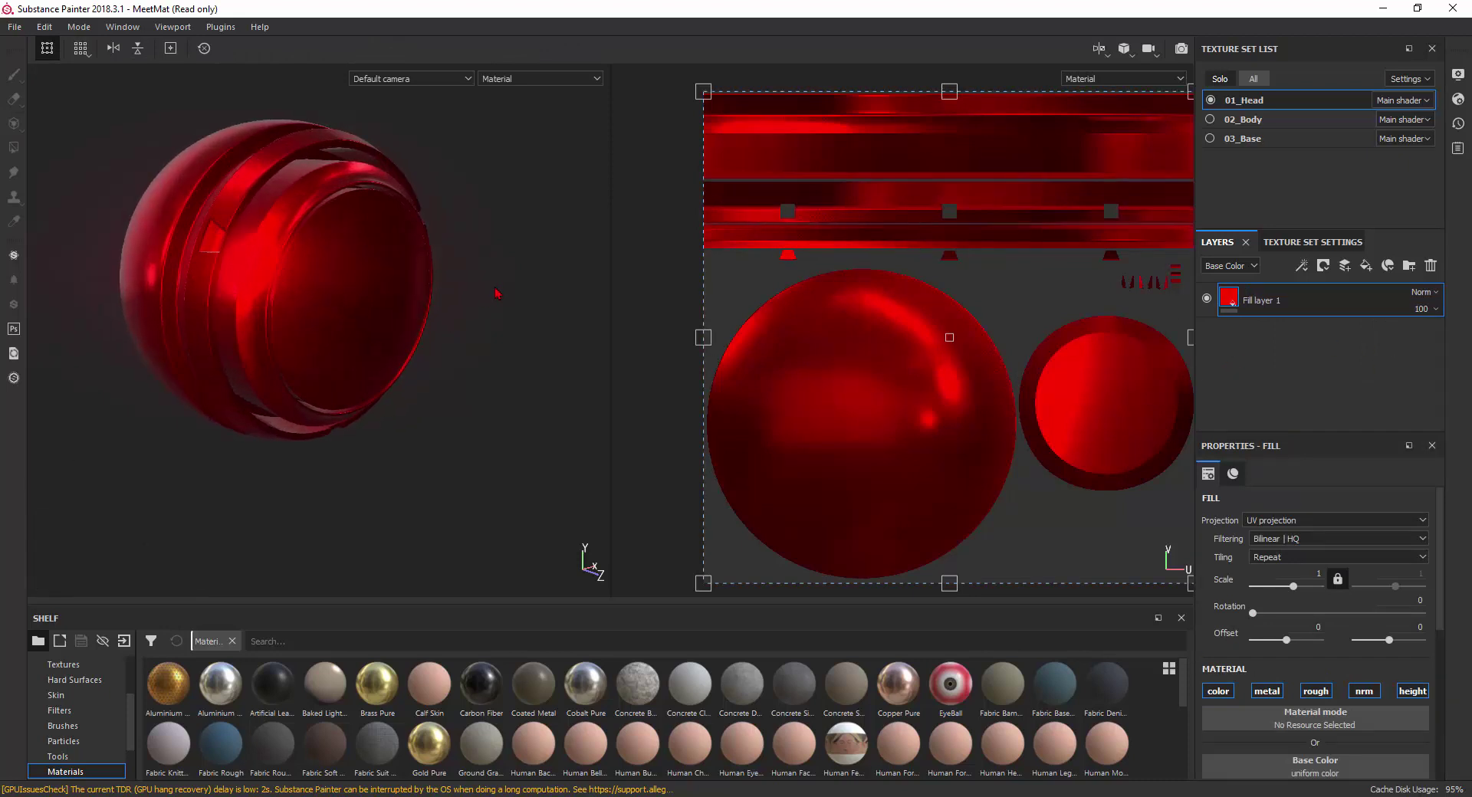
pyautogui.moveTo(496, 293)
pyautogui.keyDown('alt'); pyautogui.mouseDown()
pyautogui.moveTo(460, 302)
pyautogui.moveTo(416, 277)
pyautogui.mouseUp(); pyautogui.keyUp('alt')
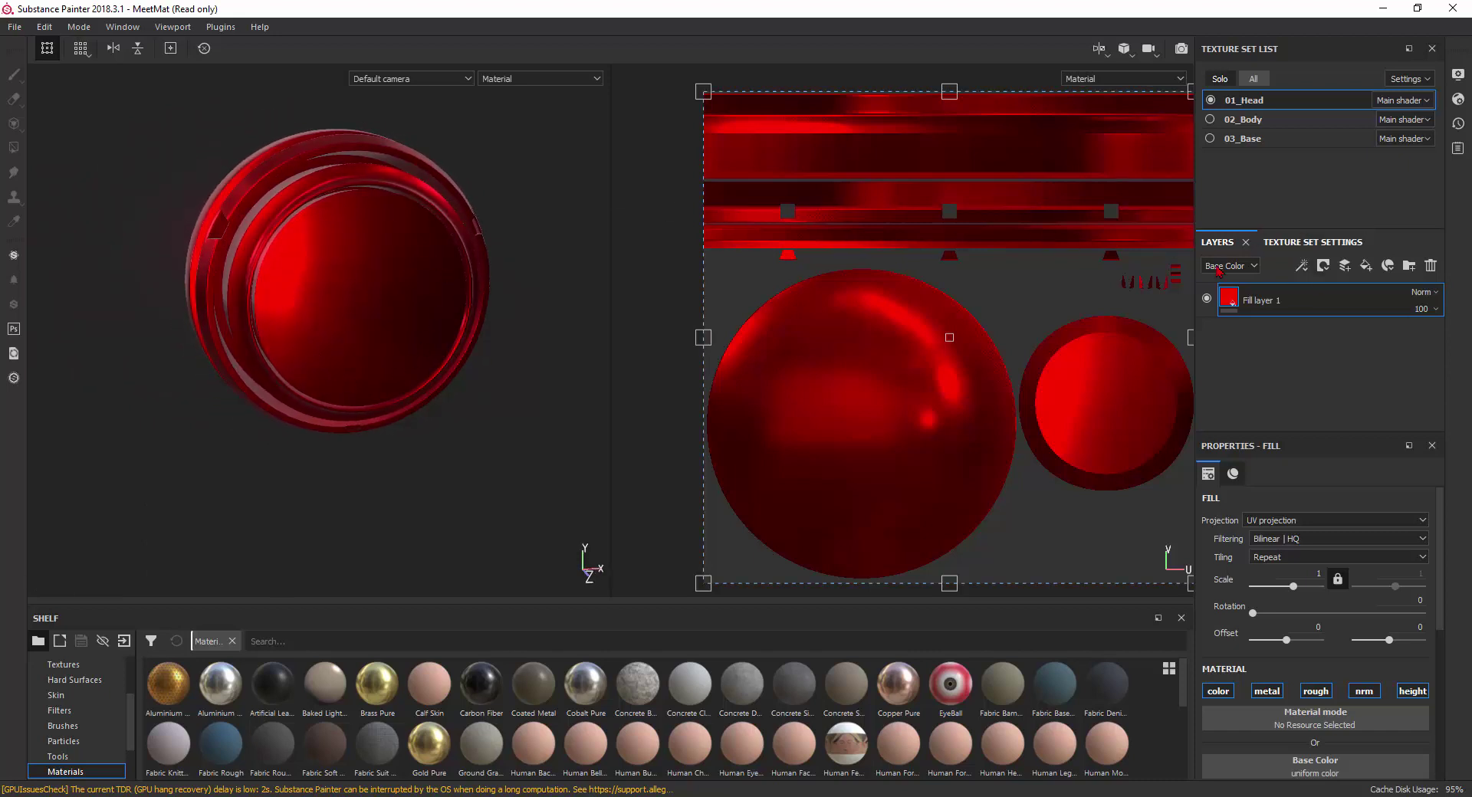
pyautogui.click(1361, 268)
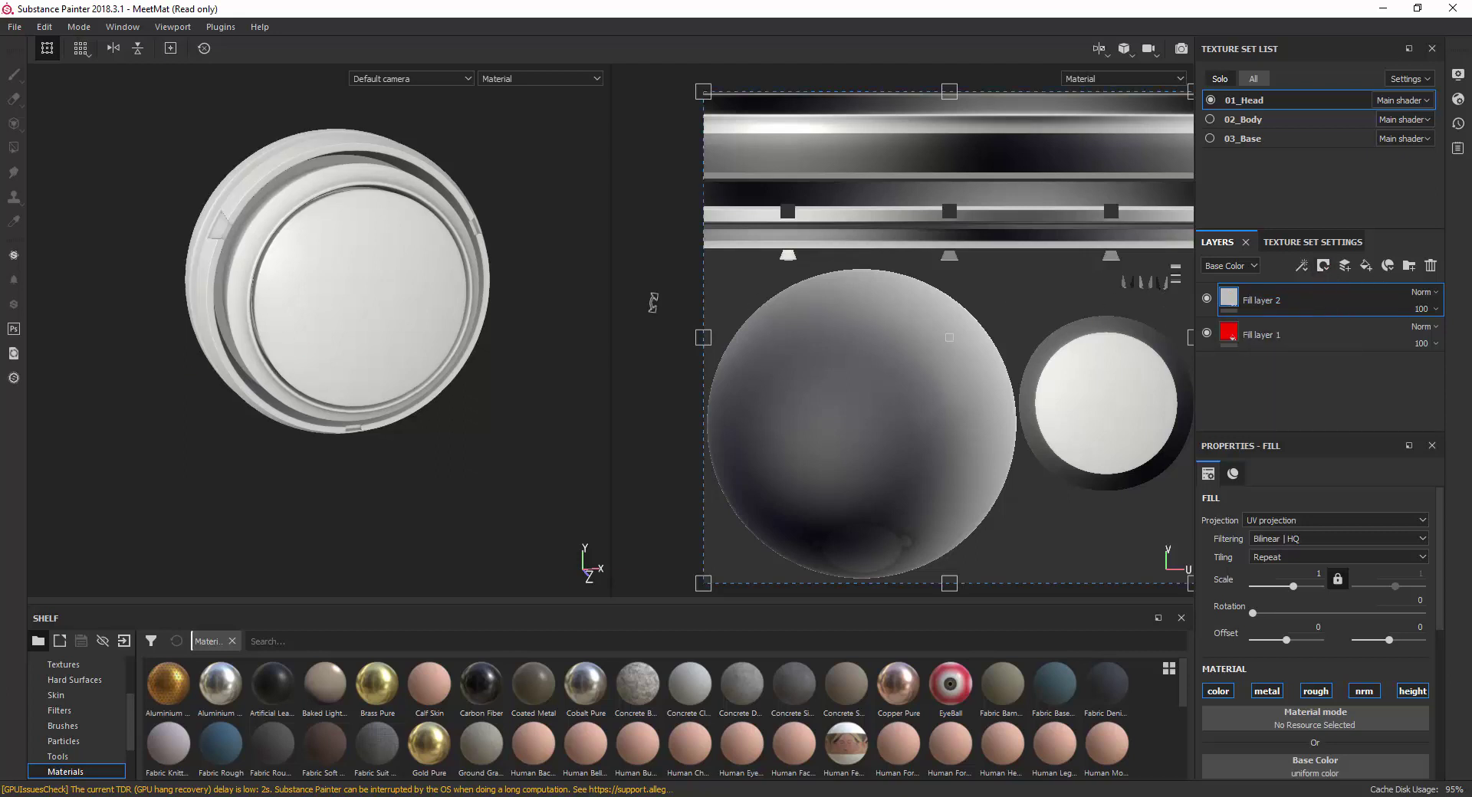
# Make Fill layer 2 yellow with Metallic 1 and Roughness around 0.2 for glossy gold.
pyautogui.rightClick(450, 279)
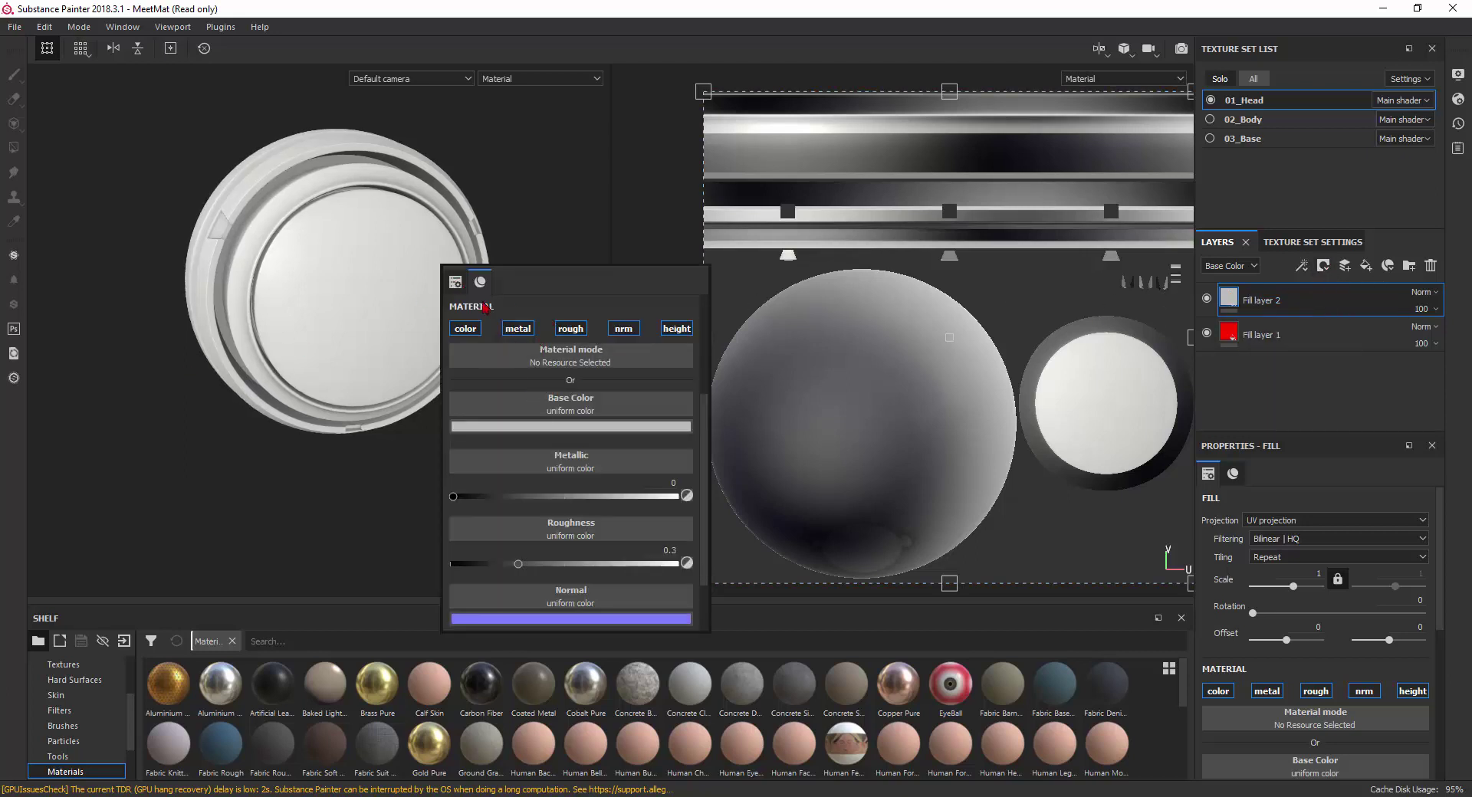
pyautogui.click(567, 427)
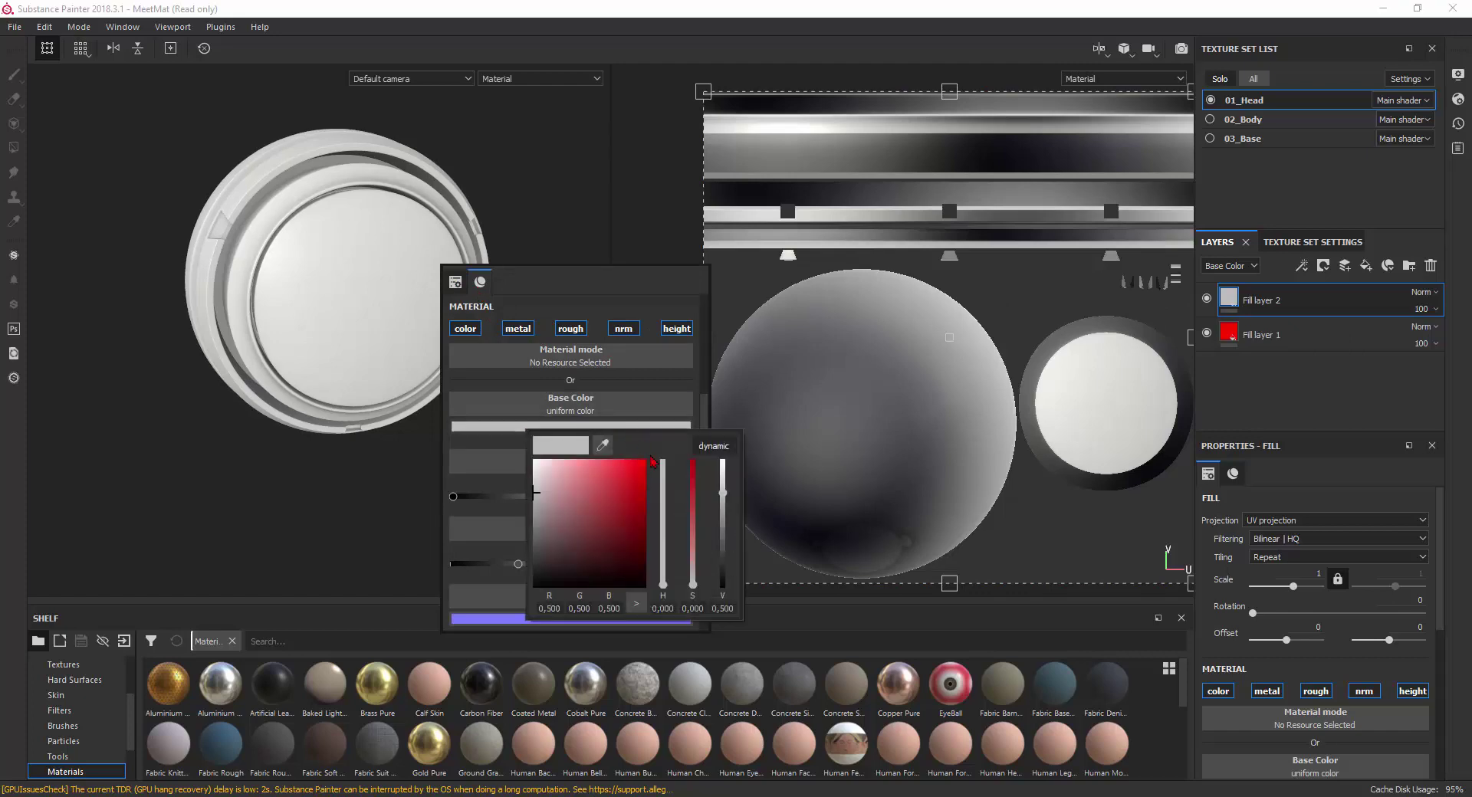
pyautogui.moveTo(694, 595); pyautogui.dragTo(694, 586)
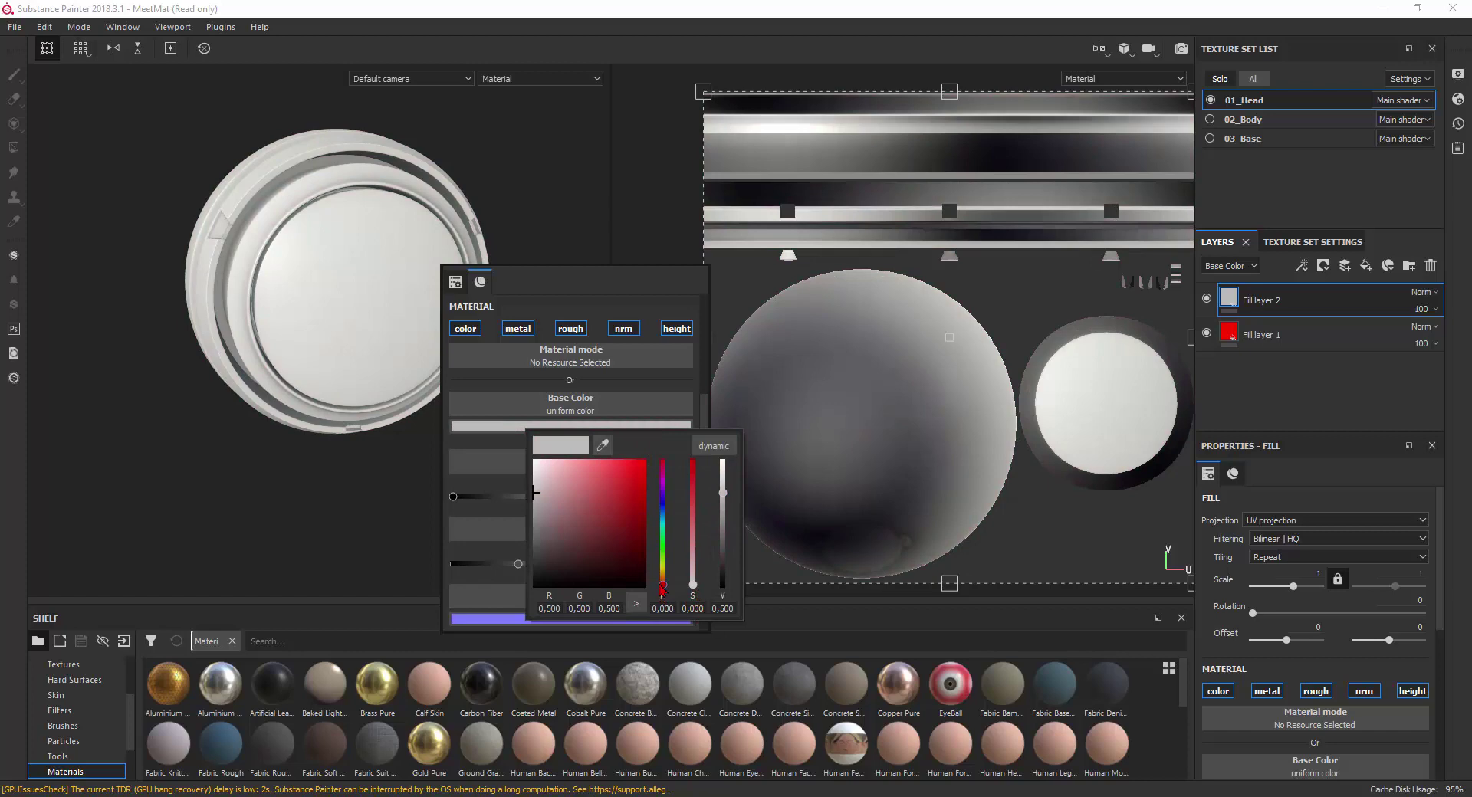
pyautogui.moveTo(662, 584); pyautogui.dragTo(692, 467)
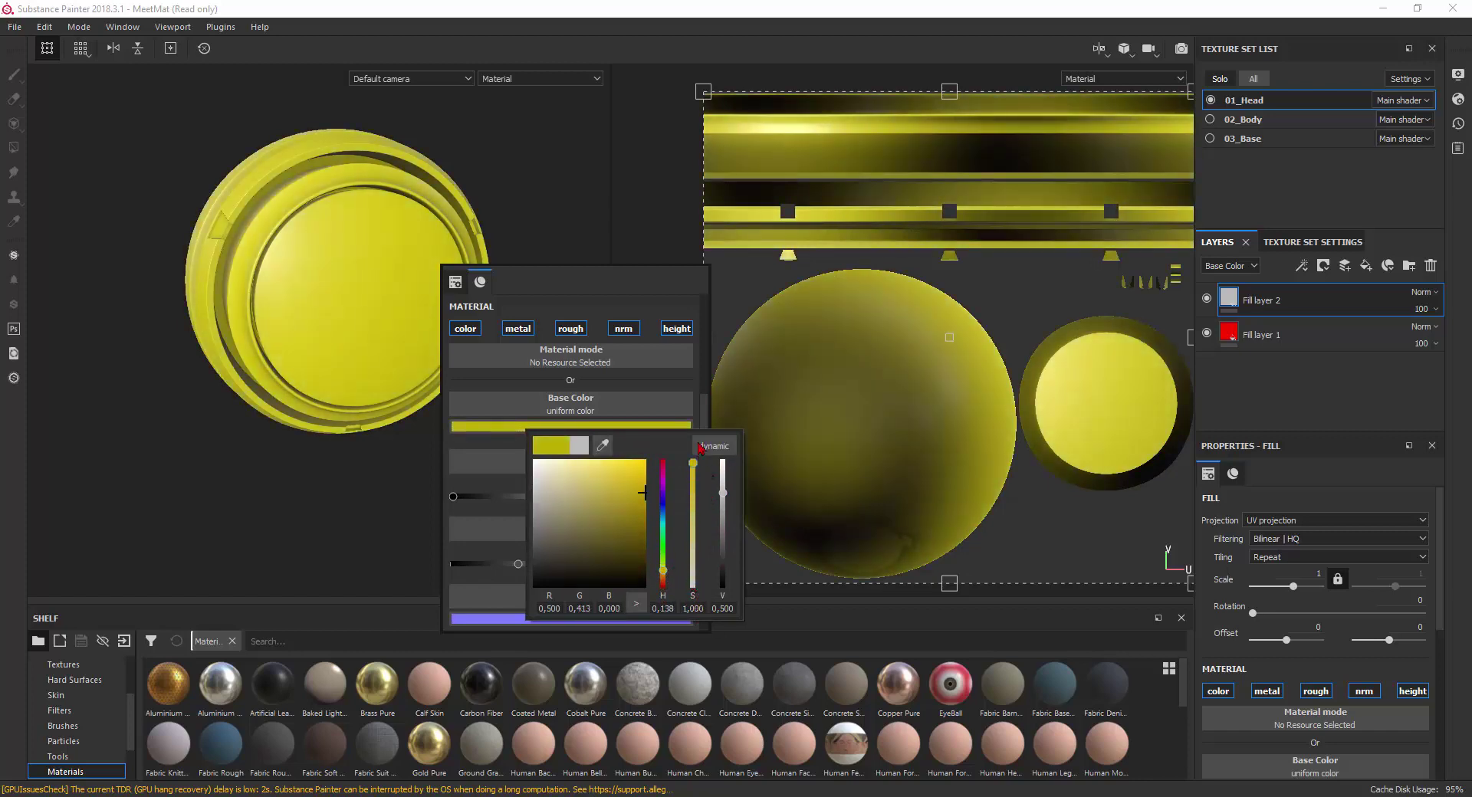
pyautogui.click(542, 370)
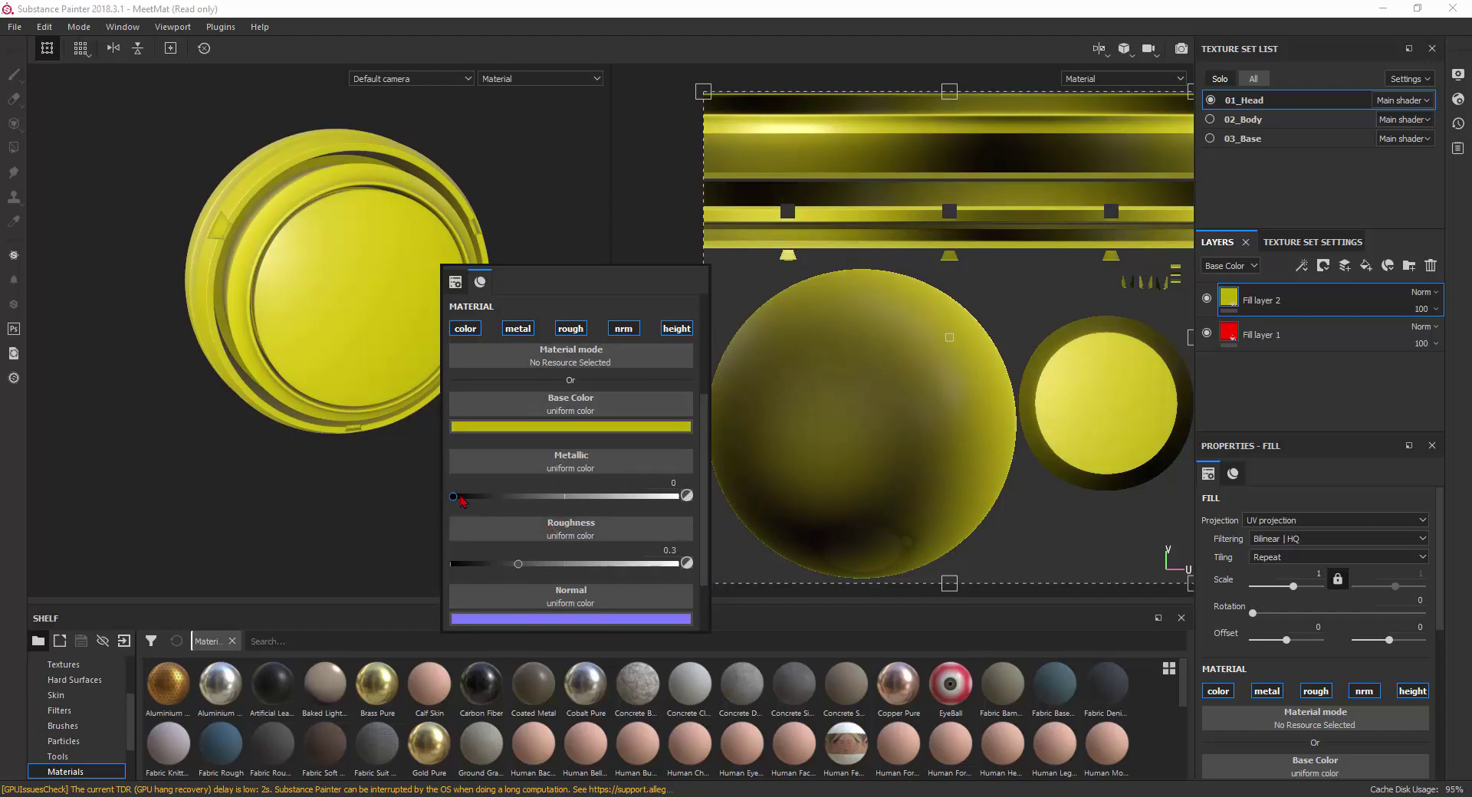
pyautogui.moveTo(453, 496); pyautogui.dragTo(690, 498)
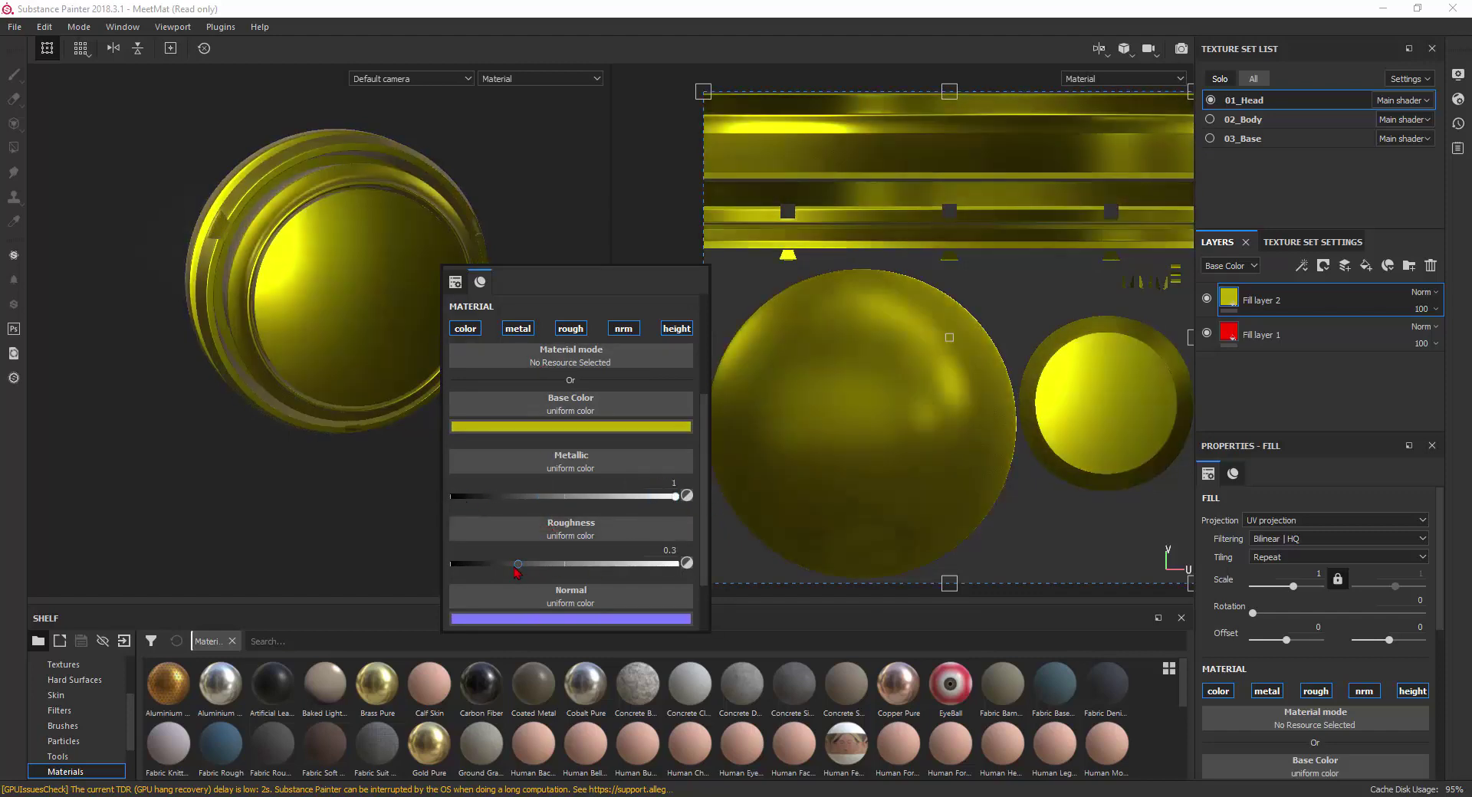
pyautogui.moveTo(517, 571); pyautogui.dragTo(498, 580)
pyautogui.click(325, 528)
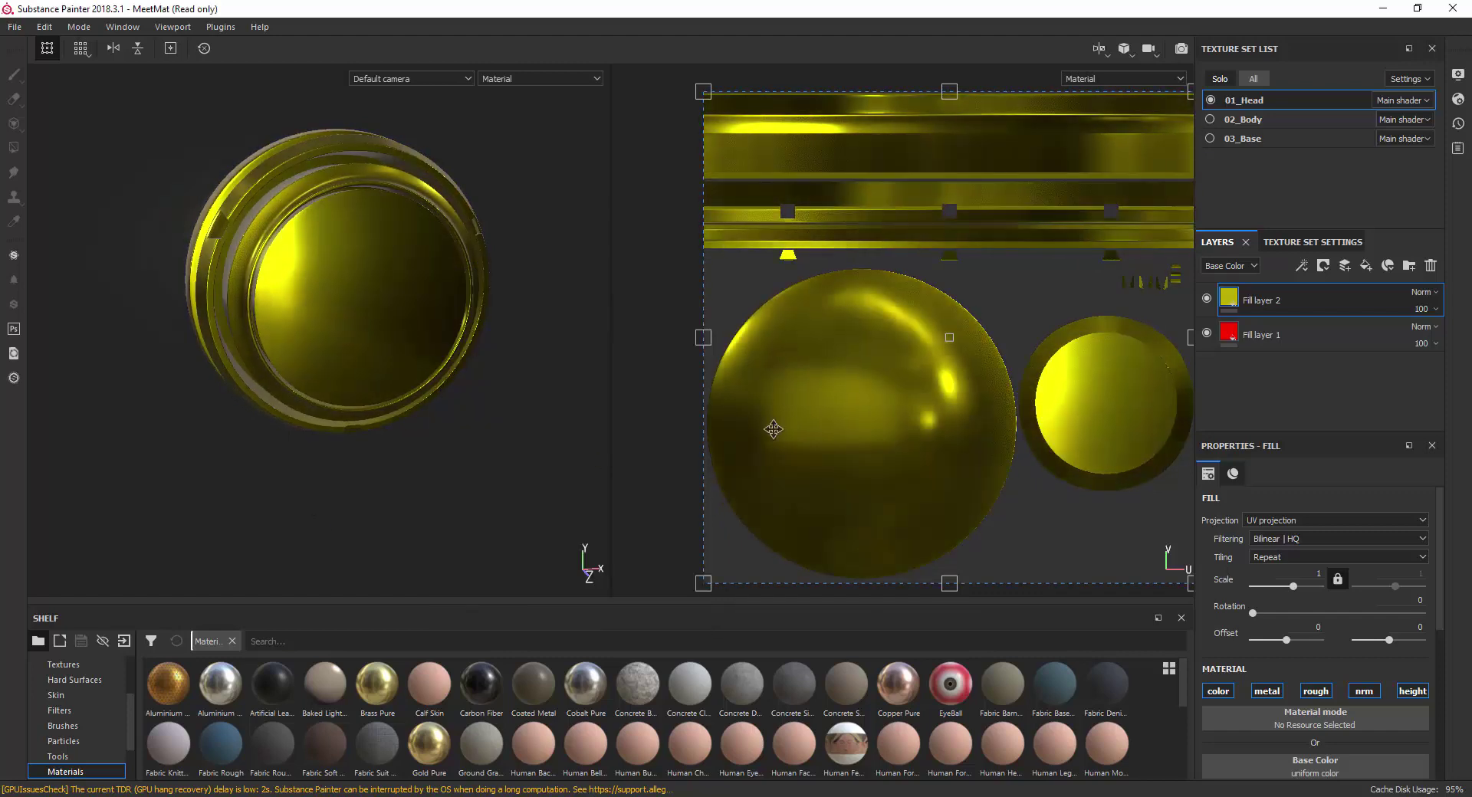
pyautogui.scroll(3, 289, 322)
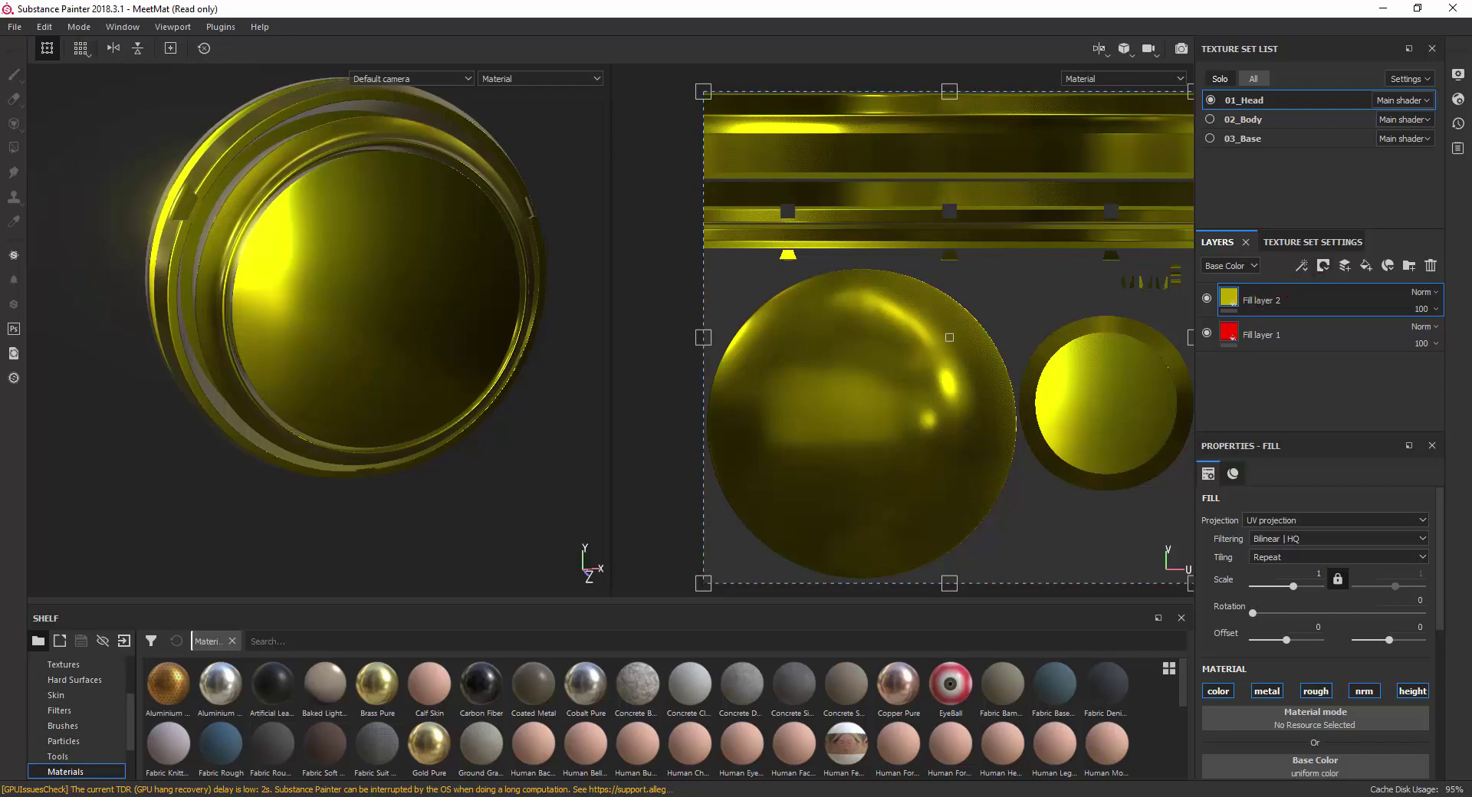
# Add a black mask to Fill layer 2, then paint test strokes and undo them.
pyautogui.click(1324, 269)
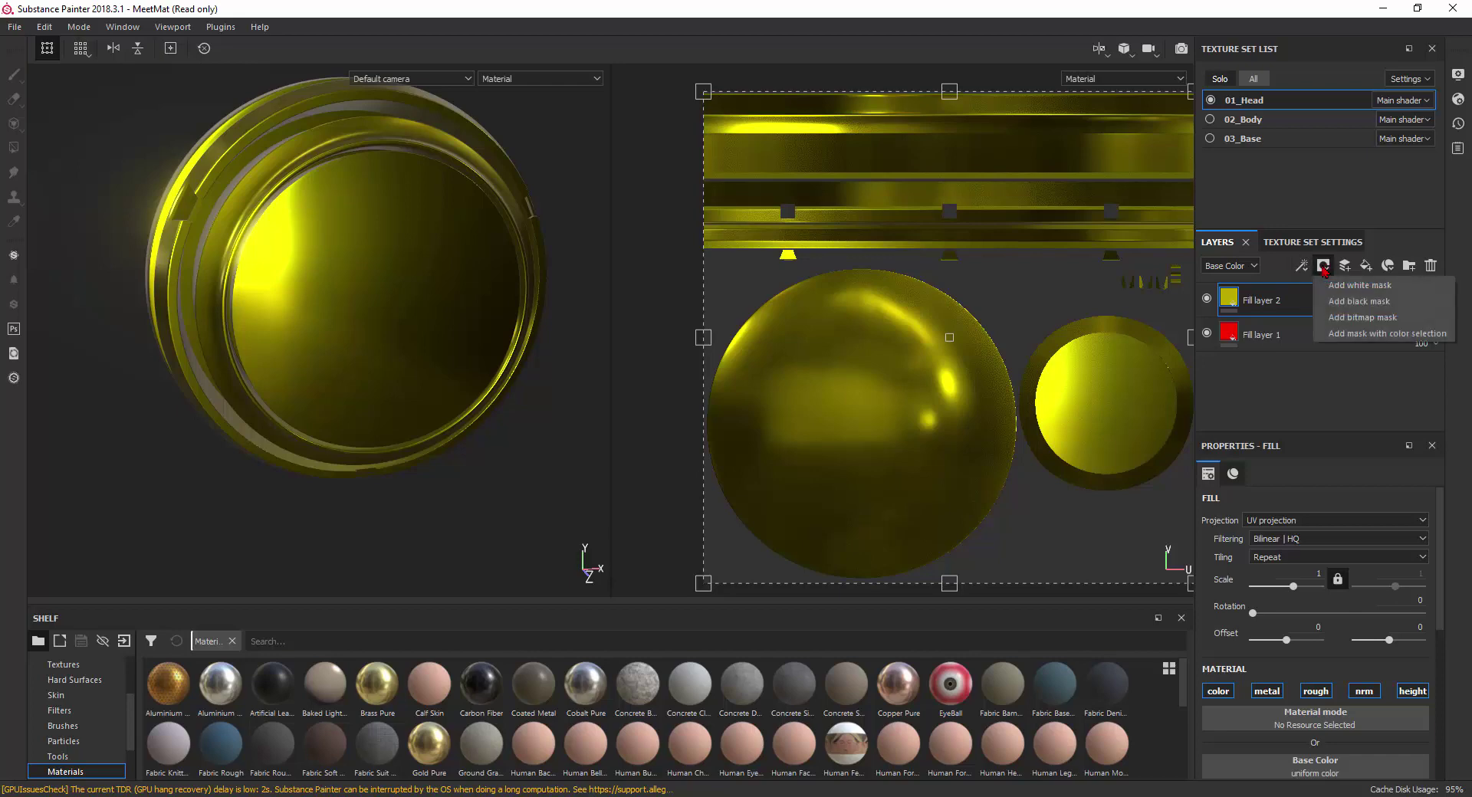
pyautogui.click(1337, 302)
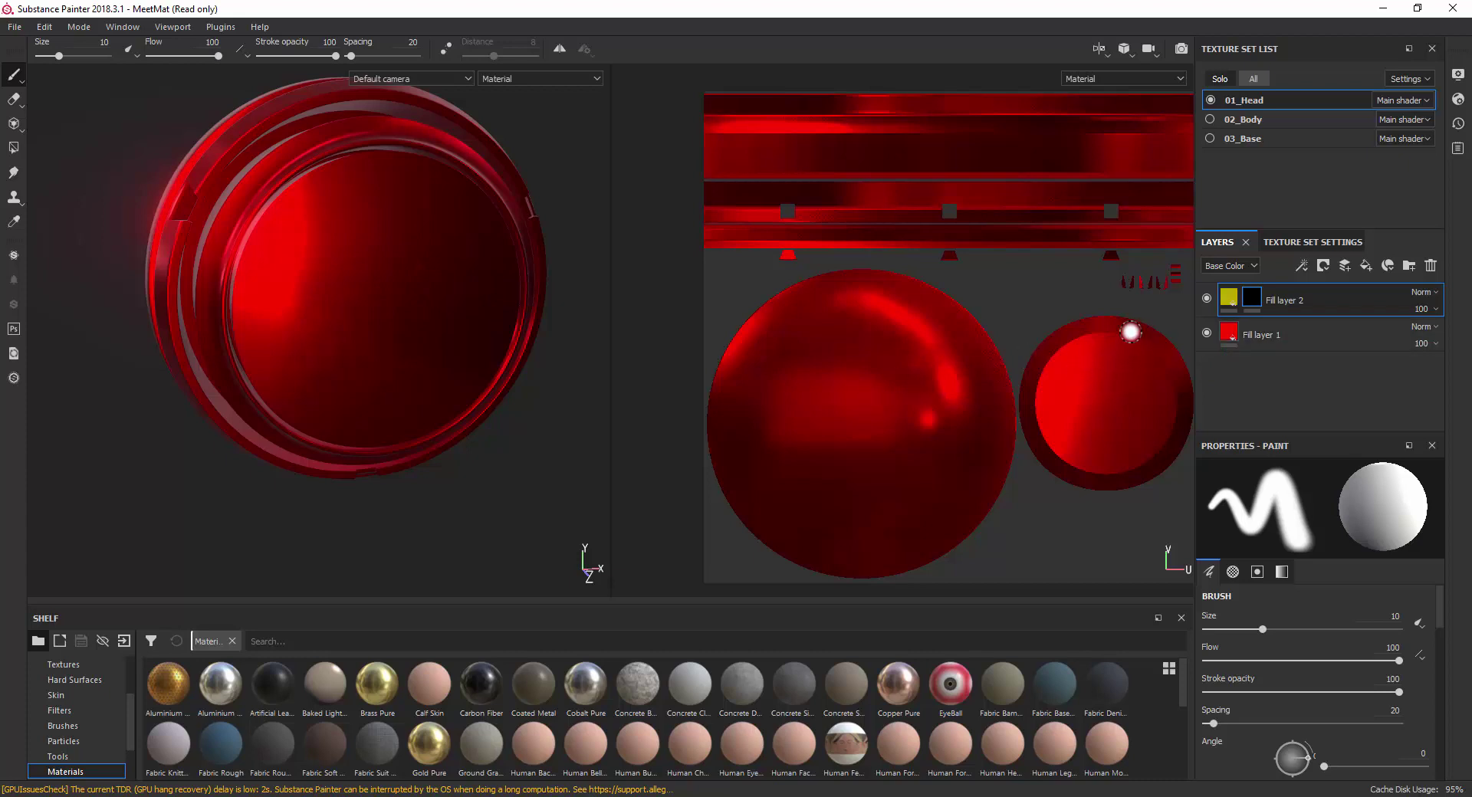
pyautogui.moveTo(1127, 326)
pyautogui.mouseDown()
pyautogui.moveTo(1184, 373)
pyautogui.moveTo(1180, 411)
pyautogui.moveTo(1138, 351)
pyautogui.mouseUp()
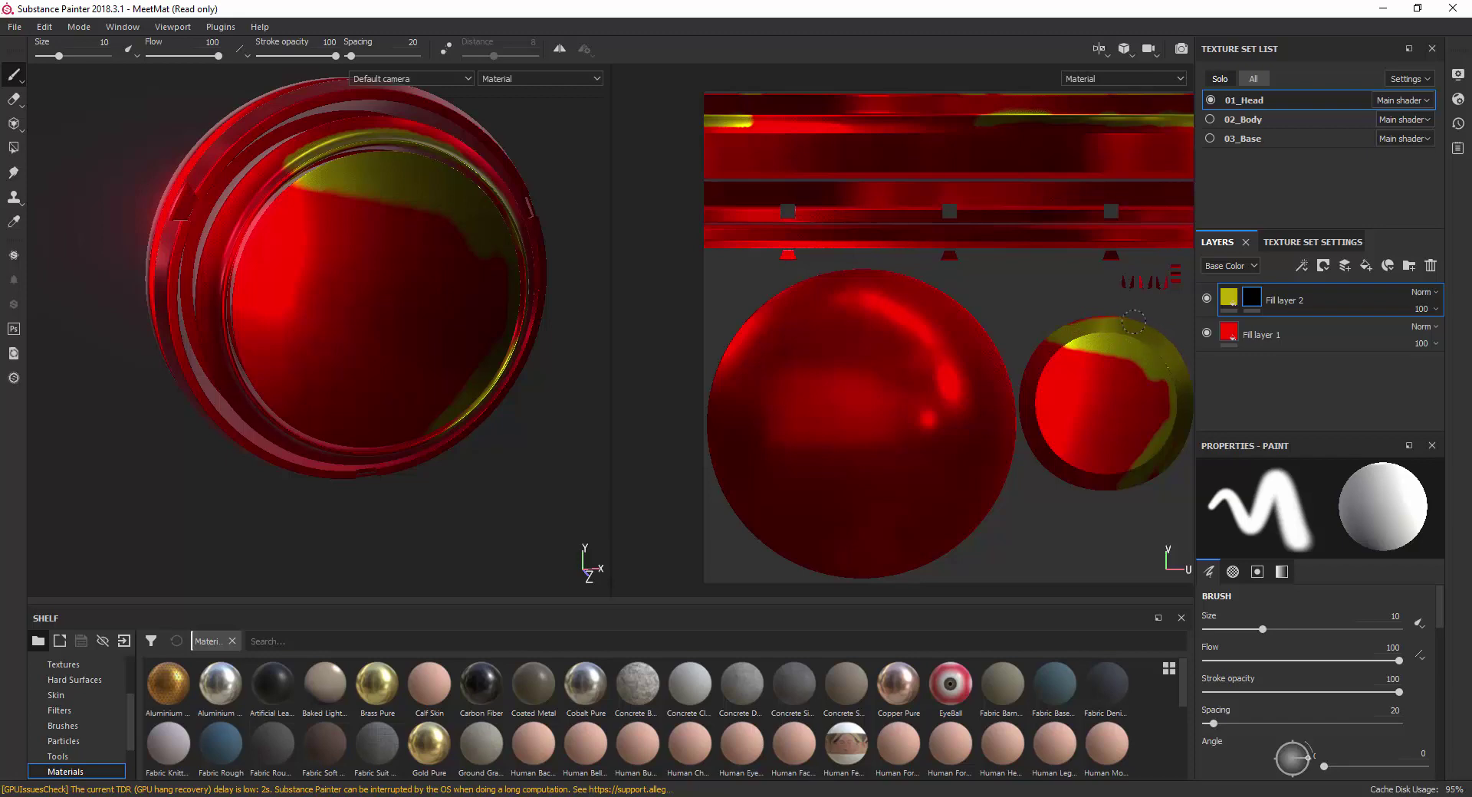
pyautogui.moveTo(1134, 322)
pyautogui.mouseDown()
pyautogui.moveTo(1040, 443)
pyautogui.moveTo(1030, 426)
pyautogui.moveTo(1114, 397)
pyautogui.moveTo(1124, 370)
pyautogui.moveTo(1100, 351)
pyautogui.mouseUp()
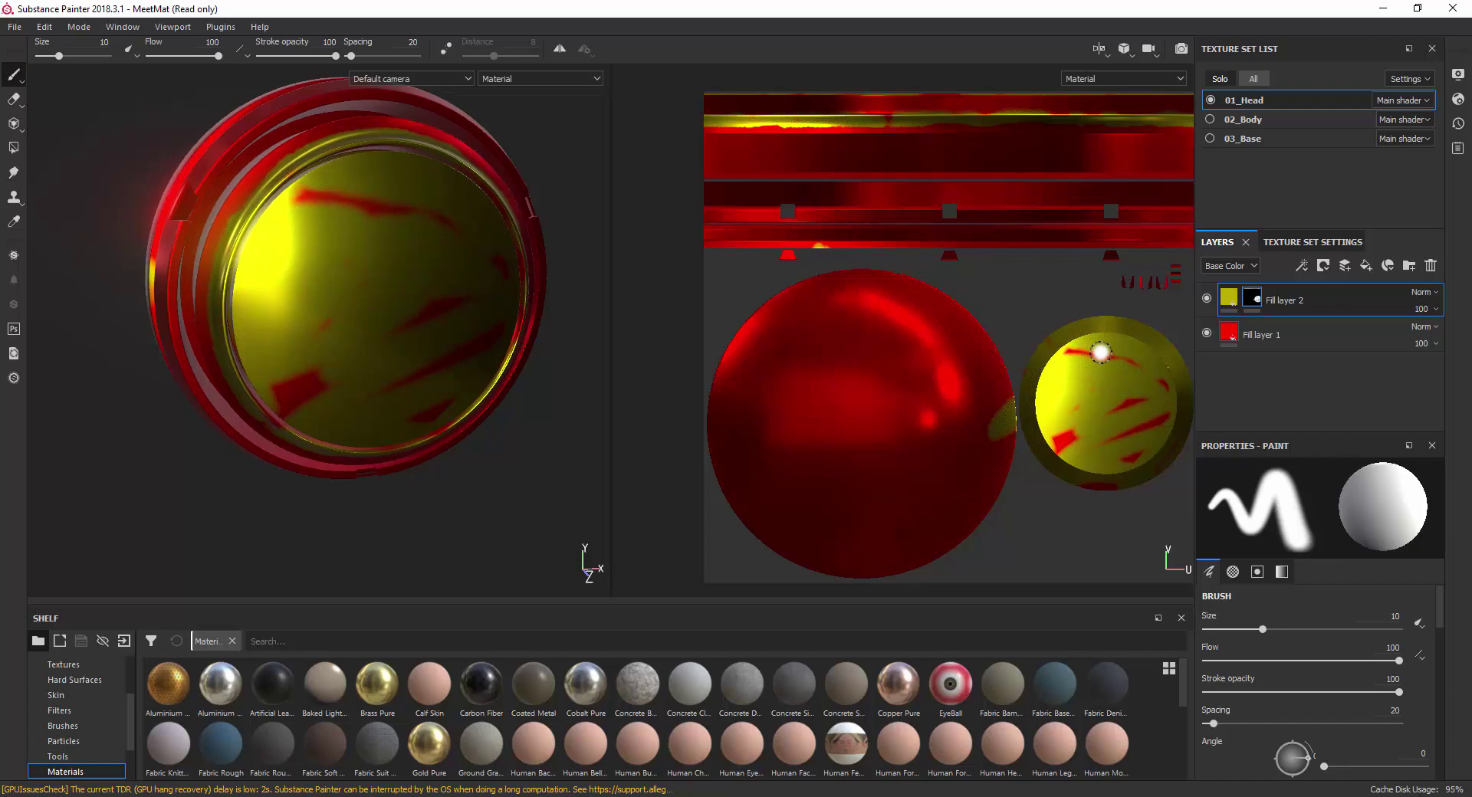
pyautogui.hotkey('ctrl', 'z')
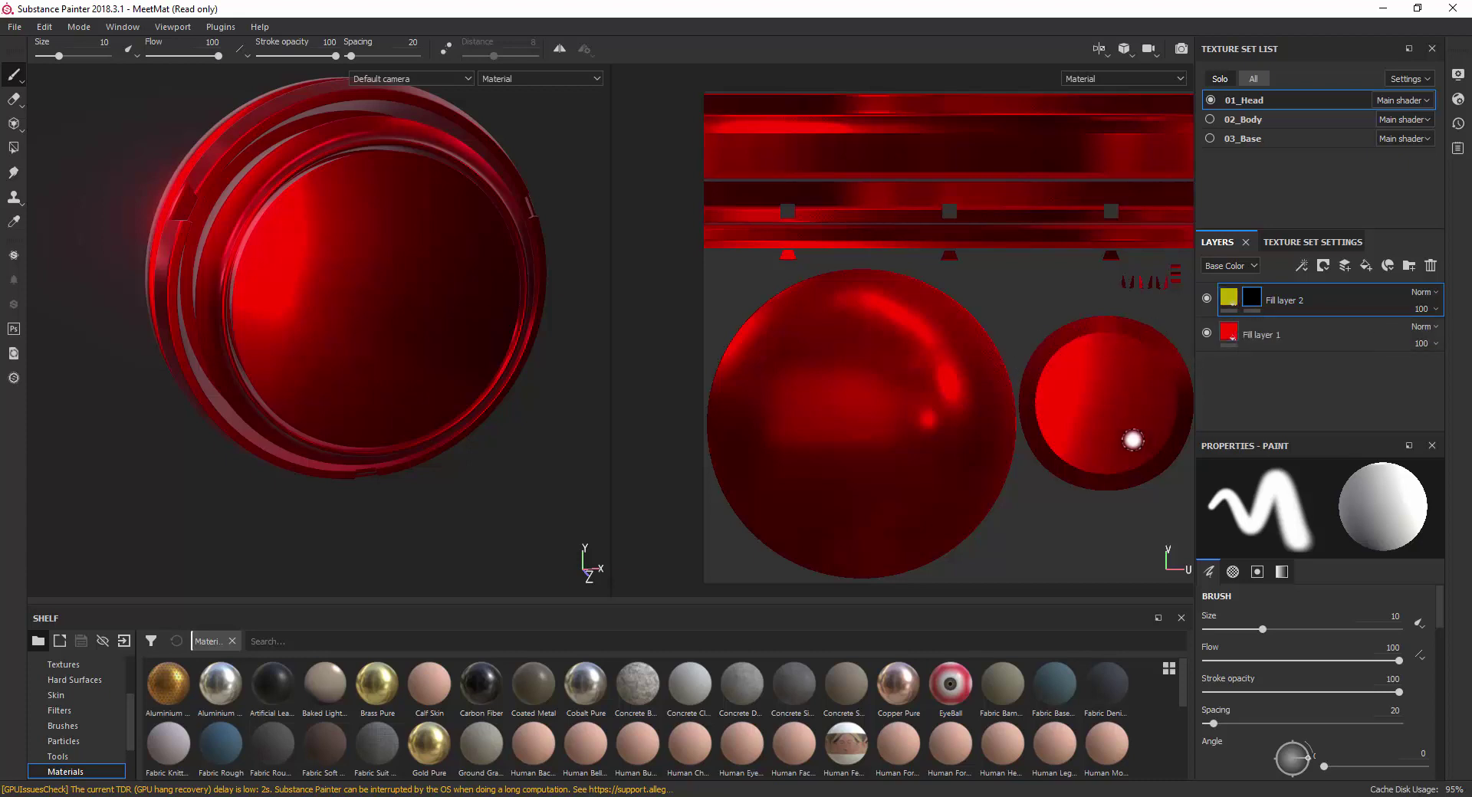
# Activate the Polygon Fill tool on Fill layer 2's mask and bring up its settings.
pyautogui.scroll(-2, 1047, 376)
pyautogui.scroll(2, 1046, 377)
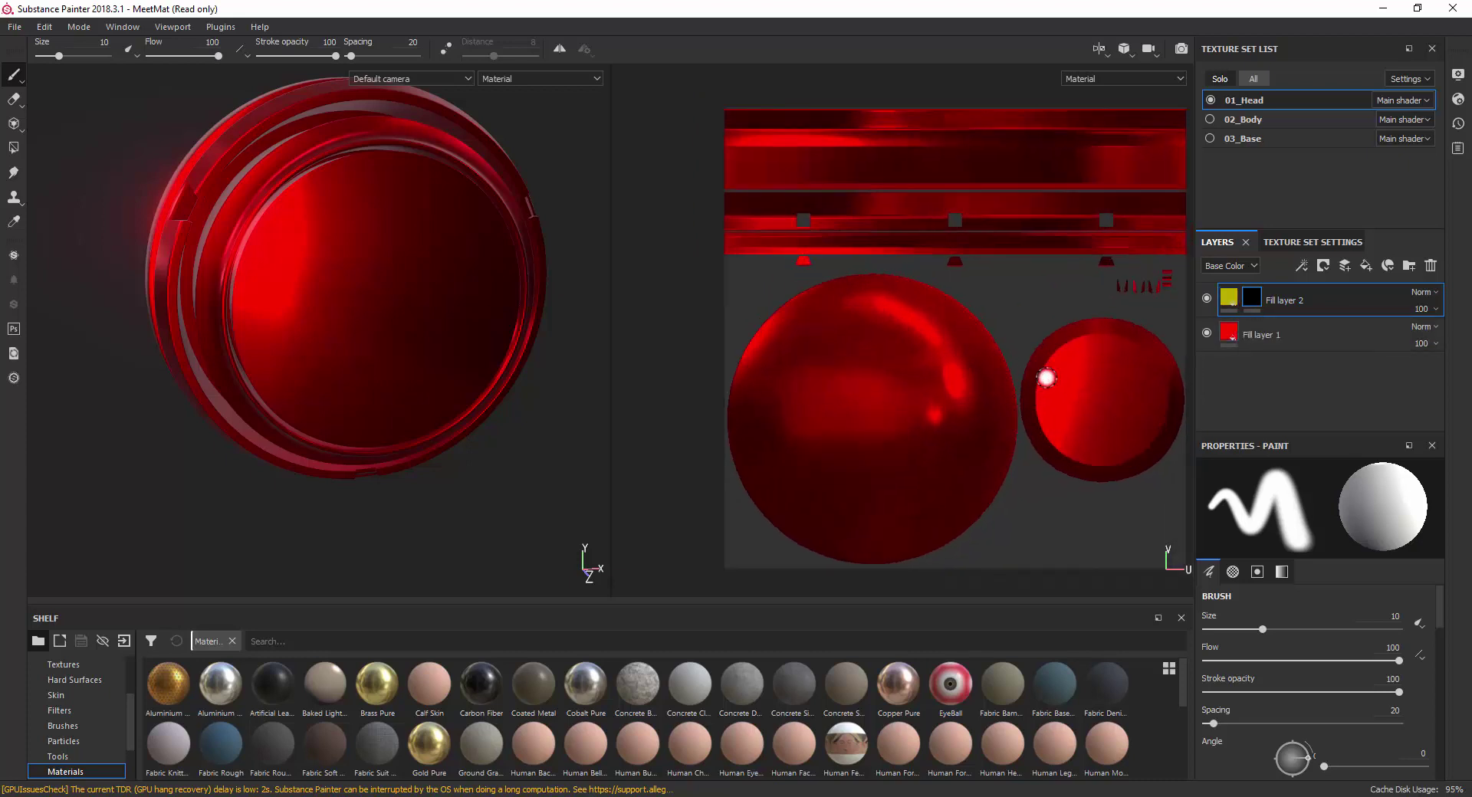
pyautogui.scroll(-2, 1047, 377)
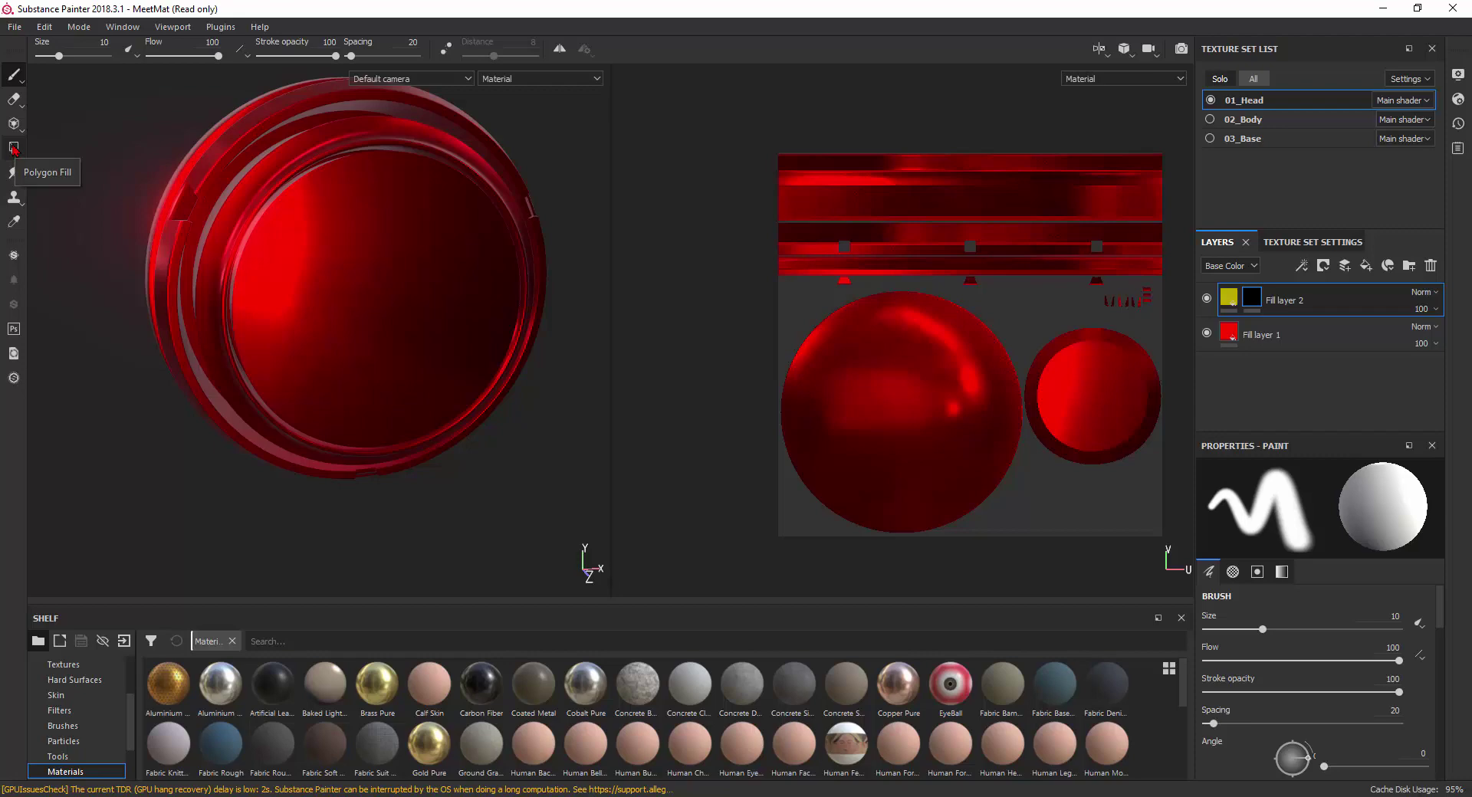
pyautogui.click(14, 148)
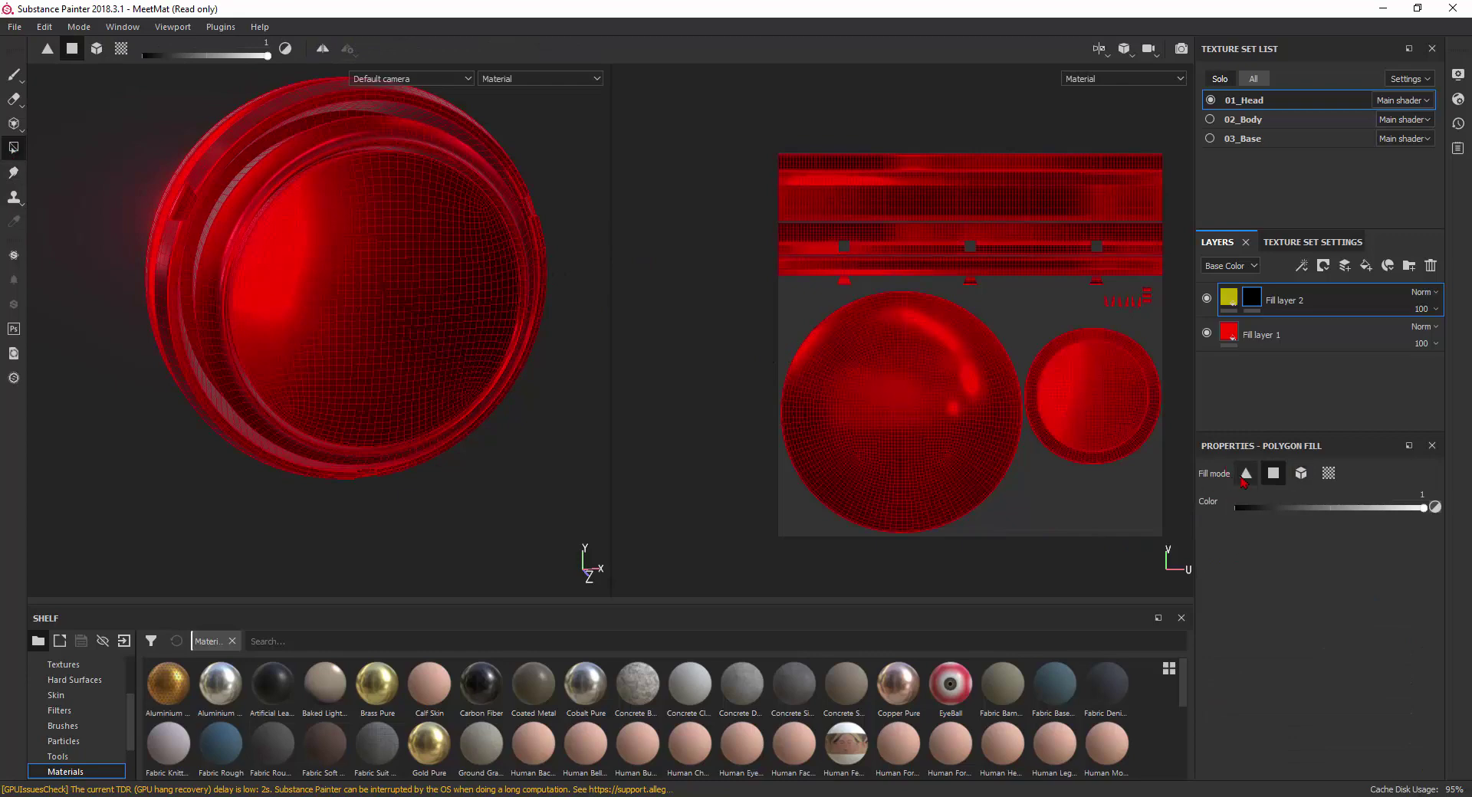
pyautogui.rightClick(547, 243)
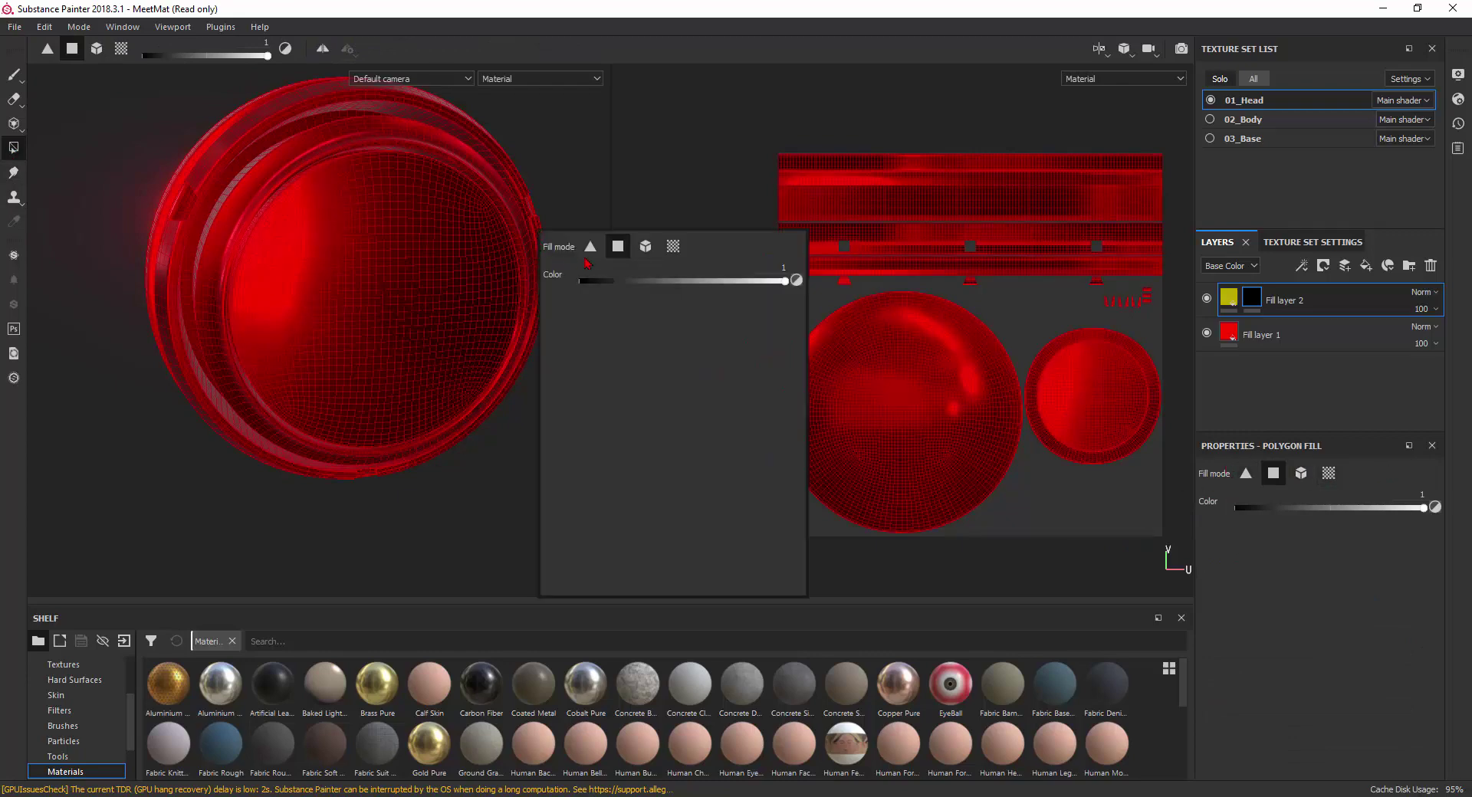
# Orbit and zoom the 3D and UV views to an angled view of the head's wireframe.
pyautogui.keyDown('alt'); pyautogui.moveTo(450, 506); pyautogui.dragTo(424, 432); pyautogui.keyUp('alt')
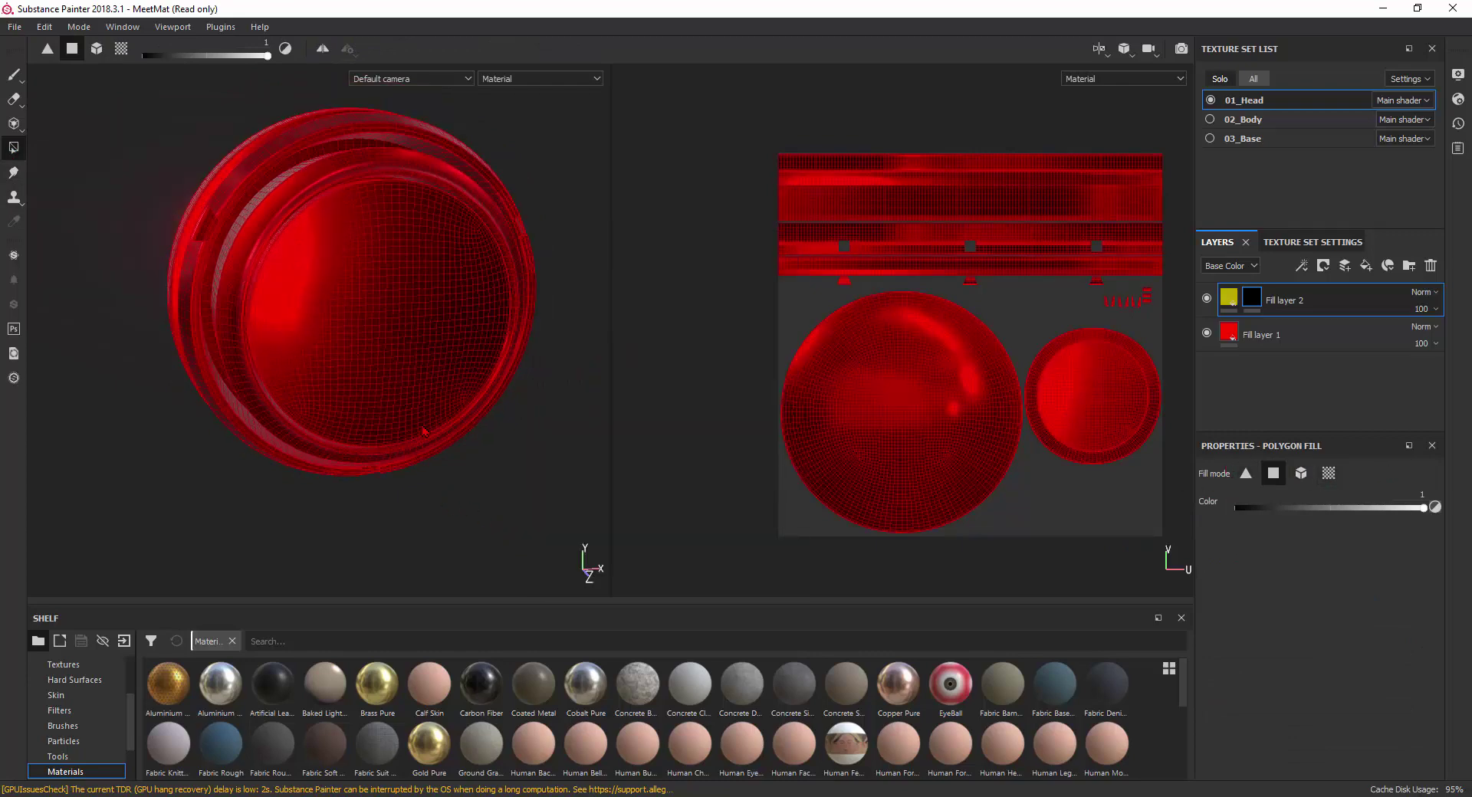
pyautogui.scroll(3, 451, 396)
pyautogui.rightClick(550, 386)
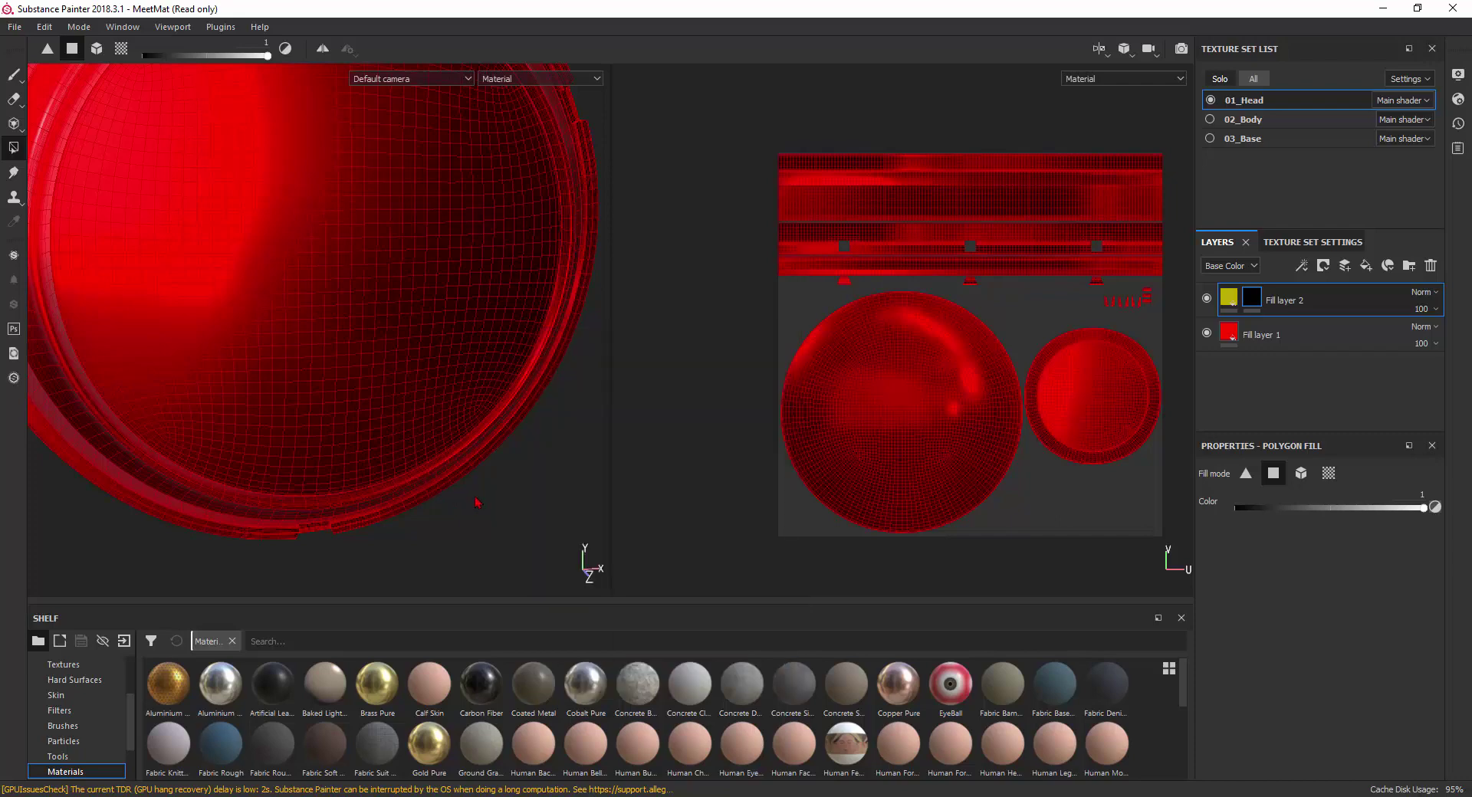
pyautogui.scroll(-2, 707, 427)
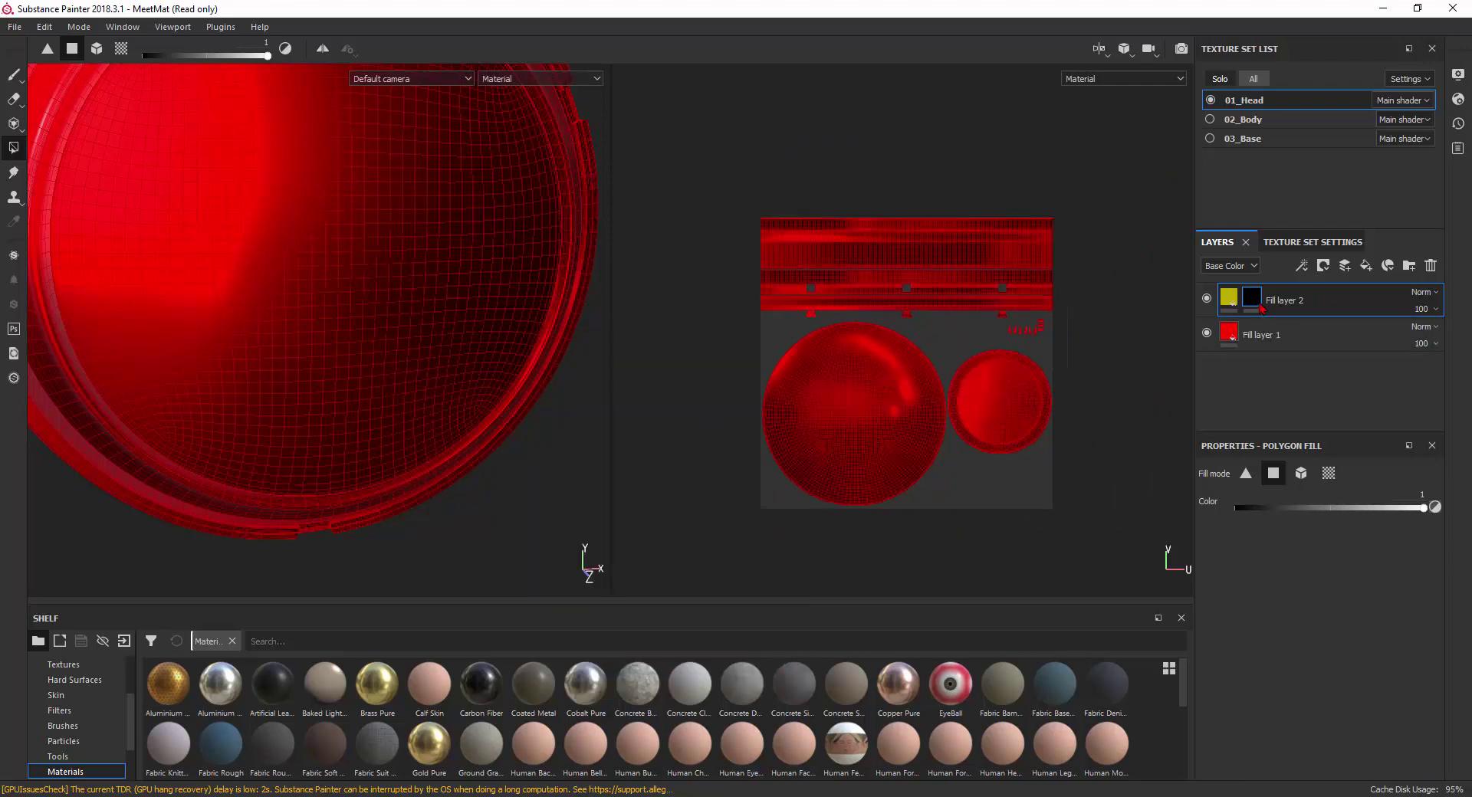
pyautogui.scroll(-4, 303, 453)
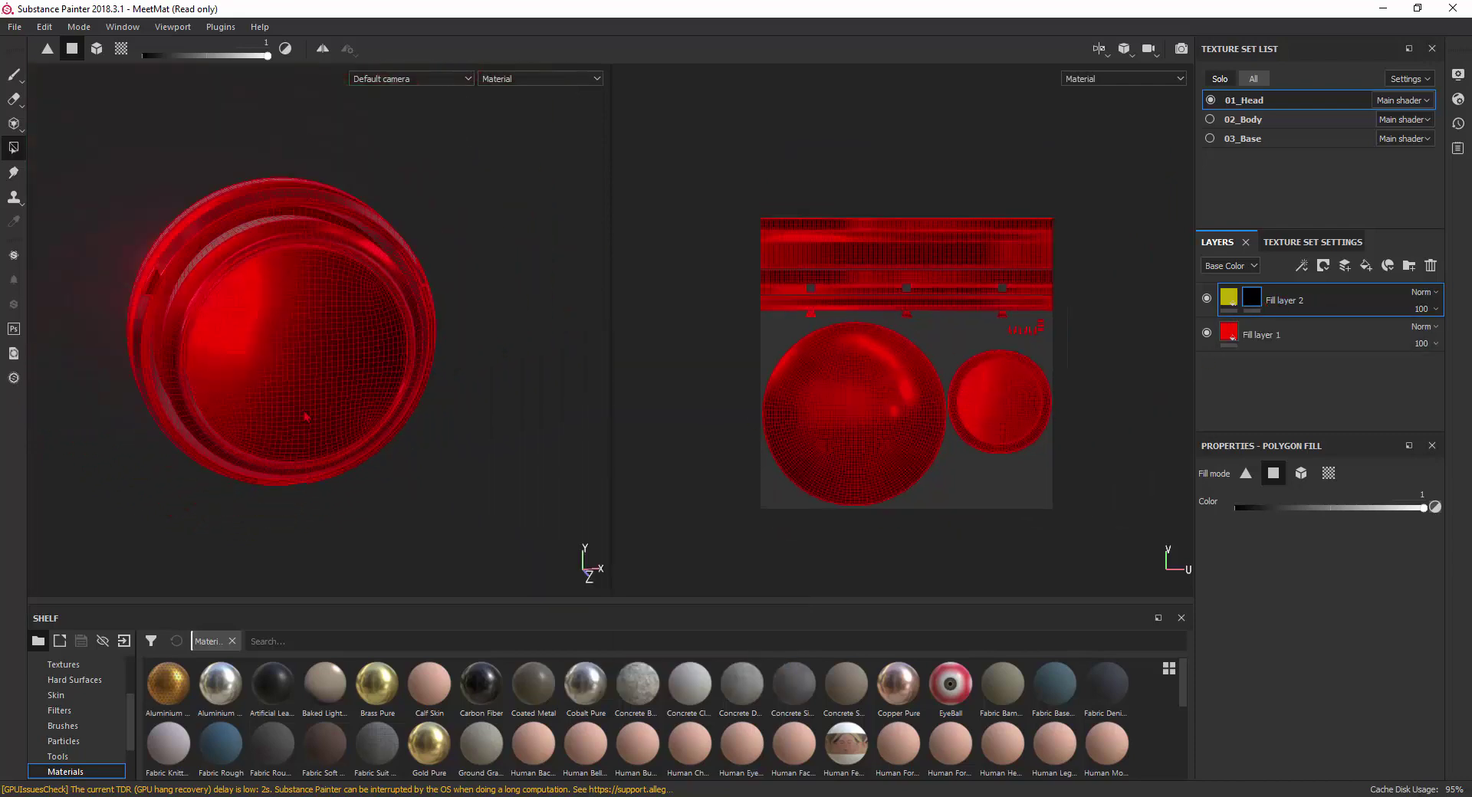
pyautogui.keyDown('alt'); pyautogui.moveTo(303, 429); pyautogui.dragTo(282, 309); pyautogui.keyUp('alt')
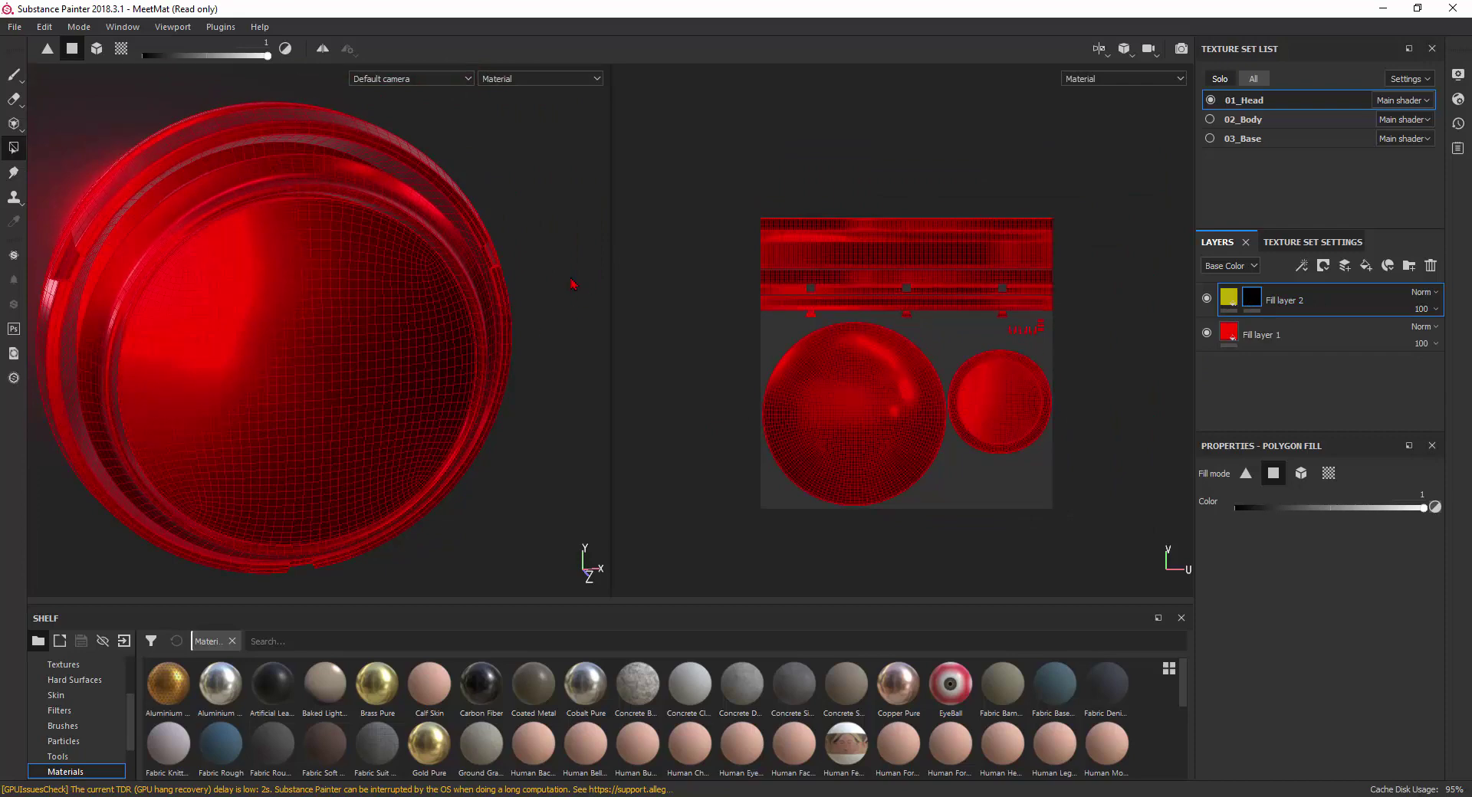
pyautogui.scroll(2, 1001, 400)
pyautogui.scroll(3, 1004, 398)
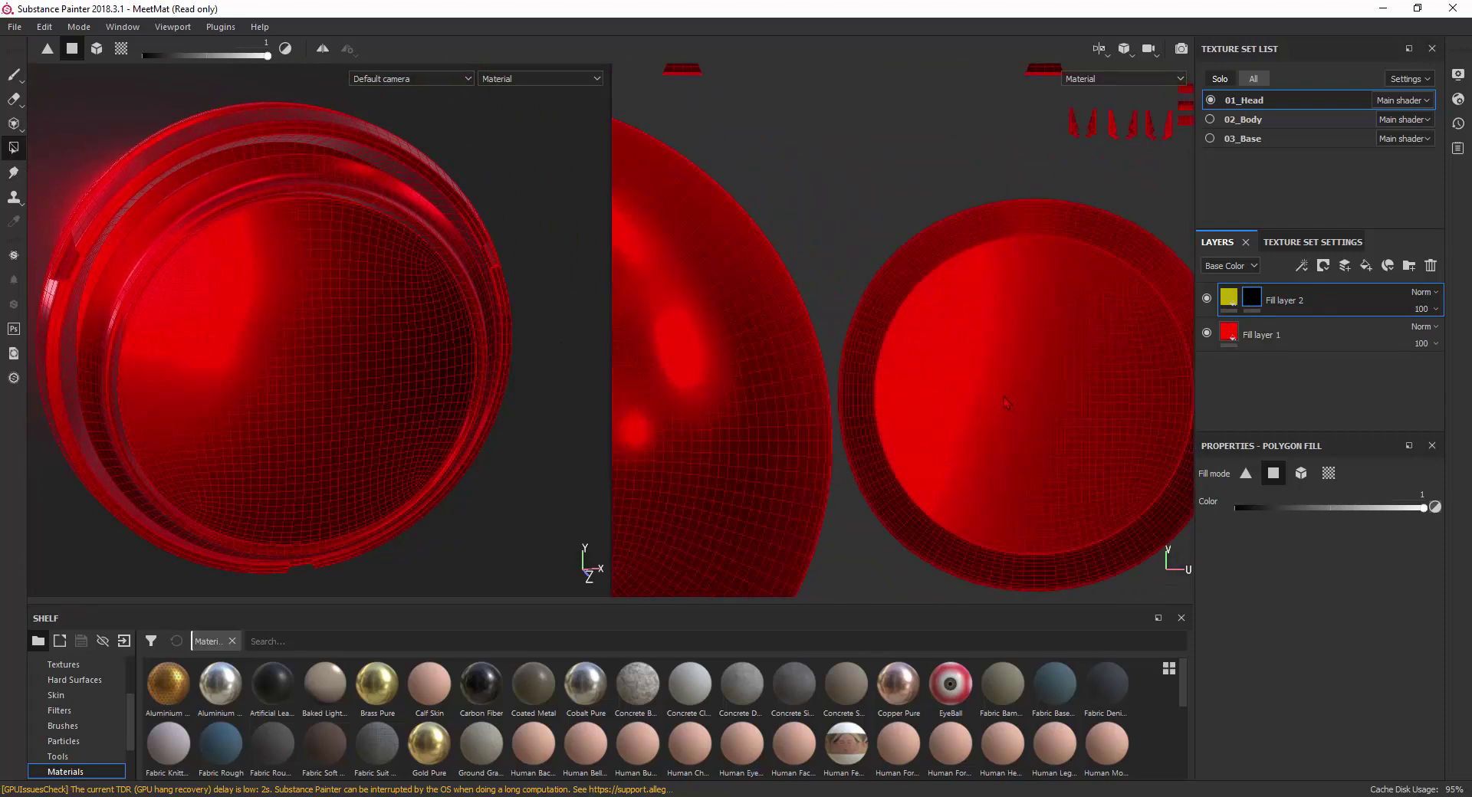
# Set Polygon Fill to triangle mode and fill a horizontal strip of faces on the front disc.
pyautogui.rightClick(925, 172)
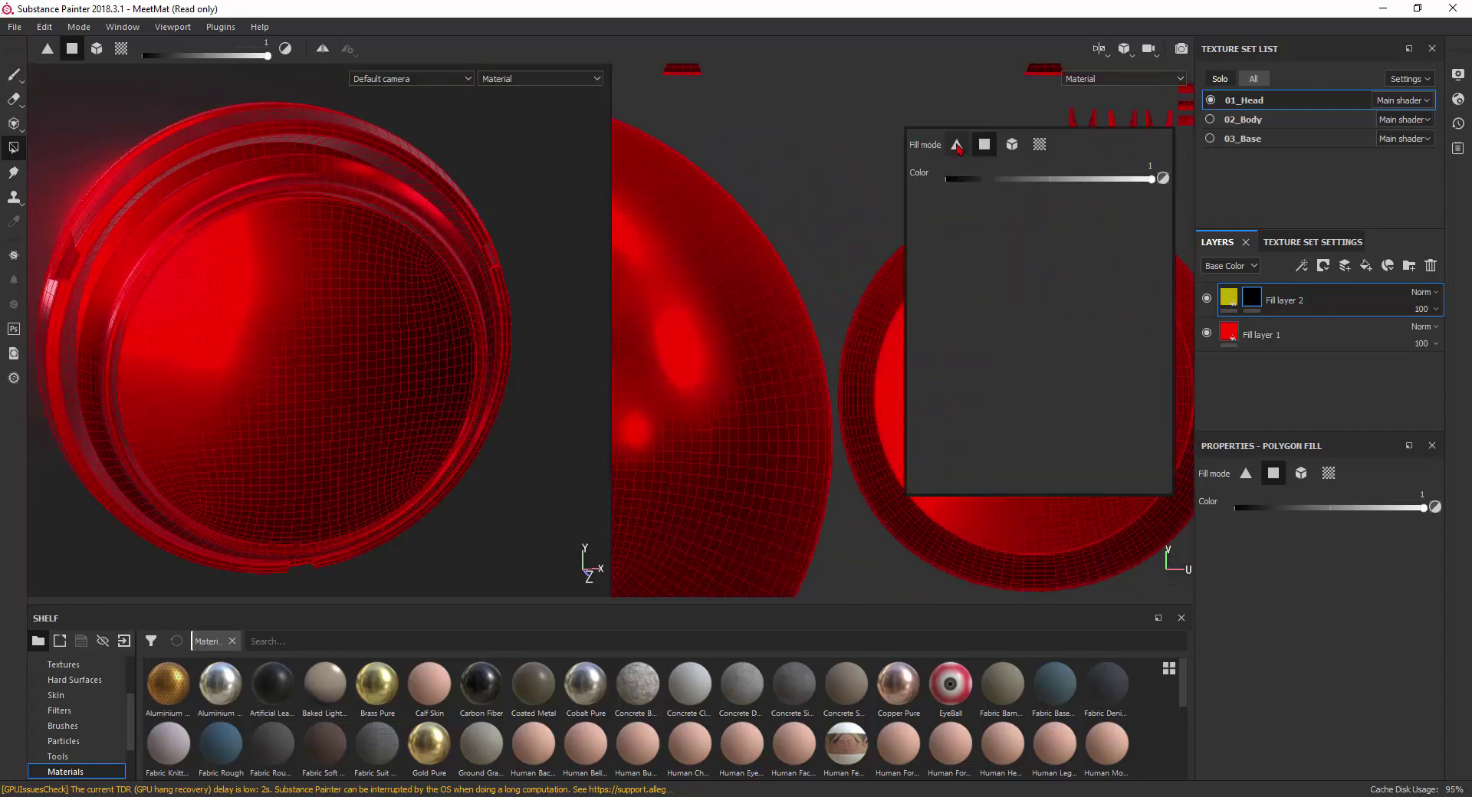
pyautogui.click(956, 144)
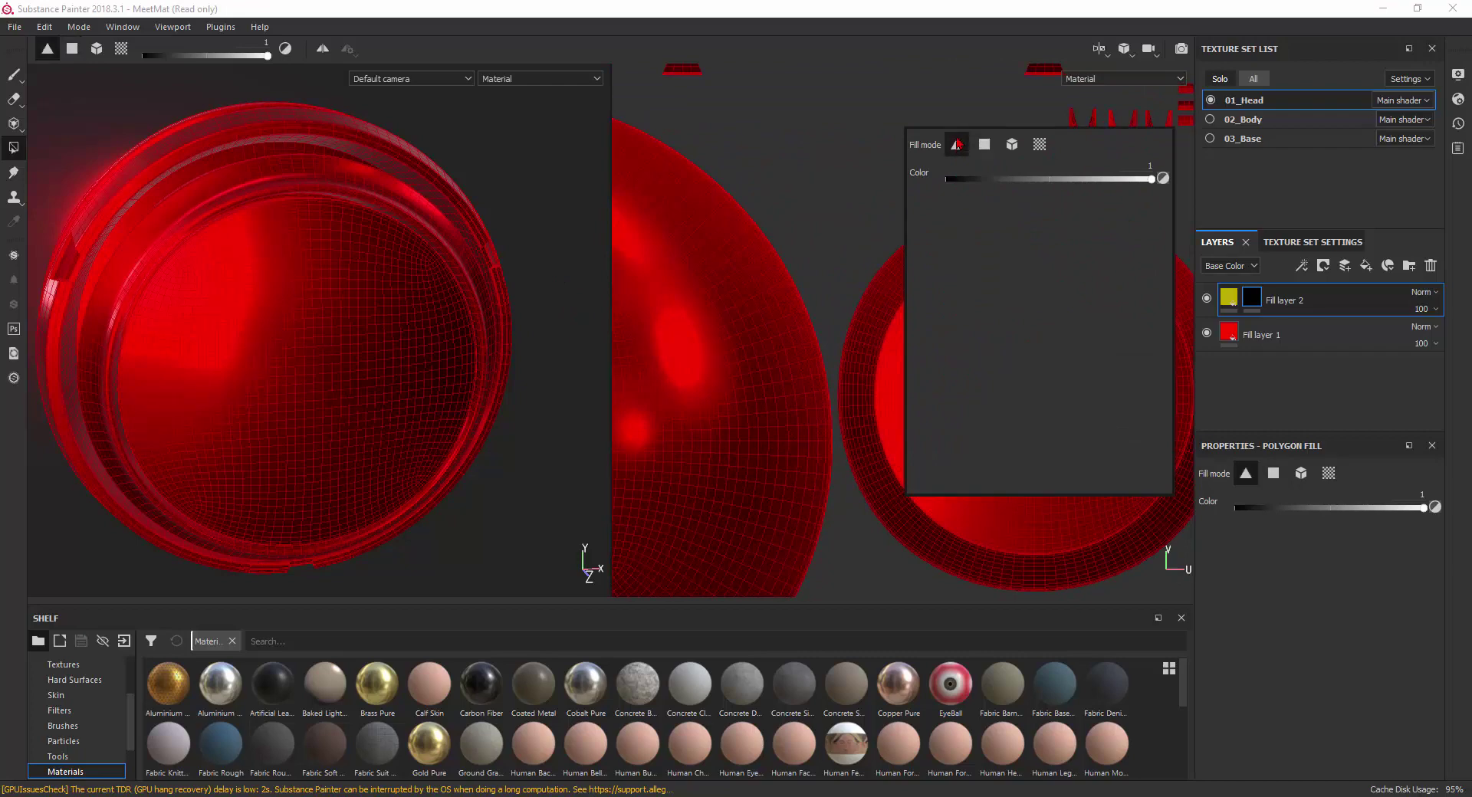
pyautogui.scroll(2, 930, 306)
pyautogui.scroll(3, 947, 309)
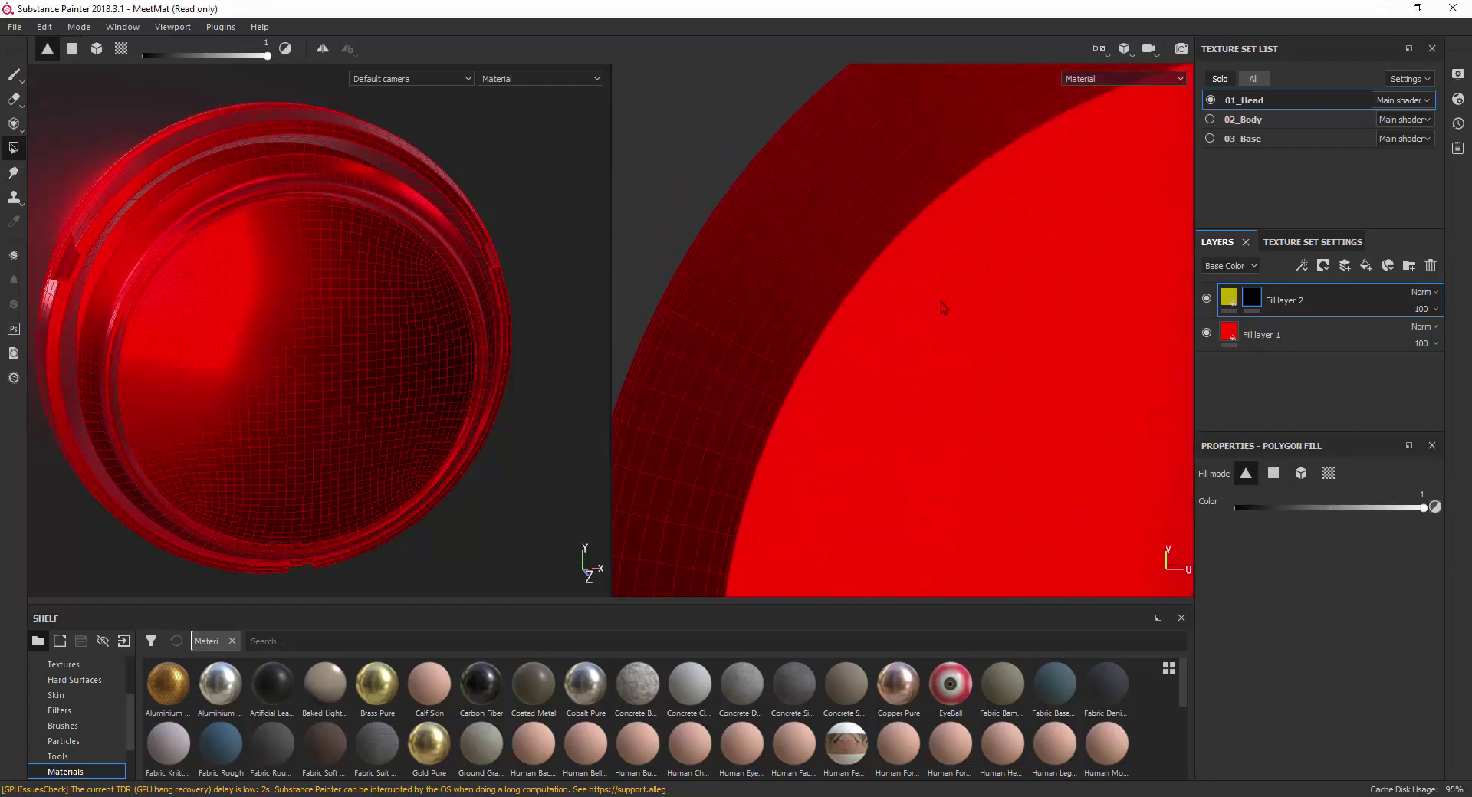
pyautogui.click(960, 326)
pyautogui.click(947, 334)
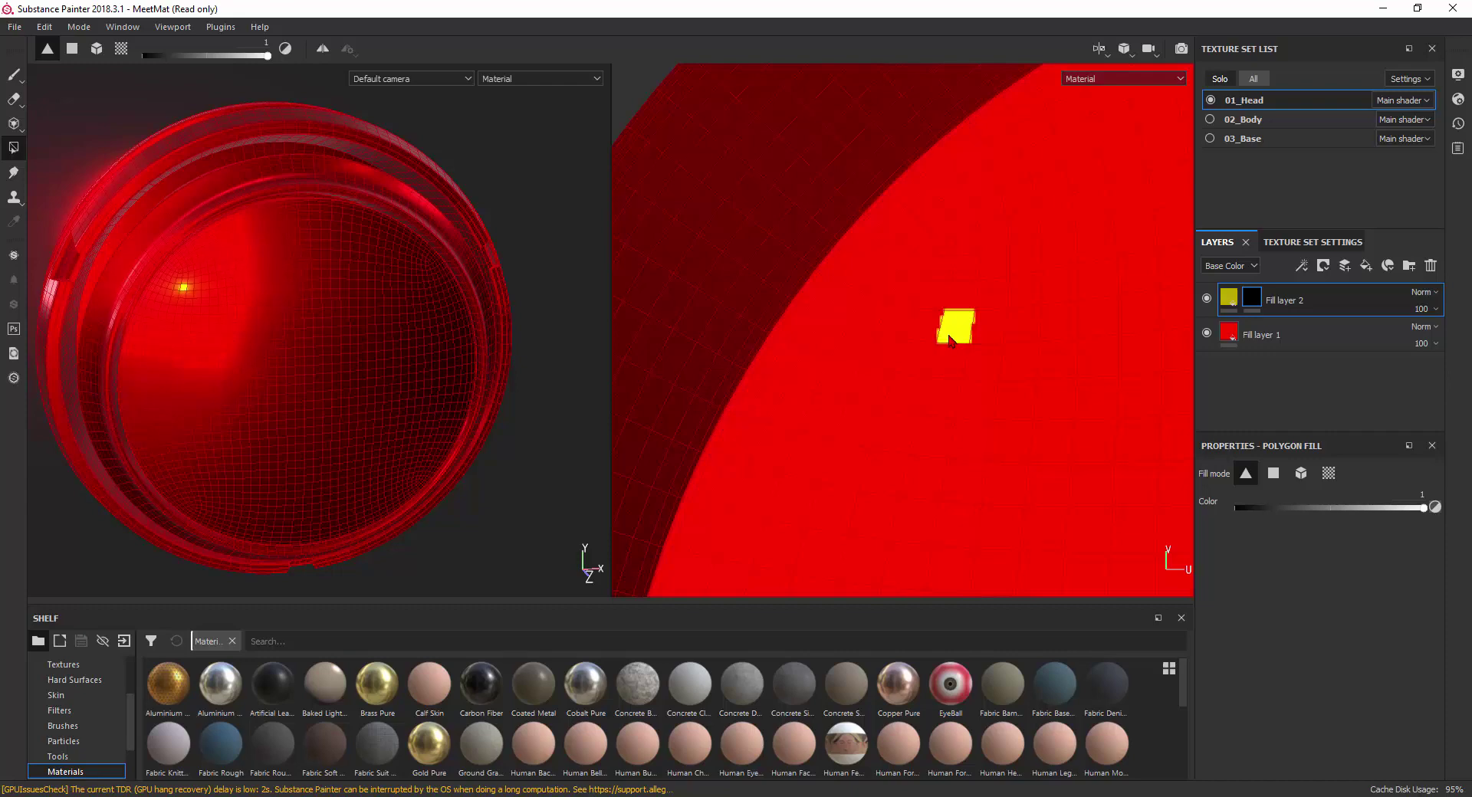
pyautogui.click(985, 333)
pyautogui.click(998, 318)
pyautogui.click(1028, 317)
pyautogui.click(1010, 336)
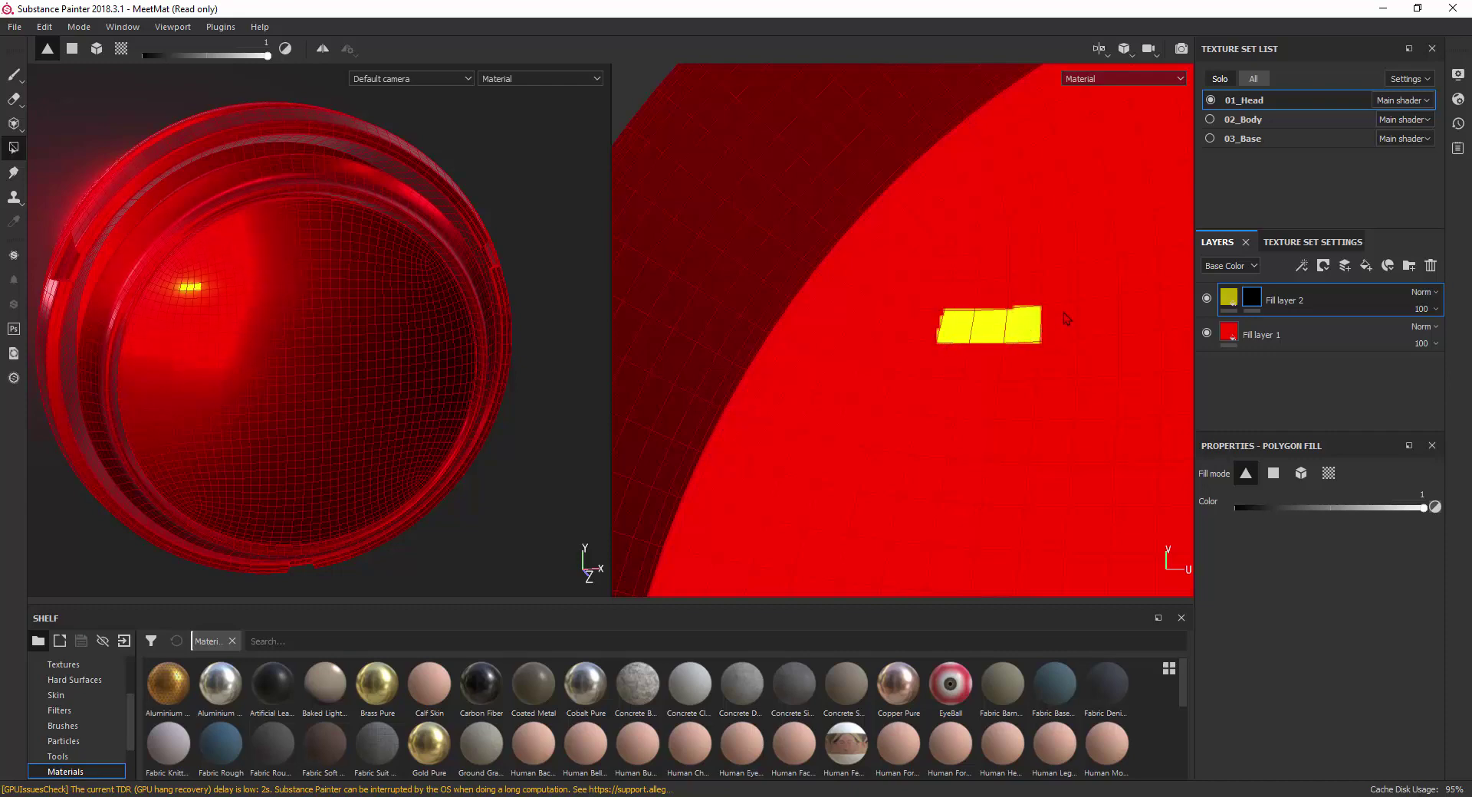
pyautogui.click(1055, 330)
pyautogui.click(1064, 322)
# Switch to polygon mode and extend the strip right, then downward into an L shape.
pyautogui.scroll(-2, 1054, 338)
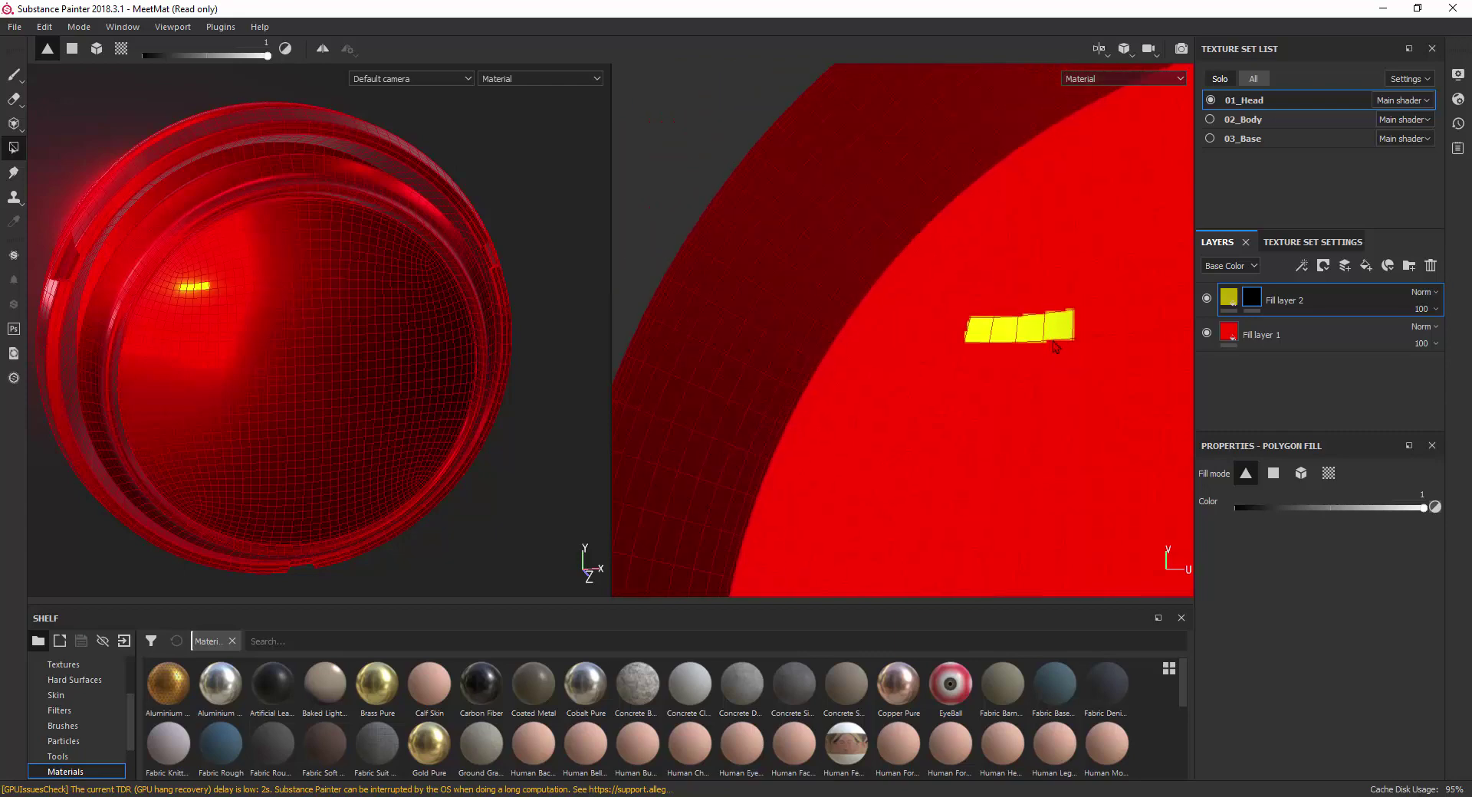
pyautogui.scroll(-2, 1054, 337)
pyautogui.scroll(-2, 971, 354)
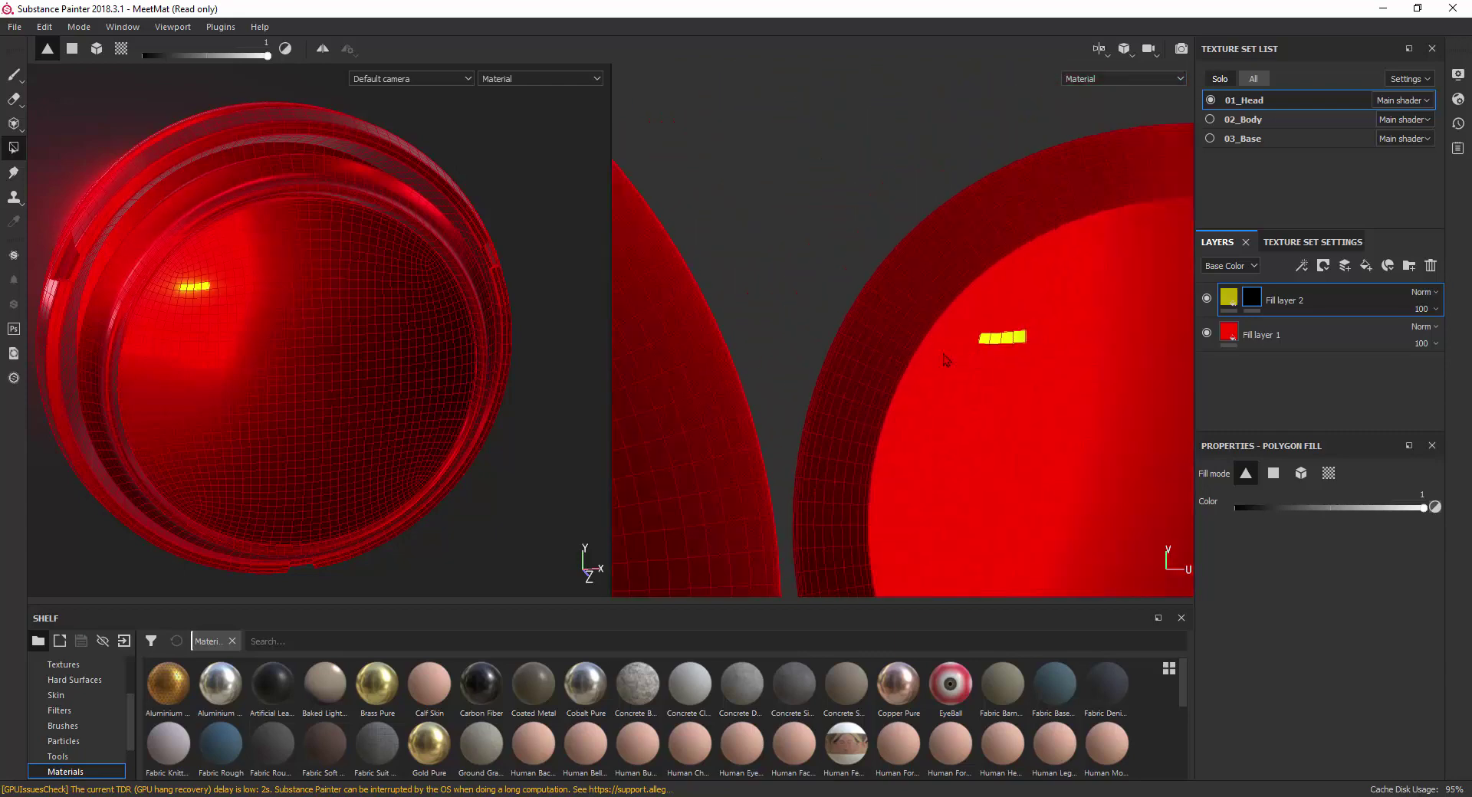
pyautogui.rightClick(945, 360)
pyautogui.click(1010, 365)
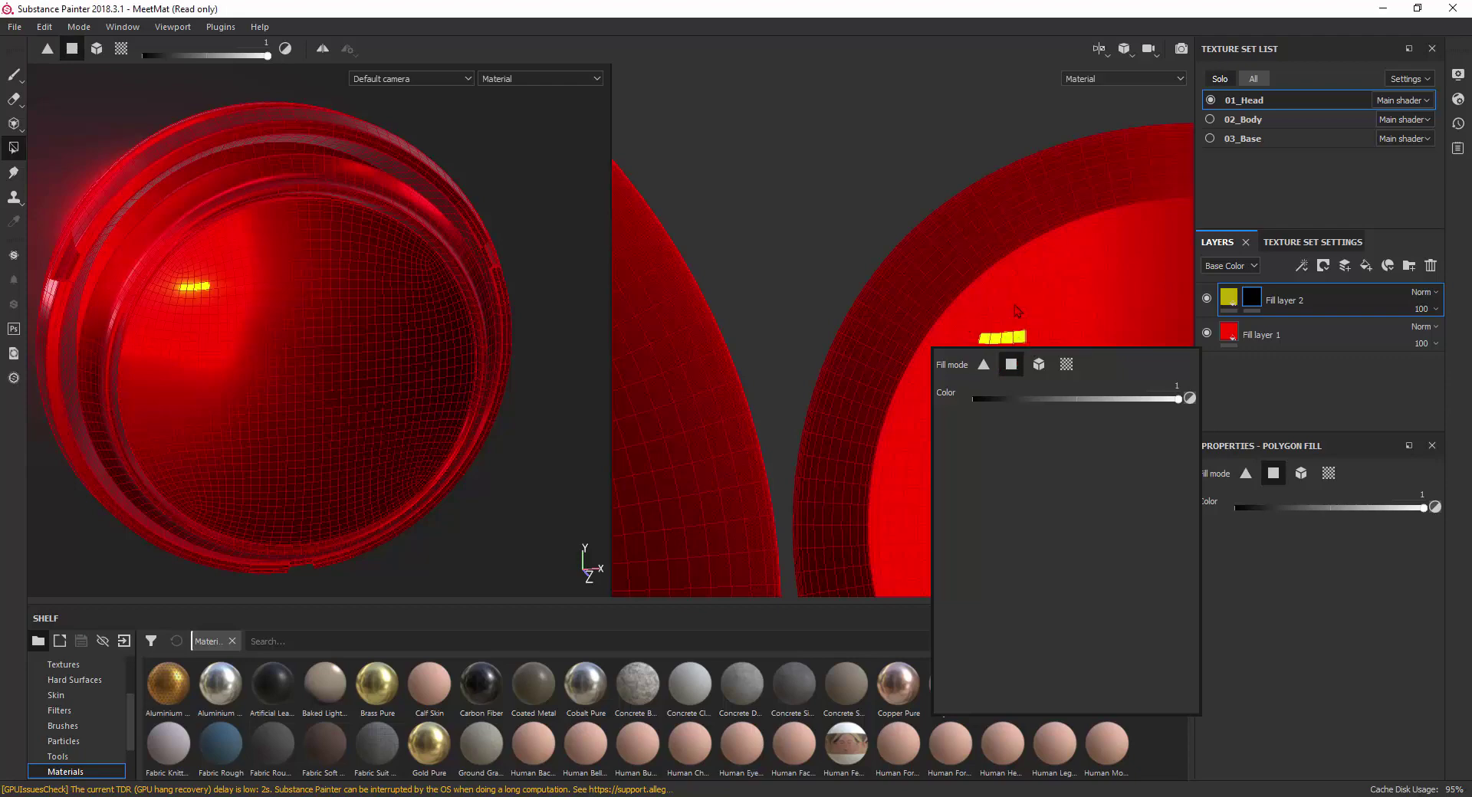
pyautogui.moveTo(1031, 339); pyautogui.dragTo(1052, 353)
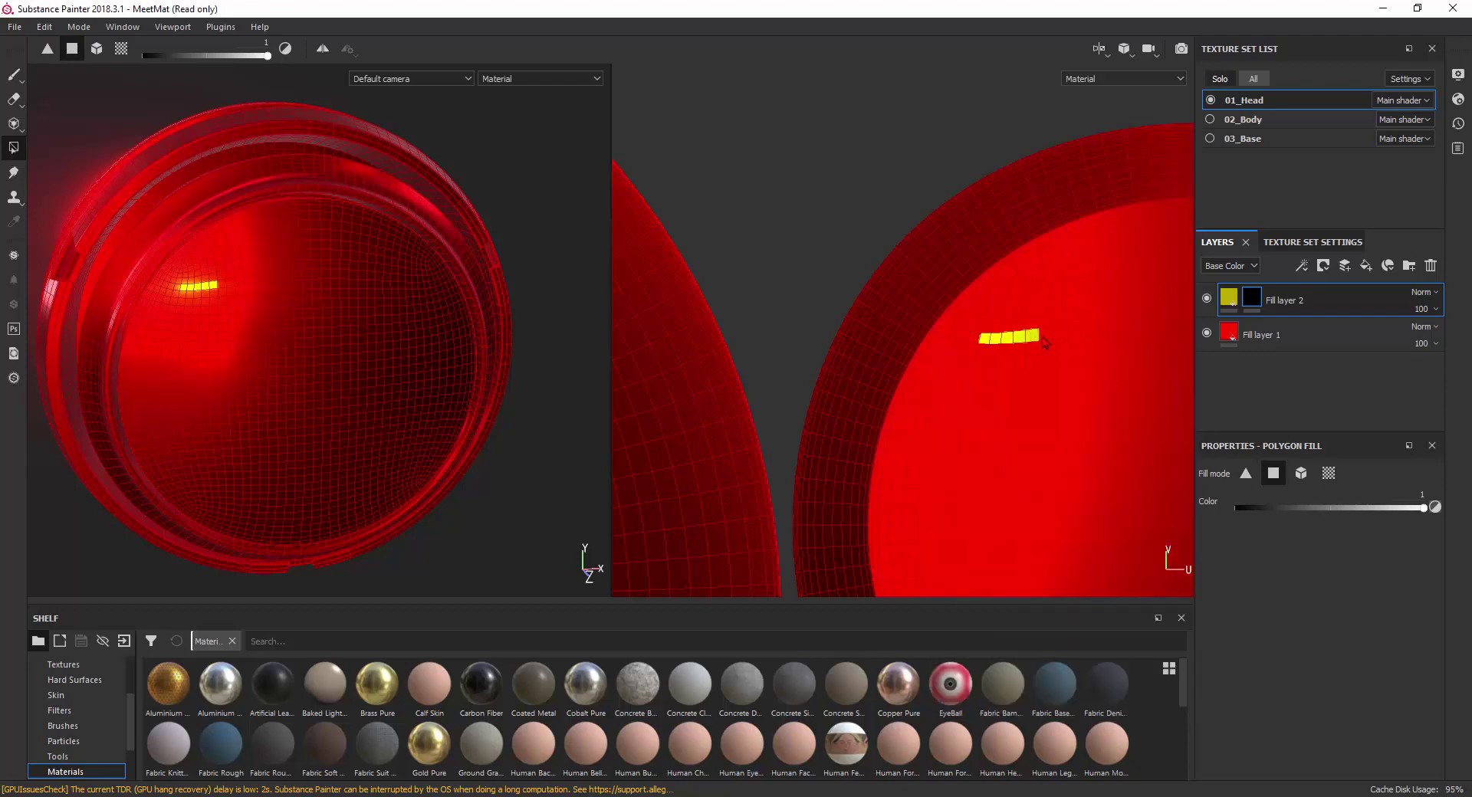
pyautogui.click(1049, 352)
pyautogui.moveTo(1044, 371); pyautogui.dragTo(1042, 408)
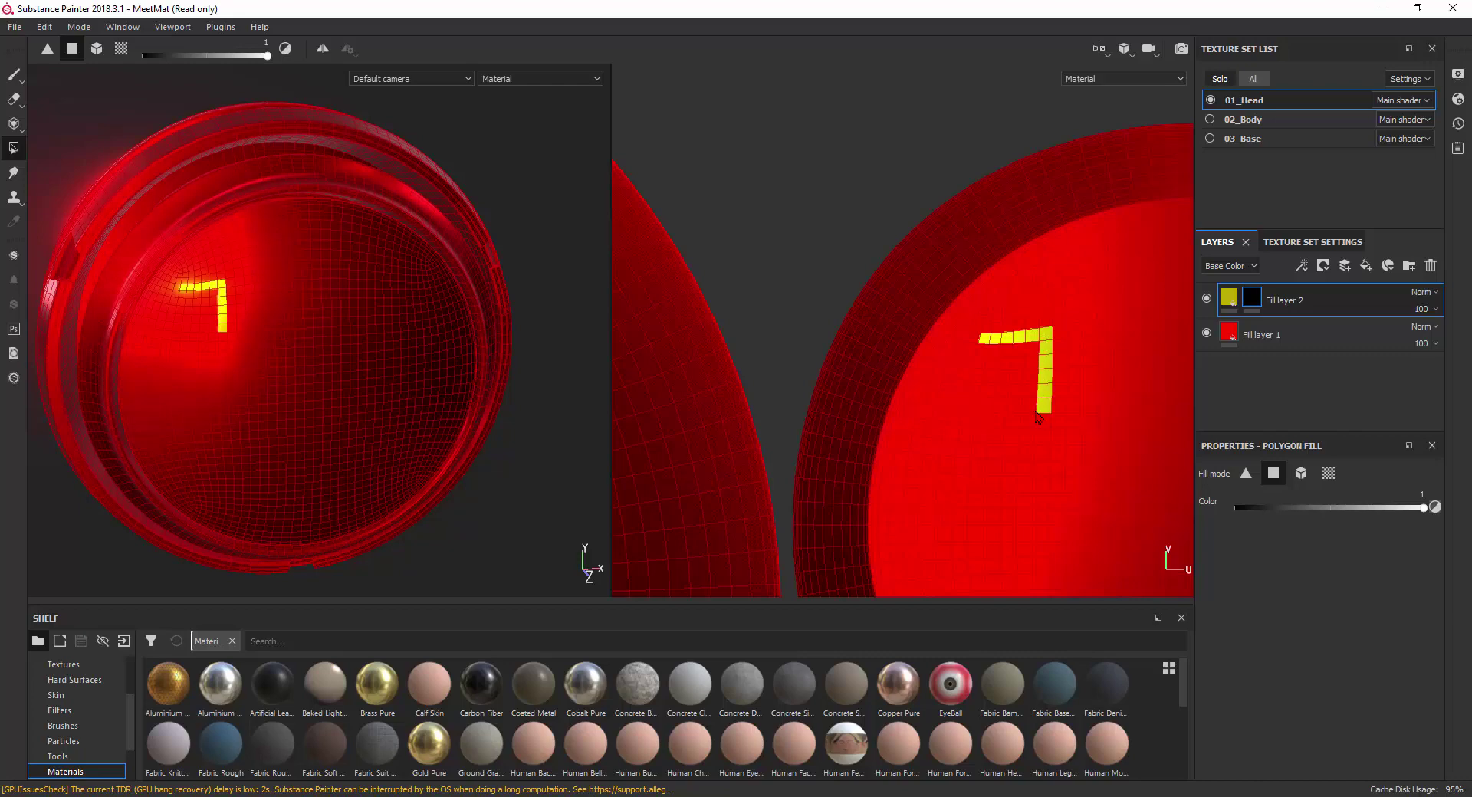
pyautogui.scroll(-2, 1024, 426)
pyautogui.scroll(1, 1027, 429)
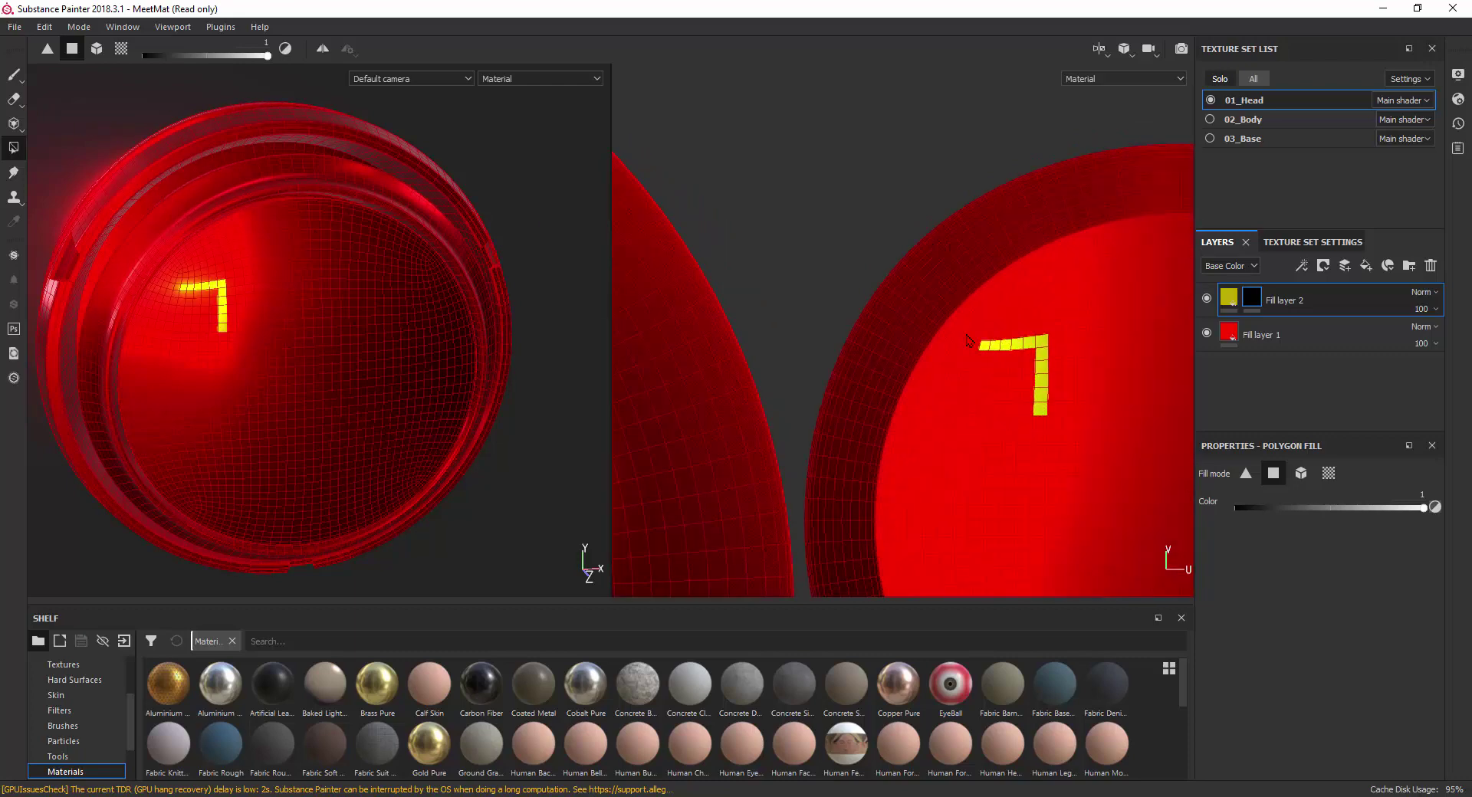
pyautogui.scroll(-2, 977, 334)
pyautogui.scroll(-2, 992, 326)
# Switch polygon fill to Mesh mode and fill the whole head yellow.
pyautogui.scroll(-2, 1008, 319)
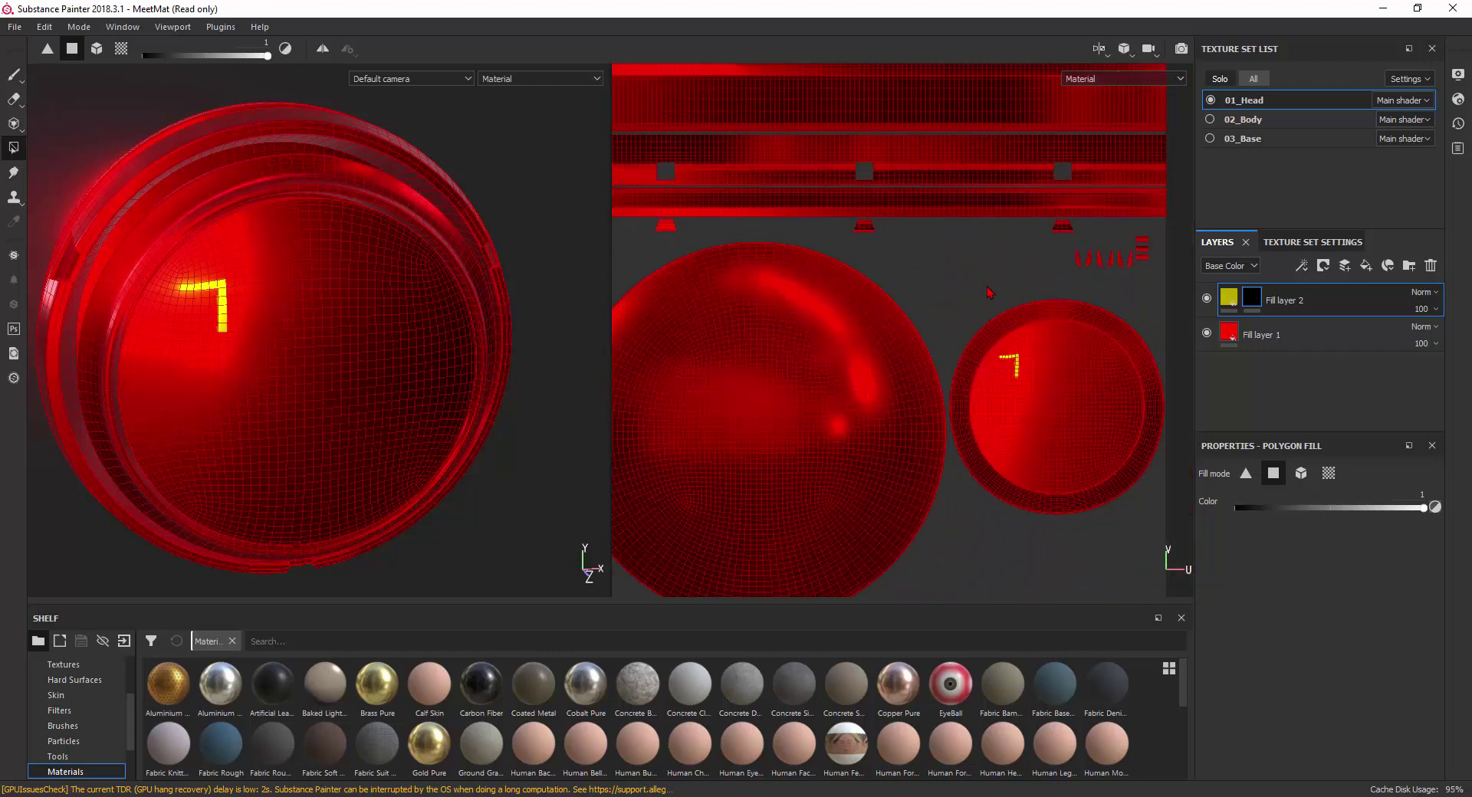
pyautogui.rightClick(986, 287)
pyautogui.click(1087, 296)
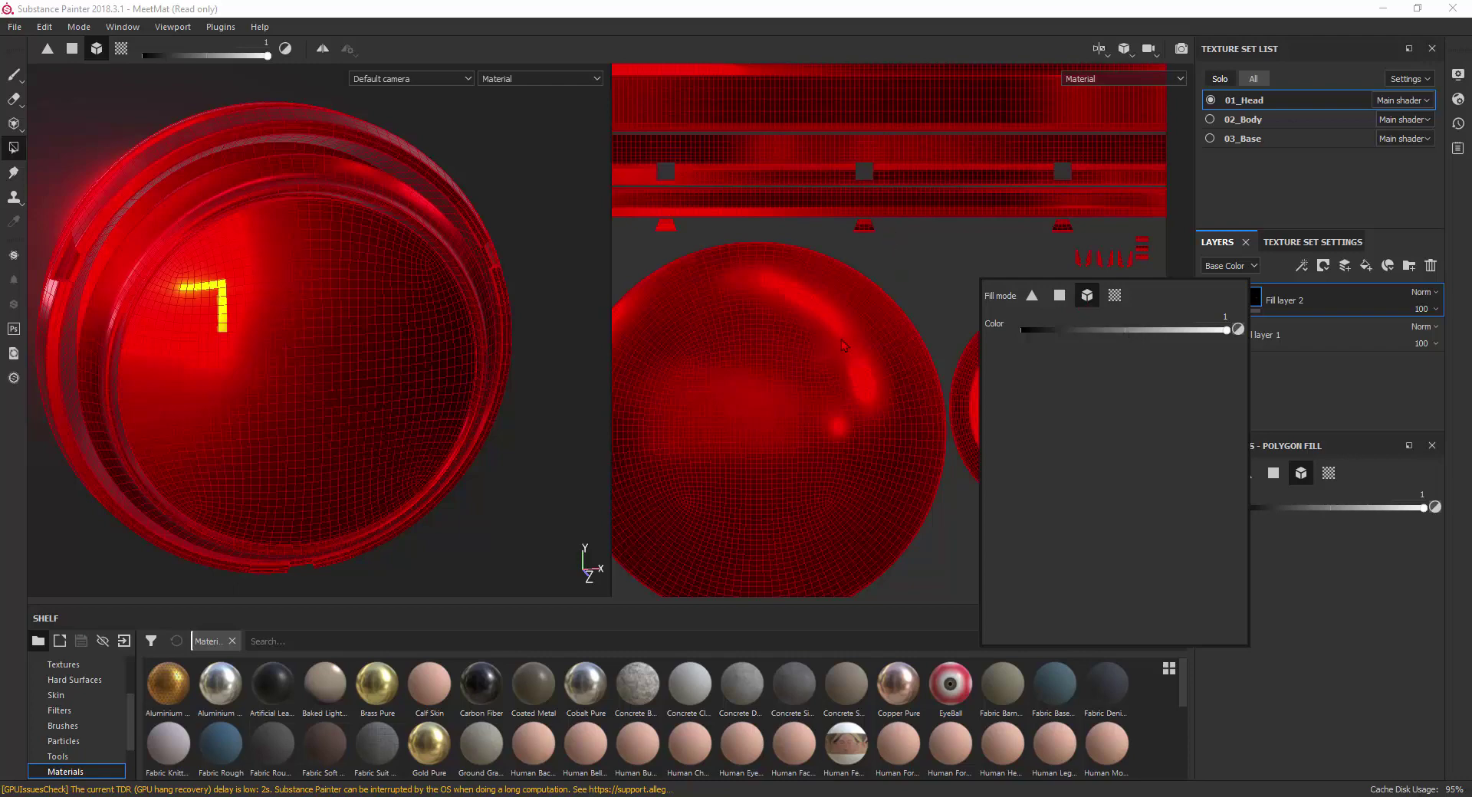
pyautogui.click(831, 389)
# Re-frame and orbit to inspect the yellow head, then undo the whole-mesh fill.
pyautogui.press('f')
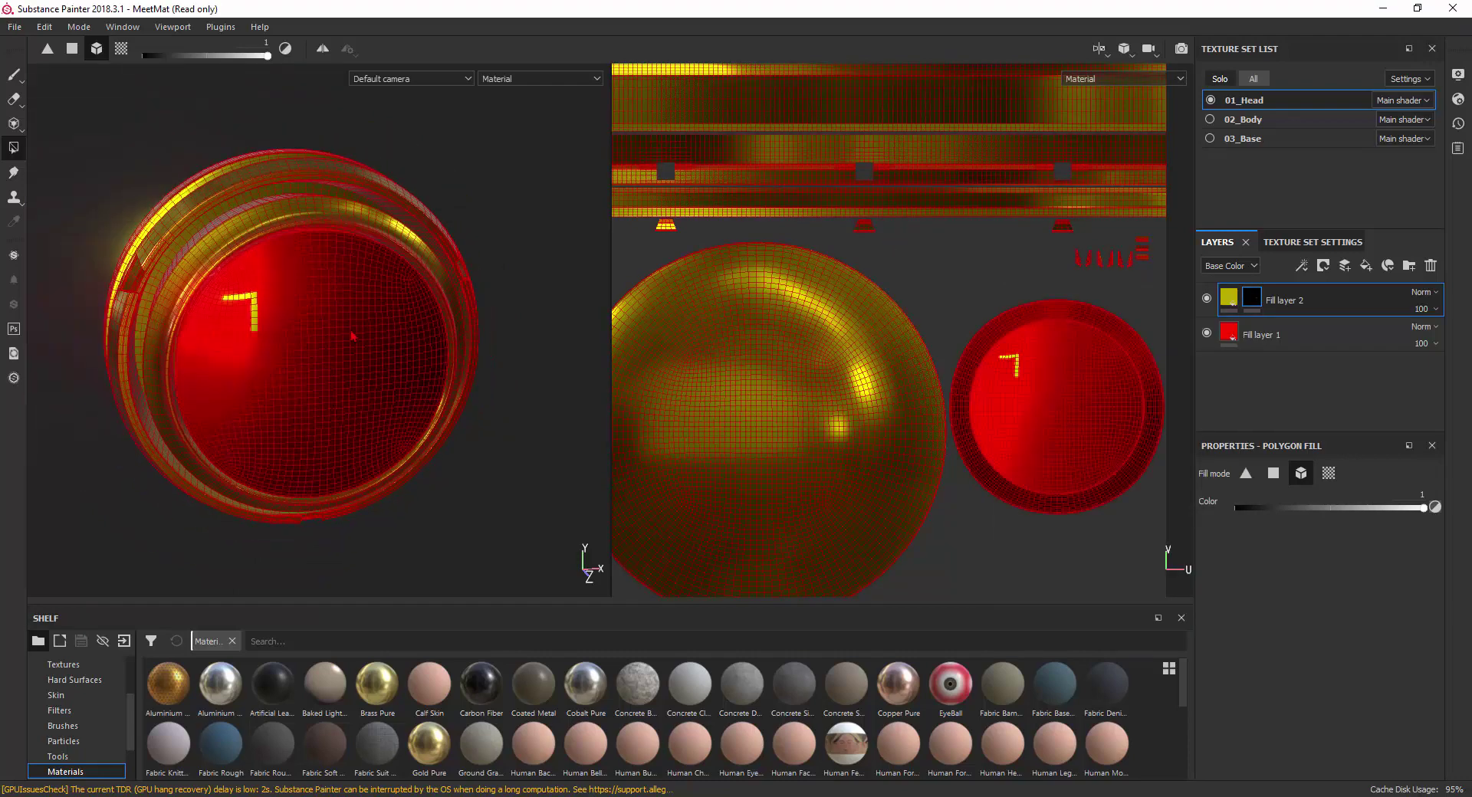
pyautogui.press('f')
pyautogui.scroll(-1, 953, 288)
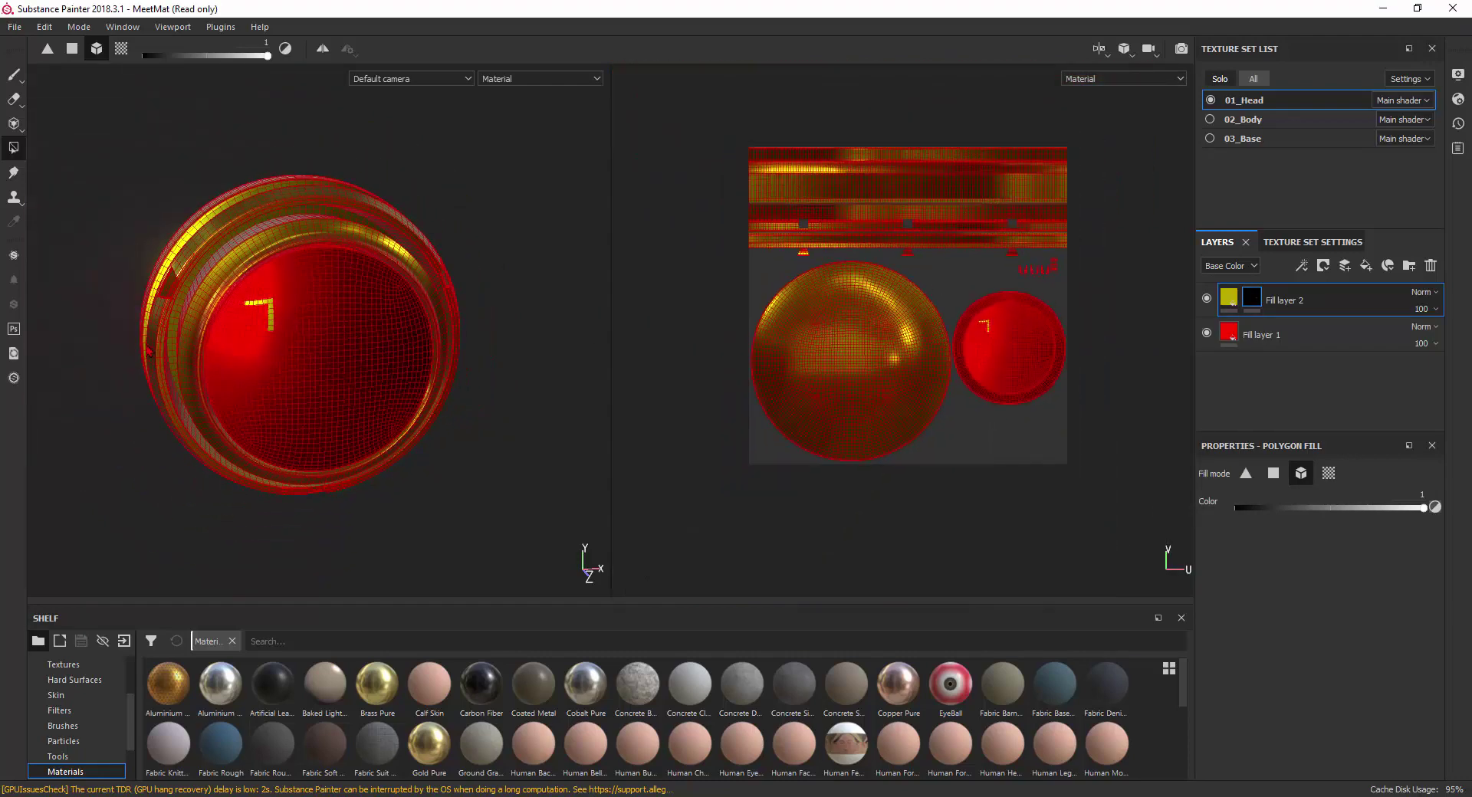
pyautogui.scroll(2, 188, 309)
pyautogui.scroll(3, 189, 310)
pyautogui.keyDown('alt'); pyautogui.moveTo(189, 309); pyautogui.dragTo(536, 307); pyautogui.keyUp('alt')
pyautogui.hotkey('ctrl', 'z')
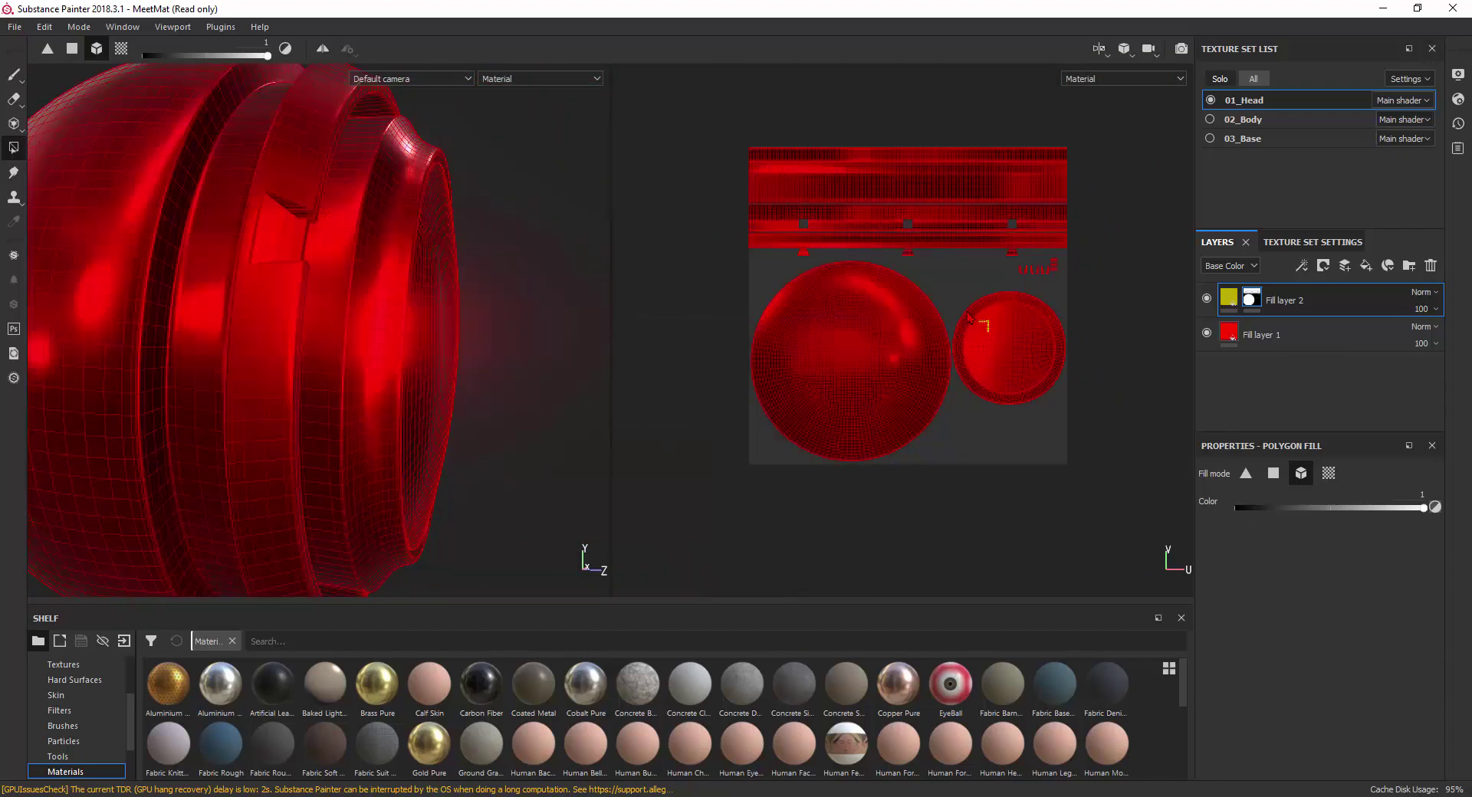
pyautogui.scroll(-1, 970, 320)
pyautogui.scroll(2, 991, 290)
pyautogui.rightClick(991, 290)
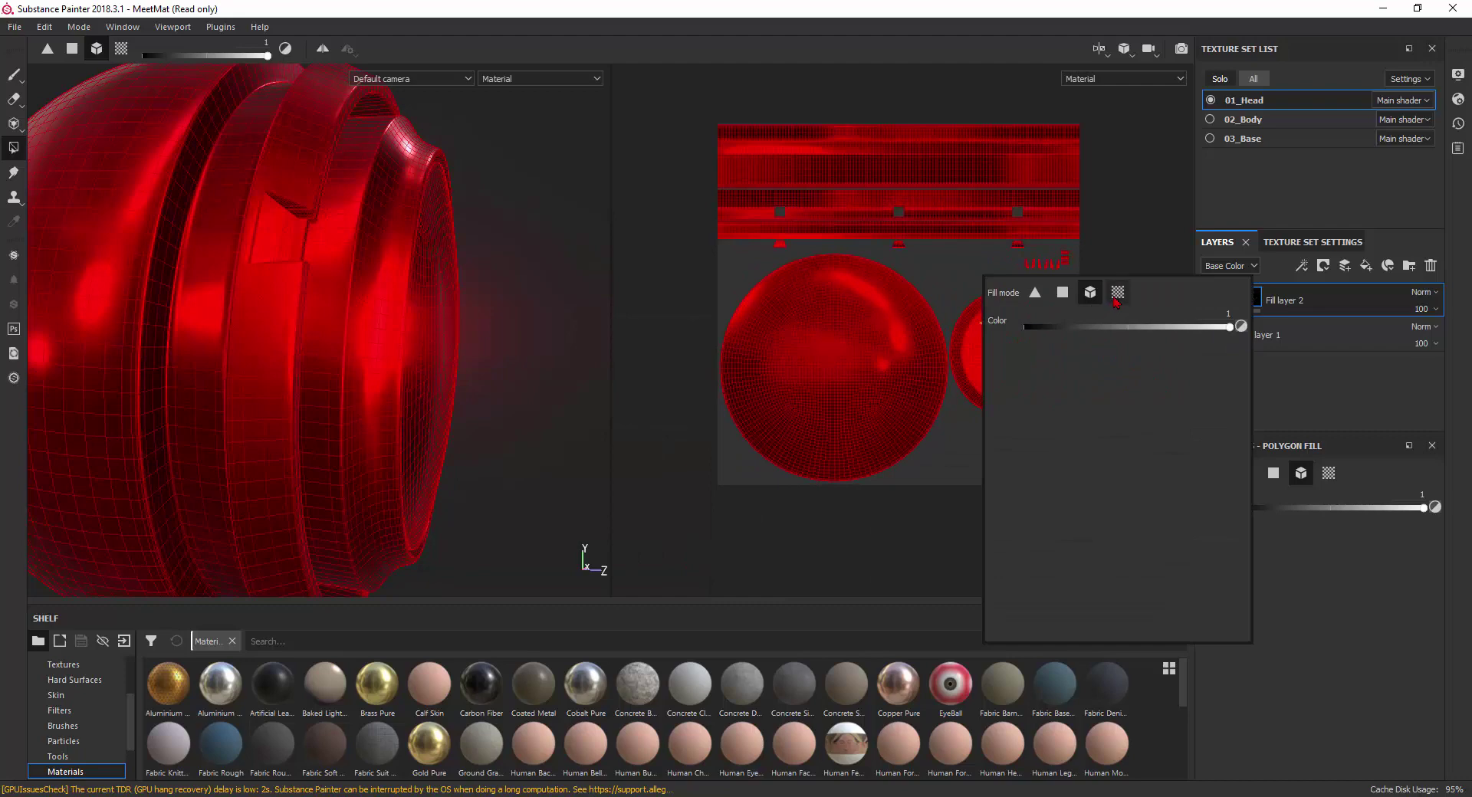
# In UV chunk mode, fill the inner disc island and the inner ring's UV strip yellow.
pyautogui.click(1118, 293)
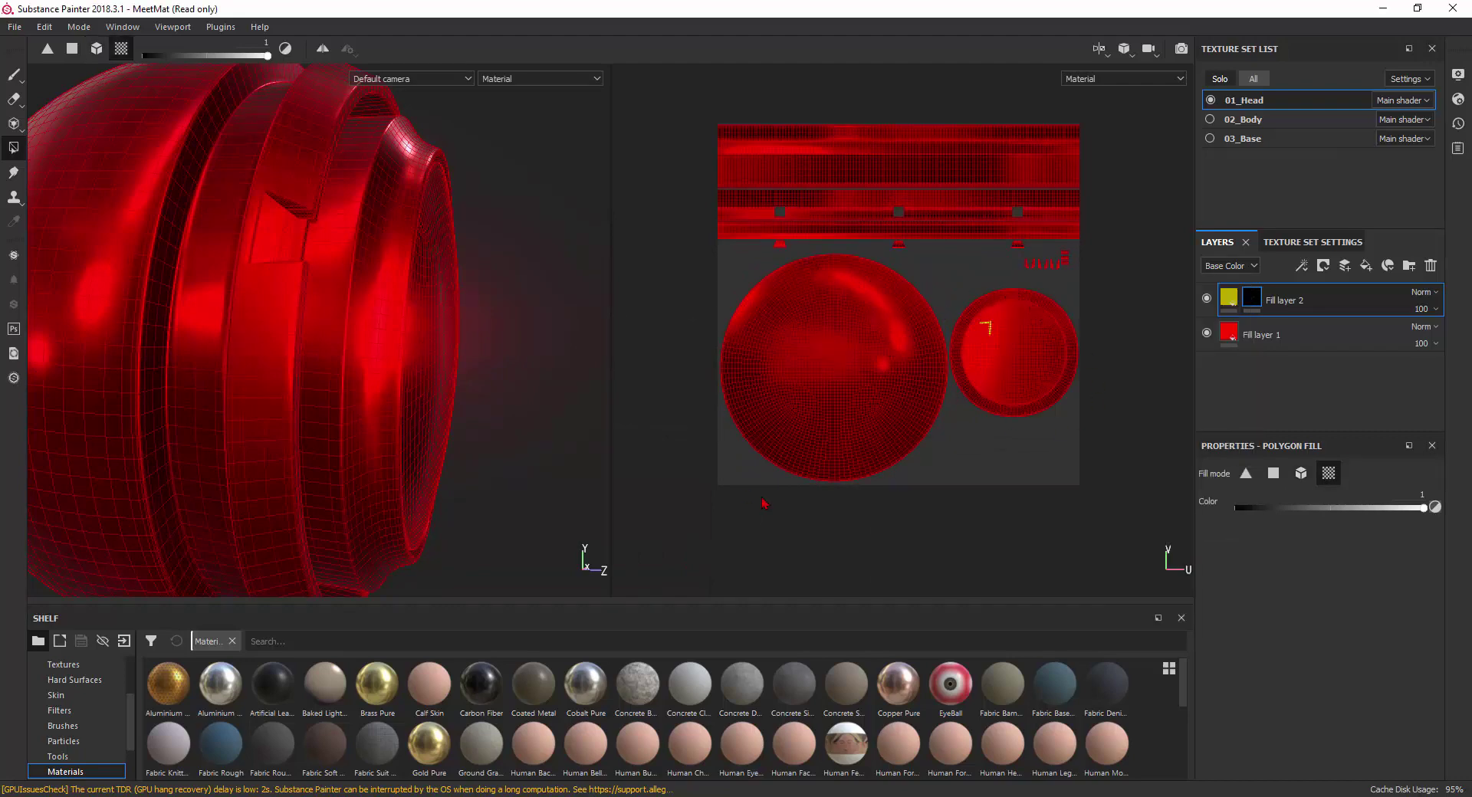
pyautogui.scroll(1, 999, 248)
pyautogui.scroll(2, 1025, 286)
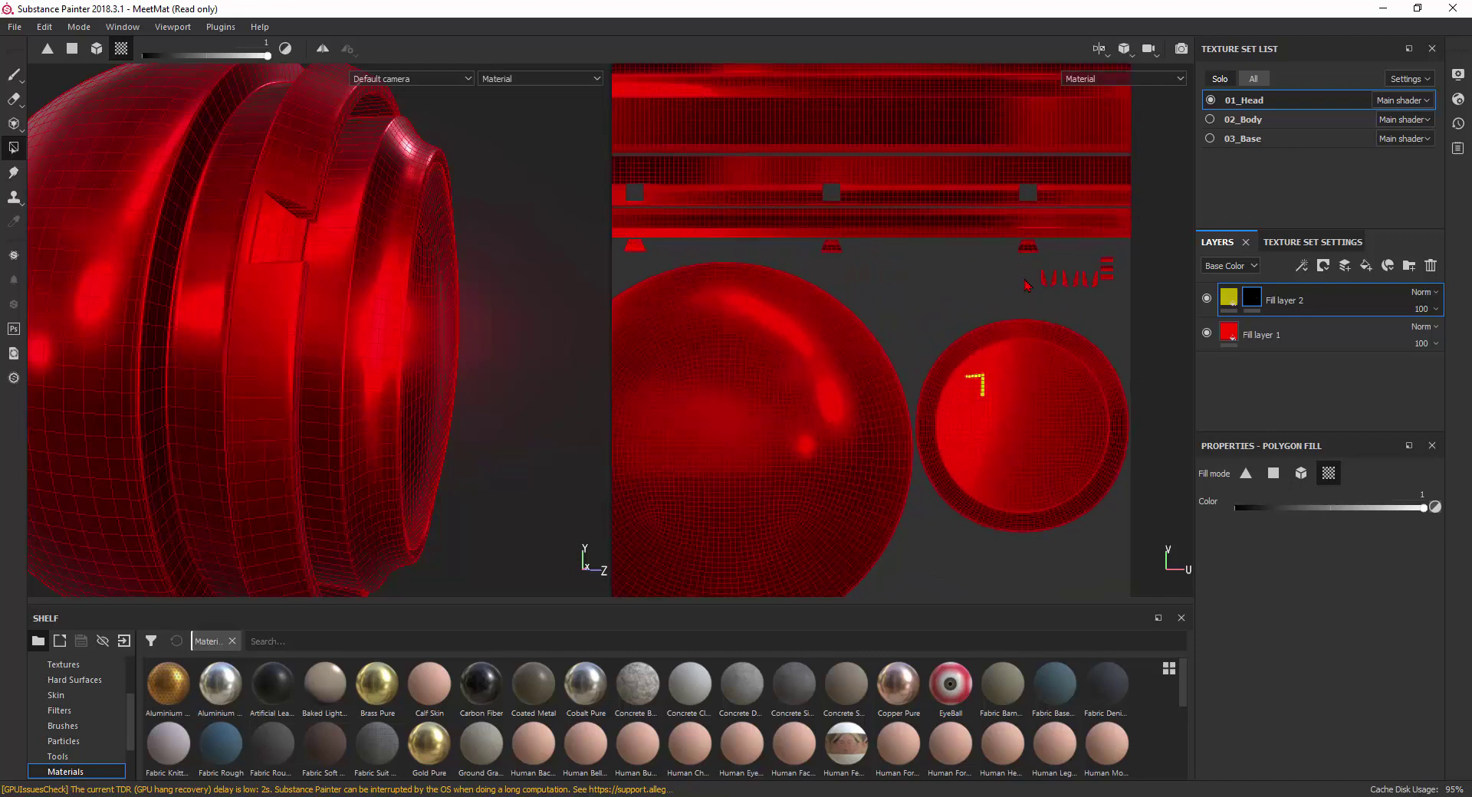
pyautogui.click(1031, 417)
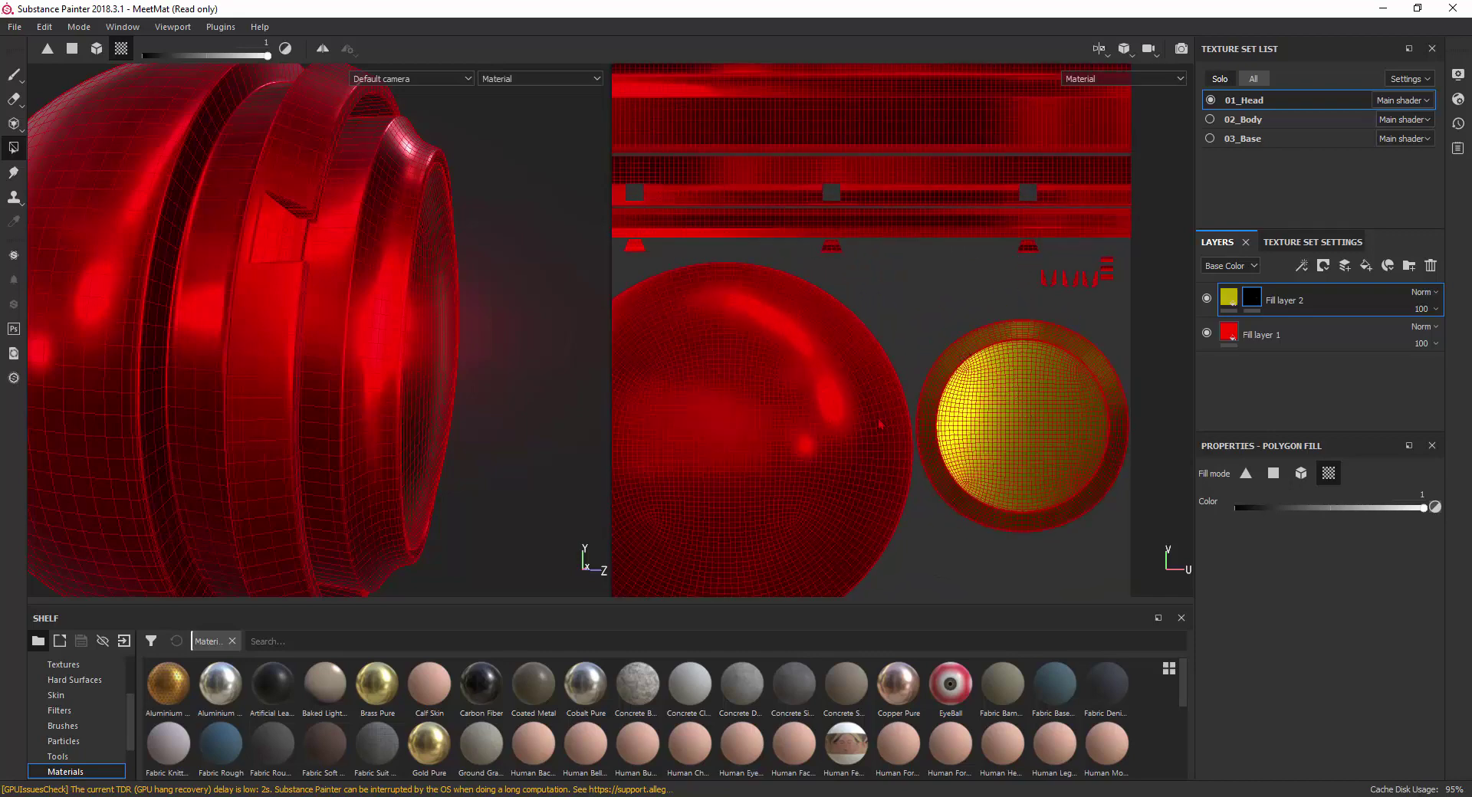
pyautogui.moveTo(443, 313)
pyautogui.keyDown('alt'); pyautogui.mouseDown()
pyautogui.moveTo(430, 332)
pyautogui.moveTo(337, 245)
pyautogui.mouseUp(); pyautogui.keyUp('alt')
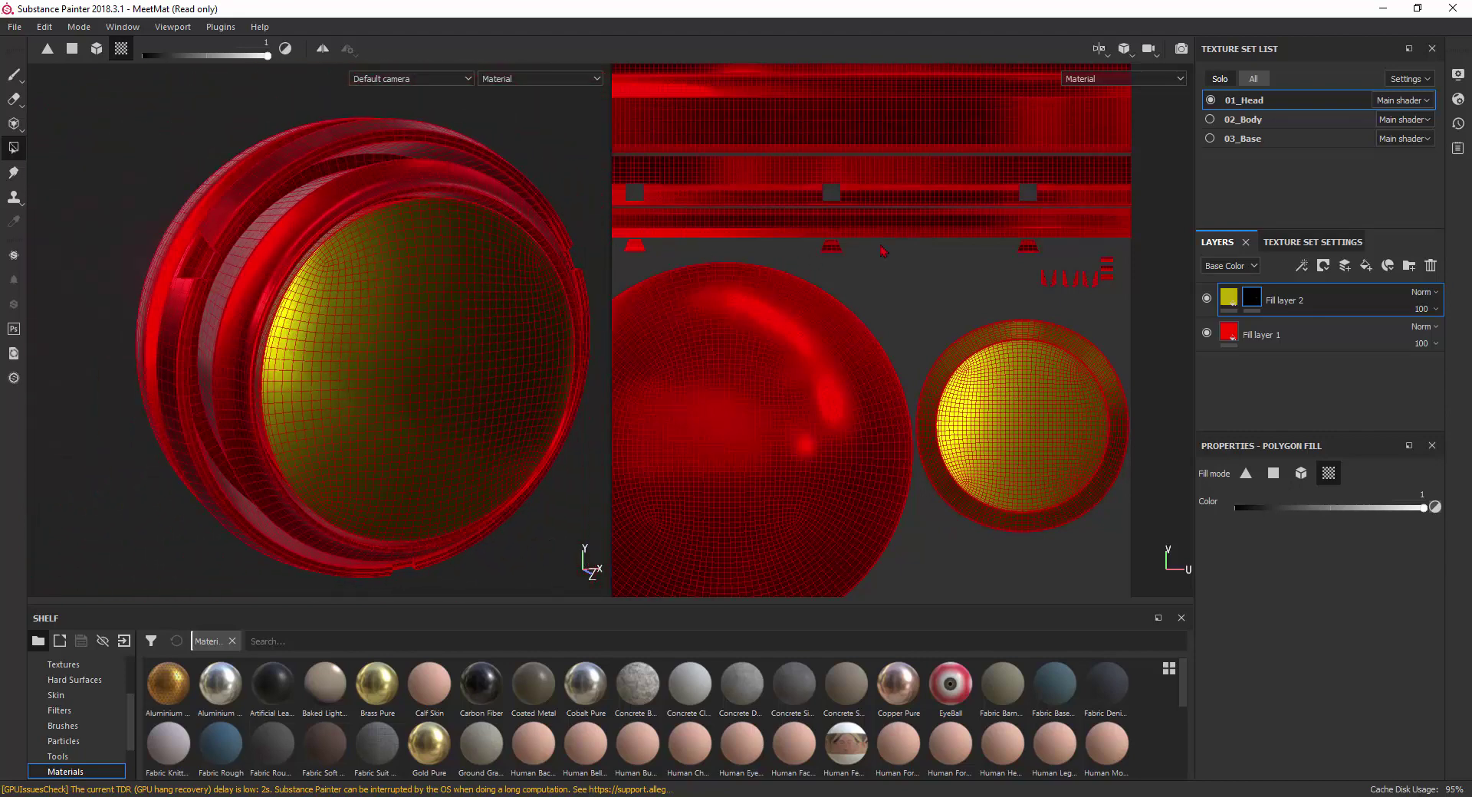
pyautogui.keyDown('alt'); pyautogui.moveTo(883, 250); pyautogui.dragTo(837, 297, button='middle'); pyautogui.keyUp('alt')
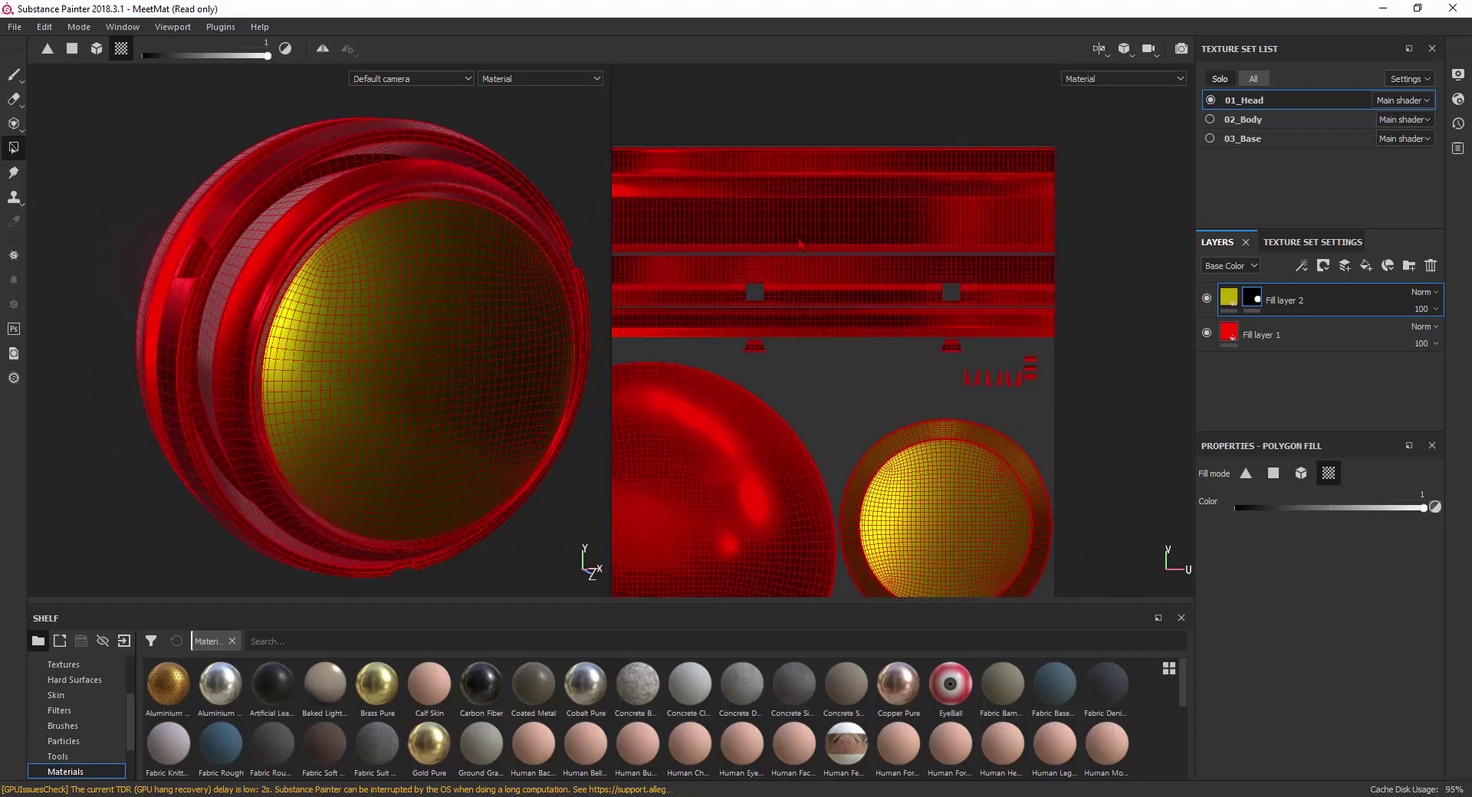
pyautogui.click(817, 216)
# Orbit and zoom around the head to inspect the yellow front cap and ring band.
pyautogui.keyDown('alt'); pyautogui.moveTo(242, 258); pyautogui.dragTo(423, 236); pyautogui.keyUp('alt')
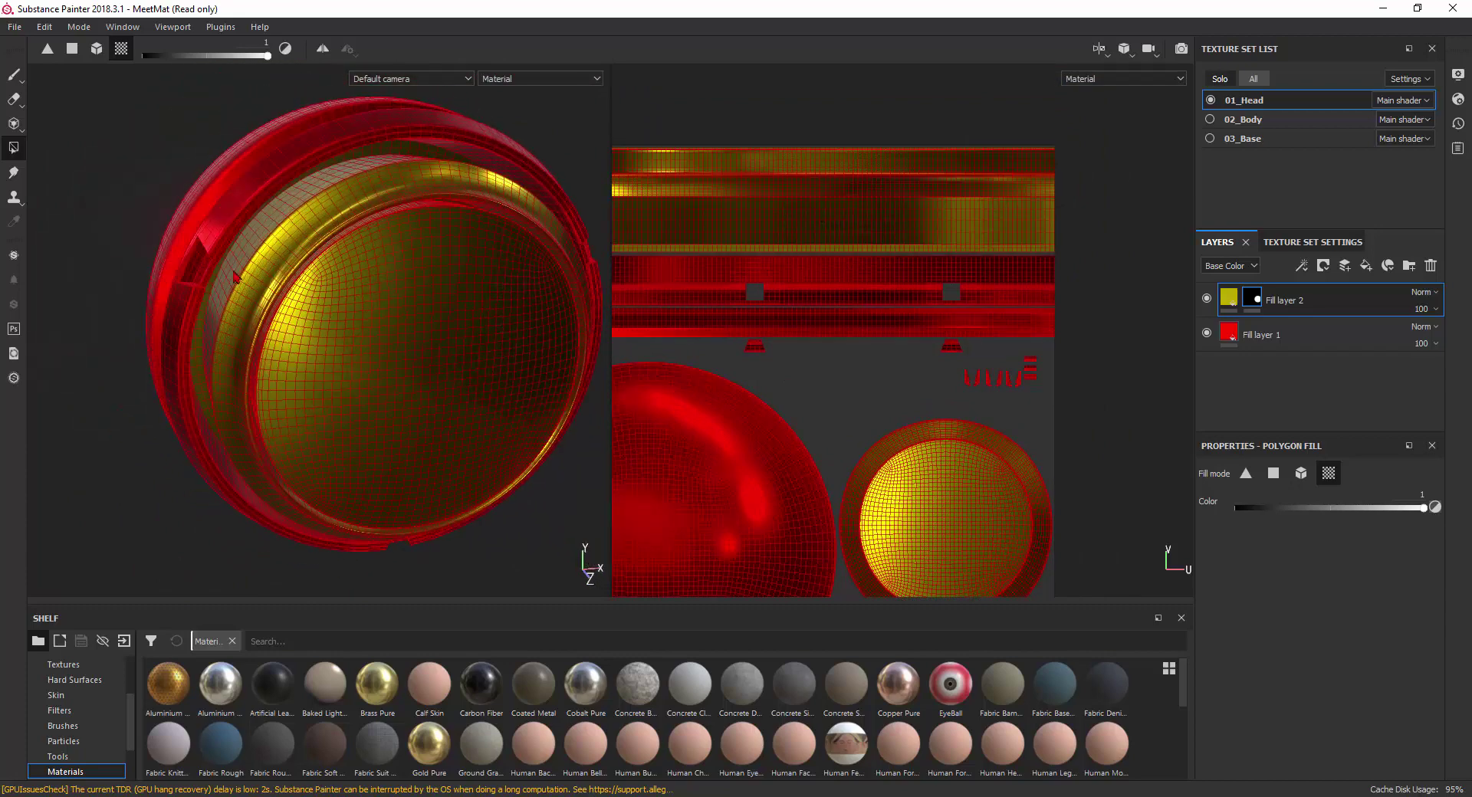
pyautogui.keyDown('alt'); pyautogui.moveTo(307, 249); pyautogui.dragTo(348, 282); pyautogui.keyUp('alt')
pyautogui.keyDown('alt'); pyautogui.moveTo(348, 283); pyautogui.dragTo(401, 365, button='right'); pyautogui.keyUp('alt')
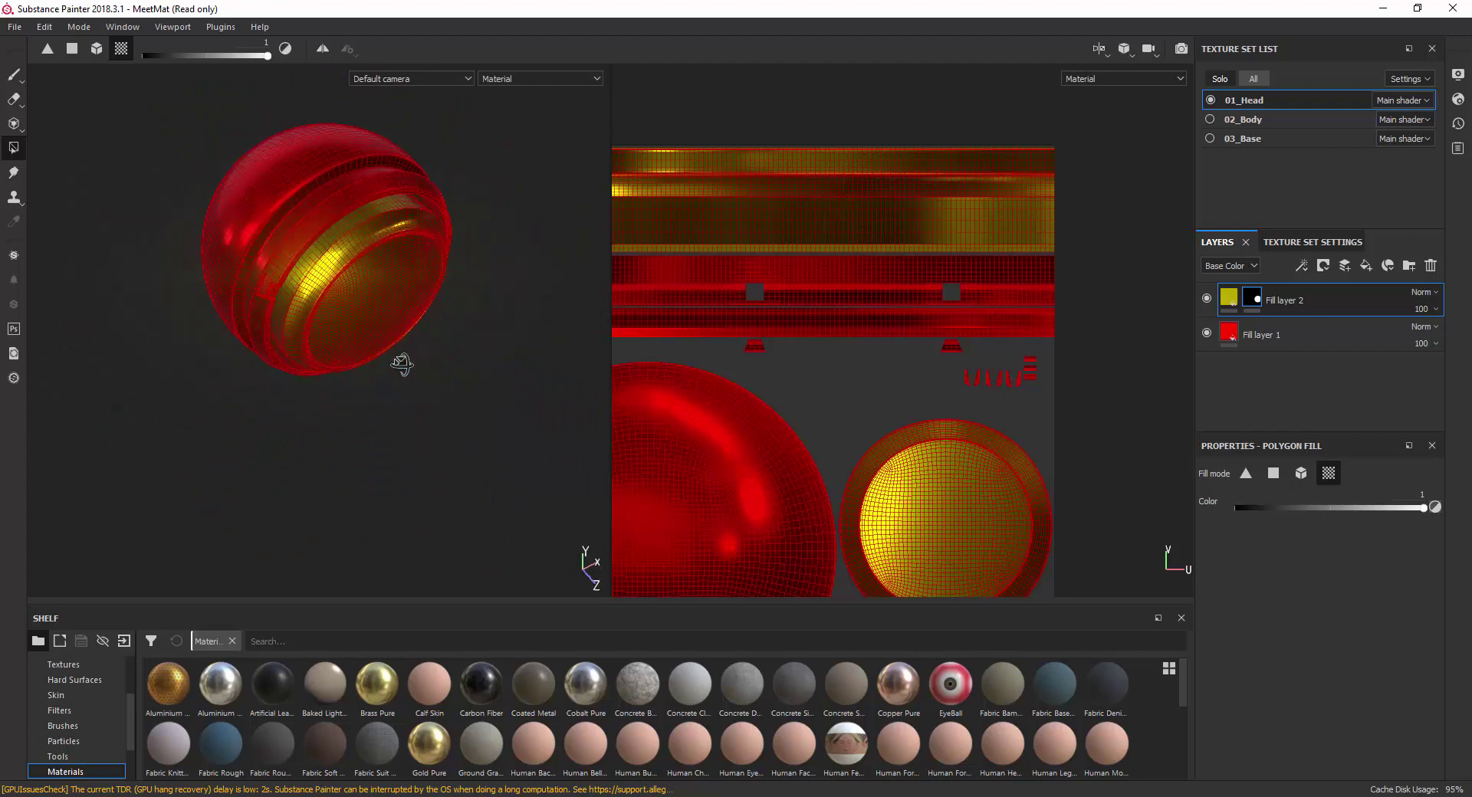
pyautogui.click(14, 74)
pyautogui.keyDown('alt'); pyautogui.moveTo(253, 249); pyautogui.dragTo(393, 276); pyautogui.keyUp('alt')
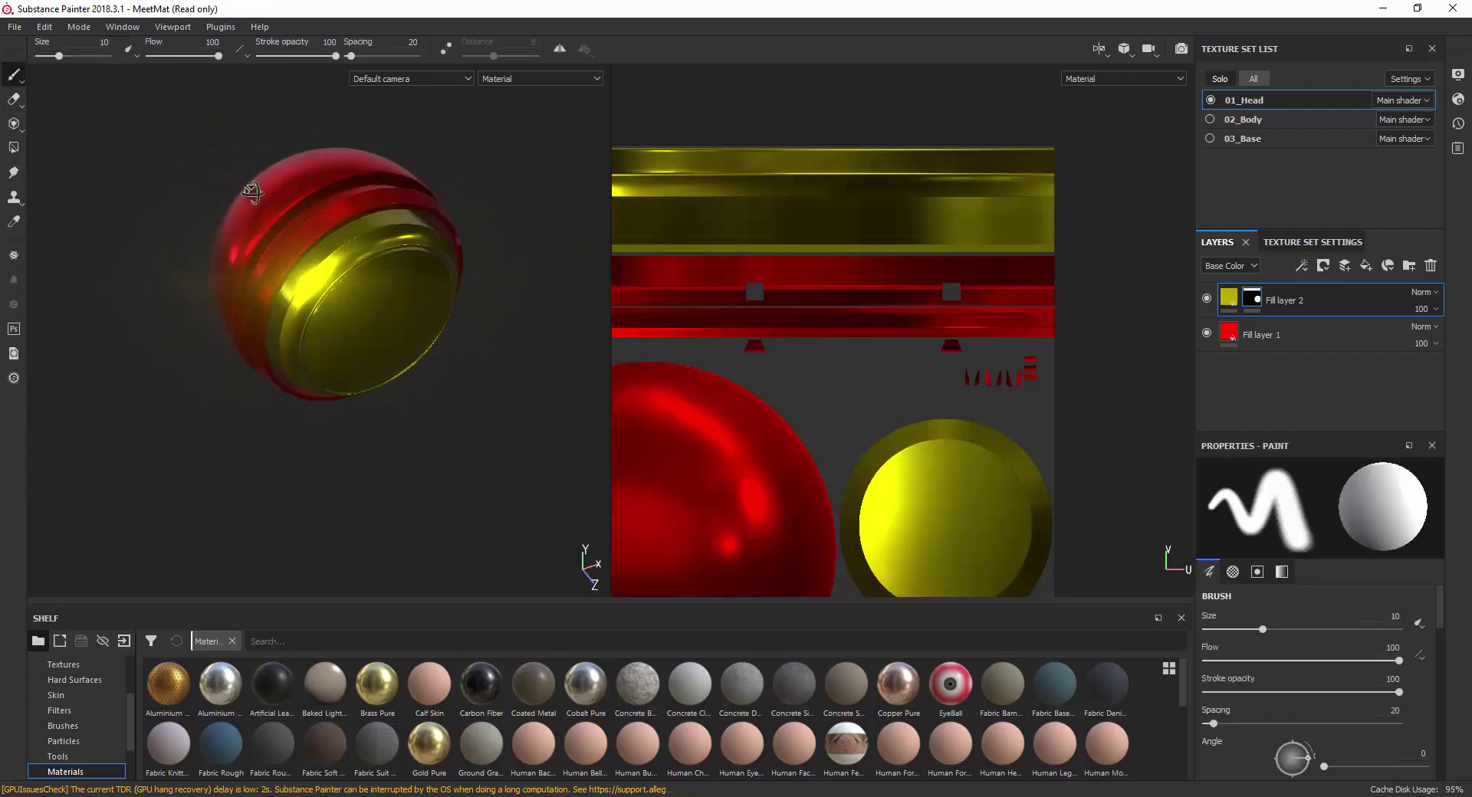
pyautogui.moveTo(393, 276)
pyautogui.keyDown('alt'); pyautogui.mouseDown(button='right')
pyautogui.moveTo(347, 216)
pyautogui.moveTo(572, 345)
pyautogui.mouseUp(button='right'); pyautogui.keyUp('alt')
pyautogui.scroll(-2, 766, 345)
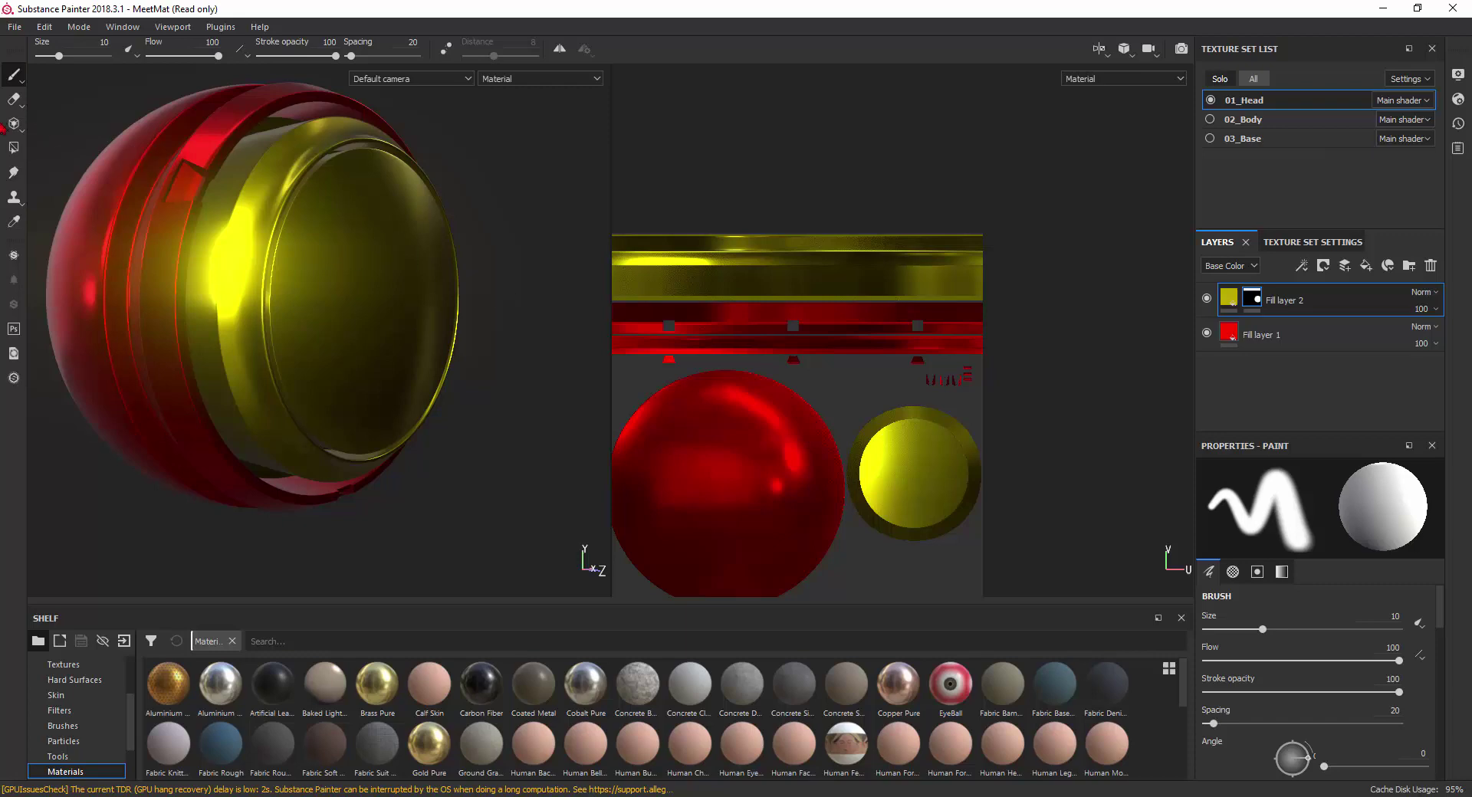
pyautogui.click(20, 151)
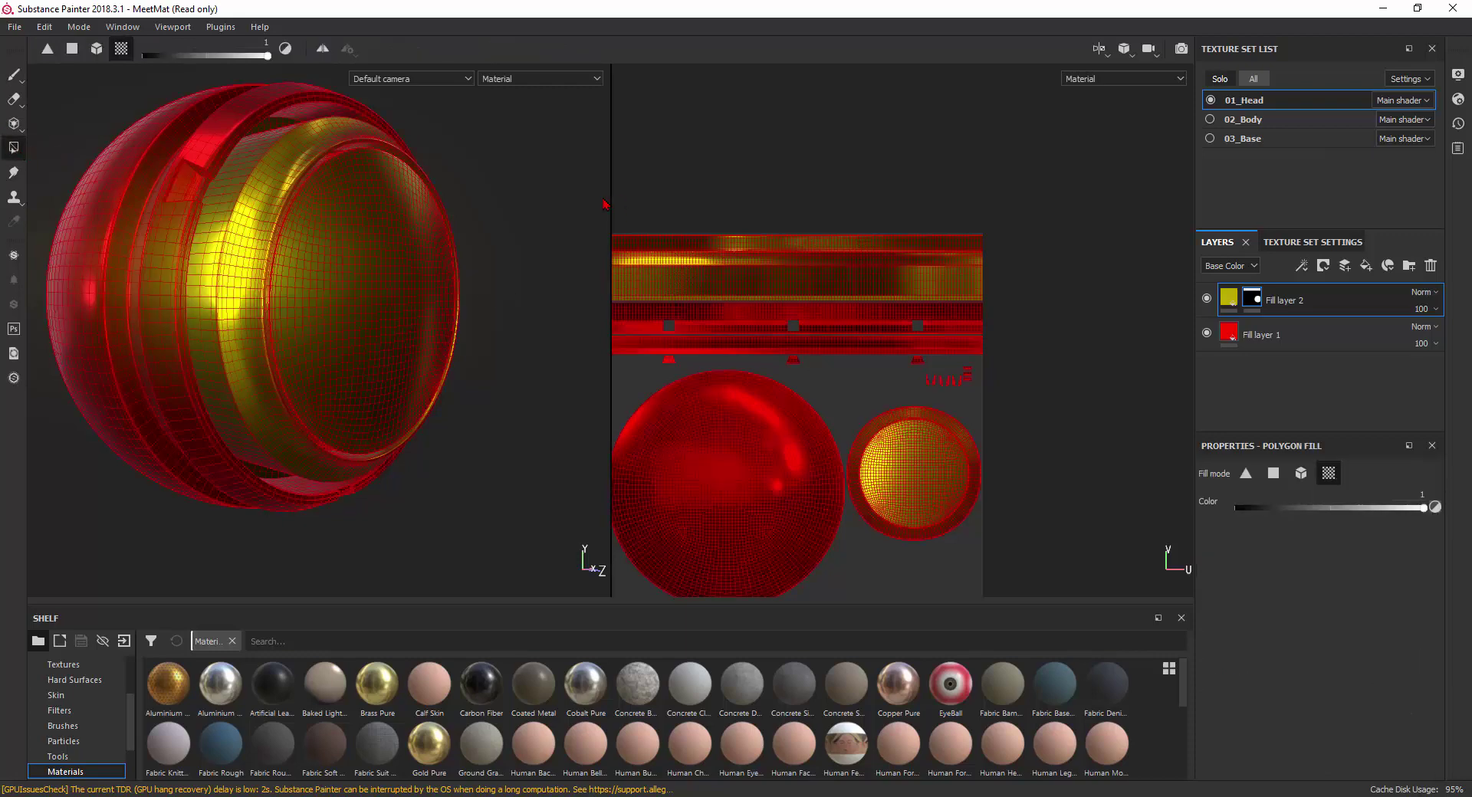
# Fill the small trapezoid UV island, the spikes and three bars yellow.
pyautogui.rightClick(585, 213)
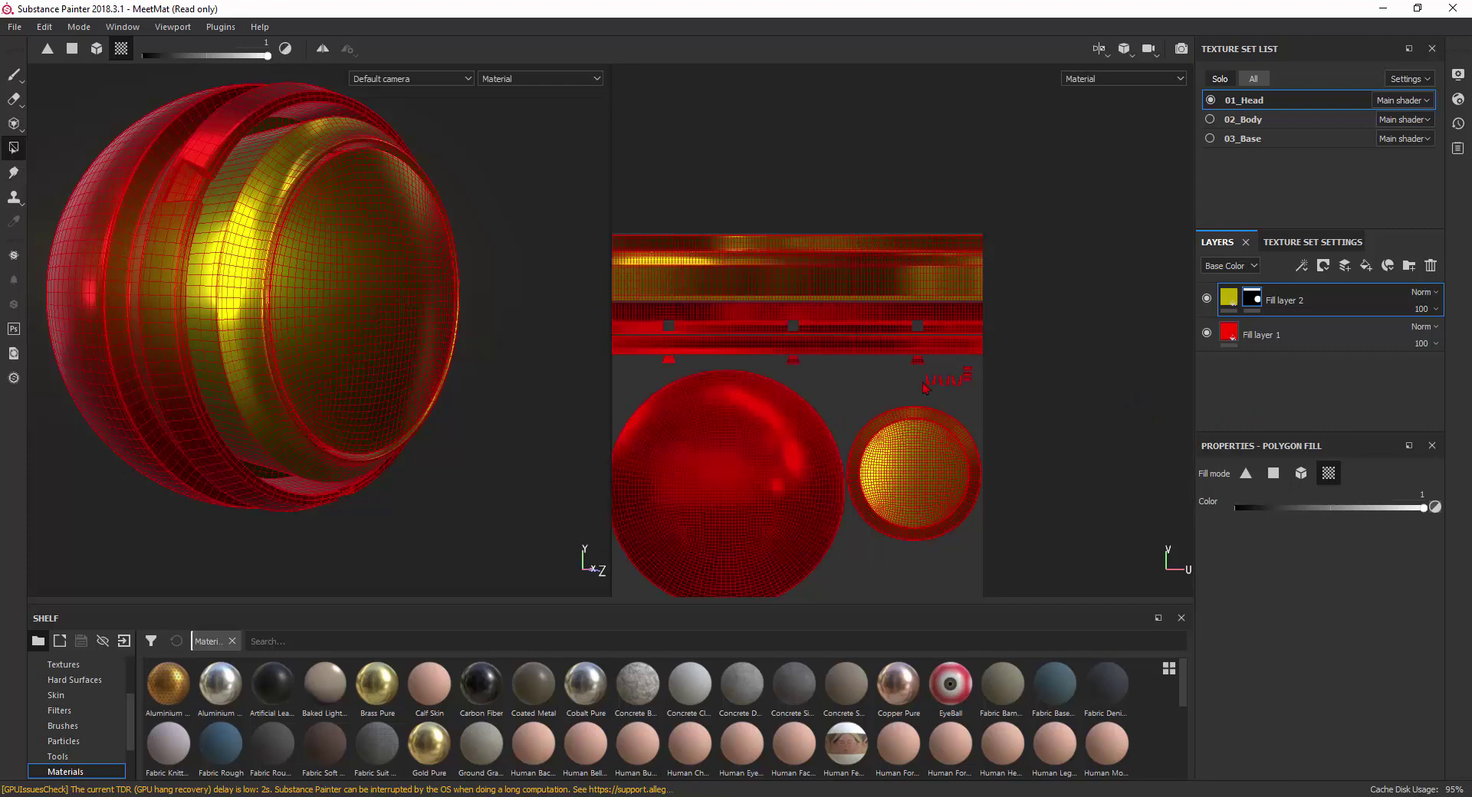
pyautogui.scroll(2, 909, 351)
pyautogui.scroll(3, 908, 351)
pyautogui.click(912, 349)
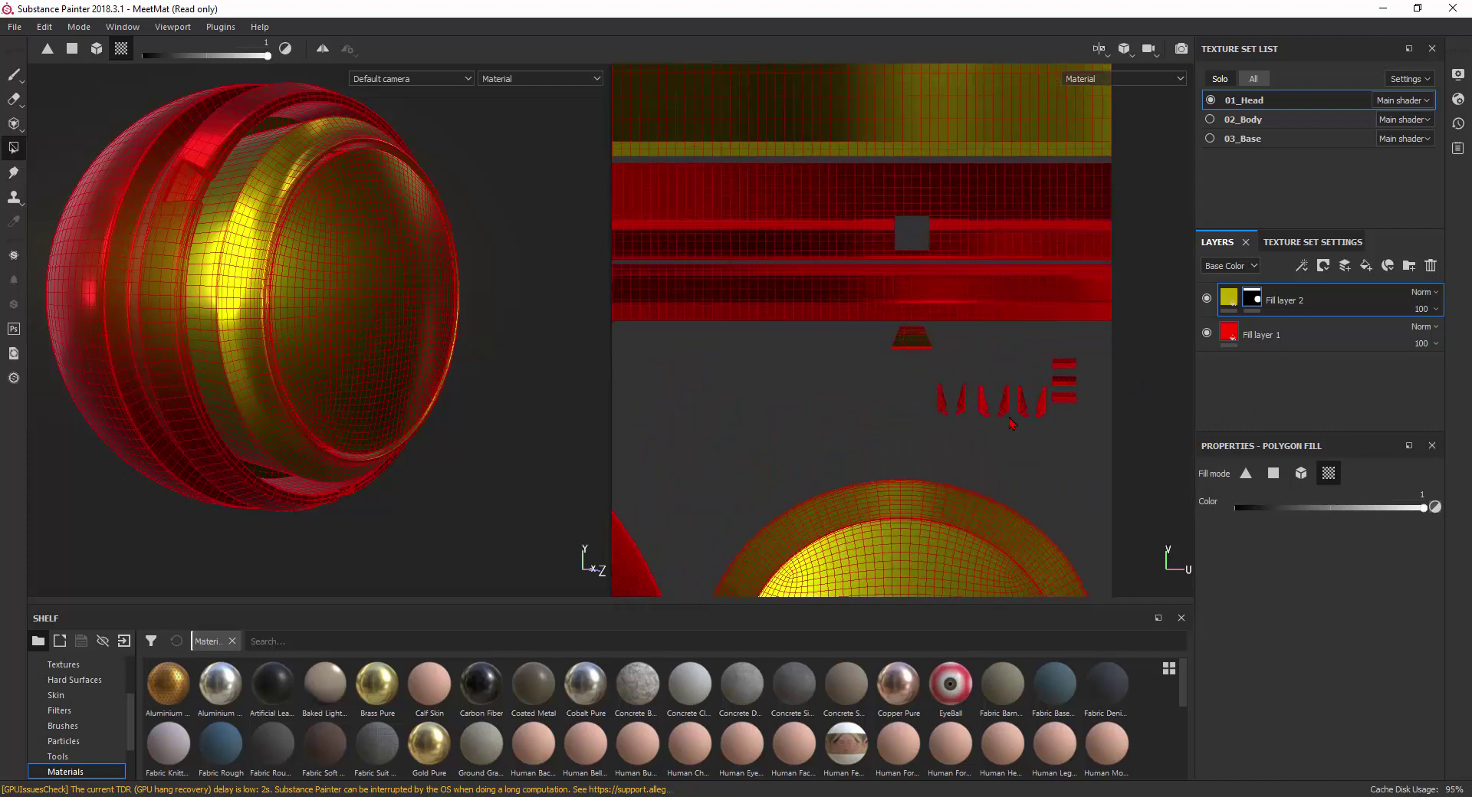
pyautogui.scroll(3, 1037, 412)
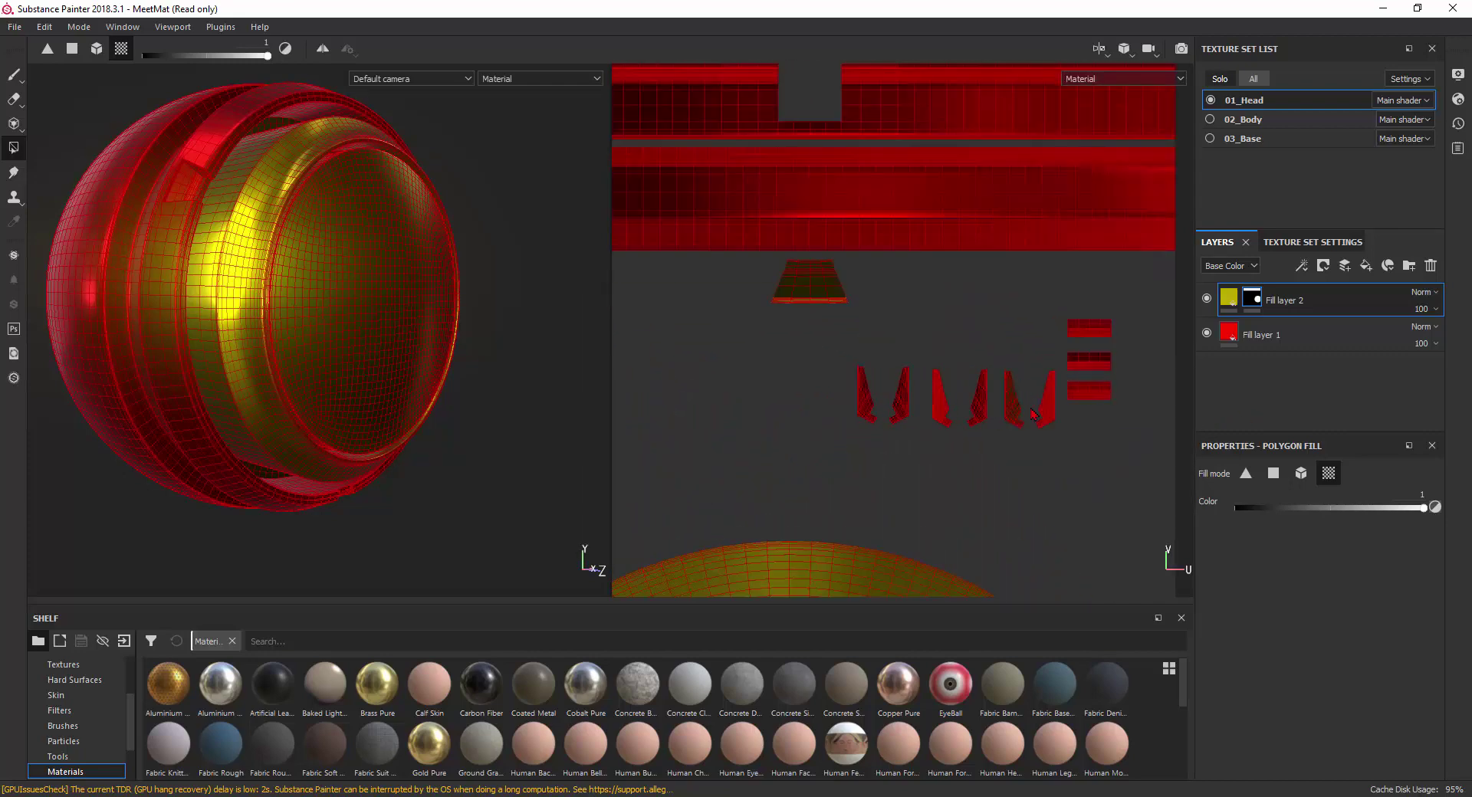
pyautogui.moveTo(1064, 408)
pyautogui.mouseDown()
pyautogui.moveTo(1085, 391)
pyautogui.moveTo(1080, 343)
pyautogui.mouseUp()
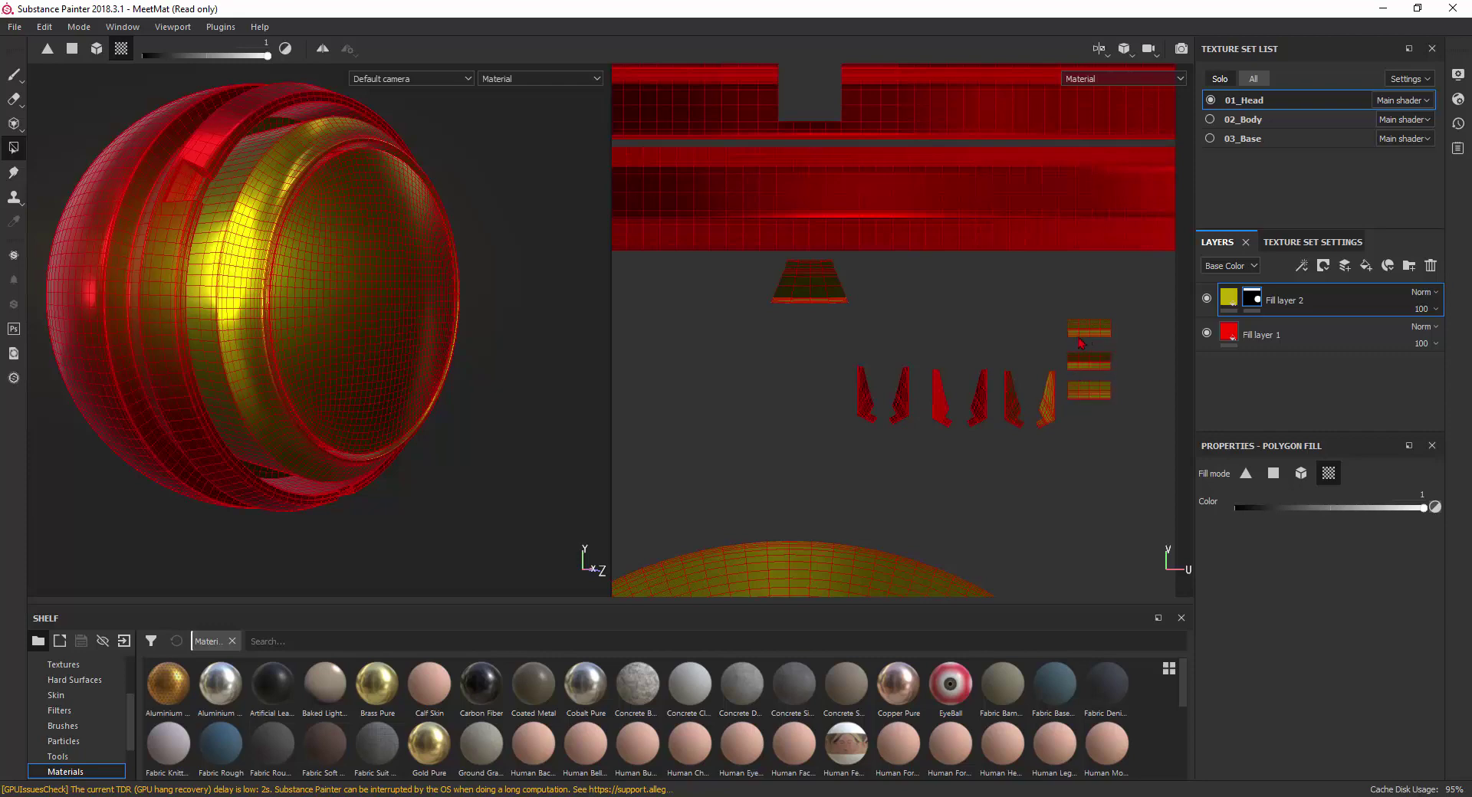
pyautogui.click(984, 403)
# Set the polygon fill colour to 0 and hide the yellow on one ring's UV strip.
pyautogui.scroll(-2, 857, 414)
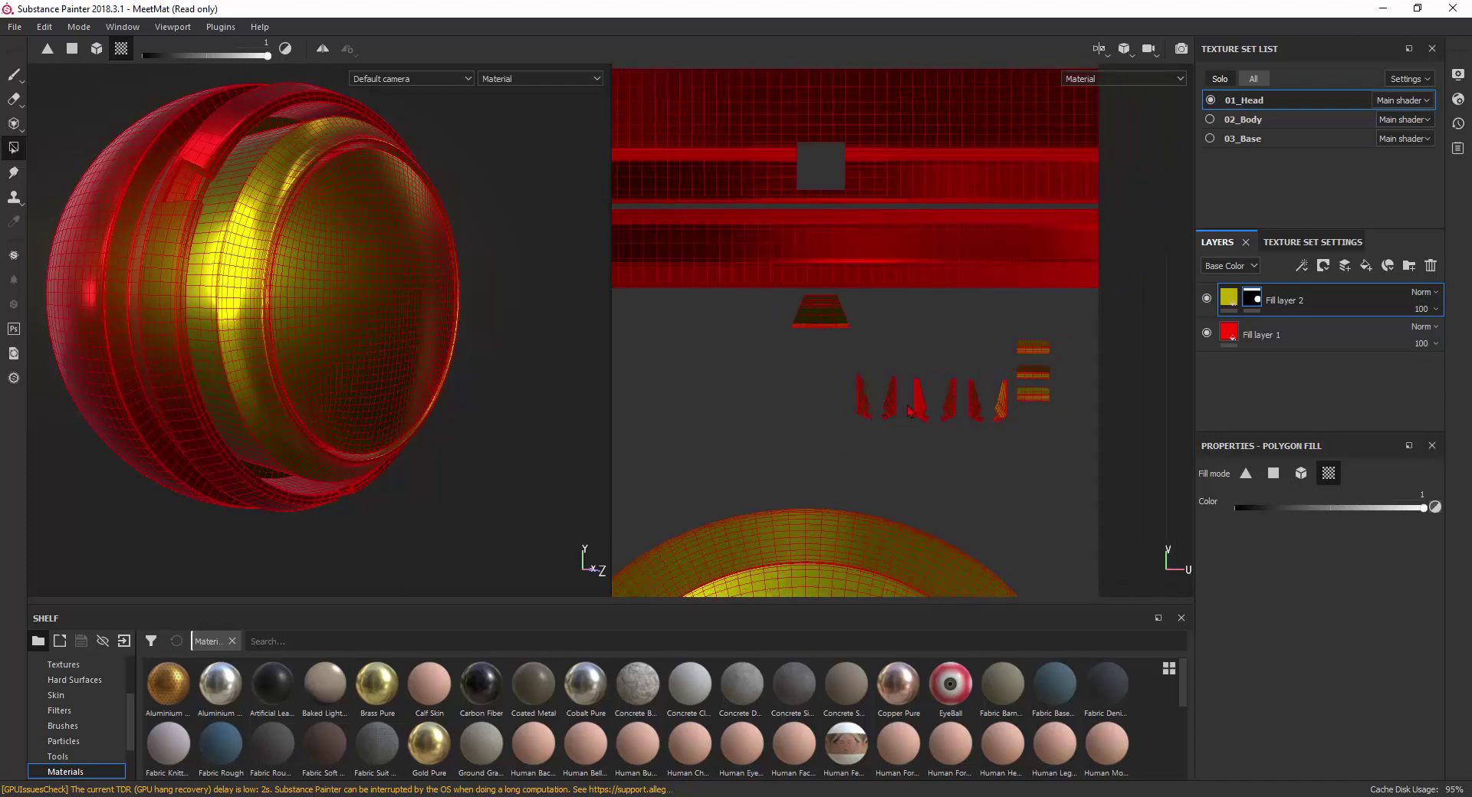
pyautogui.scroll(-2, 782, 437)
pyautogui.scroll(-2, 770, 433)
pyautogui.scroll(-1, 759, 429)
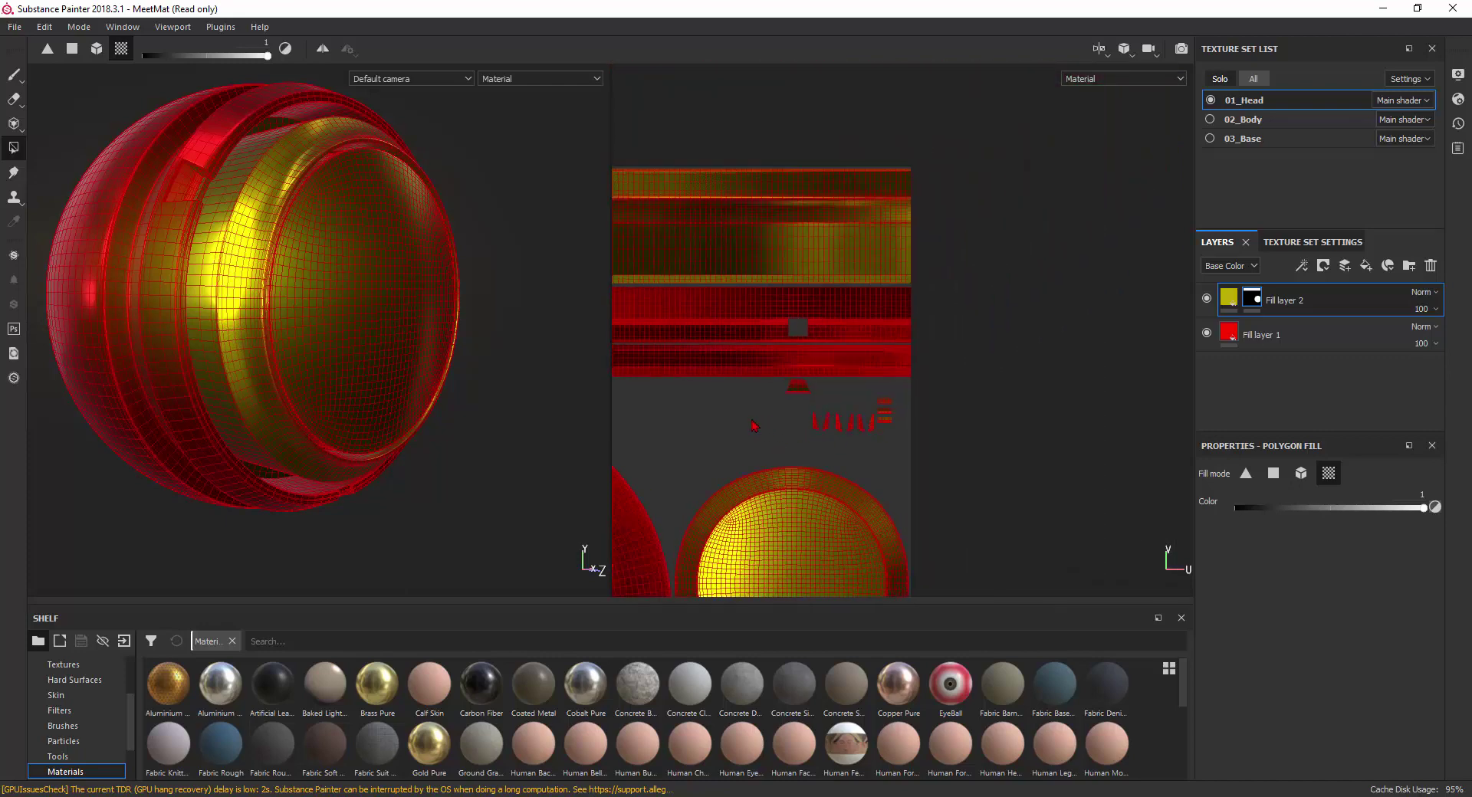
pyautogui.scroll(-2, 749, 426)
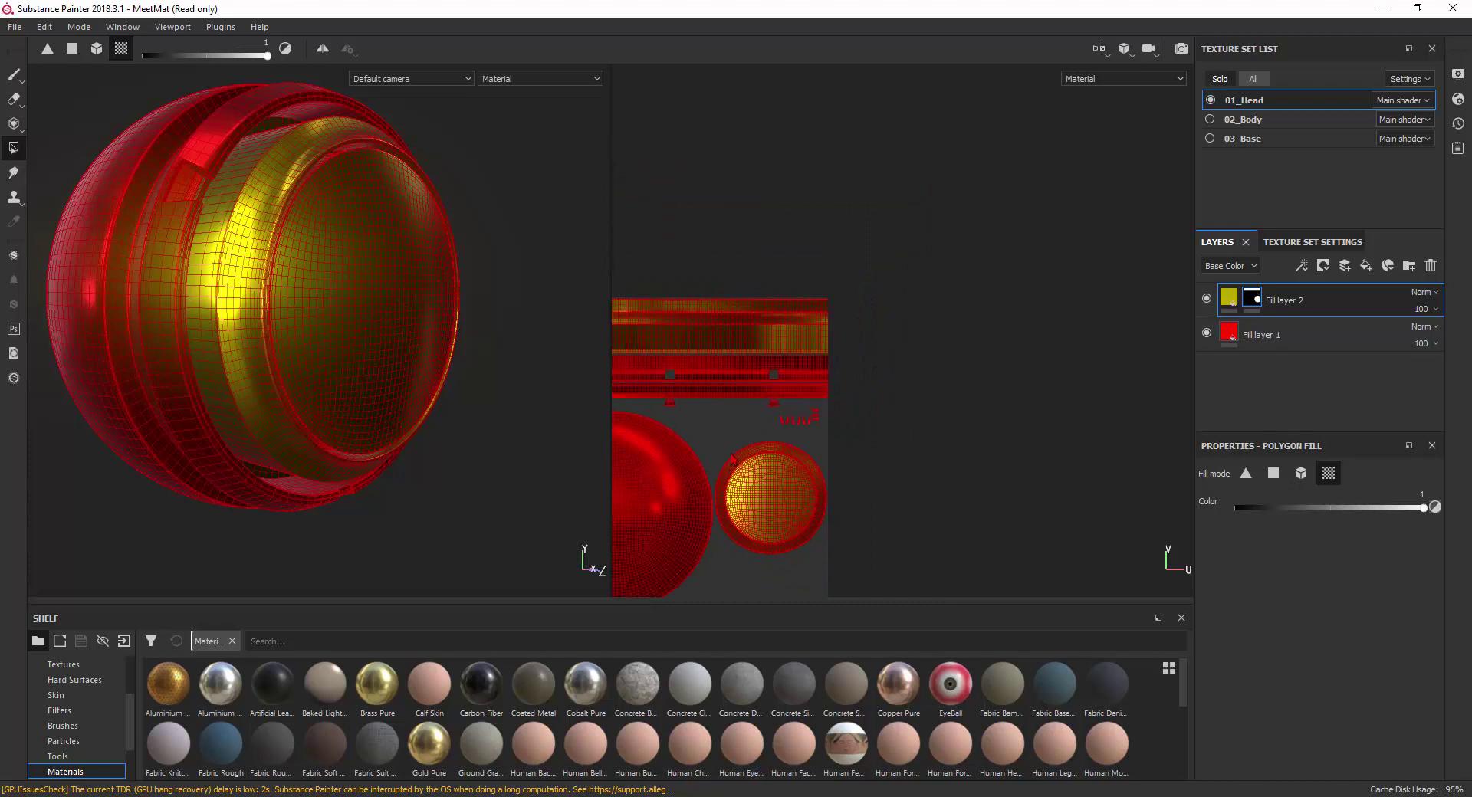
pyautogui.scroll(2, 828, 414)
pyautogui.scroll(2, 798, 374)
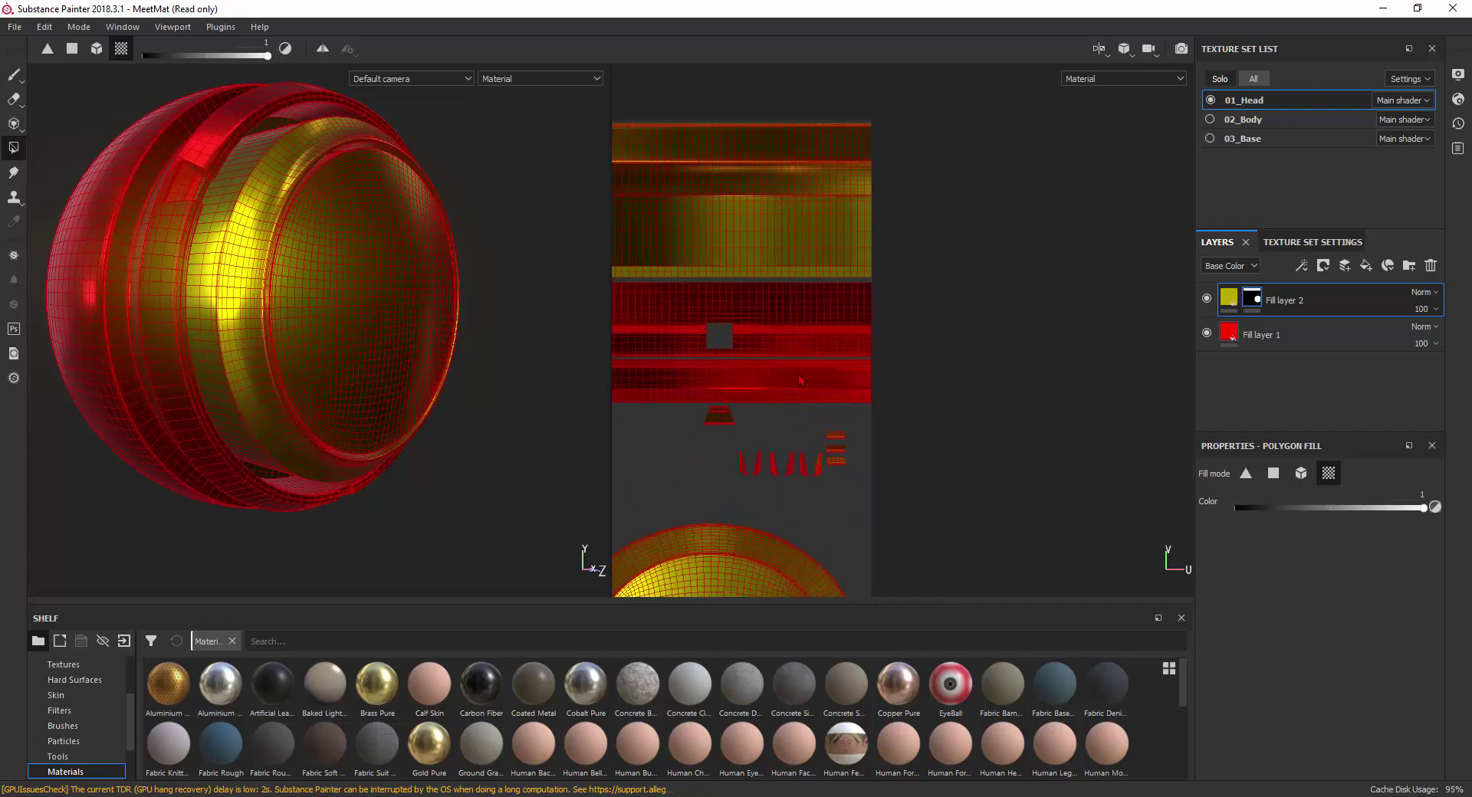
pyautogui.scroll(1, 778, 356)
pyautogui.scroll(-2, 410, 371)
pyautogui.scroll(-2, 410, 371)
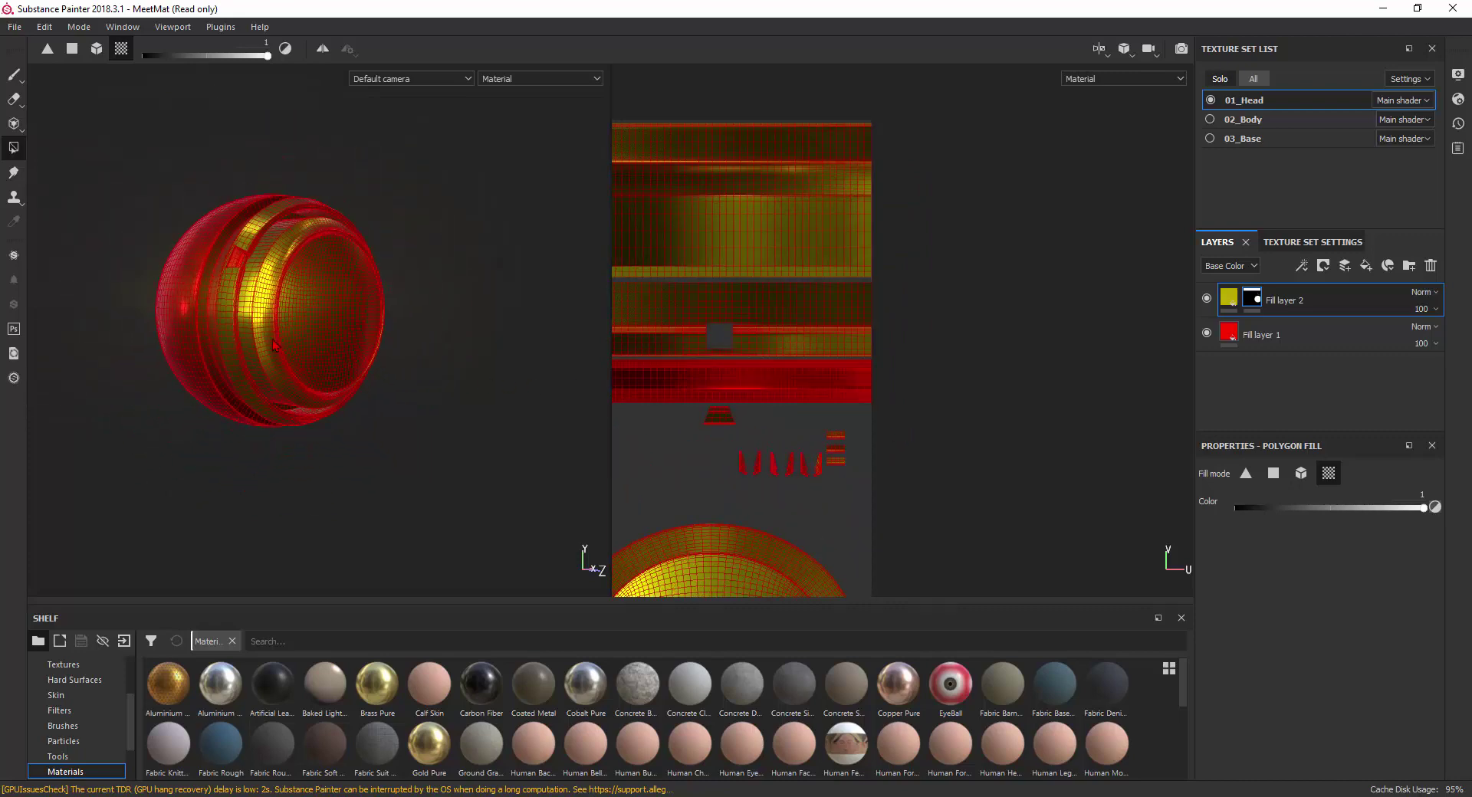
pyautogui.scroll(-2, 411, 371)
pyautogui.moveTo(410, 371)
pyautogui.keyDown('alt'); pyautogui.mouseDown()
pyautogui.moveTo(407, 434)
pyautogui.moveTo(420, 432)
pyautogui.mouseUp(); pyautogui.keyUp('alt')
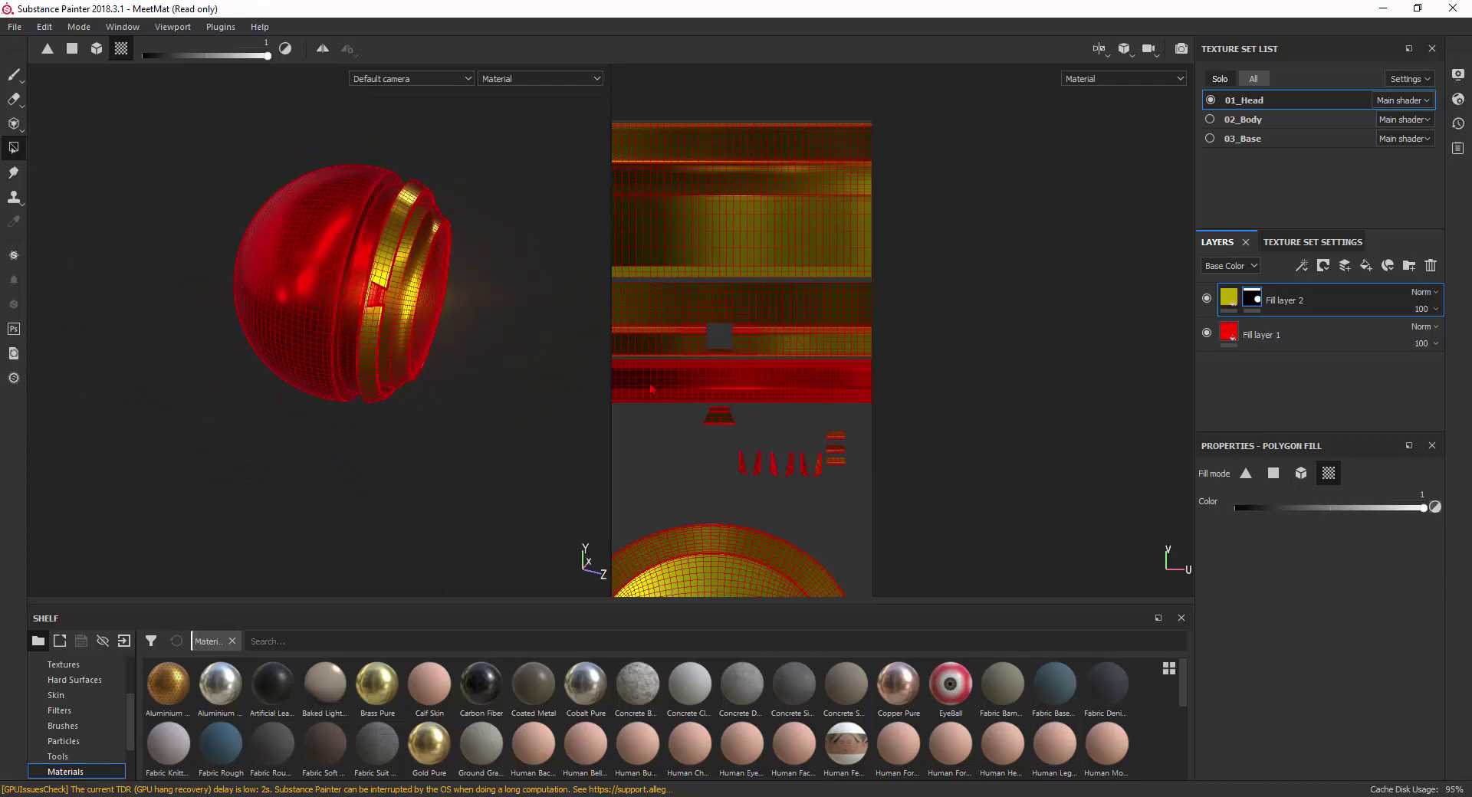
pyautogui.rightClick(780, 311)
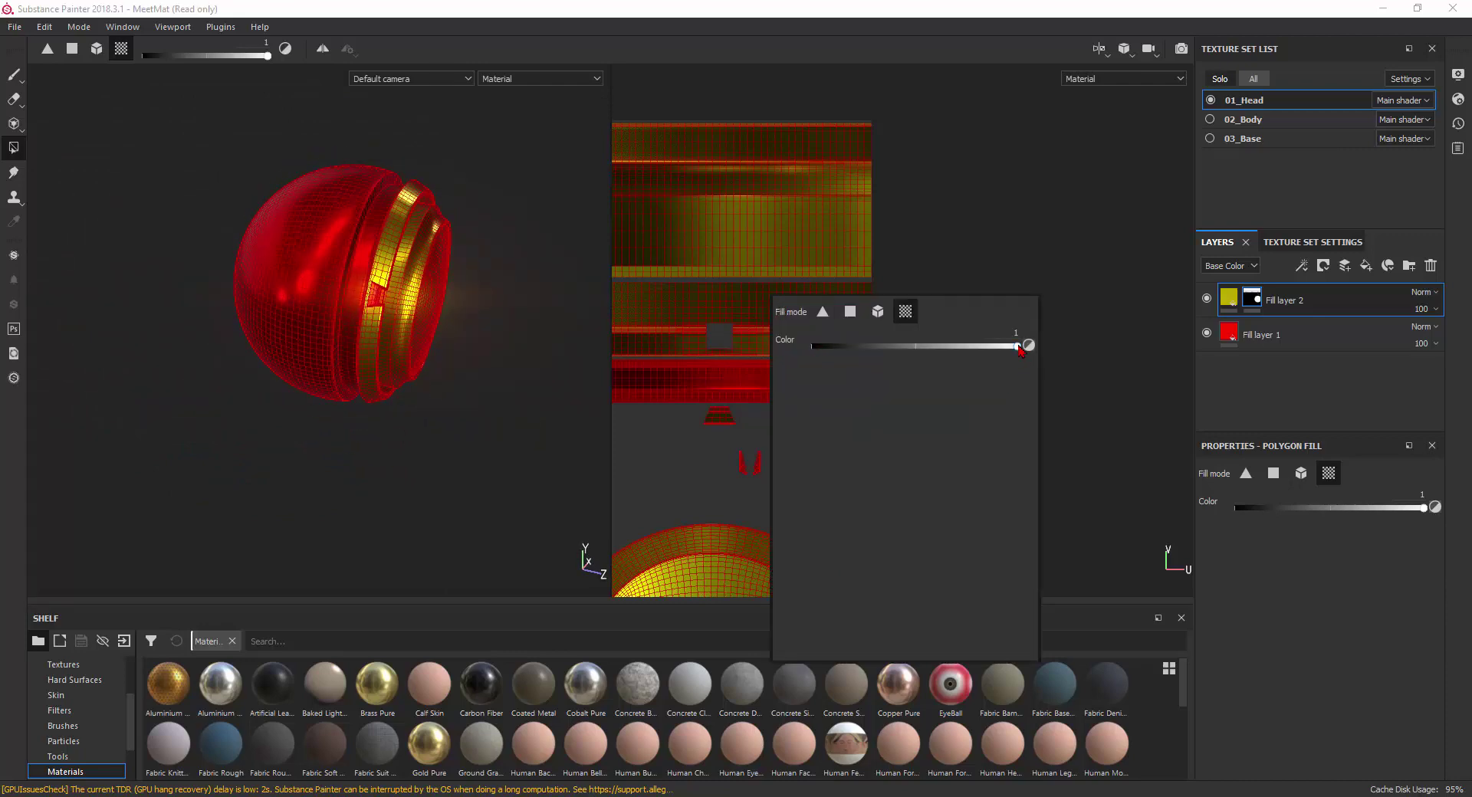
pyautogui.moveTo(1019, 347); pyautogui.dragTo(728, 335)
pyautogui.click(704, 310)
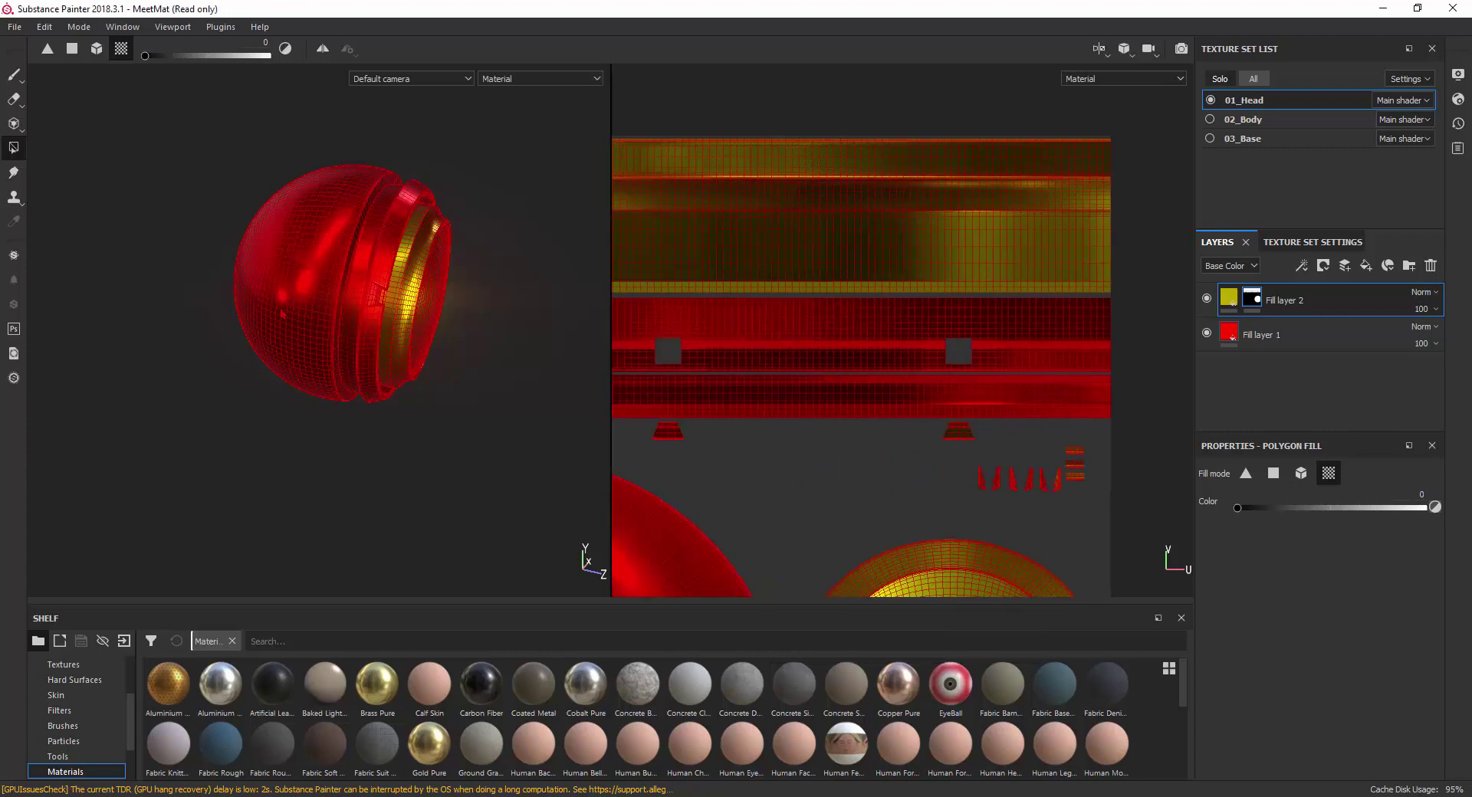
pyautogui.moveTo(674, 311); pyautogui.dragTo(912, 324, button='middle')
pyautogui.scroll(2, 366, 299)
pyautogui.keyDown('alt'); pyautogui.moveTo(366, 299); pyautogui.dragTo(277, 222); pyautogui.keyUp('alt')
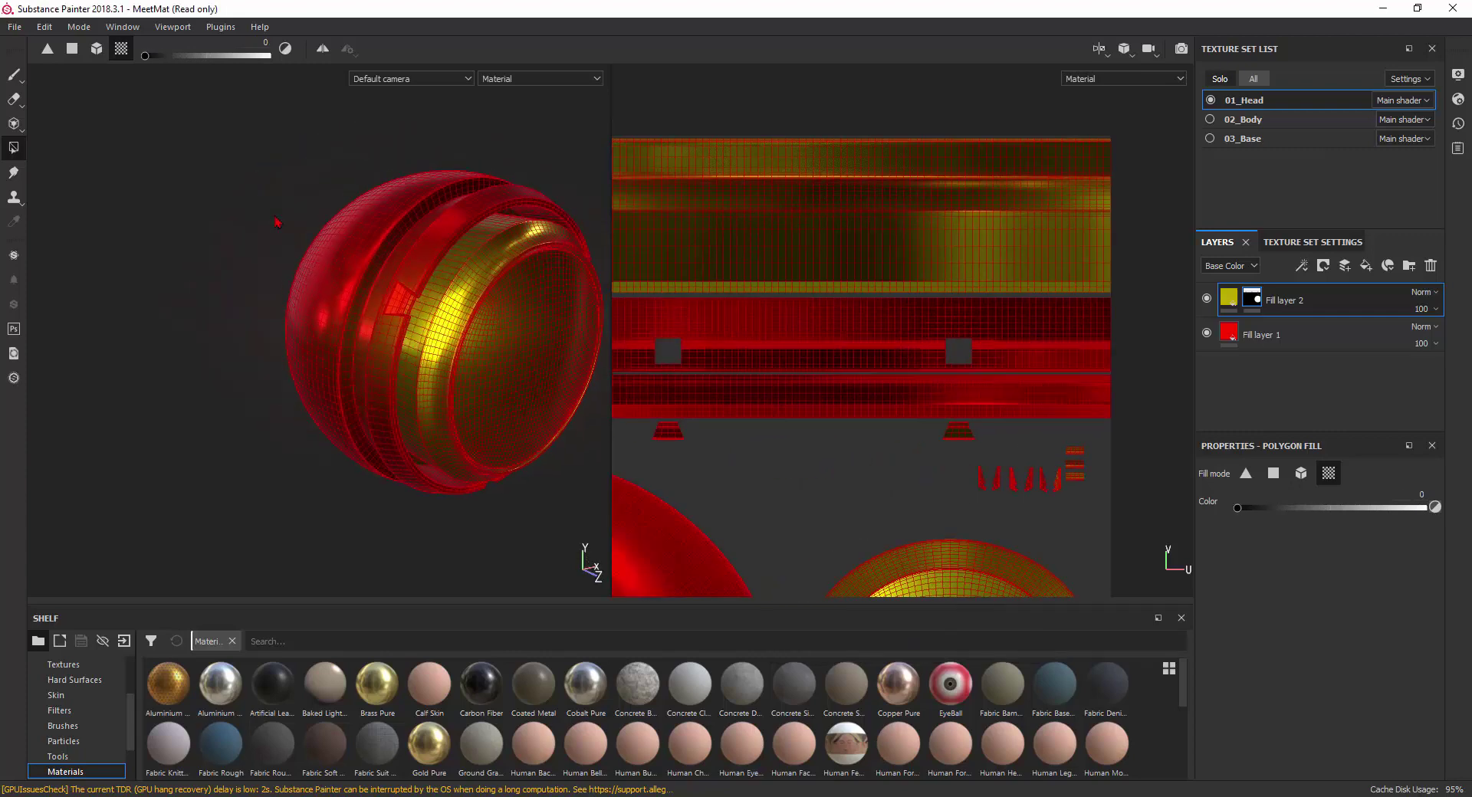
pyautogui.click(13, 75)
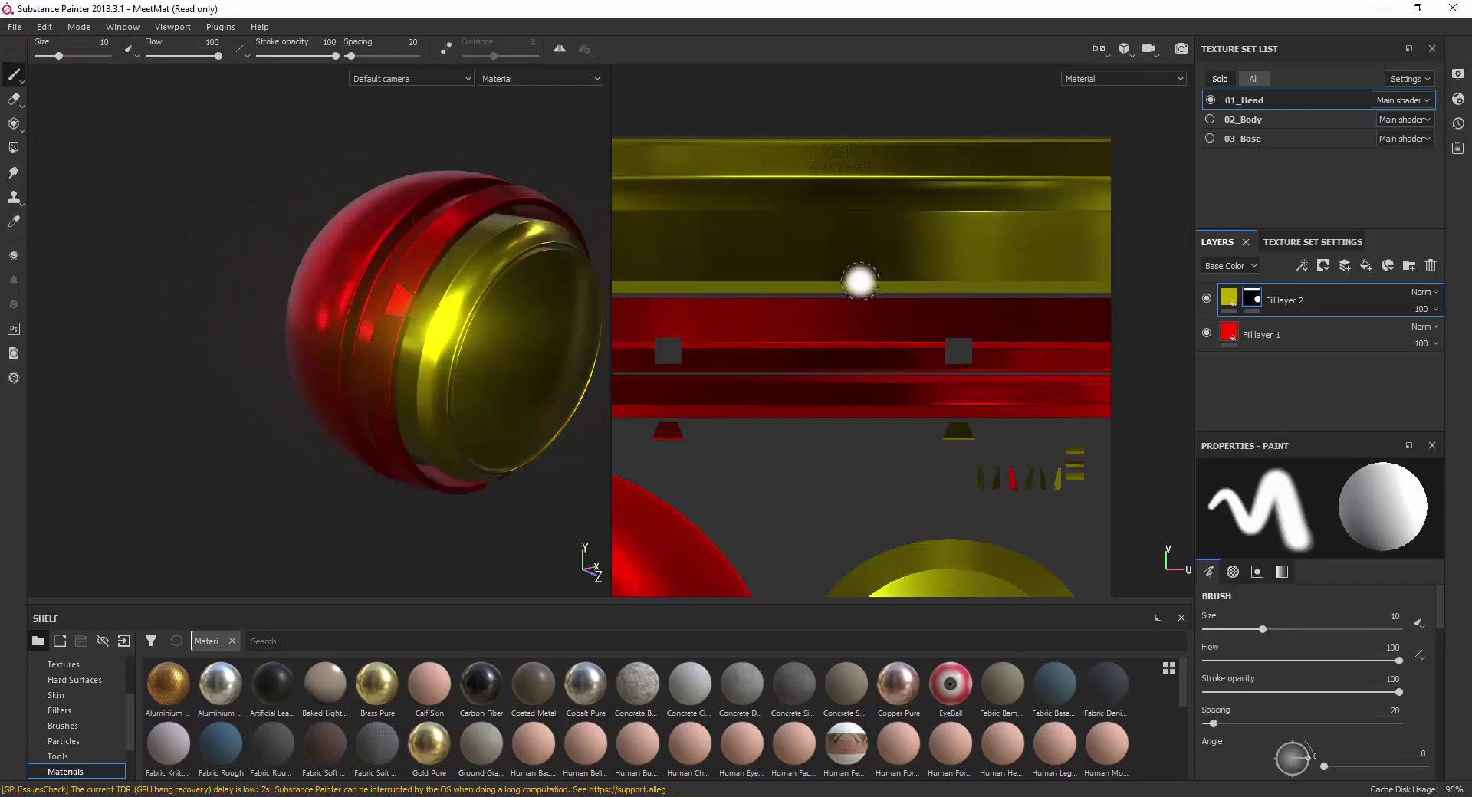
pyautogui.scroll(-1, 860, 281)
pyautogui.scroll(-3, 867, 355)
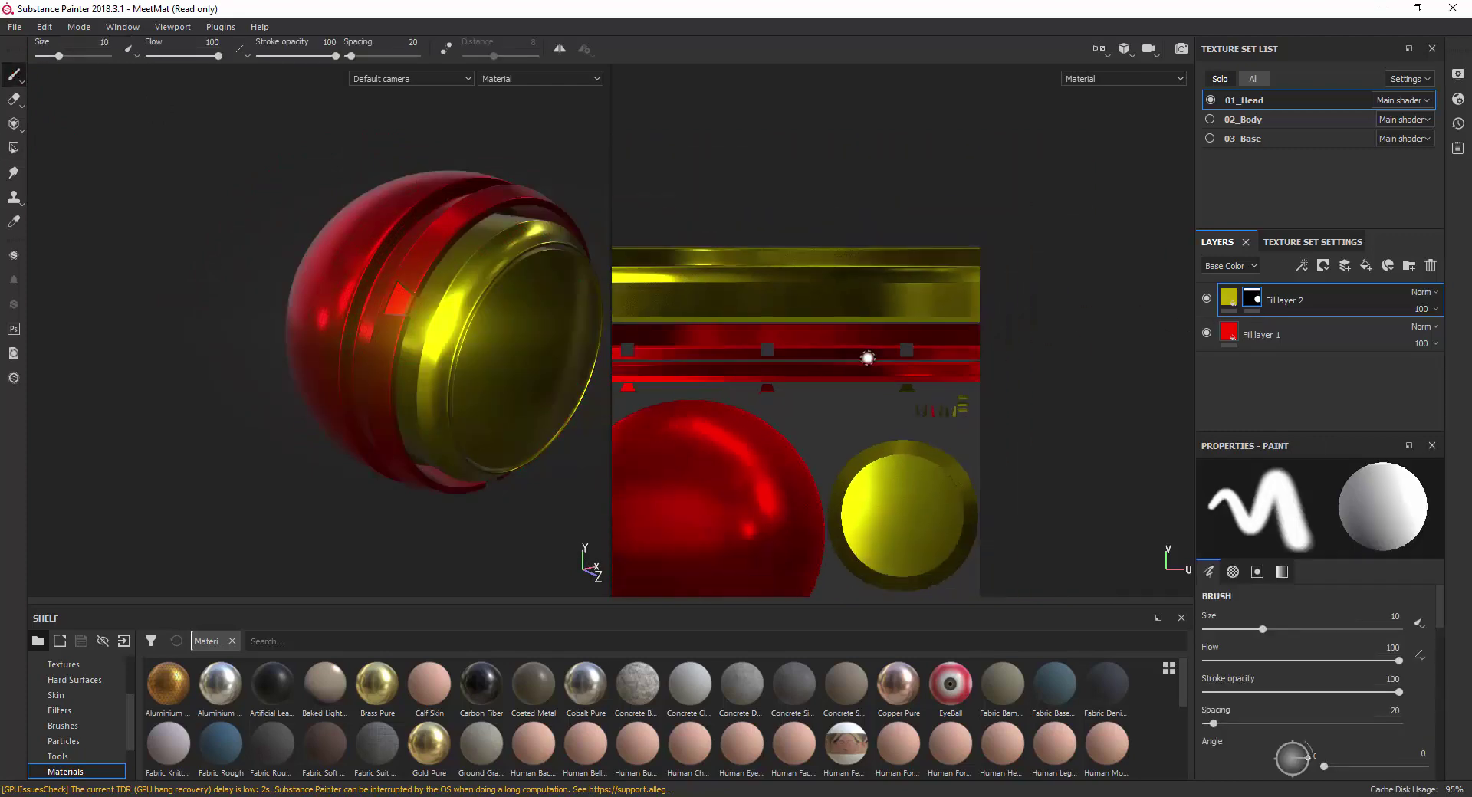
pyautogui.scroll(-2, 929, 332)
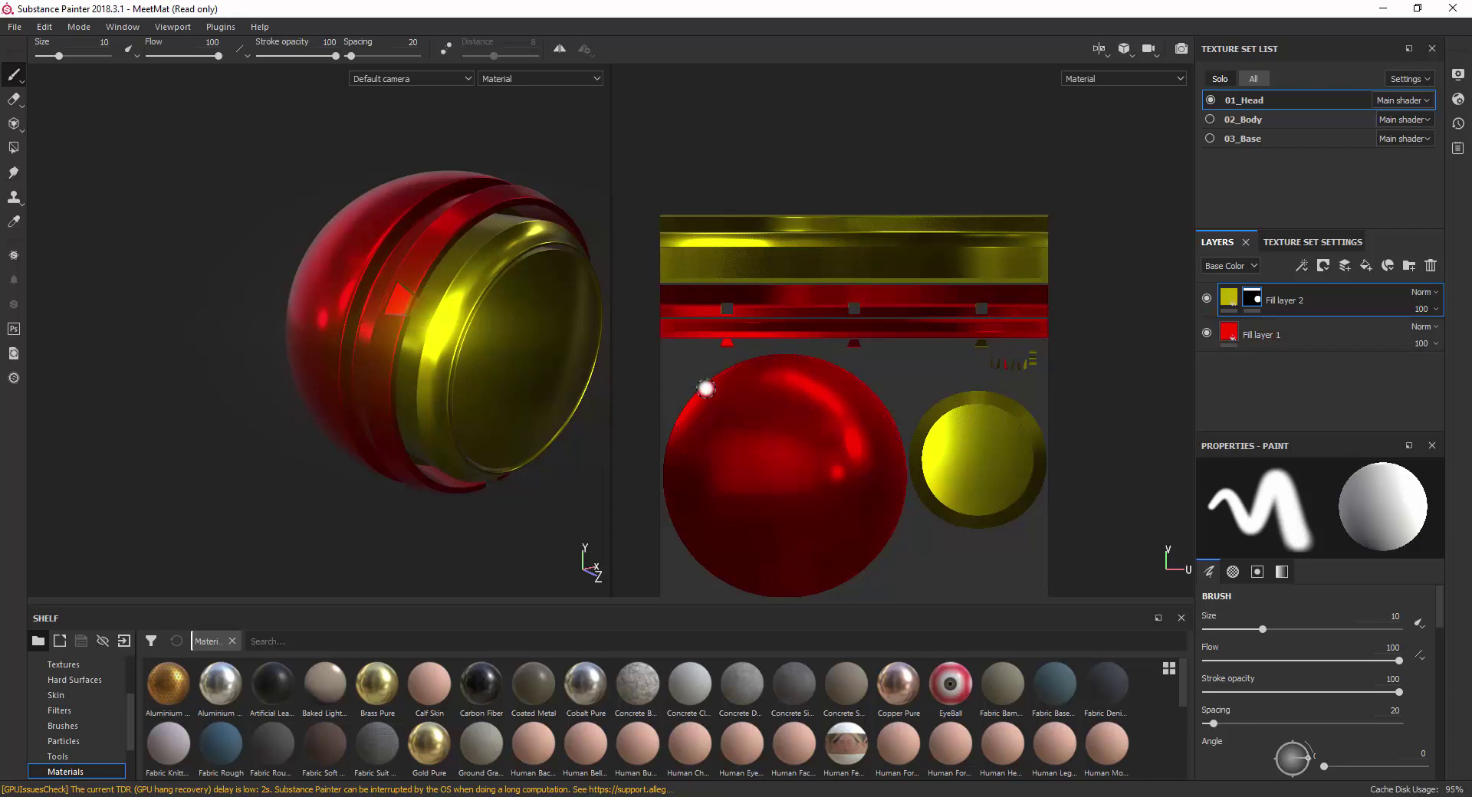
pyautogui.scroll(-1, 847, 404)
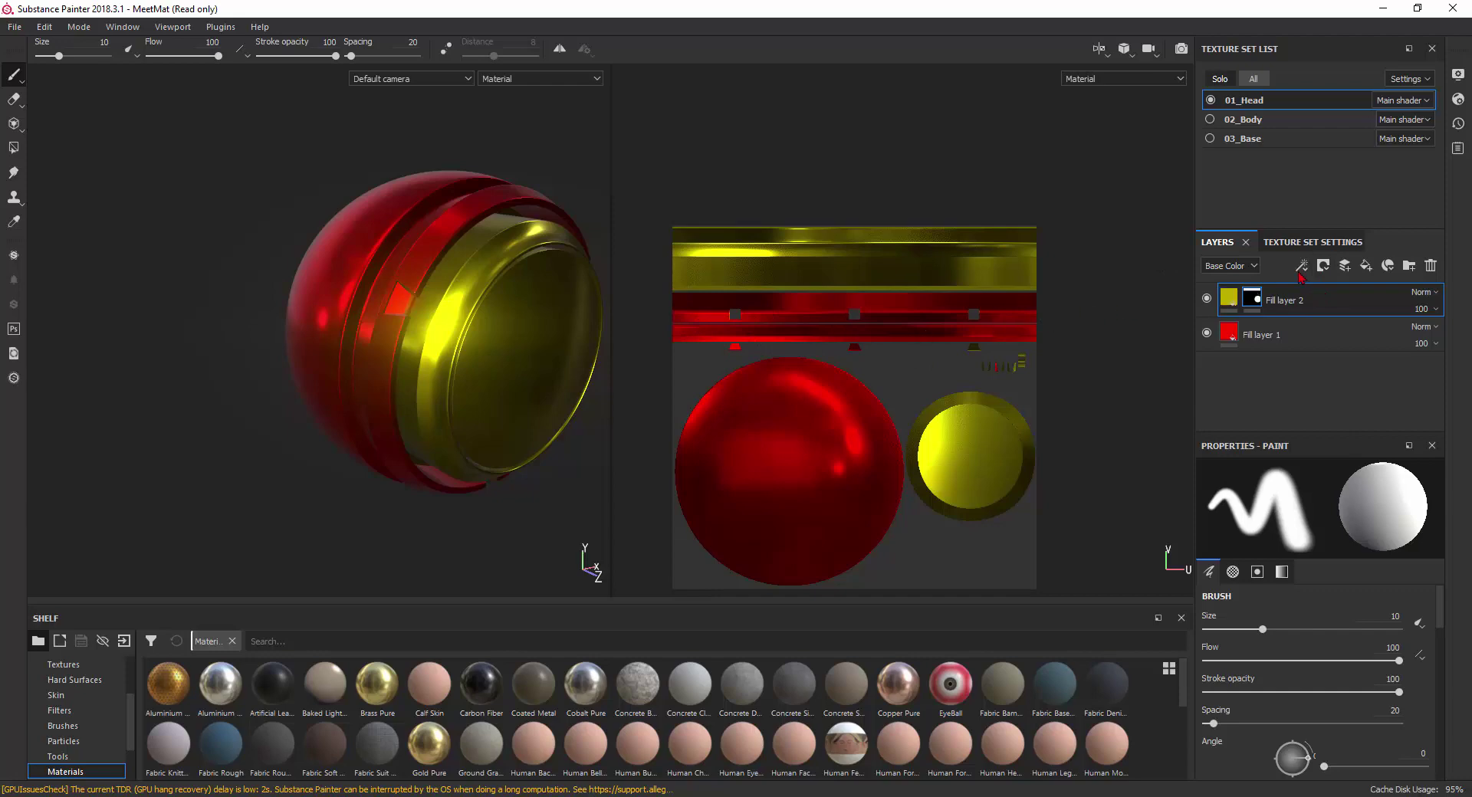
# Add a third fill layer on top of the stack and set its base colour to blue.
pyautogui.click(1365, 266)
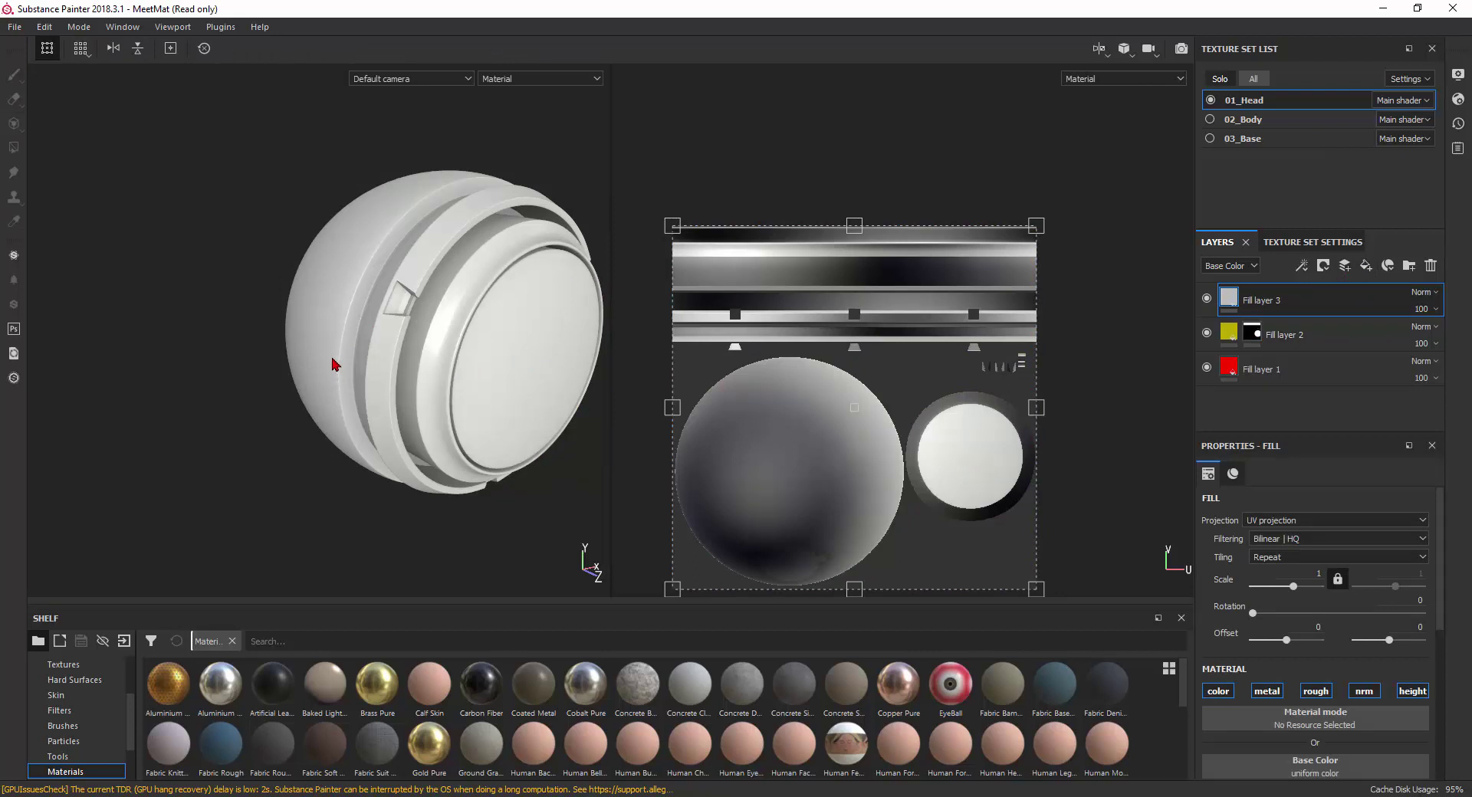
pyautogui.rightClick(333, 317)
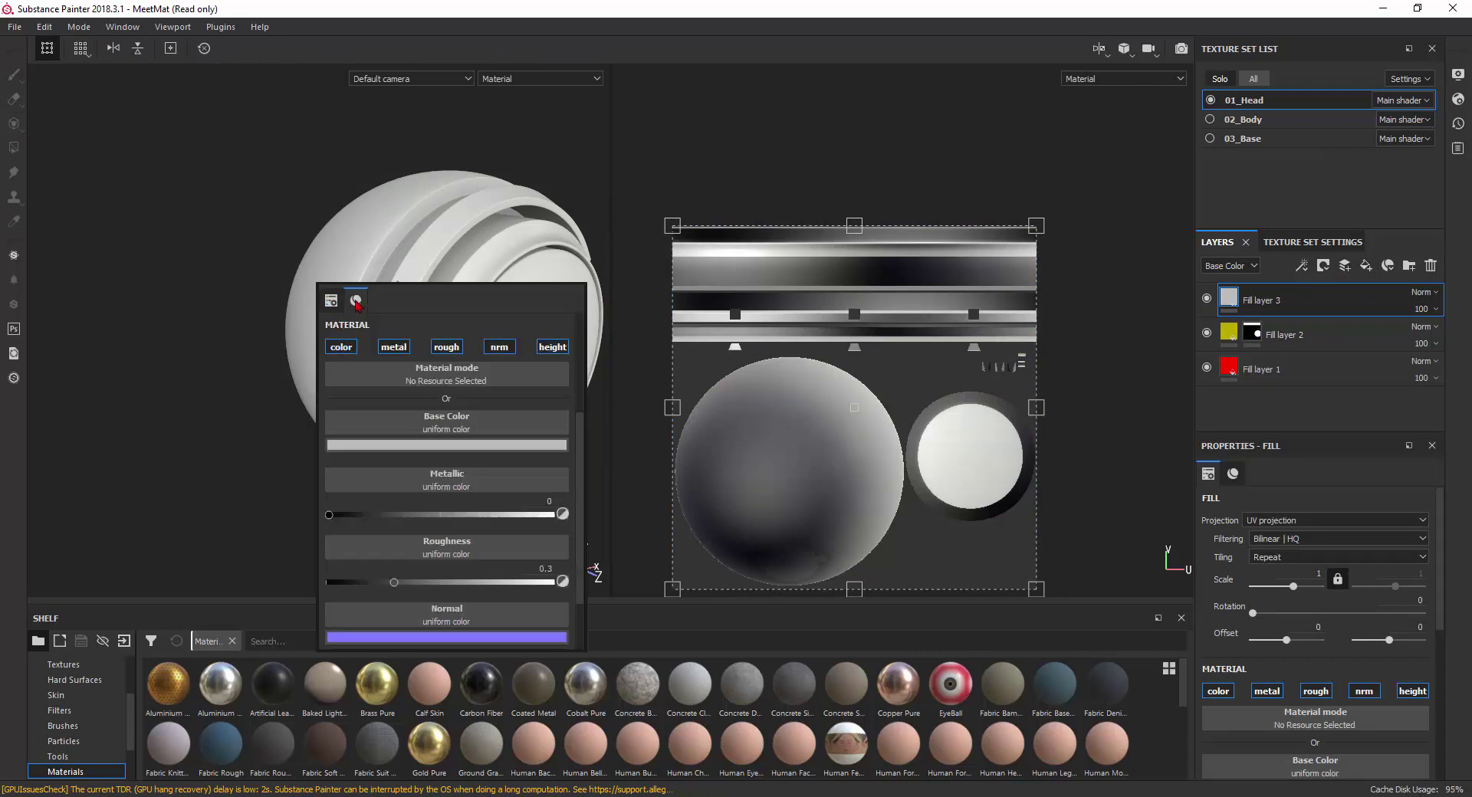
pyautogui.click(374, 446)
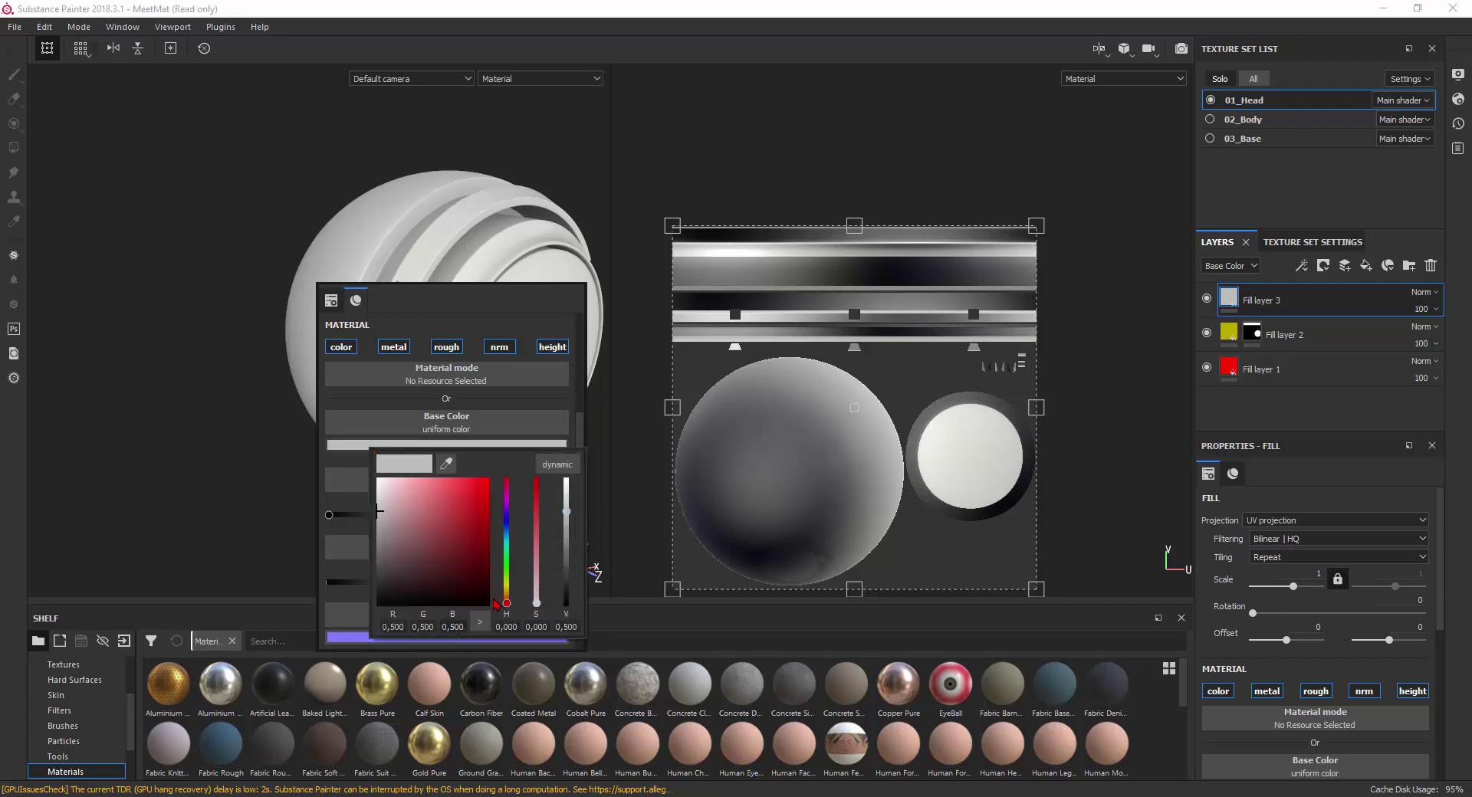
pyautogui.moveTo(506, 604); pyautogui.dragTo(502, 534)
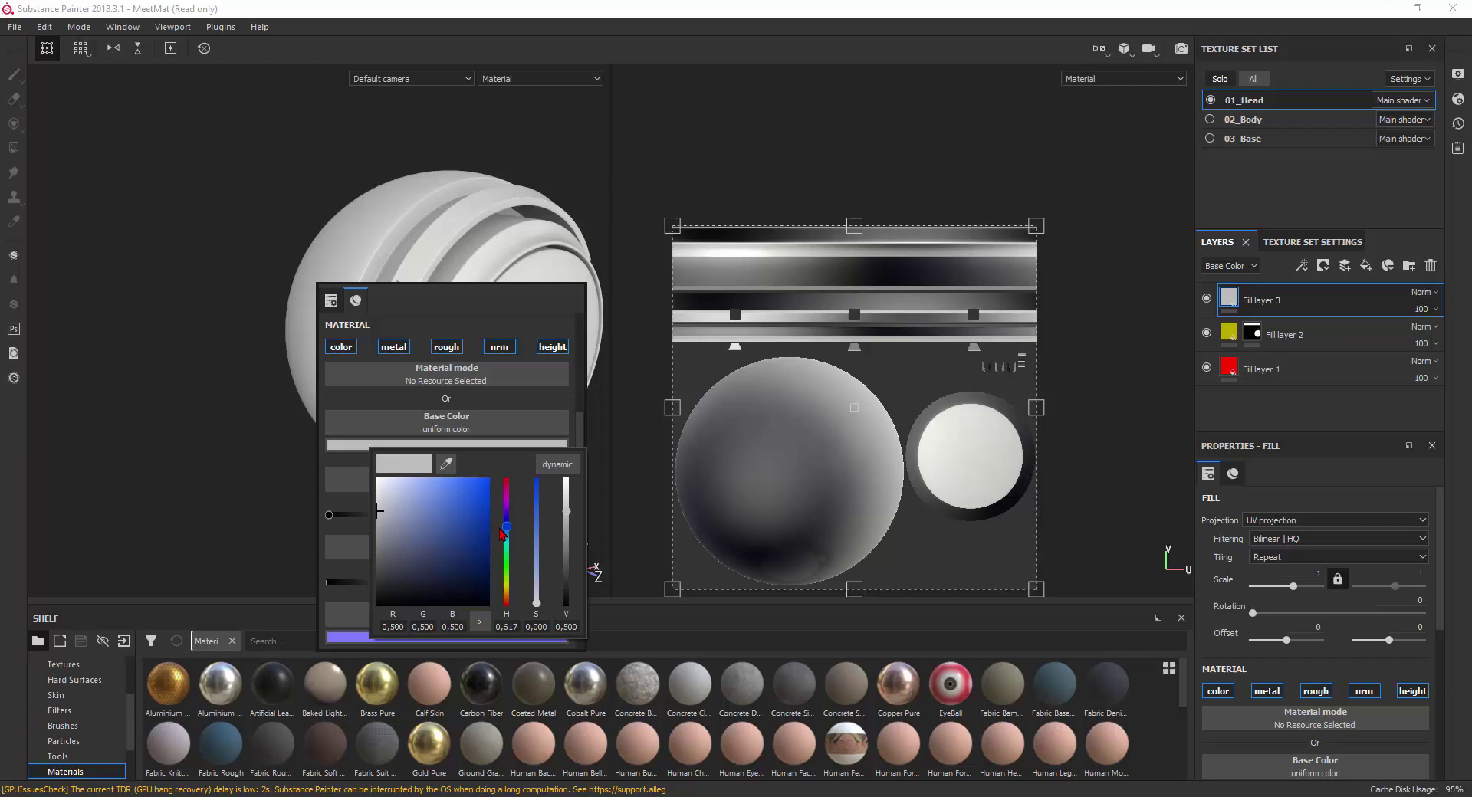
pyautogui.click(485, 490)
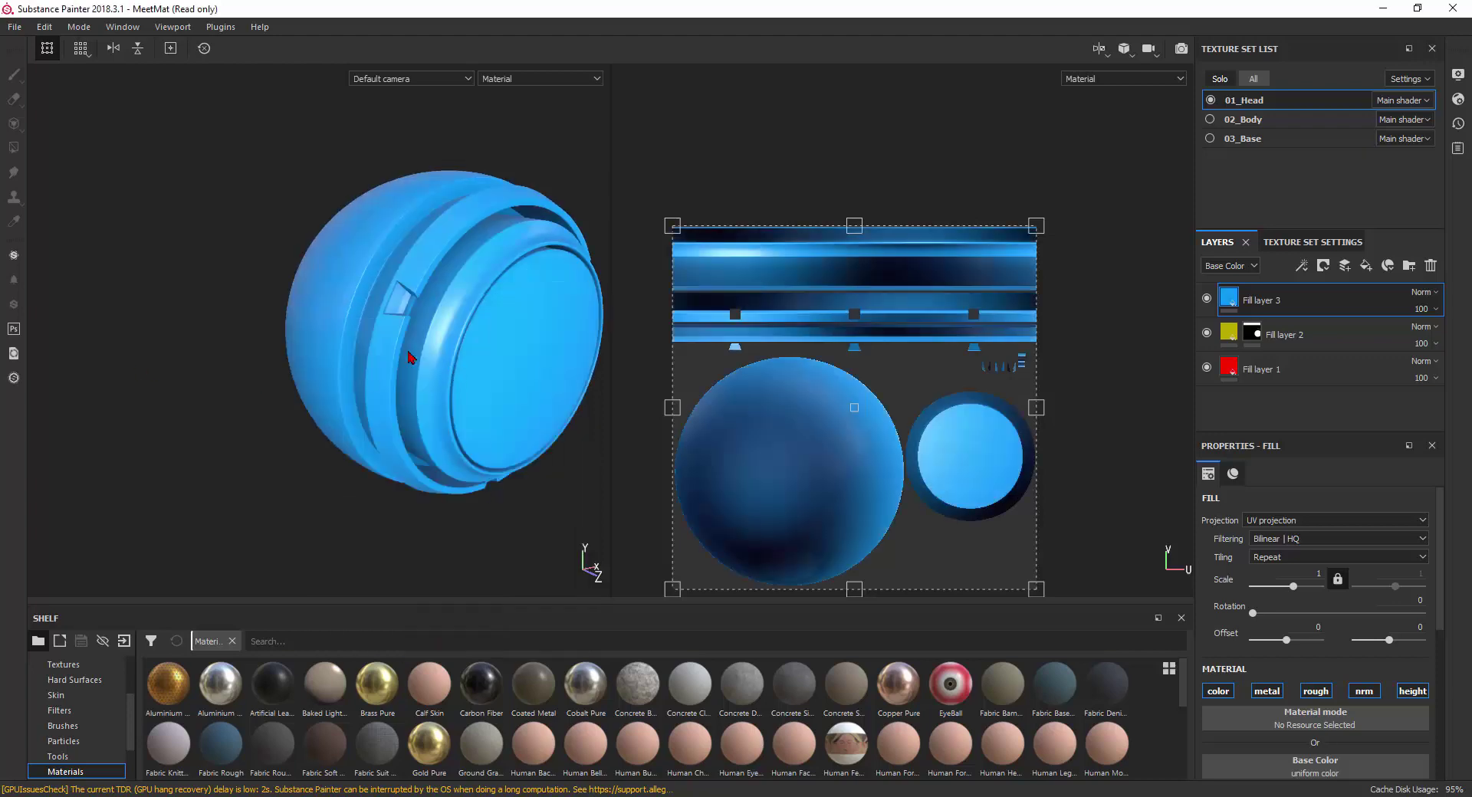
pyautogui.rightClick(410, 357)
pyautogui.click(1323, 266)
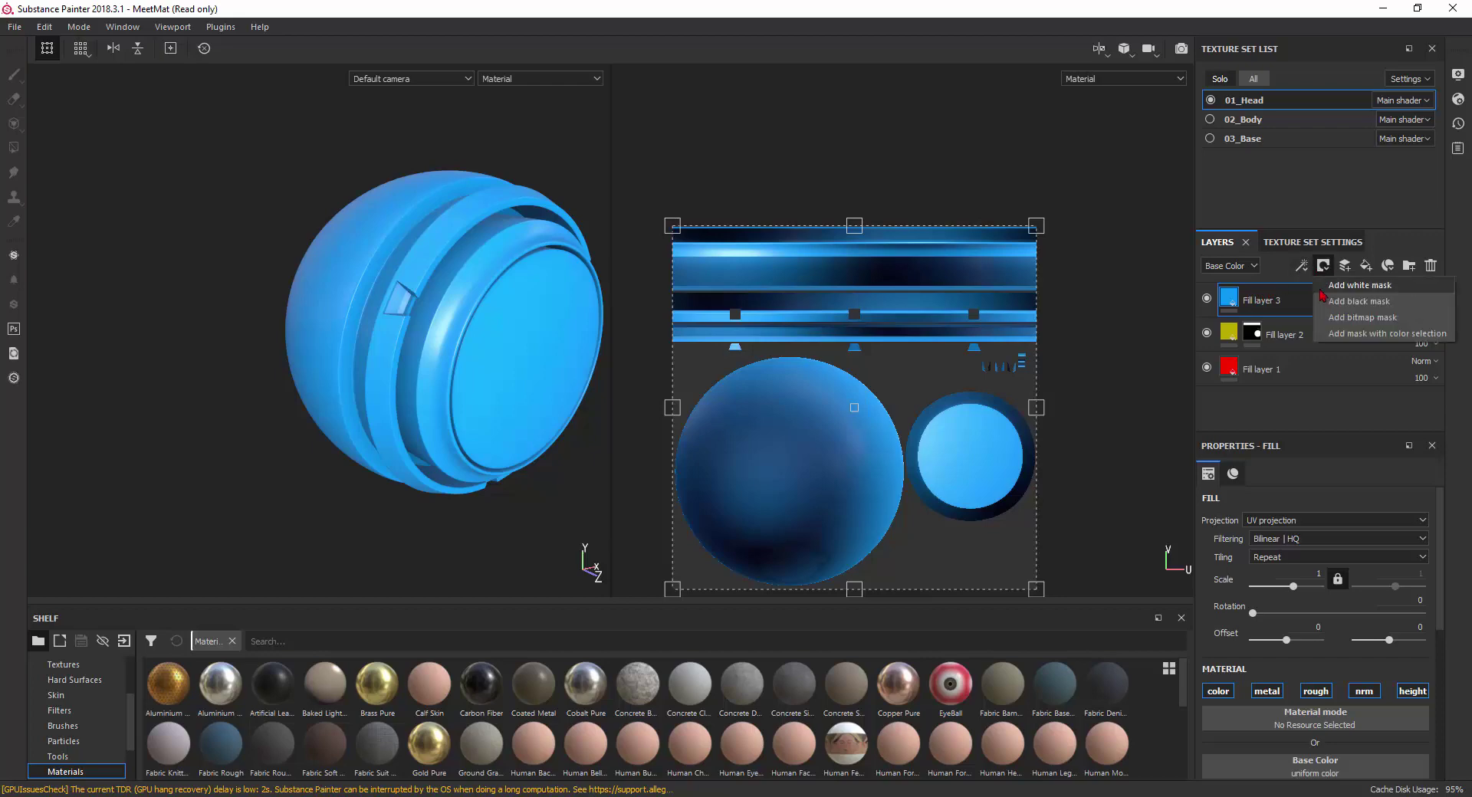
# Add a mask to Fill layer 3, try a paint stroke, and switch to polygon filling.
pyautogui.click(1357, 286)
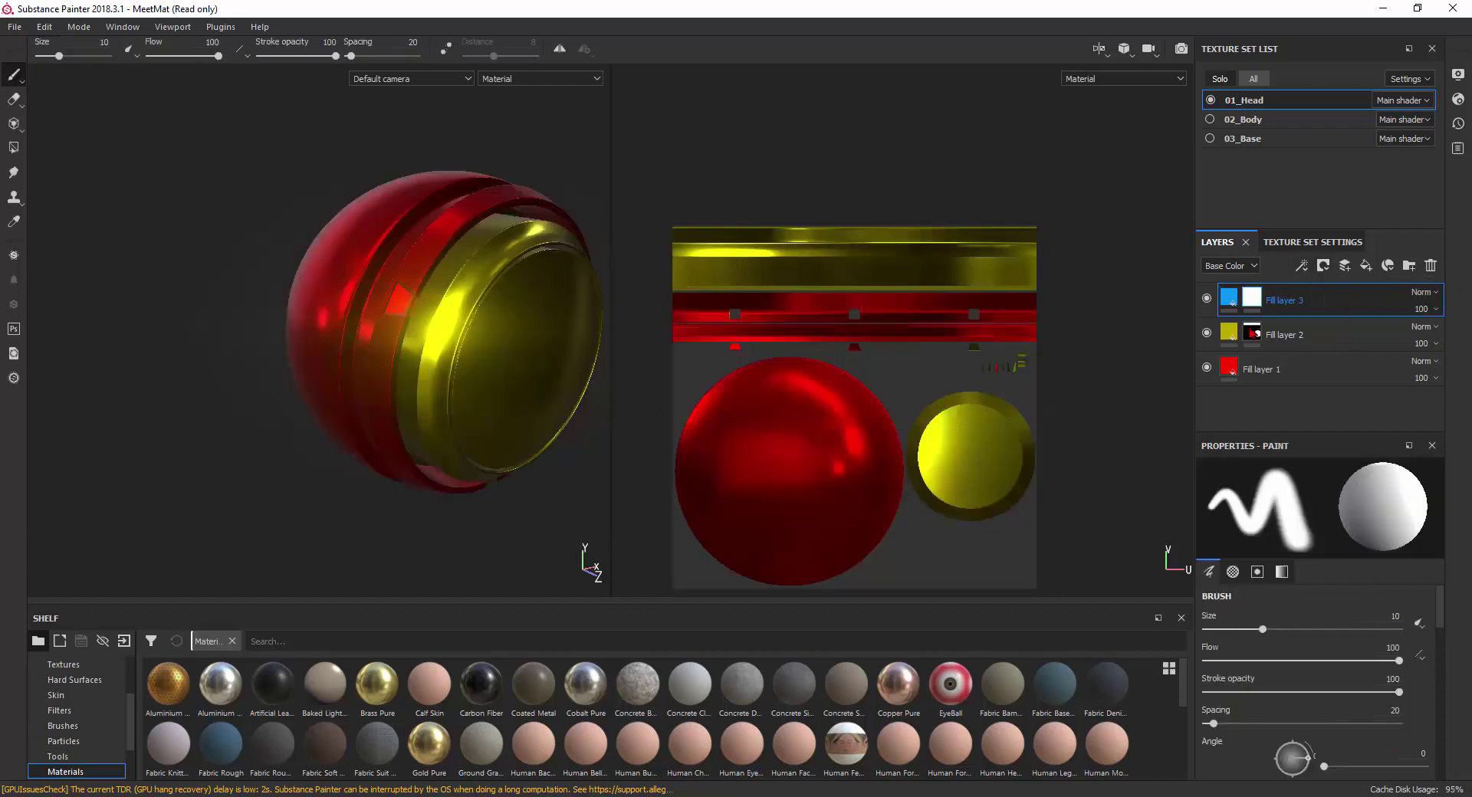
pyautogui.keyDown('alt'); pyautogui.moveTo(328, 305); pyautogui.dragTo(393, 315, button='right'); pyautogui.keyUp('alt')
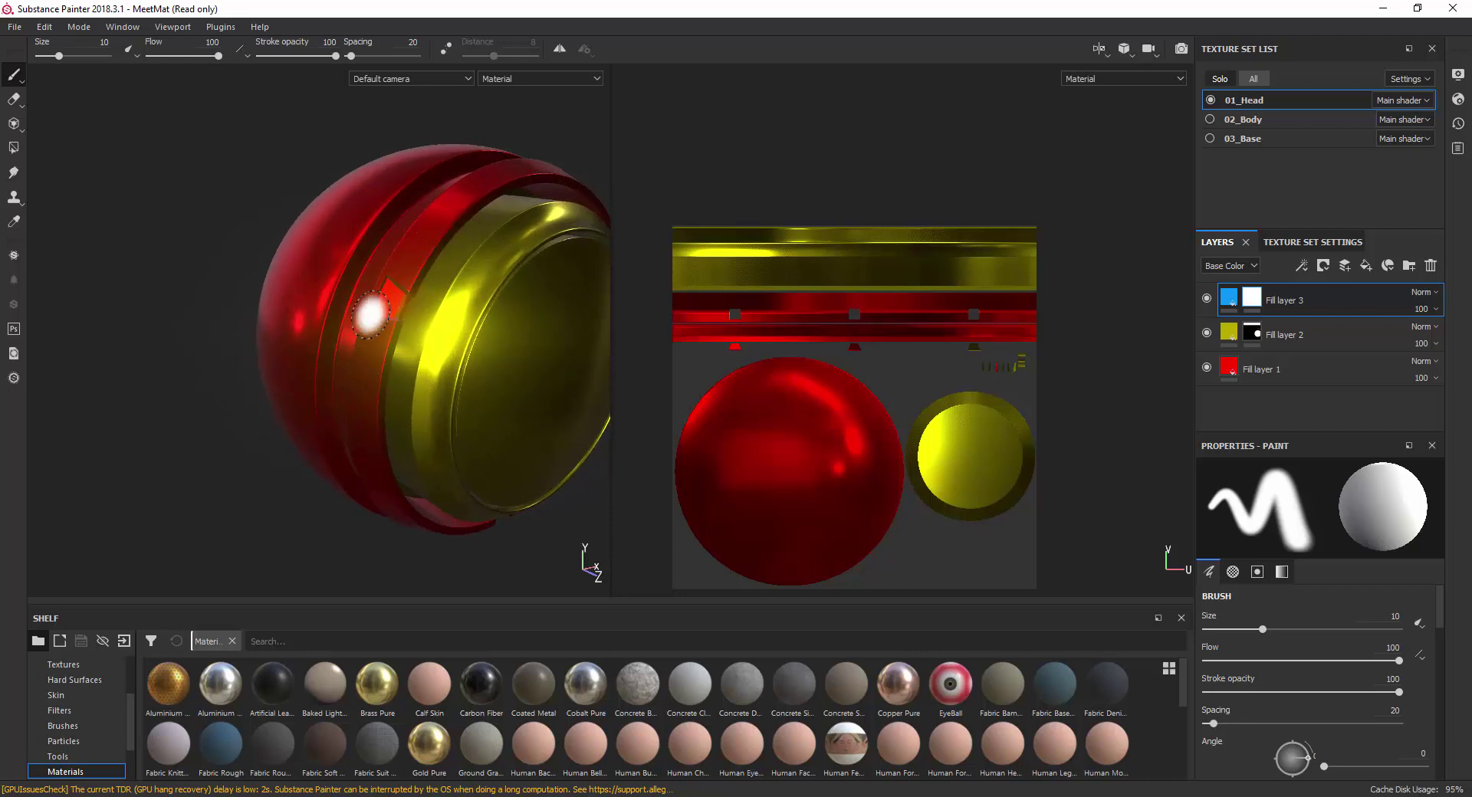
pyautogui.moveTo(370, 315); pyautogui.dragTo(393, 303)
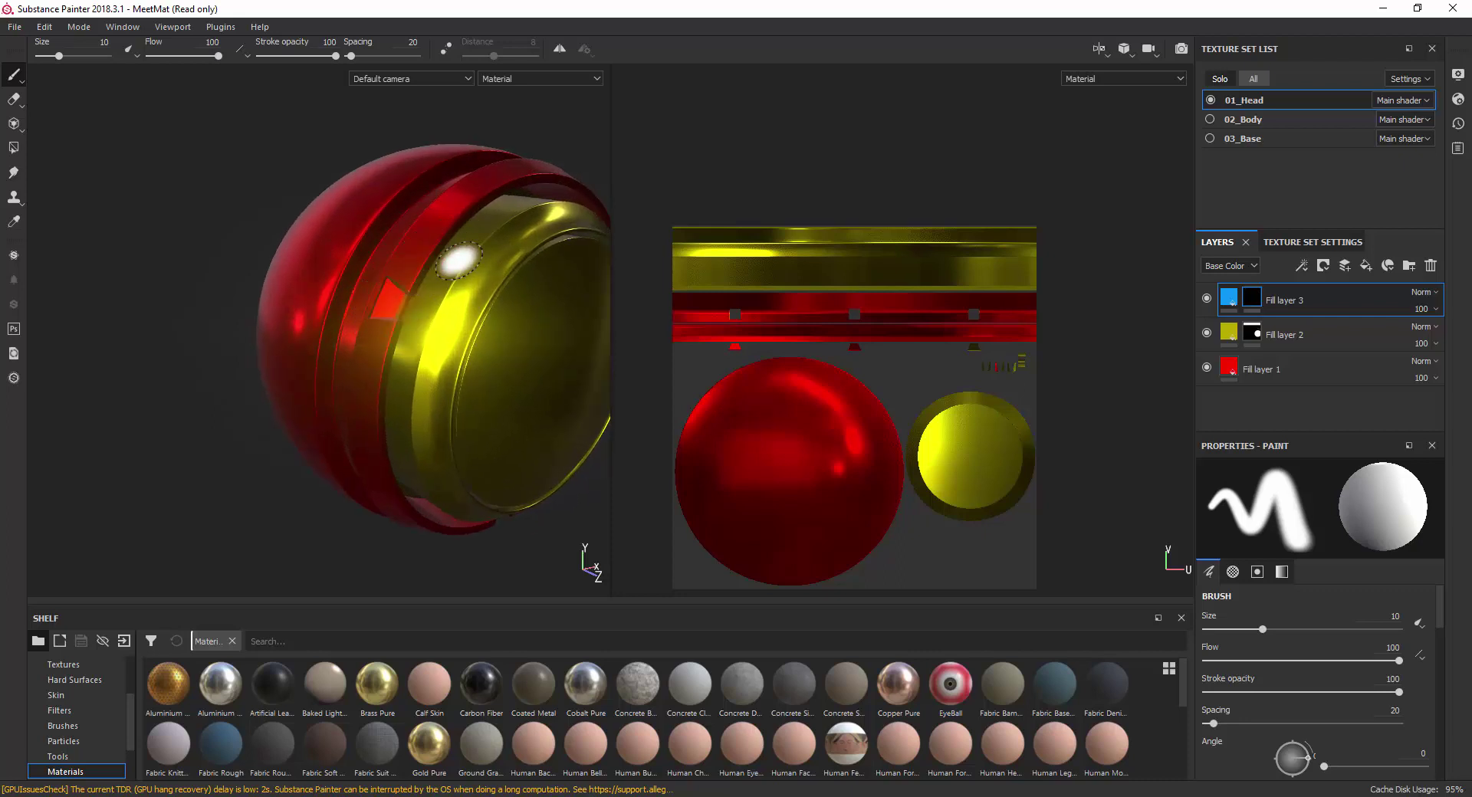
pyautogui.click(12, 149)
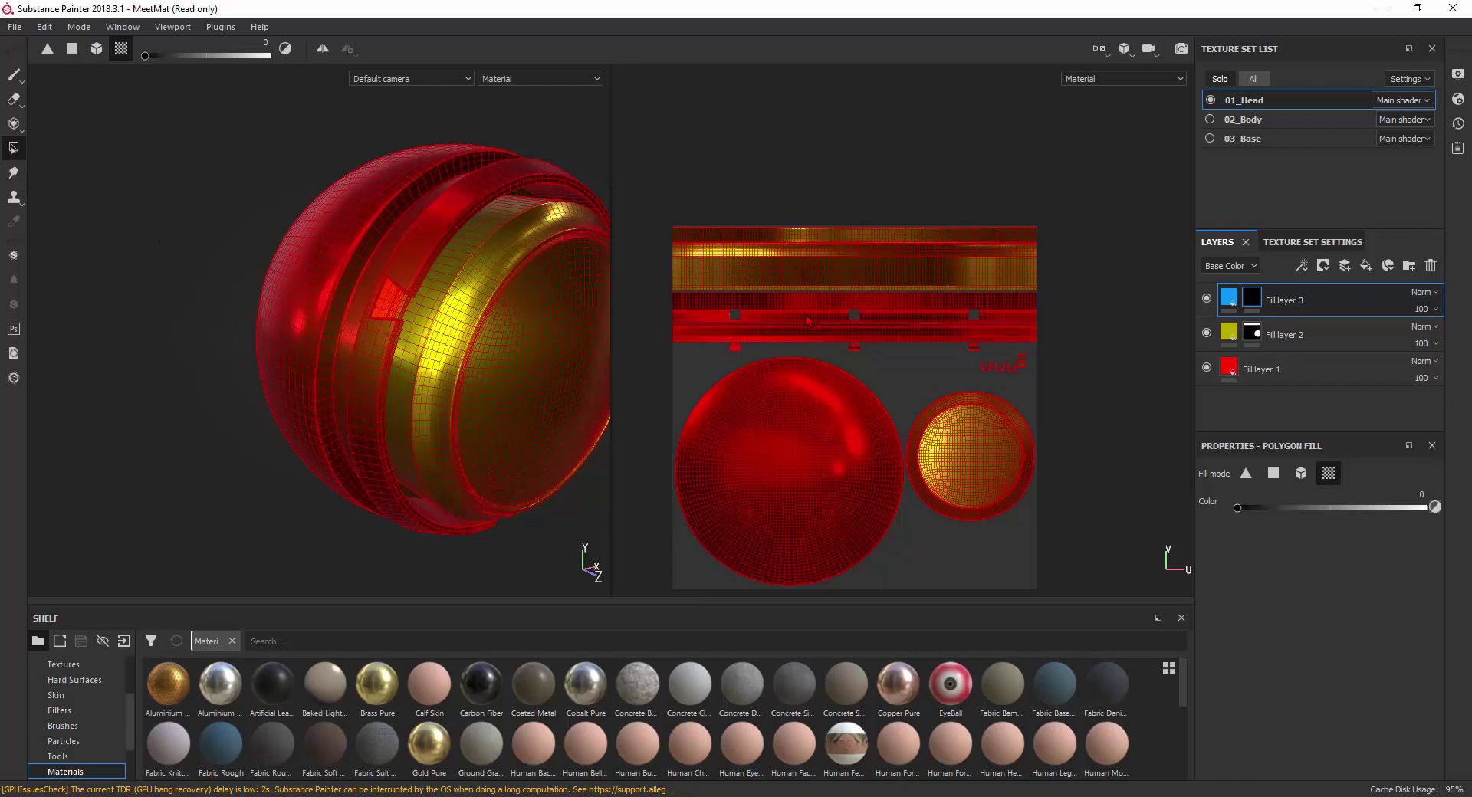
pyautogui.scroll(2, 807, 320)
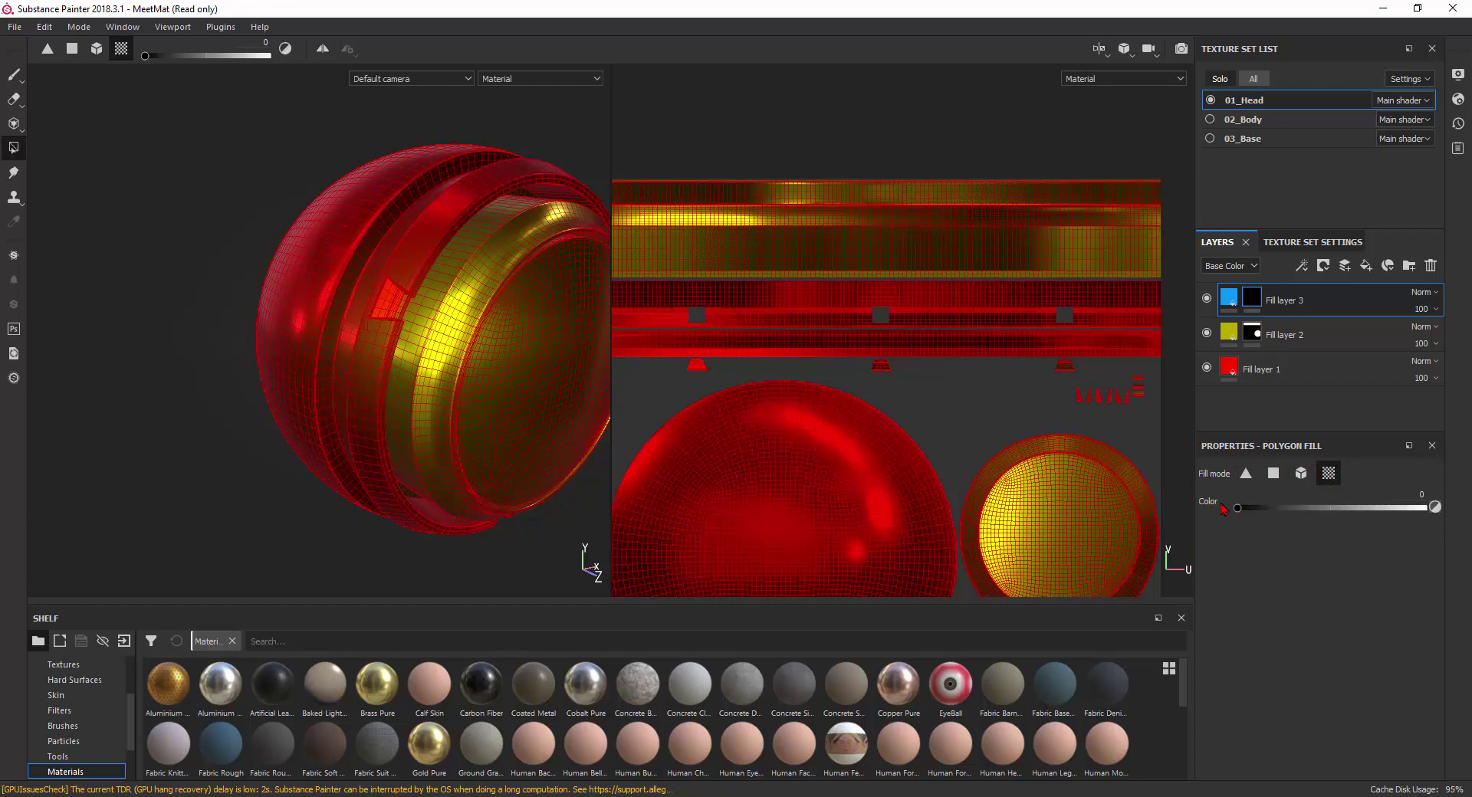
# Set the polygon fill colour to 1 and reveal blue on the outer ring's UV strip.
pyautogui.rightClick(922, 290)
pyautogui.moveTo(957, 325); pyautogui.dragTo(1161, 325)
pyautogui.click(929, 319)
pyautogui.scroll(2, 491, 315)
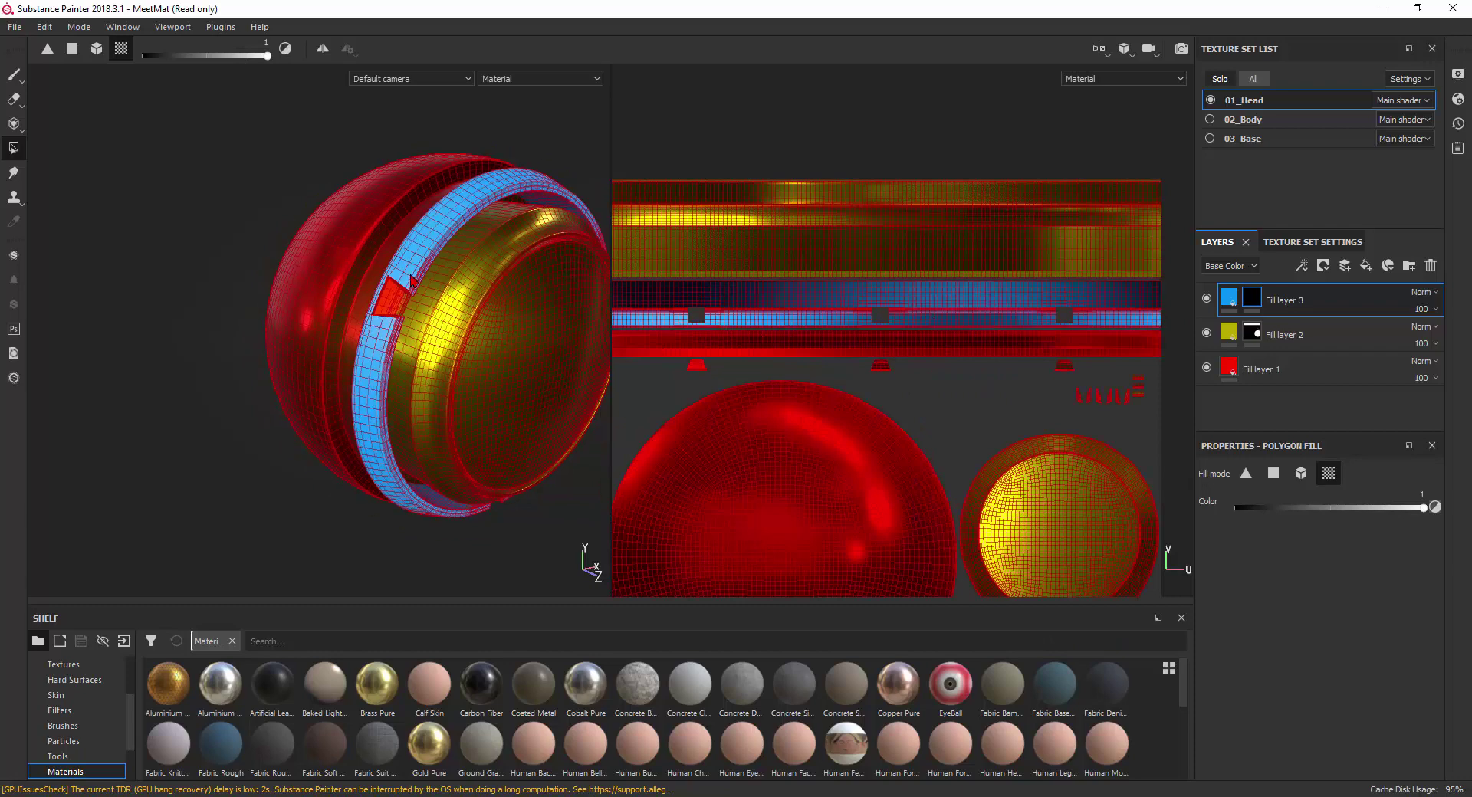
pyautogui.scroll(2, 444, 303)
pyautogui.scroll(3, 408, 294)
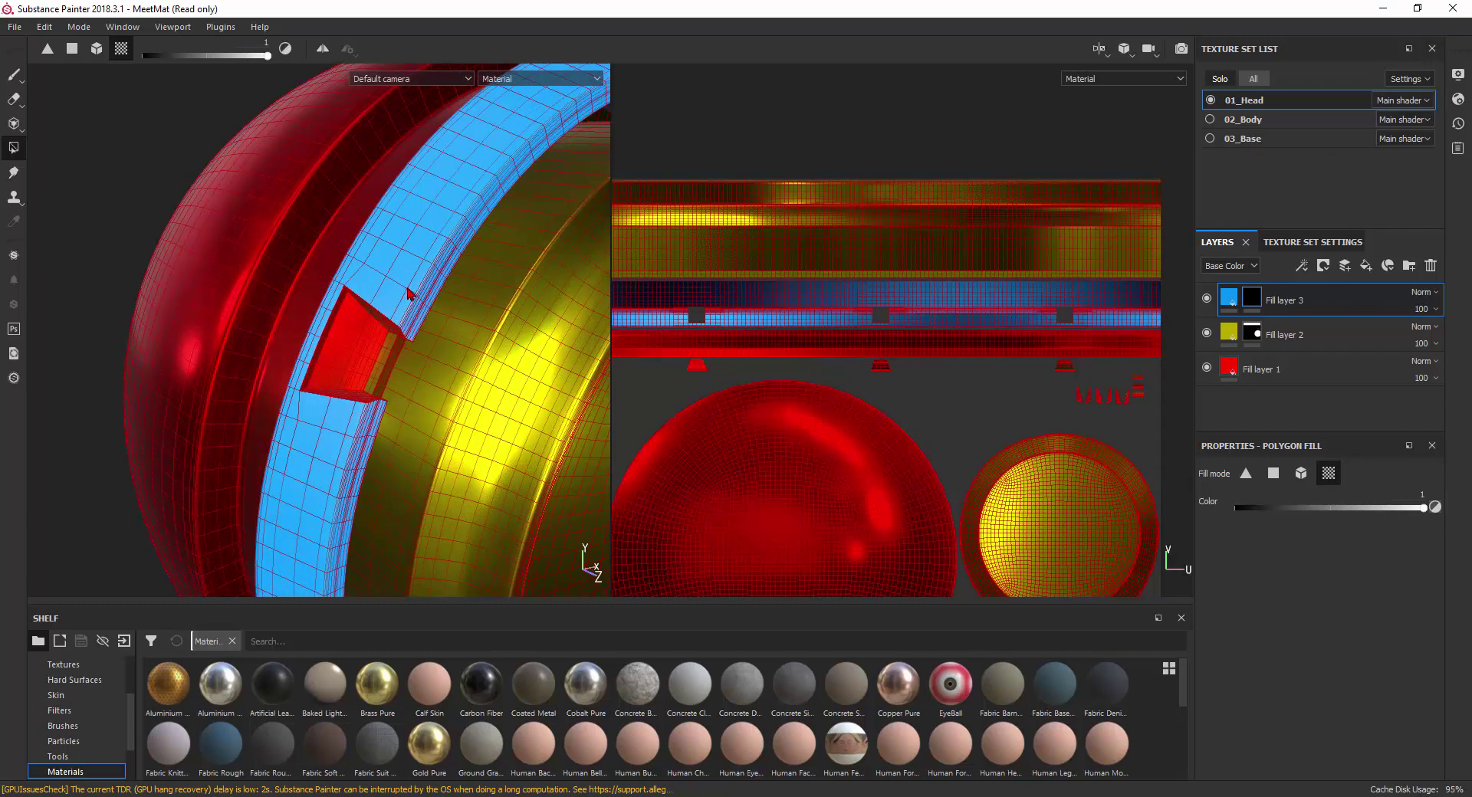
pyautogui.click(13, 74)
pyautogui.scroll(-3, 270, 246)
pyautogui.scroll(-2, 296, 287)
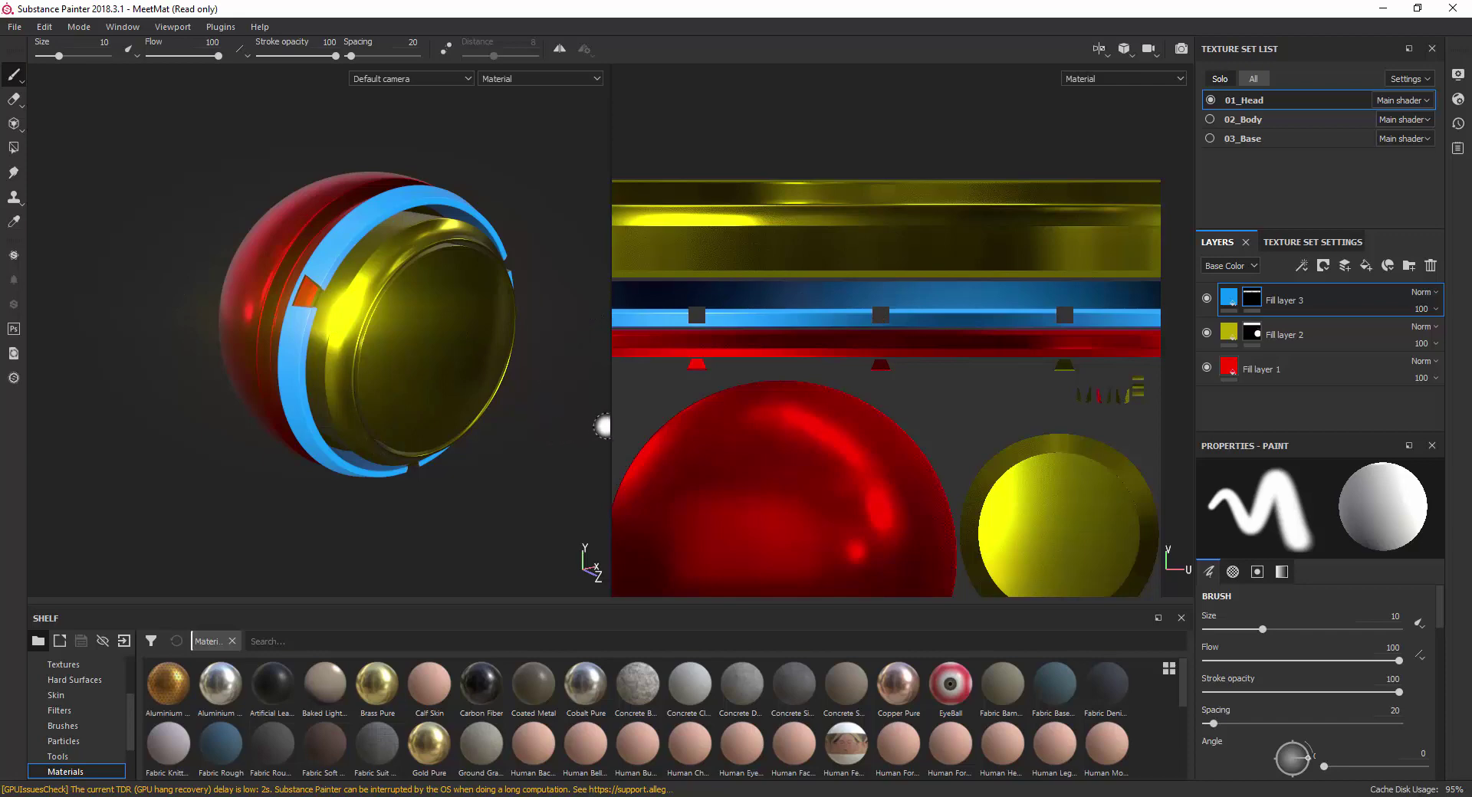
pyautogui.scroll(-1, 771, 444)
pyautogui.scroll(-2, 772, 444)
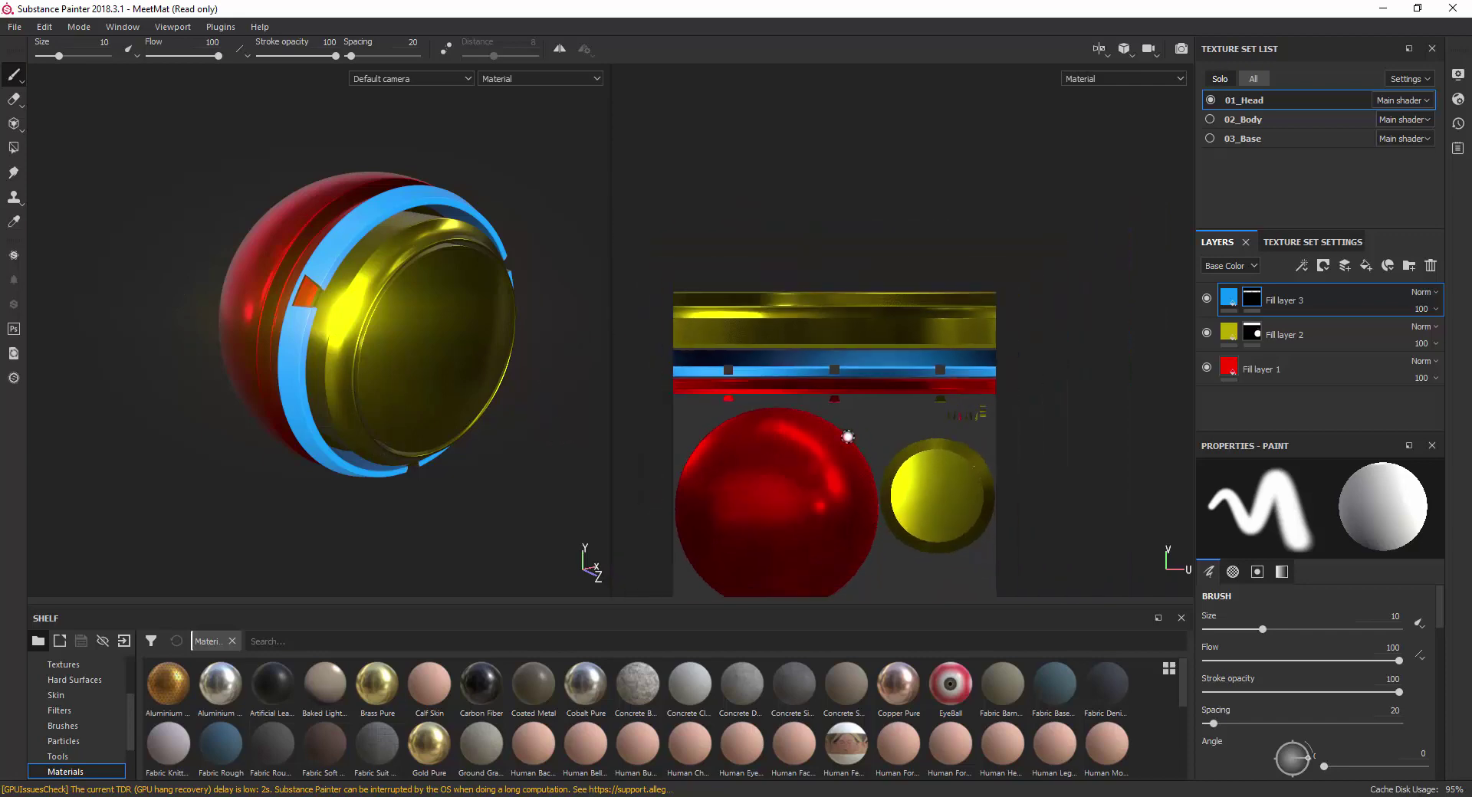
# Delete Fill layers 3, 2 and 1, leaving the 01_Head stack empty.
pyautogui.click(1429, 269)
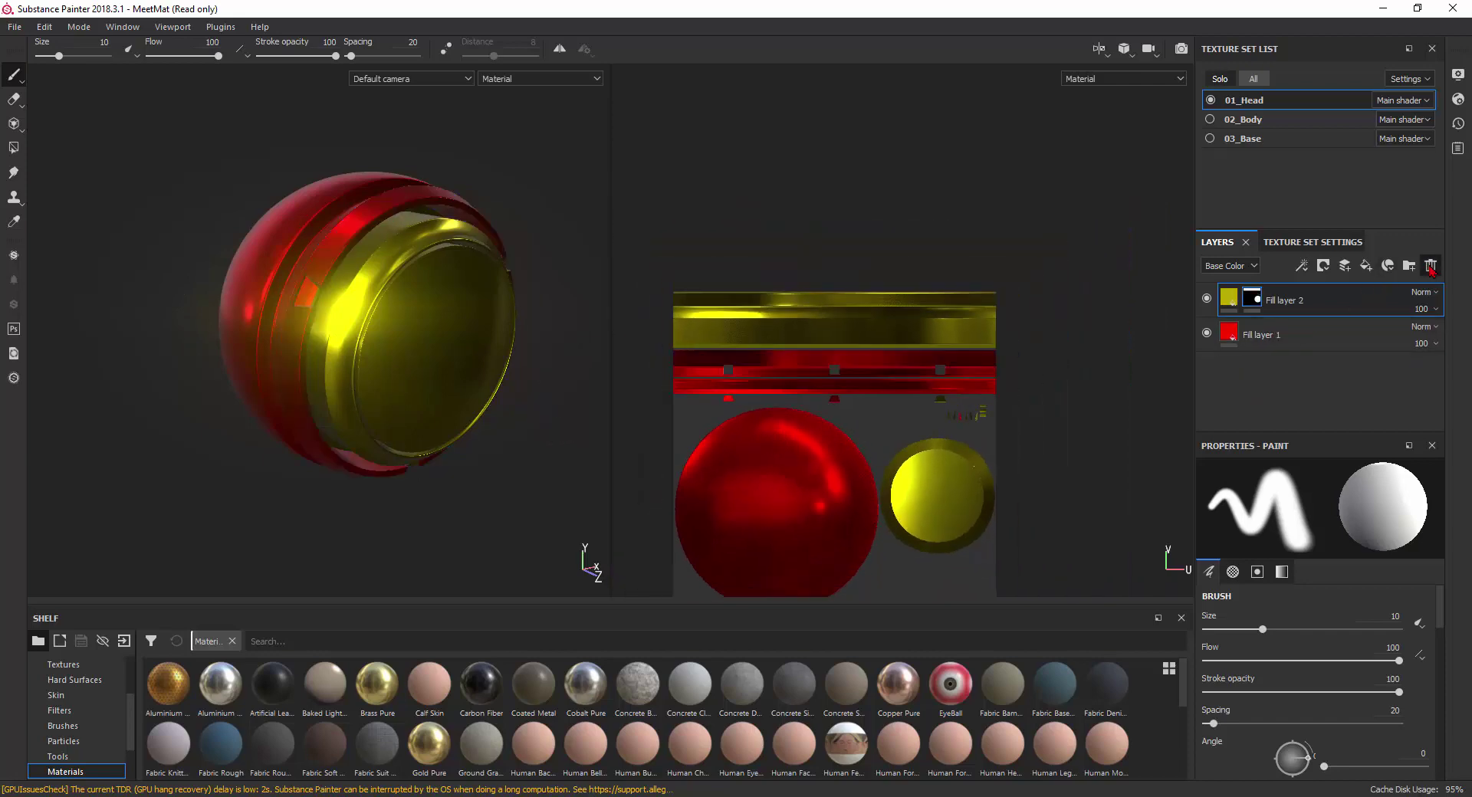
pyautogui.click(1430, 268)
pyautogui.click(1430, 268)
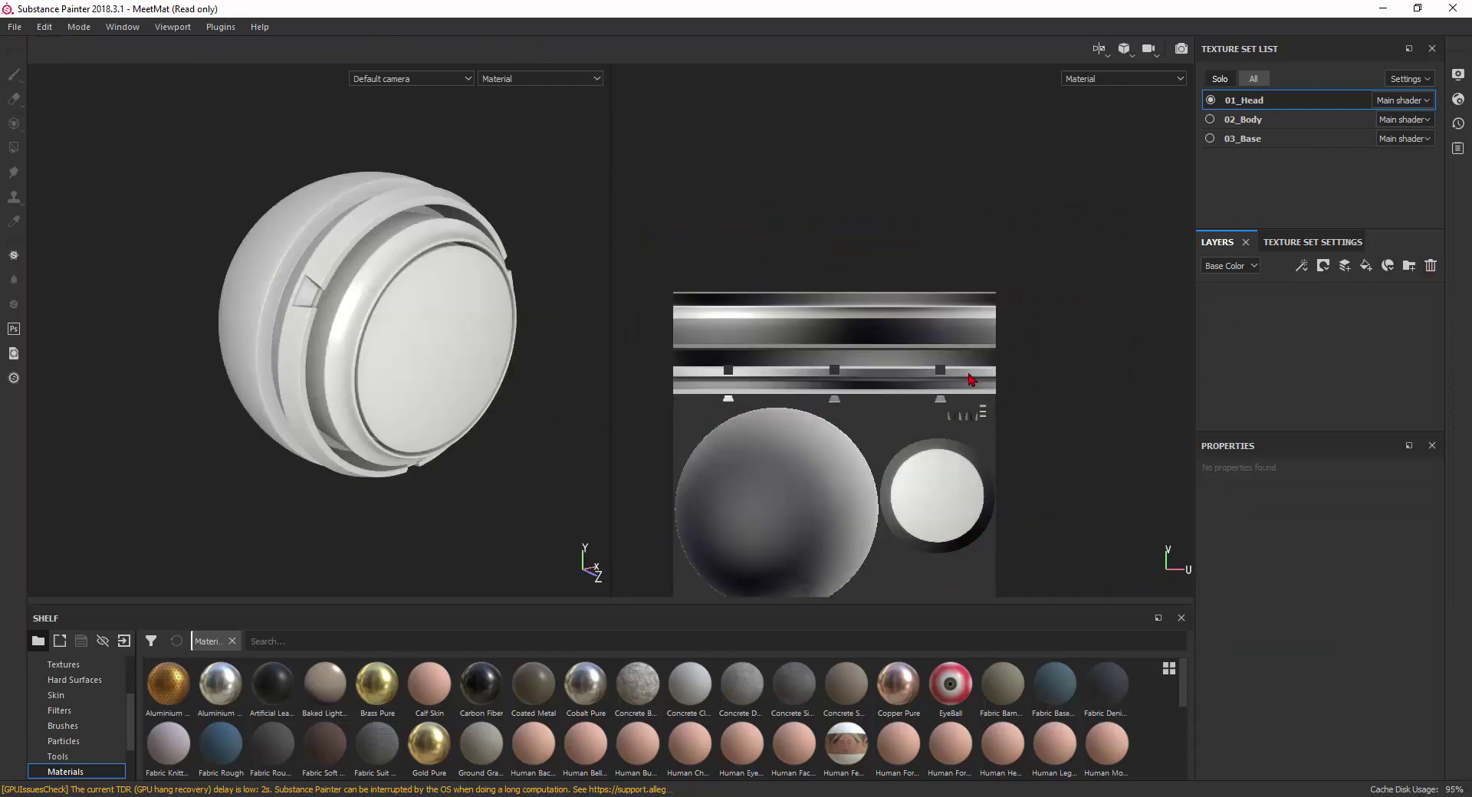
pyautogui.scroll(1, 1013, 381)
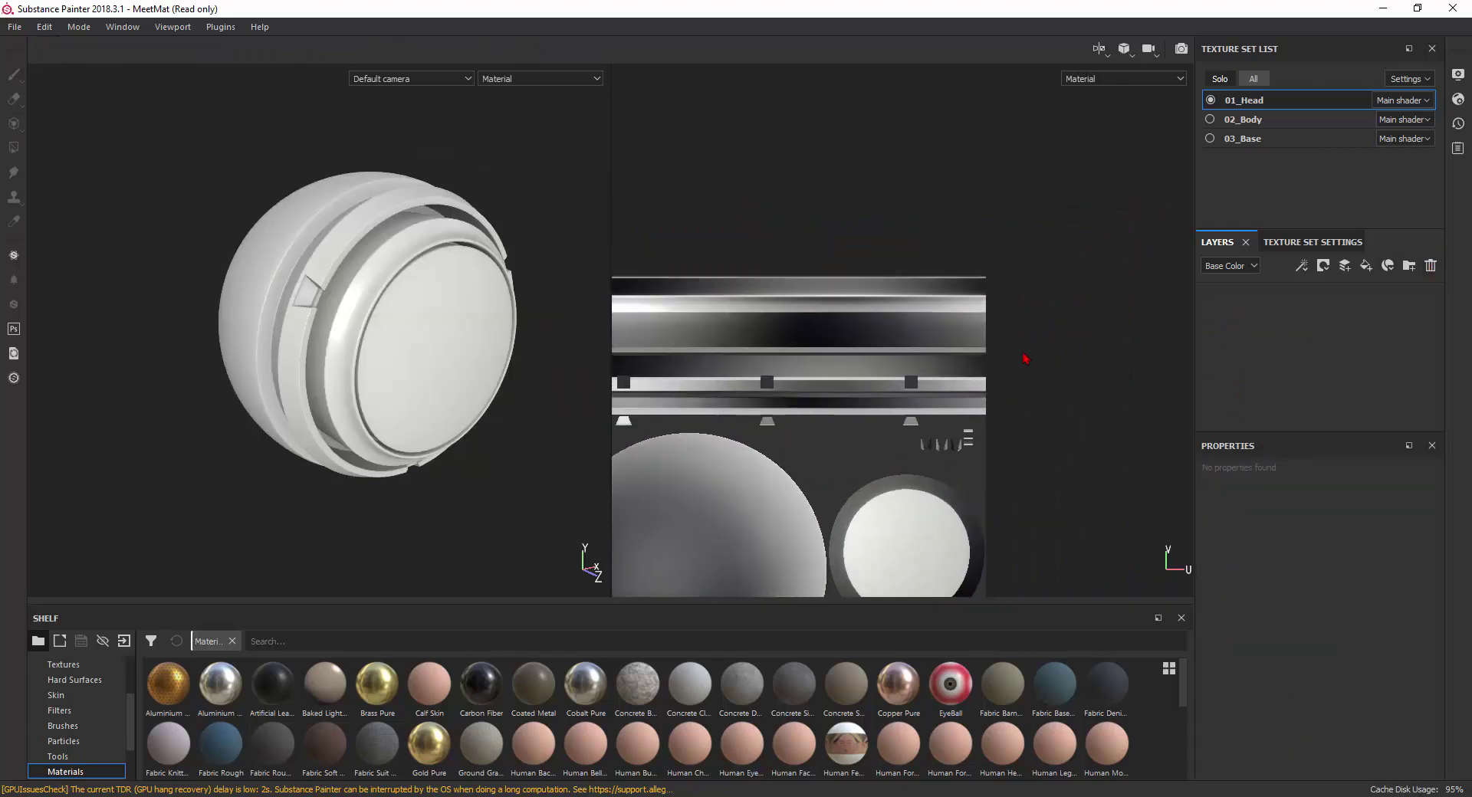
pyautogui.scroll(-2, 1025, 369)
pyautogui.scroll(-2, 1024, 368)
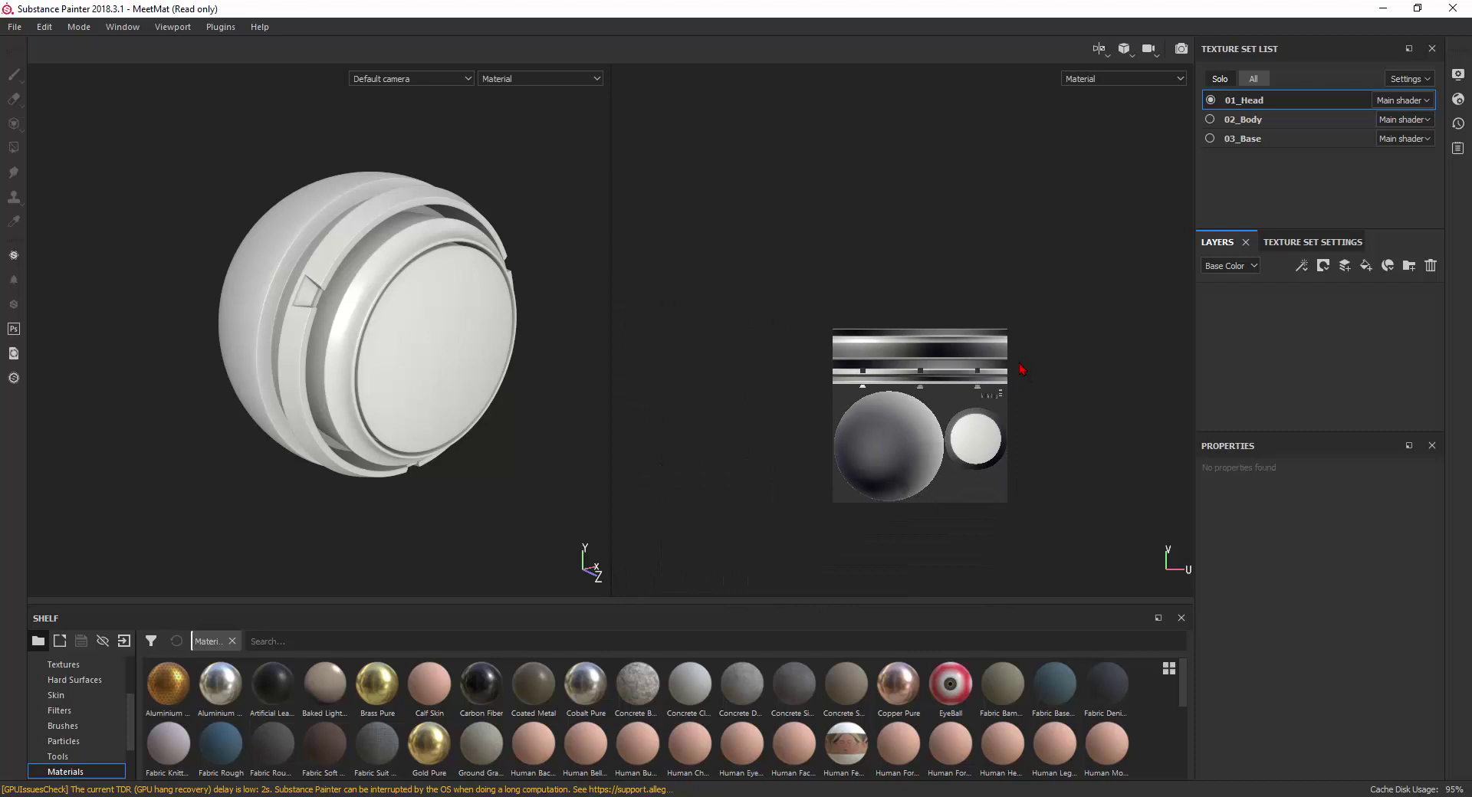
pyautogui.moveTo(1020, 372); pyautogui.dragTo(1048, 247, button='middle')
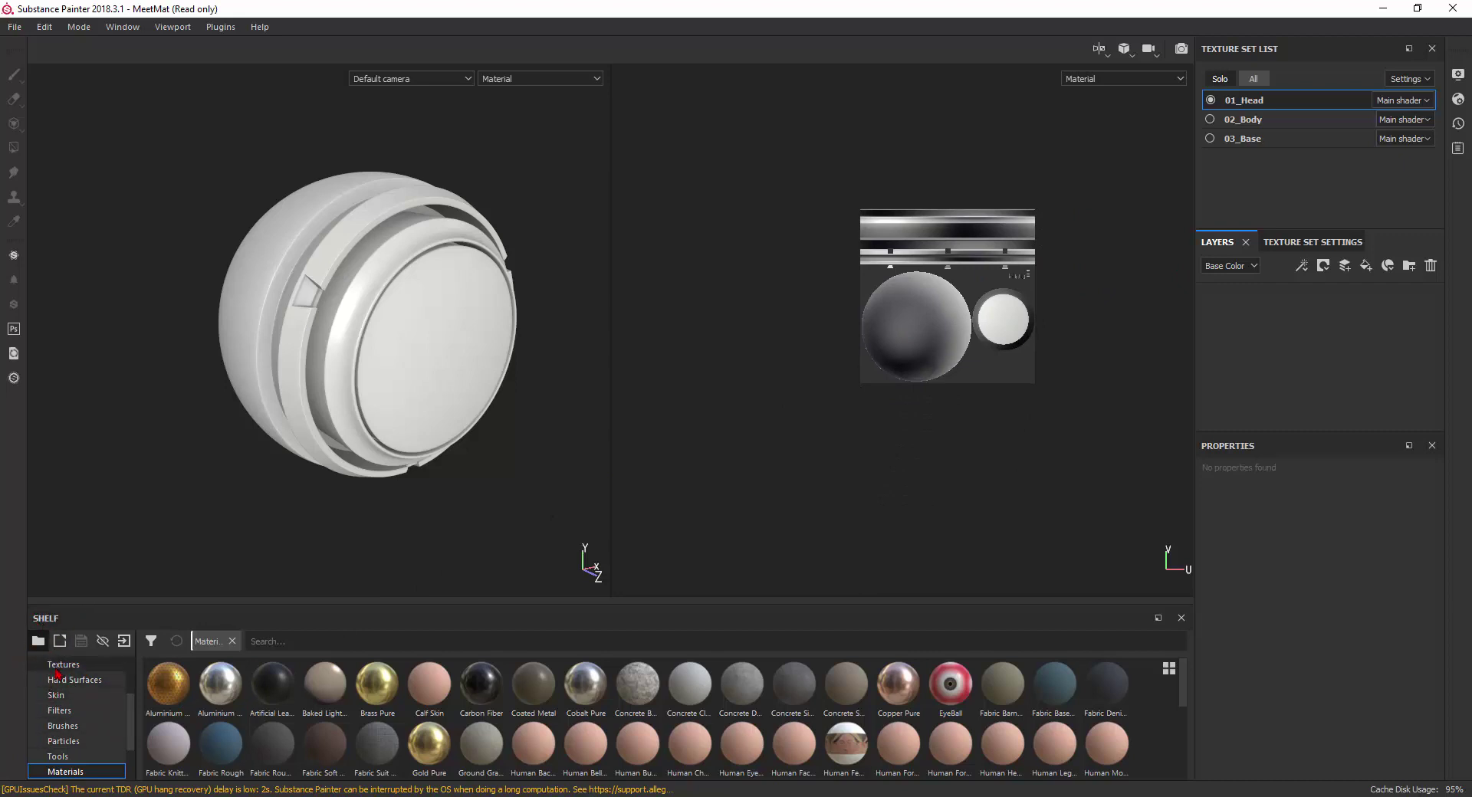
pyautogui.scroll(-2, 57, 673)
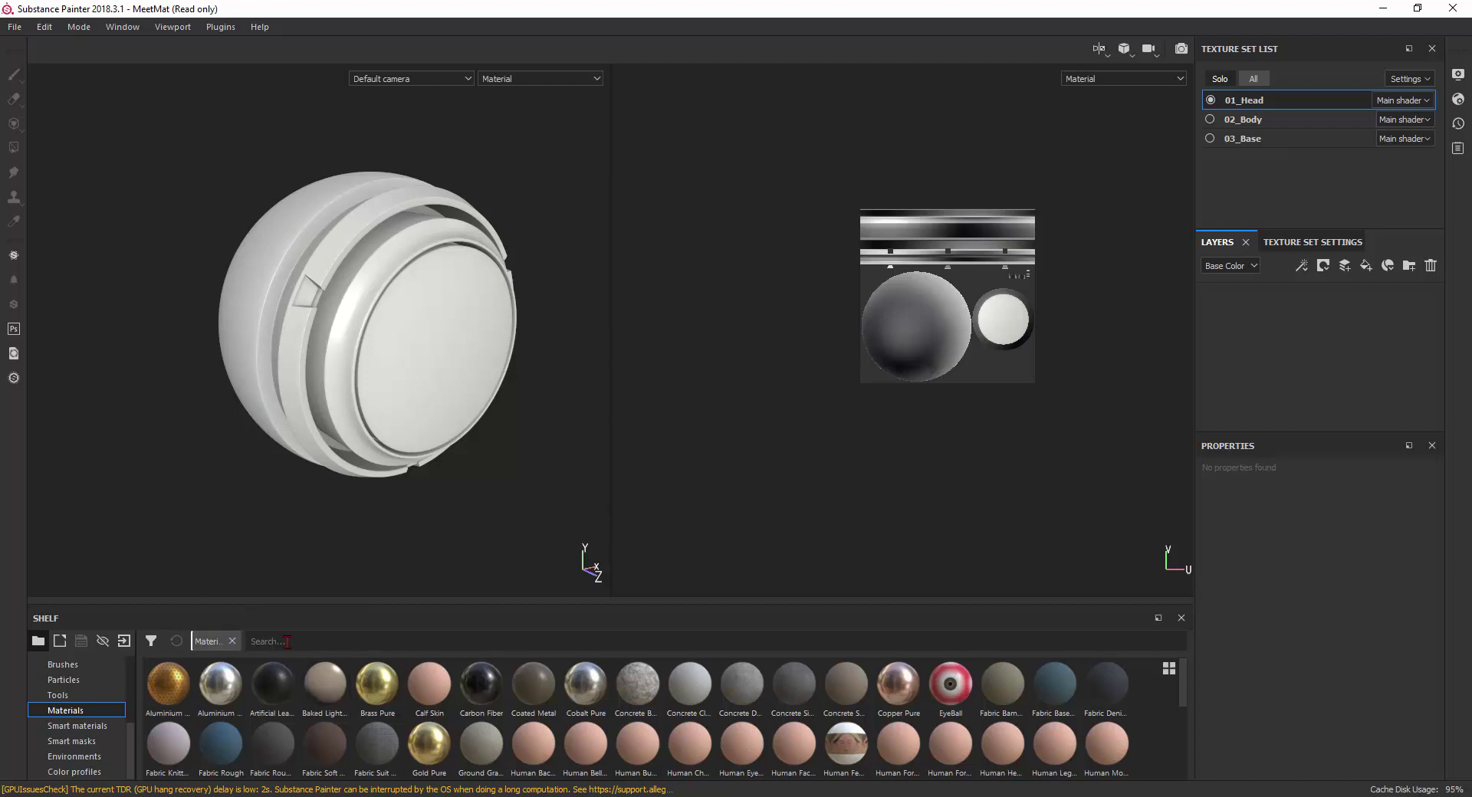
# Apply Aluminium Insulator to the head and set its fill scale to 5.
pyautogui.moveTo(167, 691); pyautogui.dragTo(278, 322)
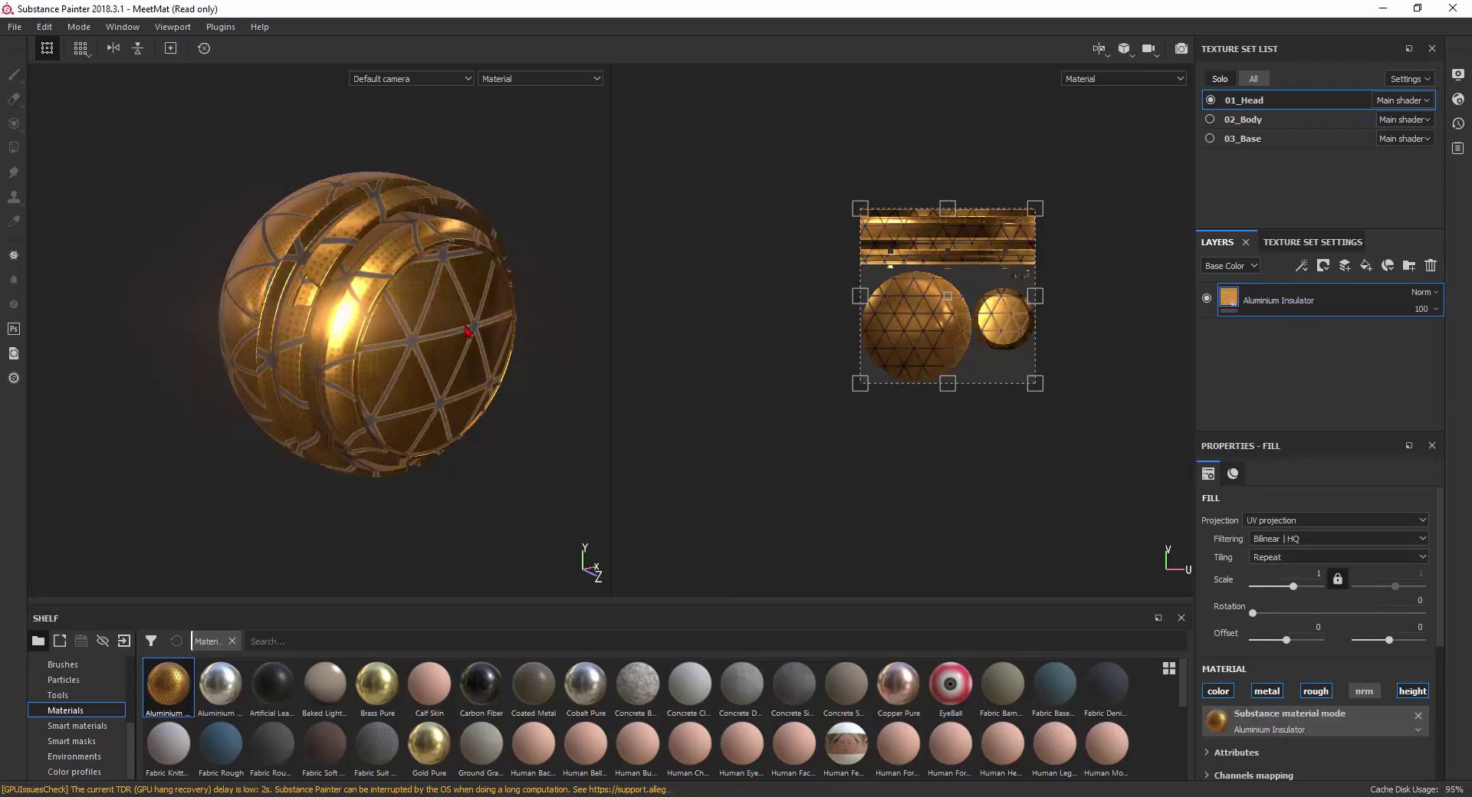
pyautogui.keyDown('alt'); pyautogui.moveTo(466, 330); pyautogui.dragTo(335, 328); pyautogui.keyUp('alt')
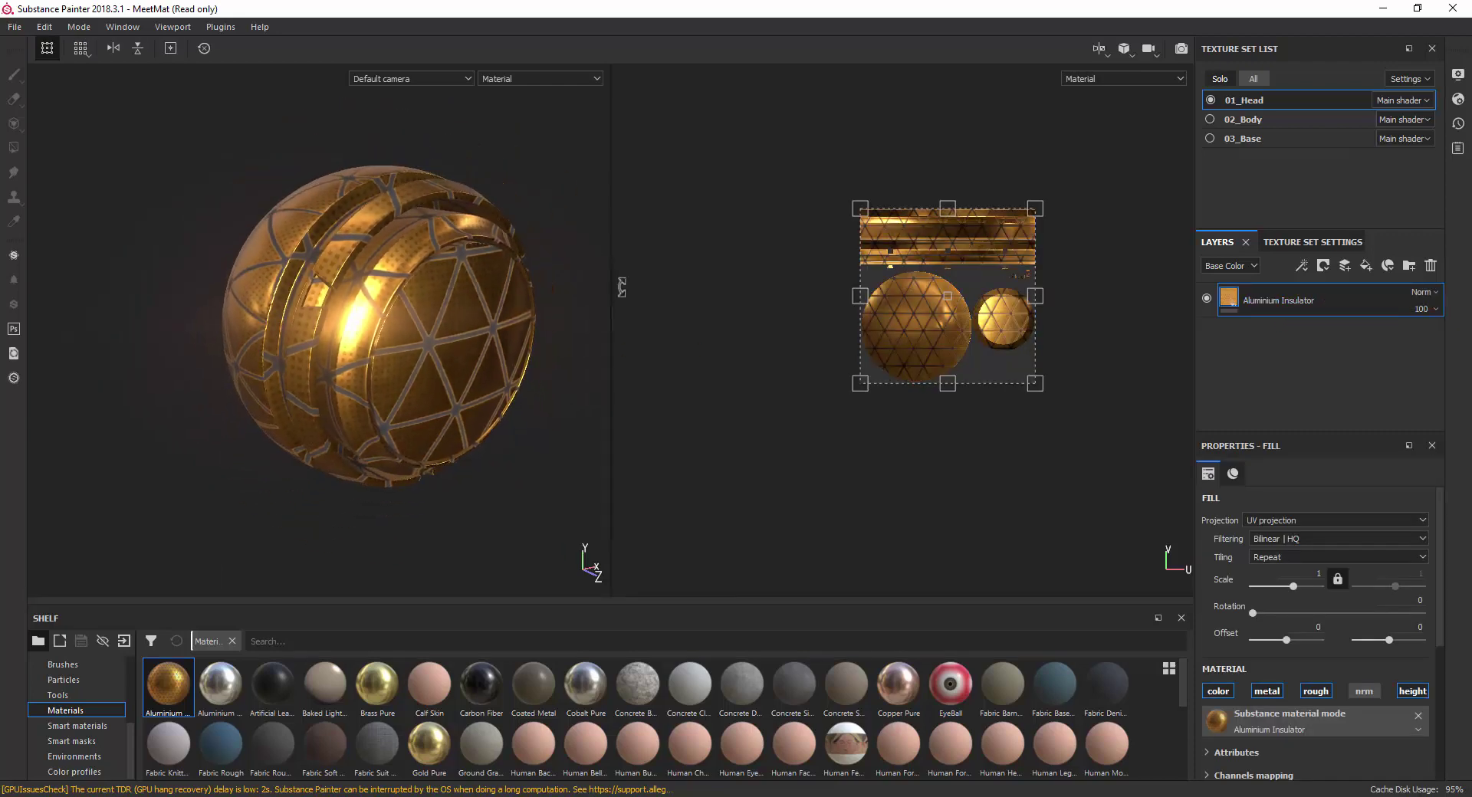
pyautogui.rightClick(729, 236)
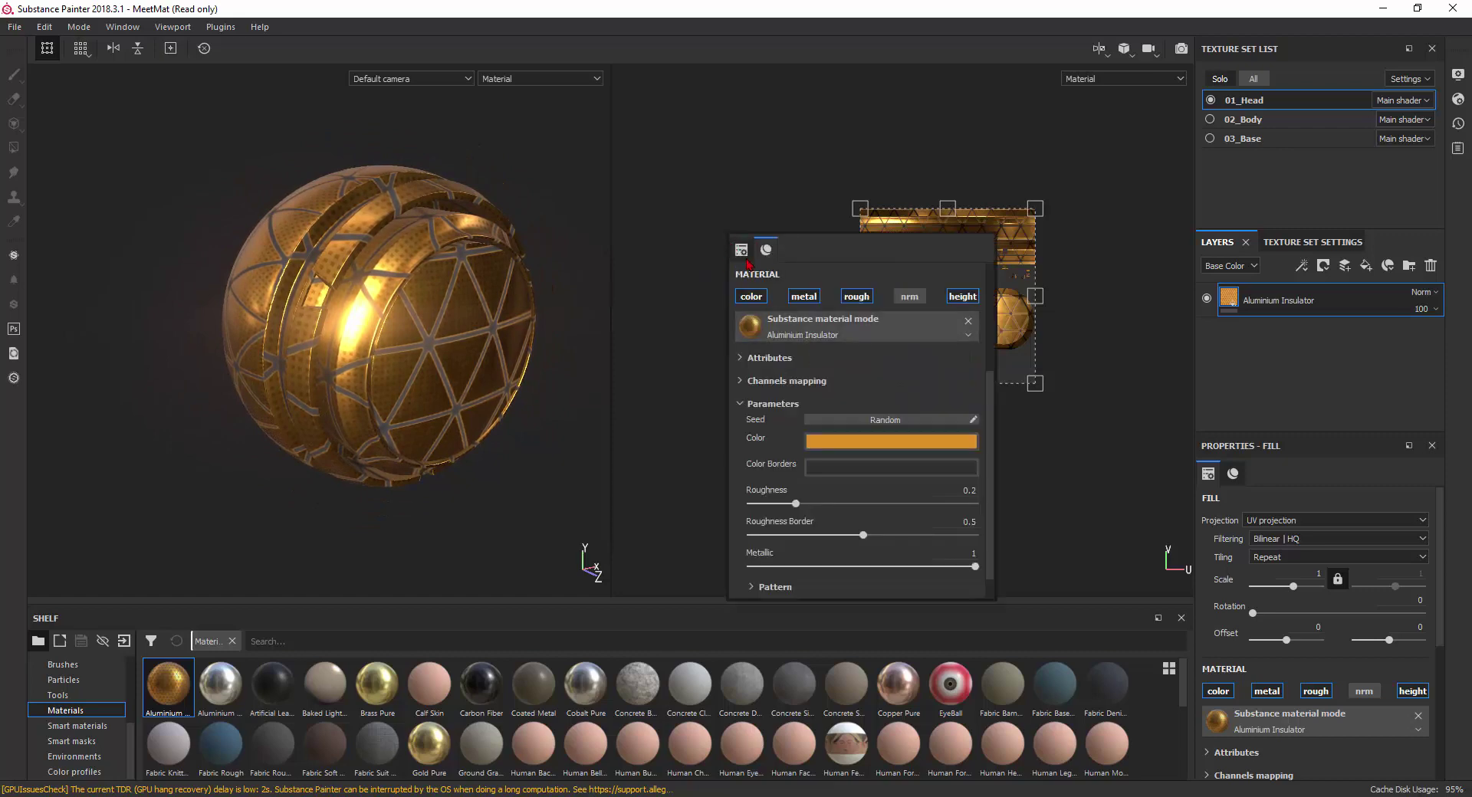
pyautogui.click(741, 252)
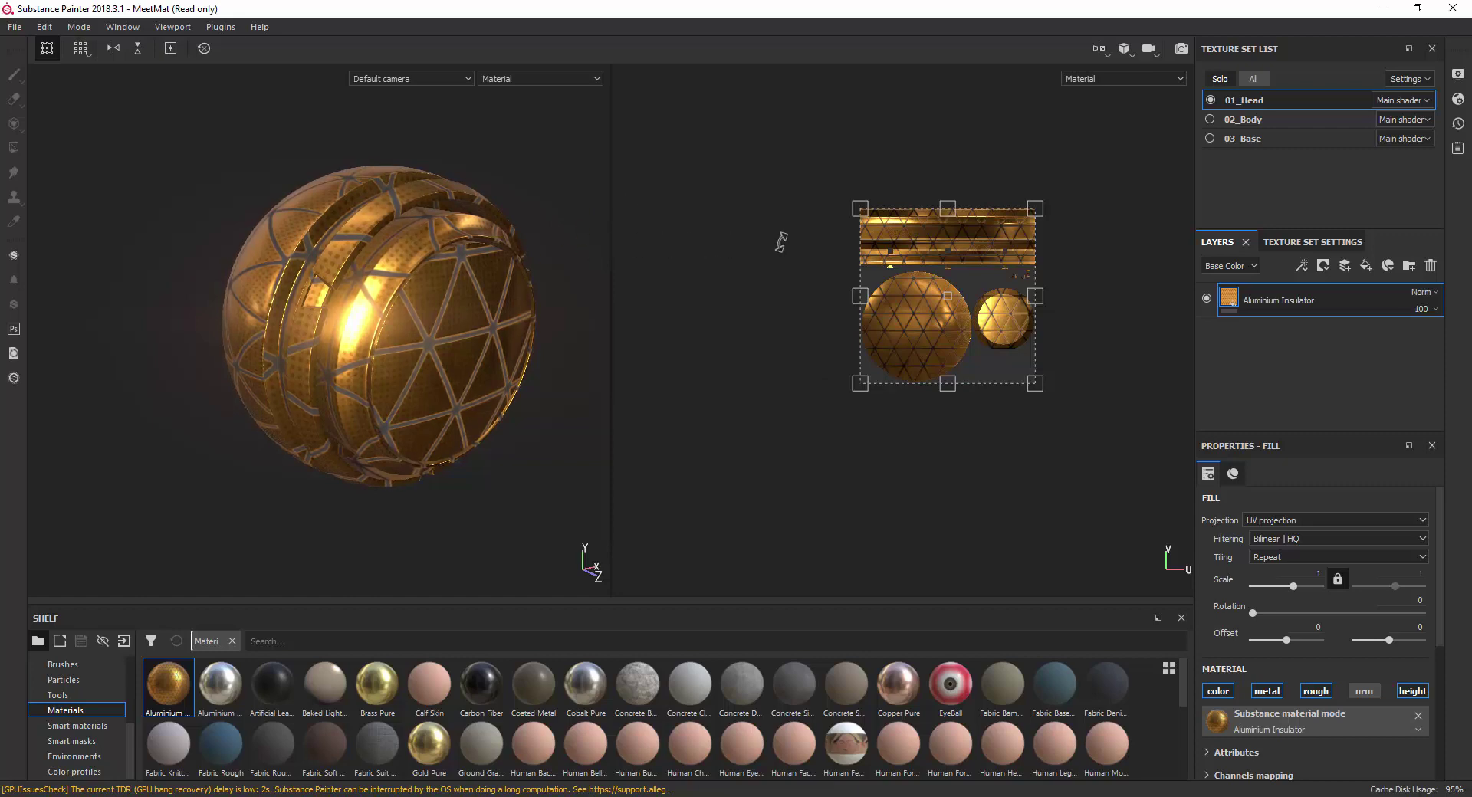
pyautogui.press('p')
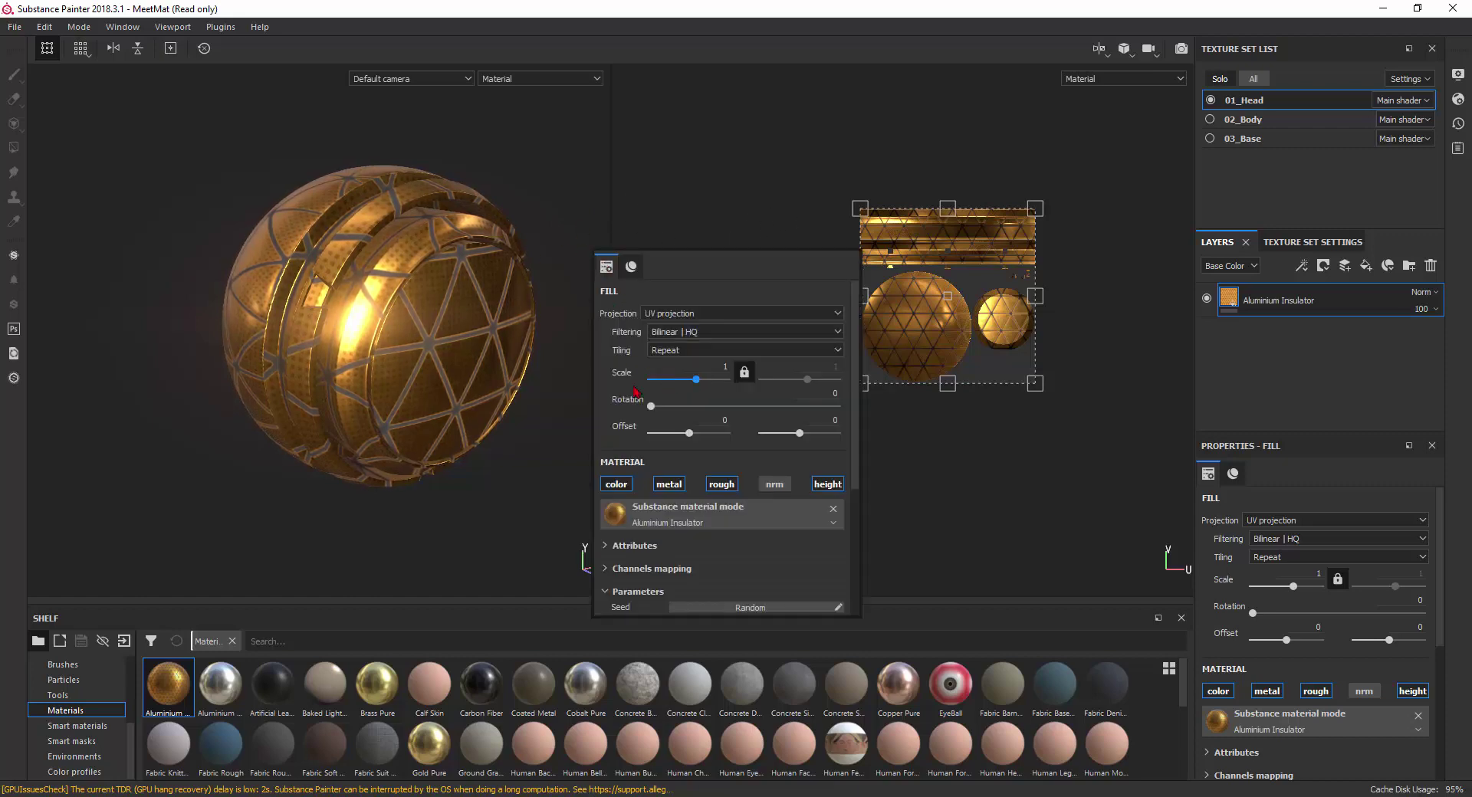
pyautogui.click(705, 368)
pyautogui.write('5')
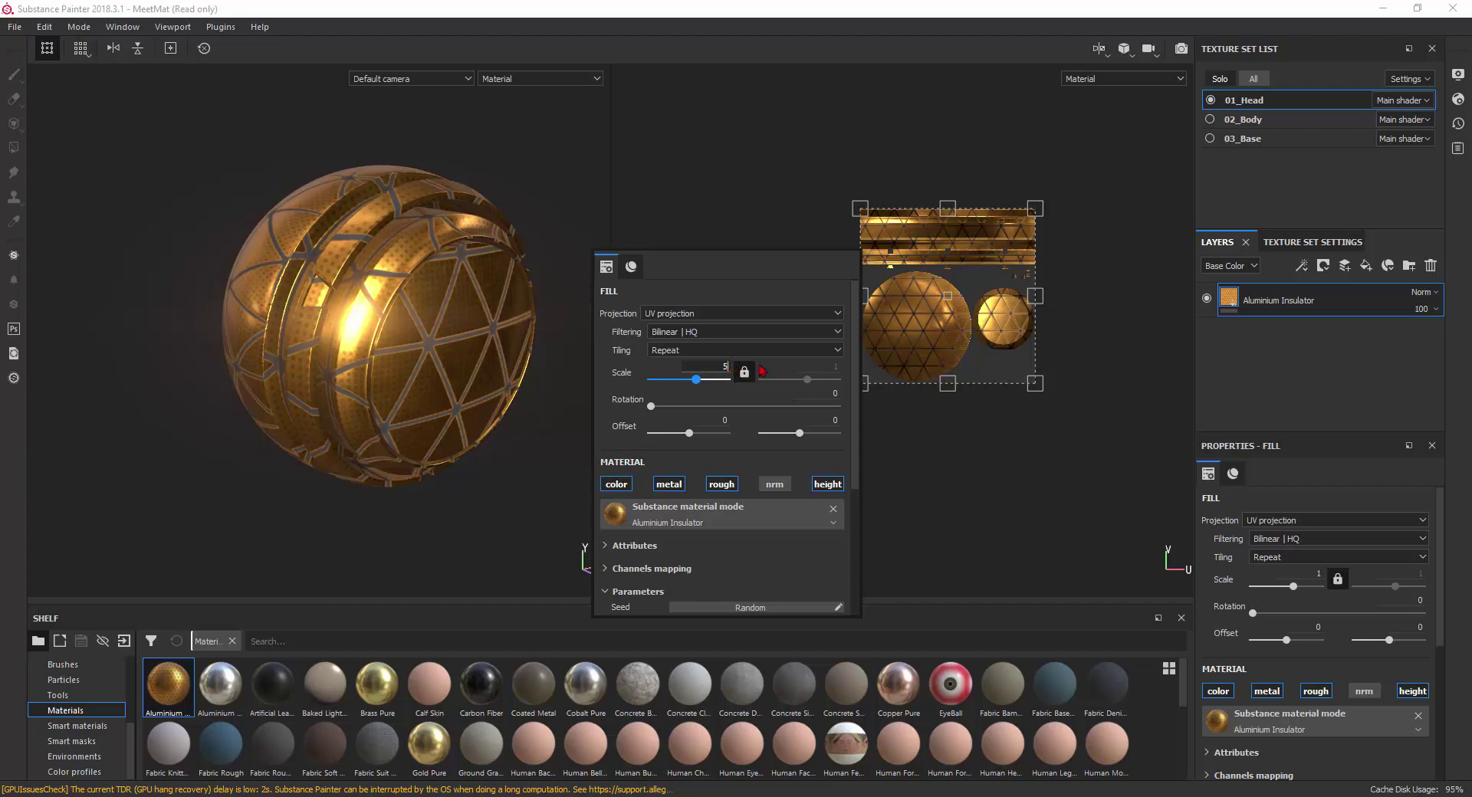
pyautogui.click(930, 503)
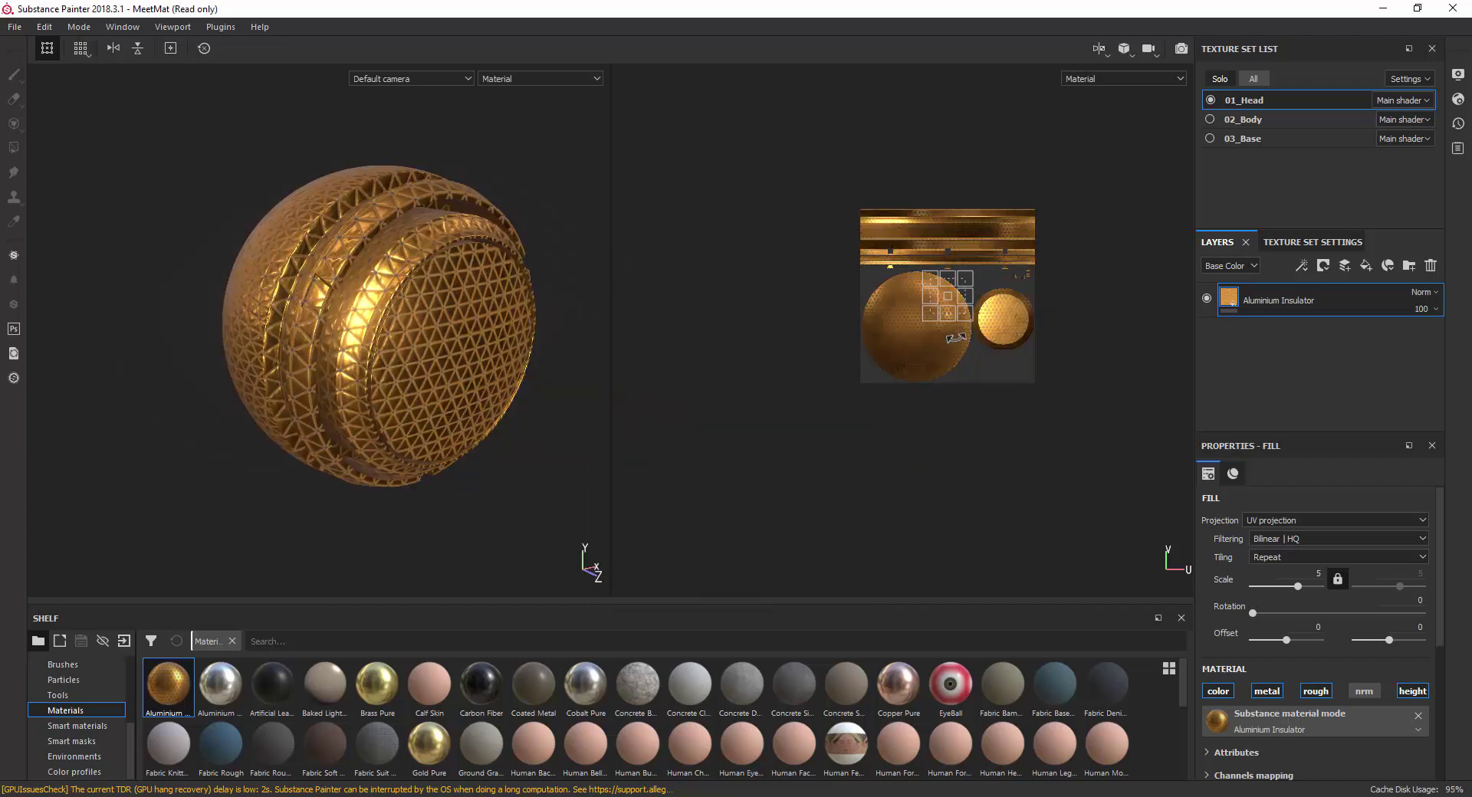
# Enlarge and stretch the triangle pattern with the UV transform manipulator.
pyautogui.scroll(5, 944, 337)
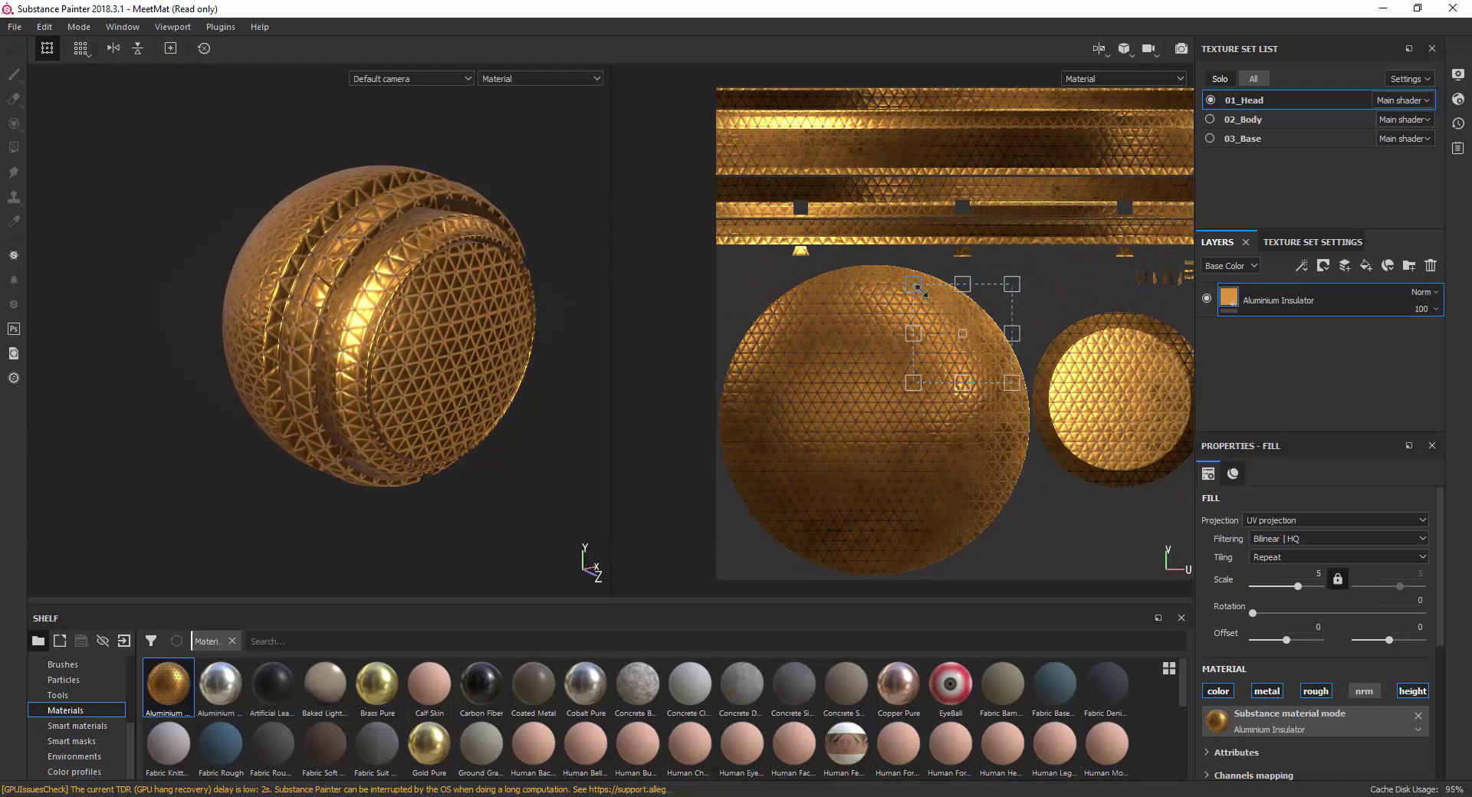
pyautogui.moveTo(916, 287); pyautogui.dragTo(953, 326)
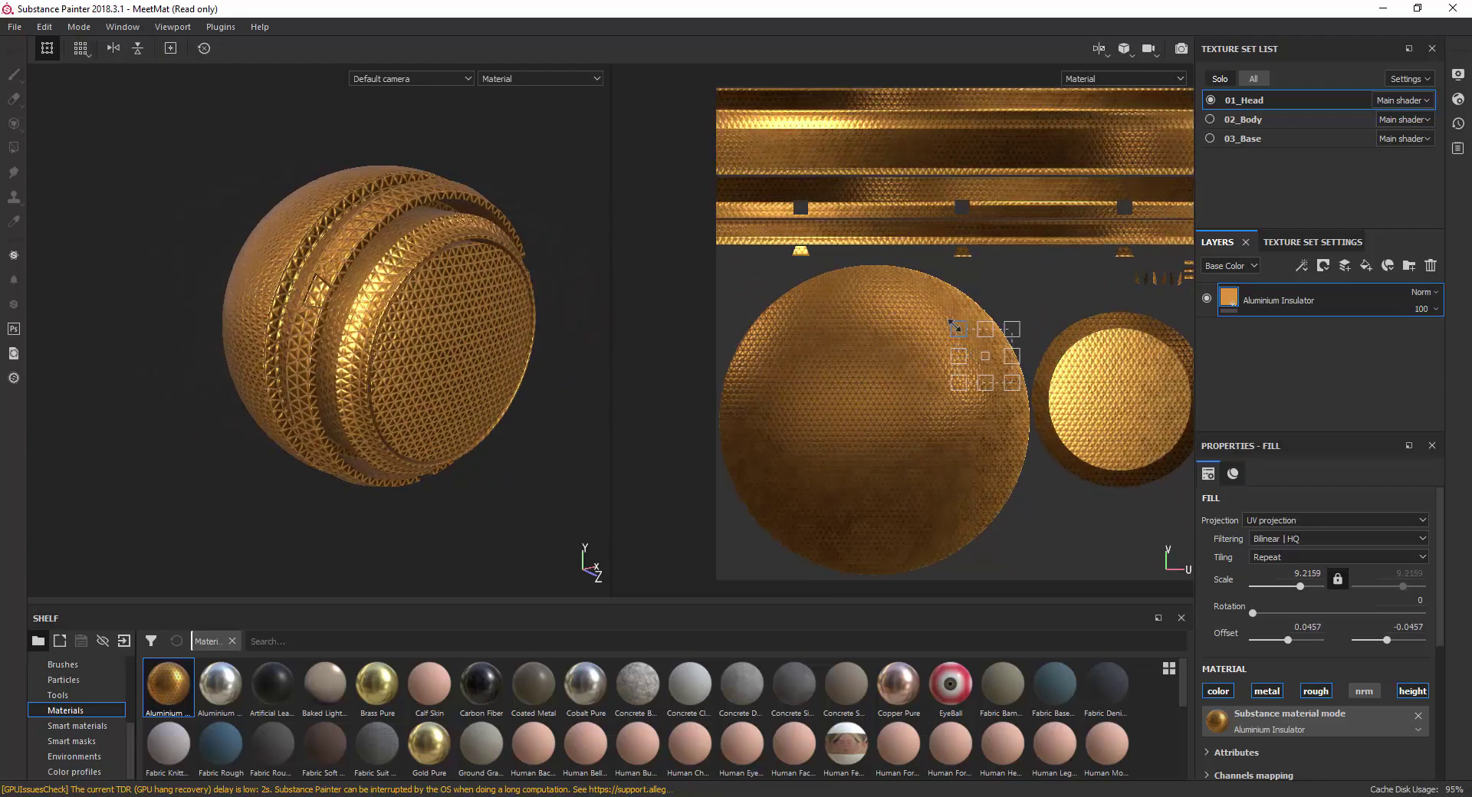
pyautogui.moveTo(979, 293); pyautogui.dragTo(980, 303)
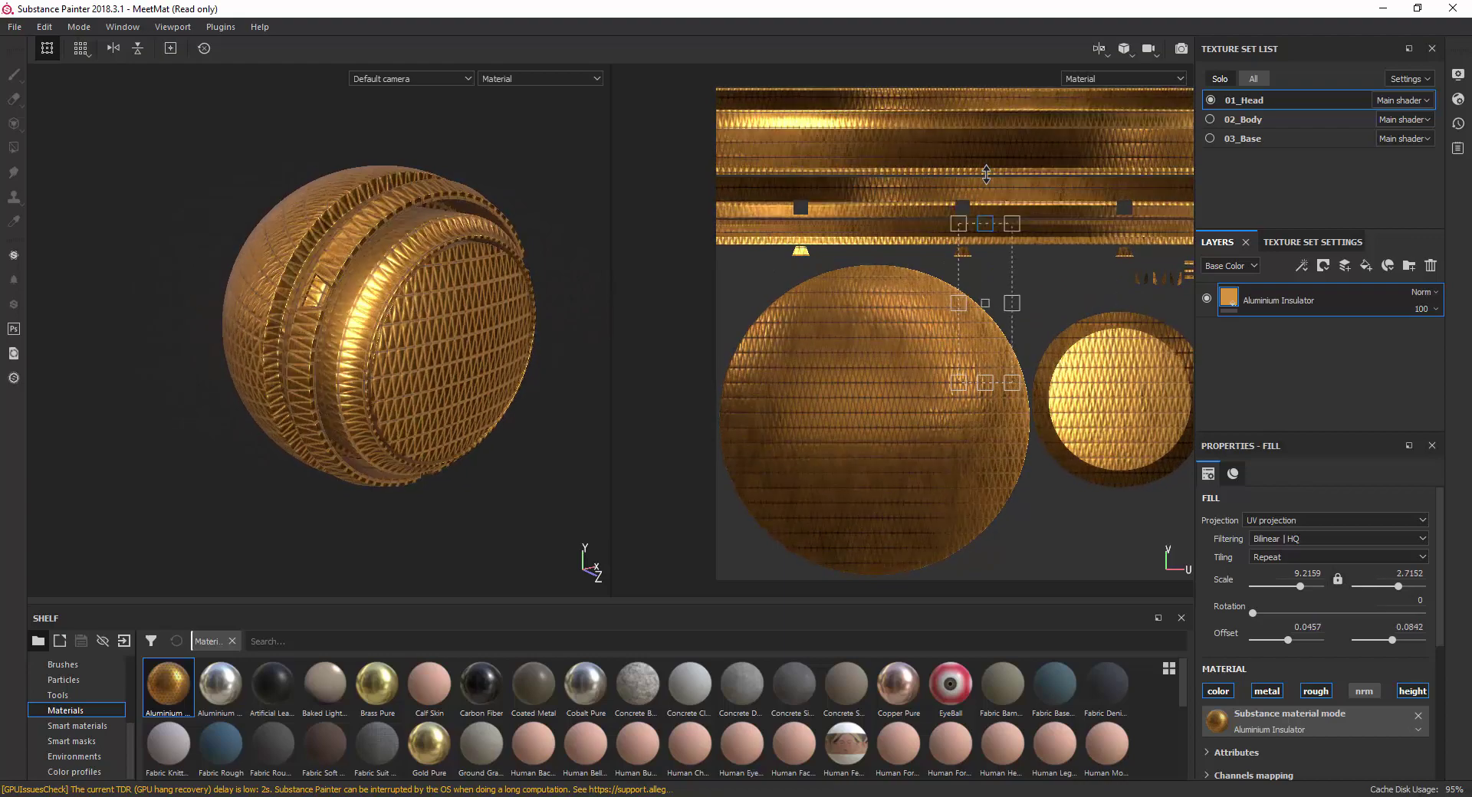
pyautogui.moveTo(1012, 383); pyautogui.dragTo(1069, 479)
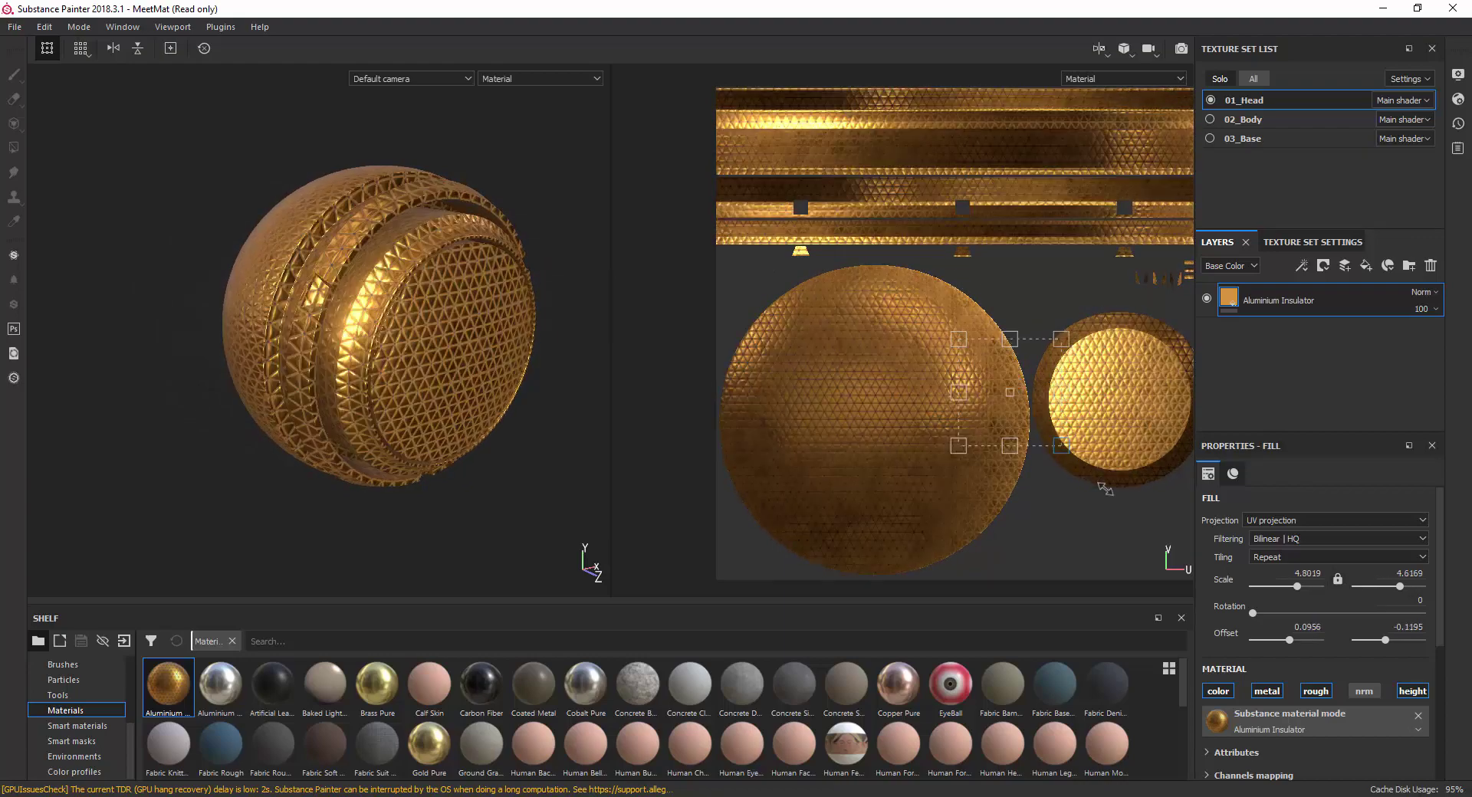
pyautogui.moveTo(958, 339); pyautogui.dragTo(844, 265)
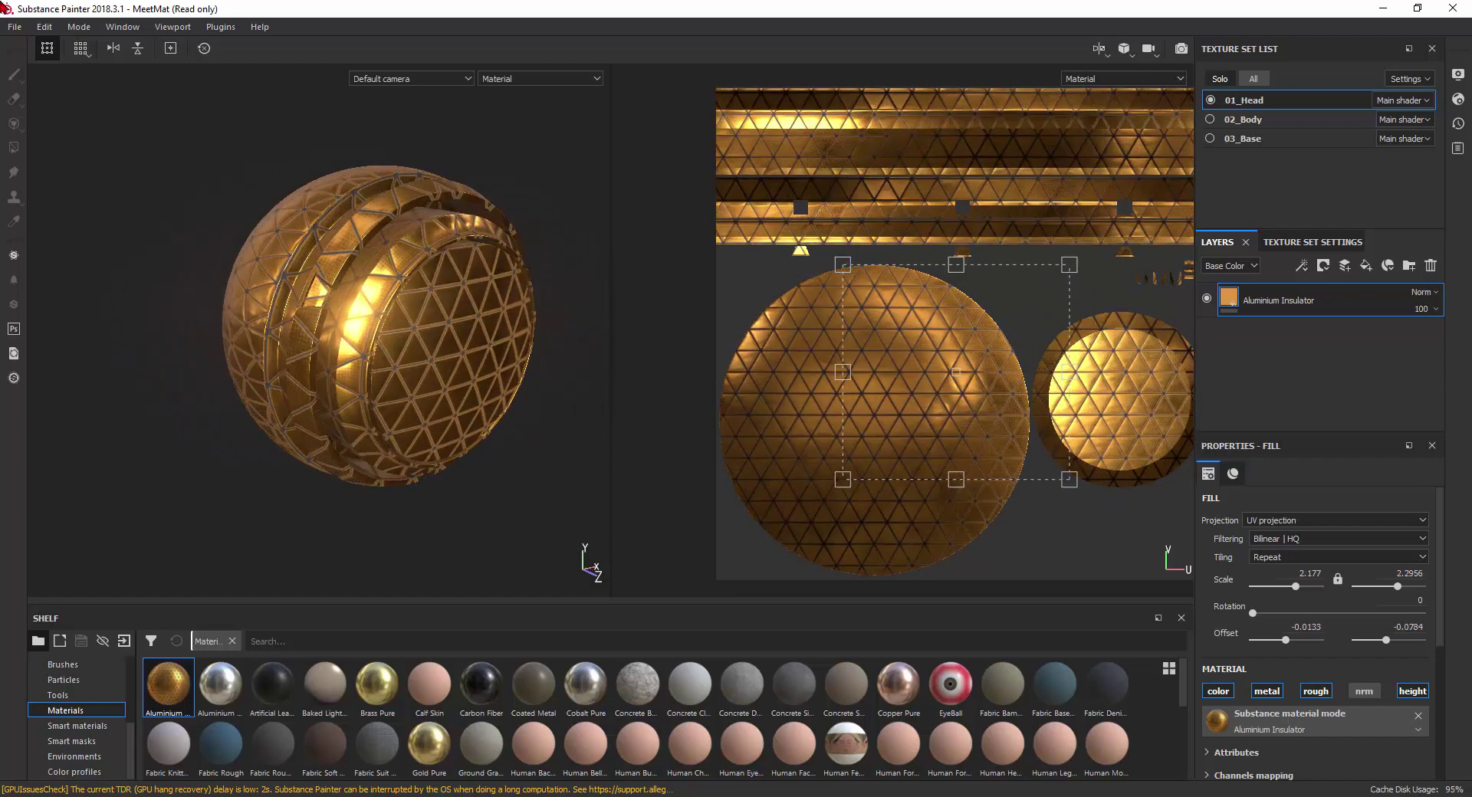
# Try different 2D view grid sizes and toggle the transform manipulator off and on.
pyautogui.click(81, 48)
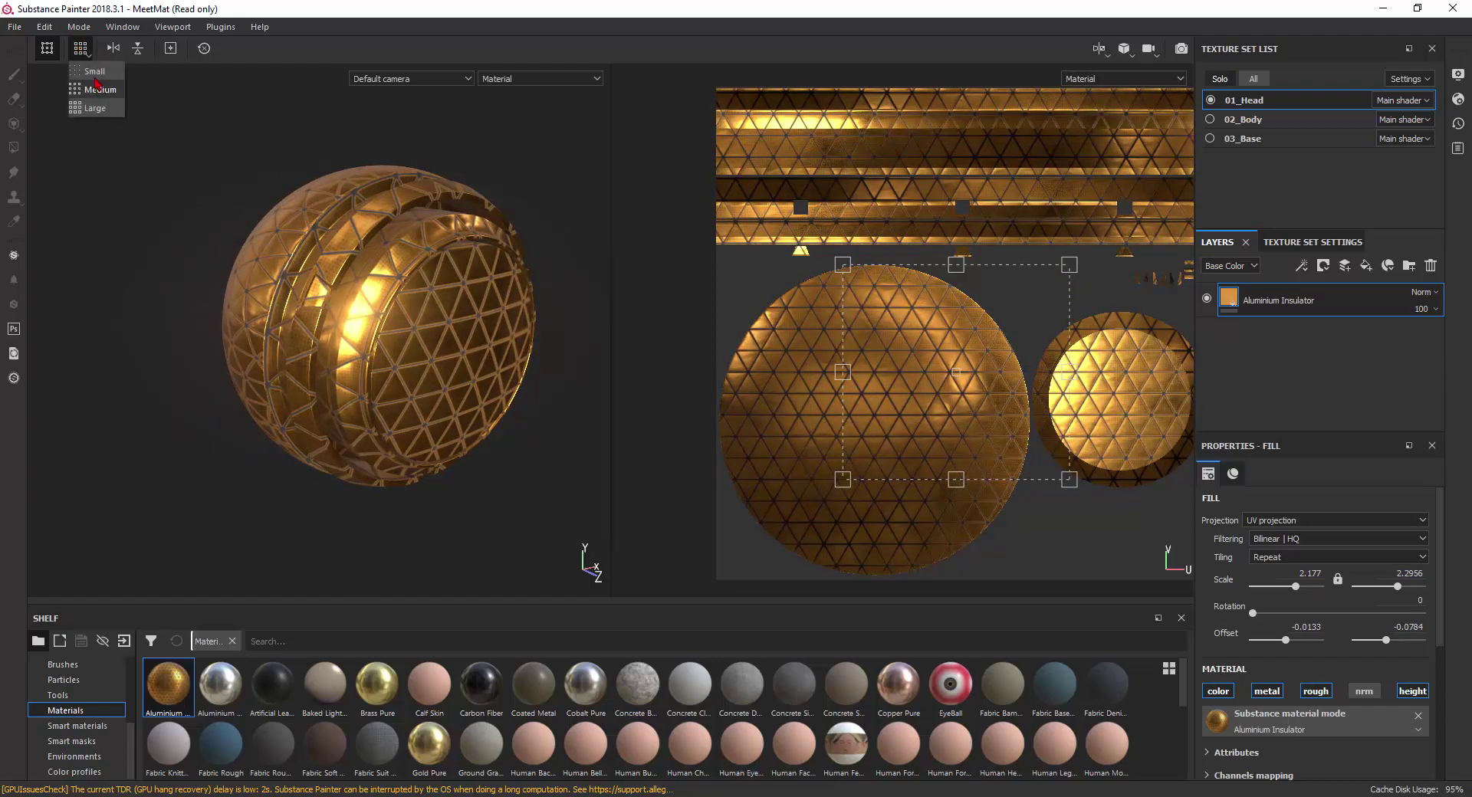
pyautogui.click(92, 71)
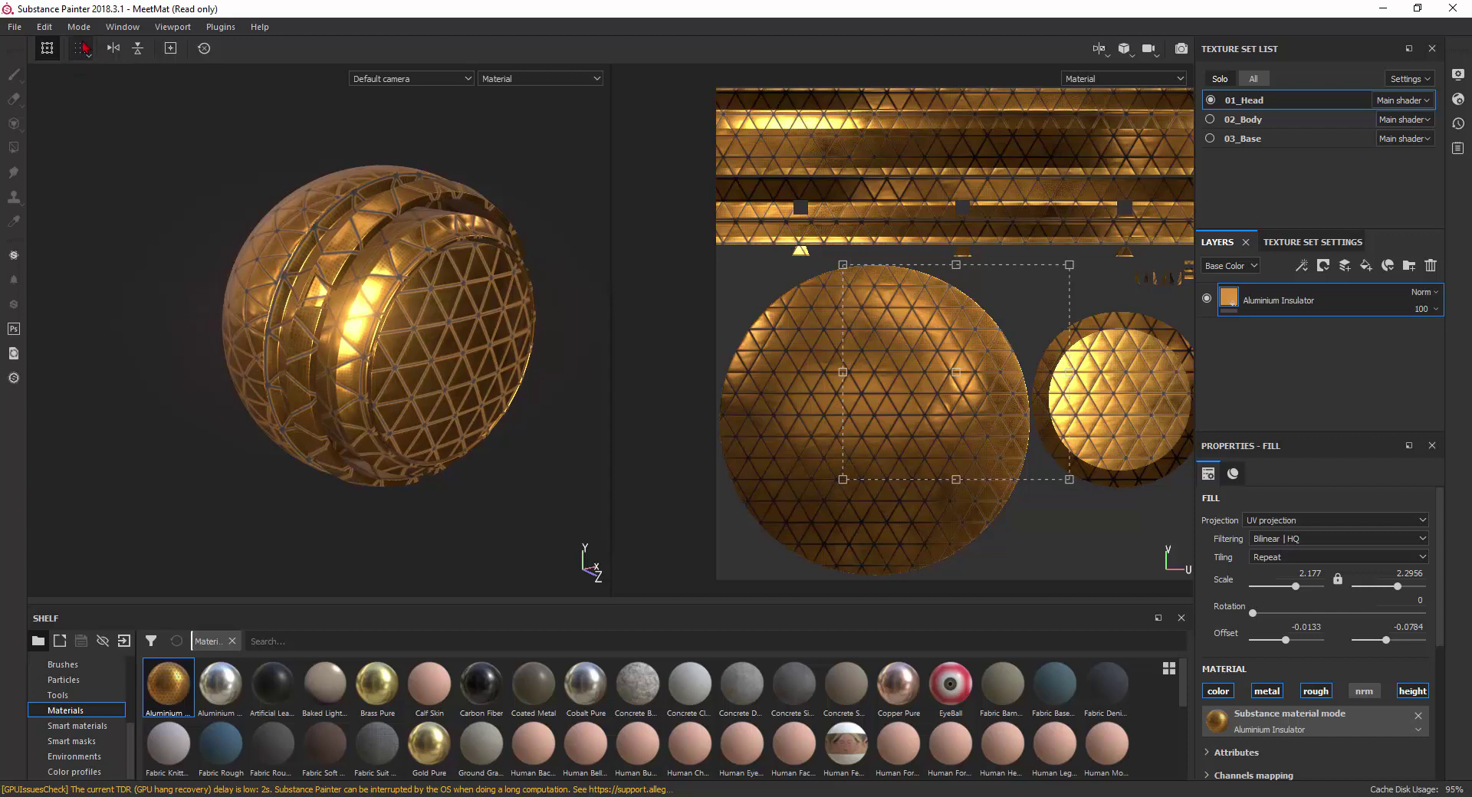
pyautogui.click(84, 48)
pyautogui.click(86, 92)
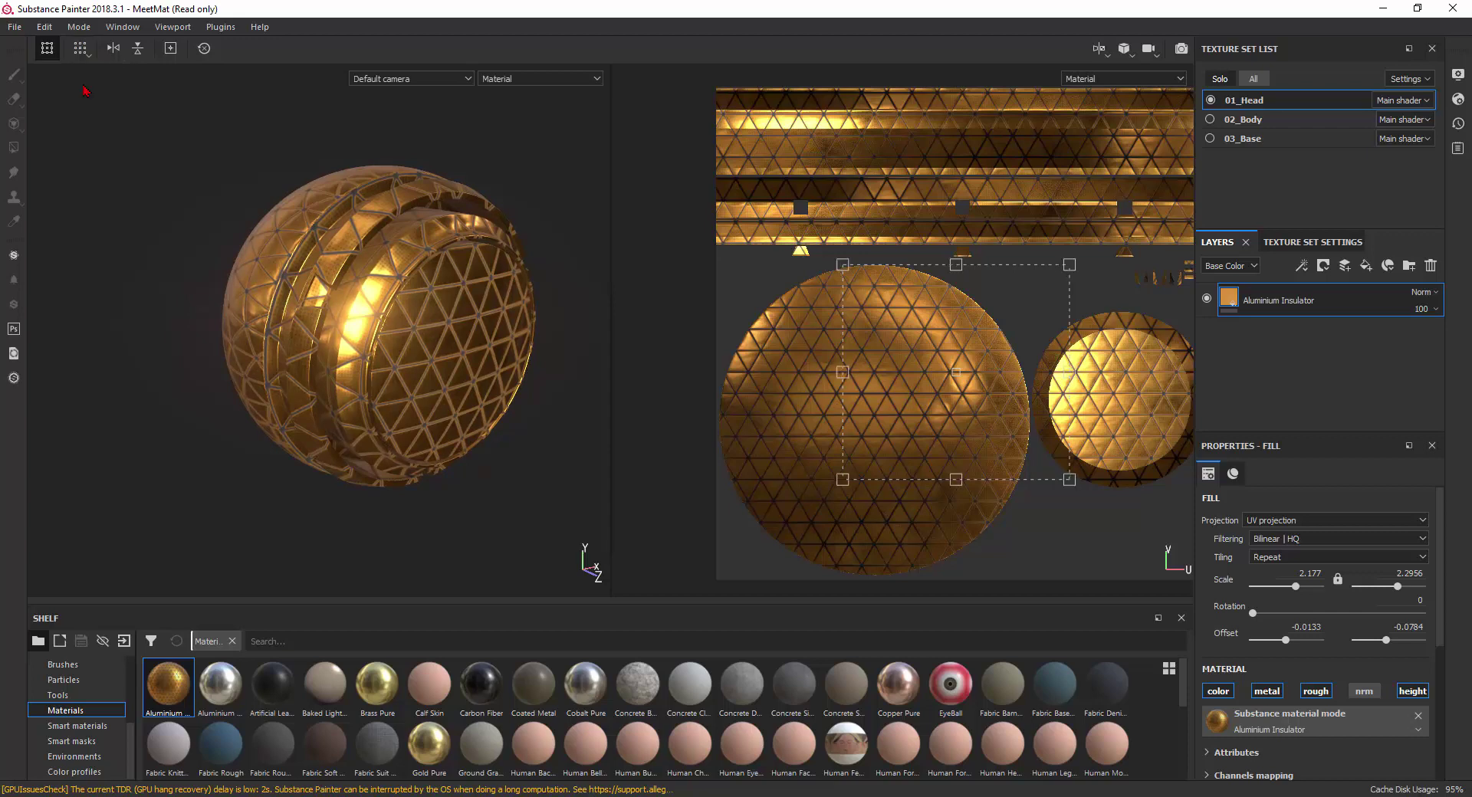
pyautogui.click(81, 47)
pyautogui.click(91, 113)
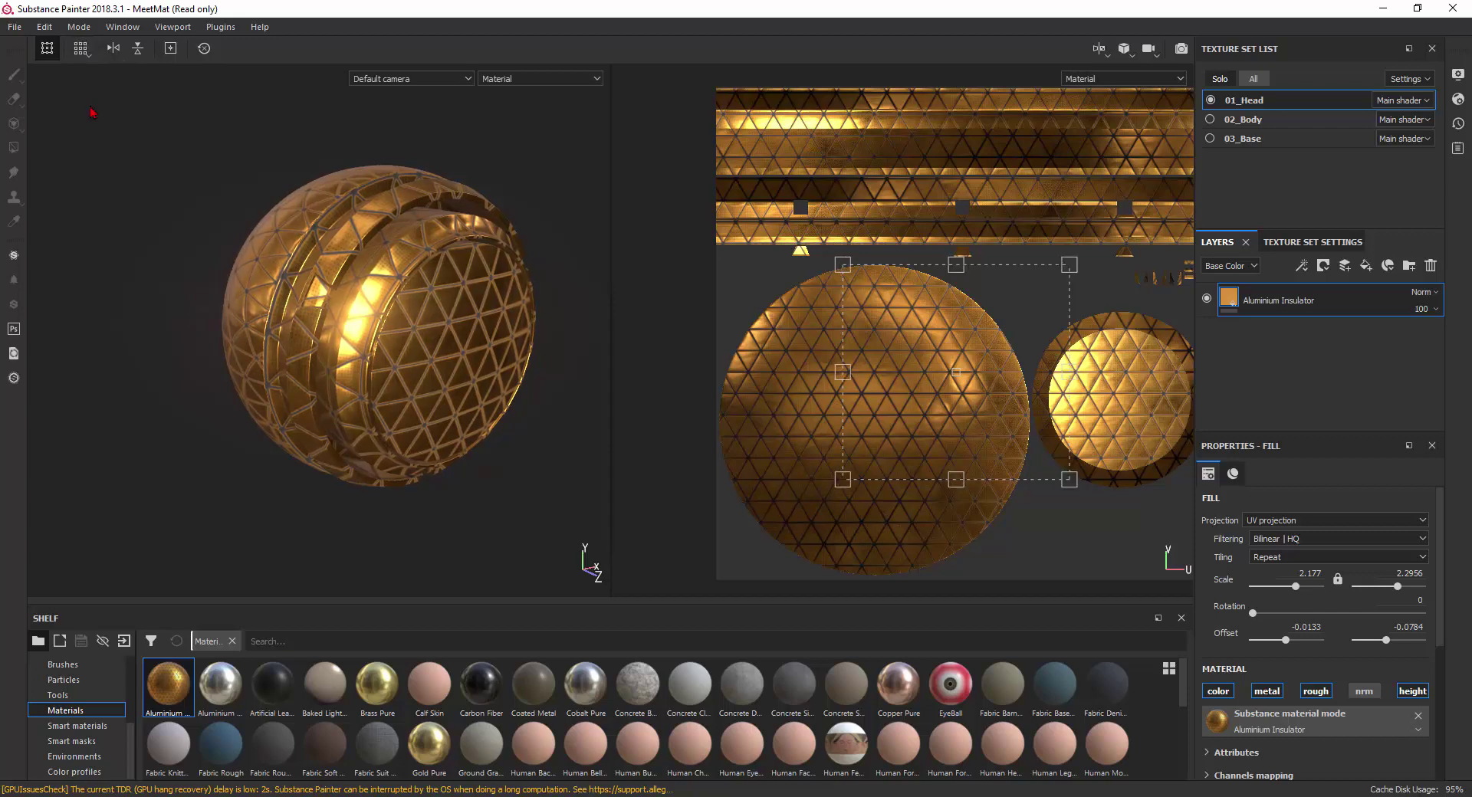
pyautogui.click(51, 57)
pyautogui.click(49, 53)
# Settle the pattern at scale 1.8467 × 1.6706, offset it, and rotate to 45.7274°.
pyautogui.moveTo(1060, 484)
pyautogui.mouseDown()
pyautogui.moveTo(1102, 558)
pyautogui.moveTo(995, 453)
pyautogui.mouseUp()
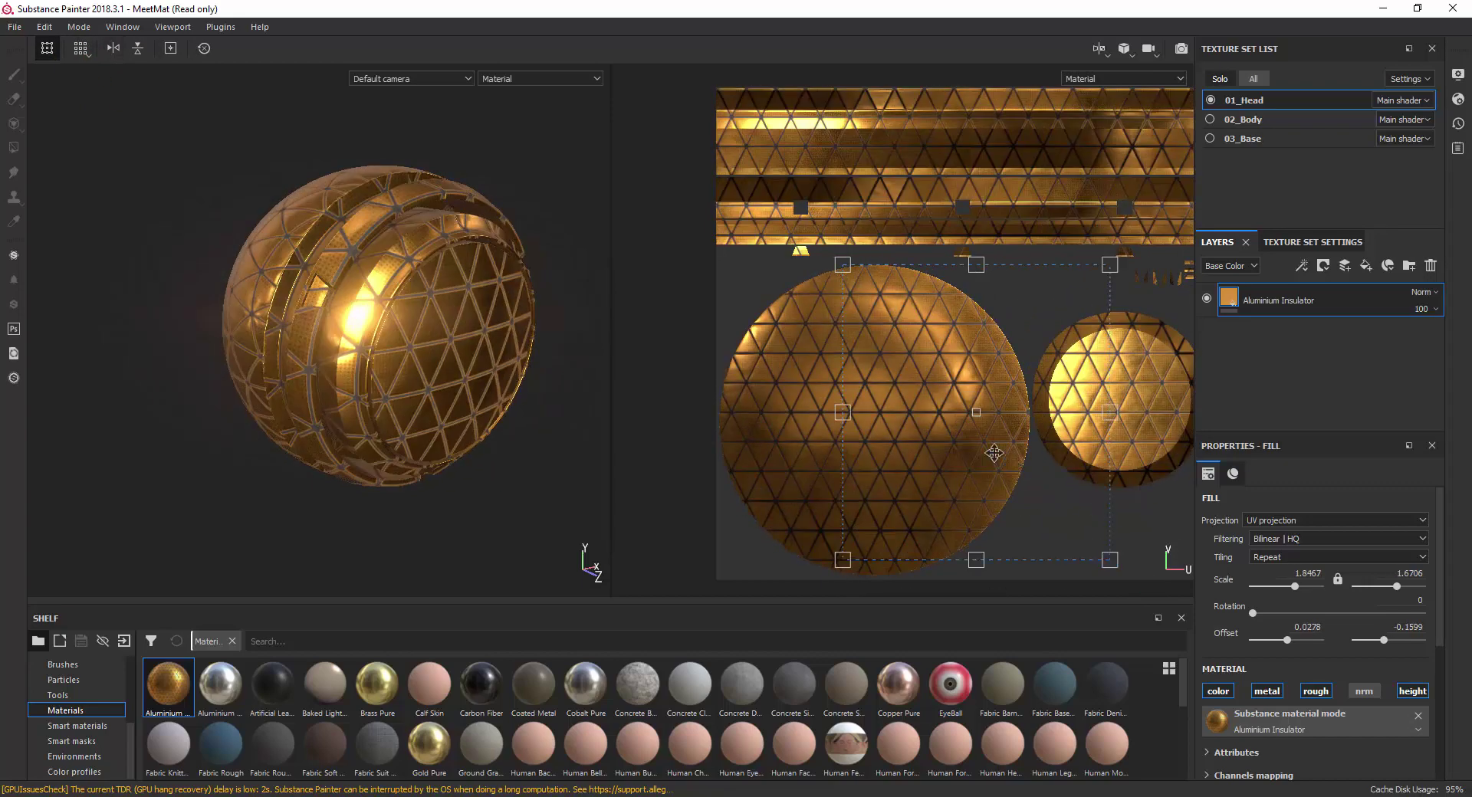
pyautogui.moveTo(932, 387)
pyautogui.mouseDown()
pyautogui.moveTo(1056, 452)
pyautogui.moveTo(1050, 477)
pyautogui.moveTo(940, 307)
pyautogui.moveTo(927, 381)
pyautogui.moveTo(890, 367)
pyautogui.mouseUp()
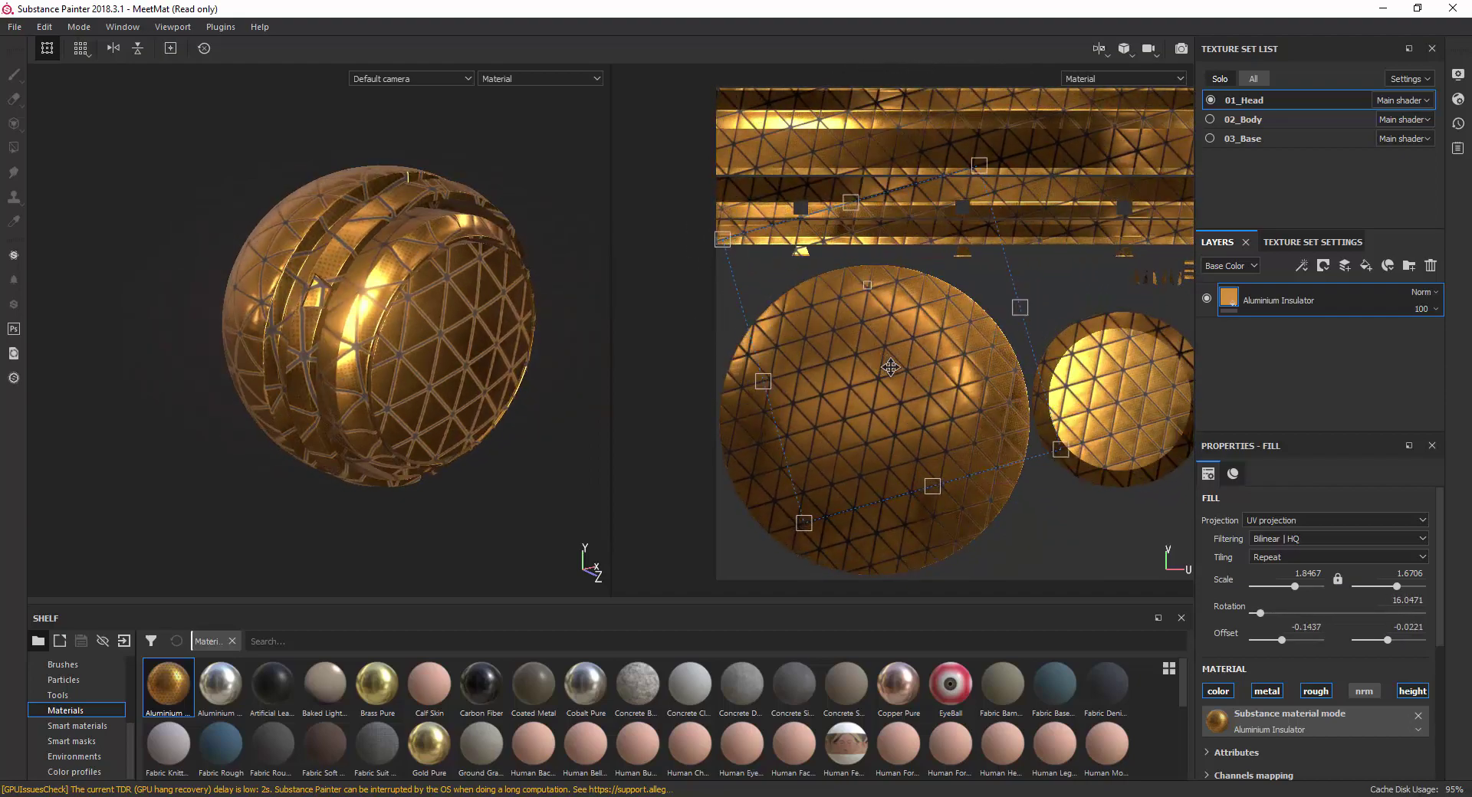
pyautogui.scroll(-1, 896, 373)
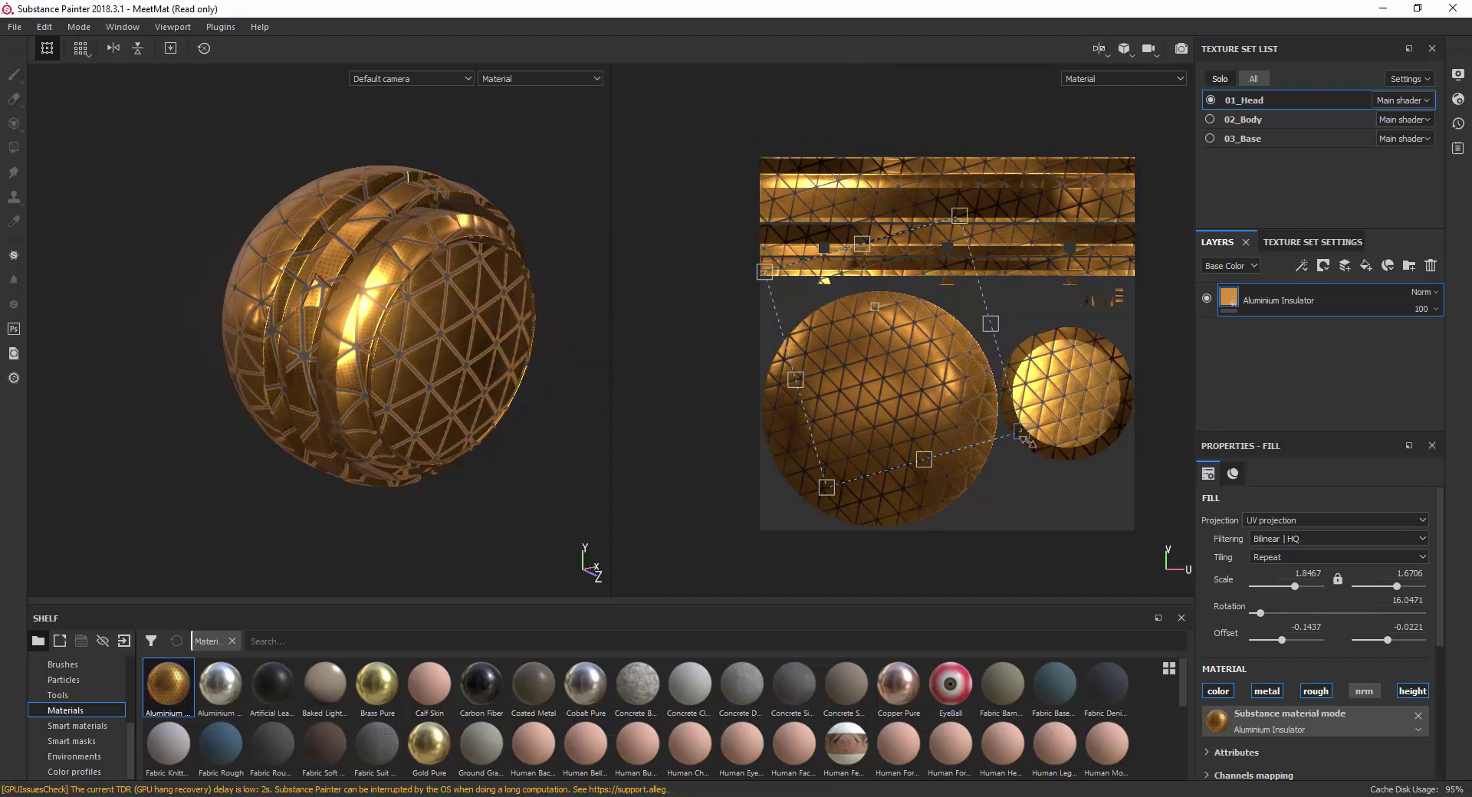
pyautogui.moveTo(1042, 445); pyautogui.dragTo(1085, 346)
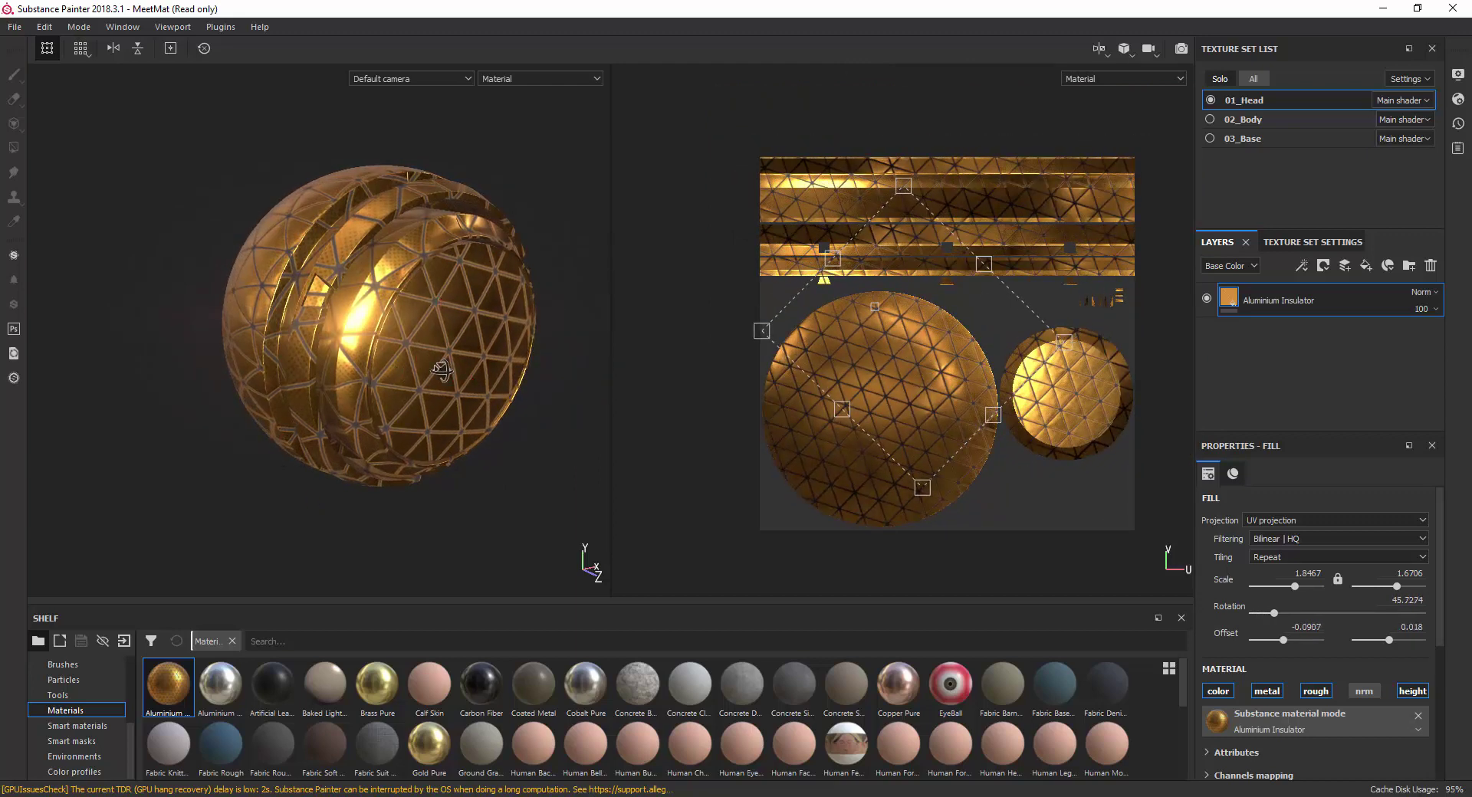
pyautogui.keyDown('alt'); pyautogui.moveTo(442, 373); pyautogui.dragTo(378, 378); pyautogui.keyUp('alt')
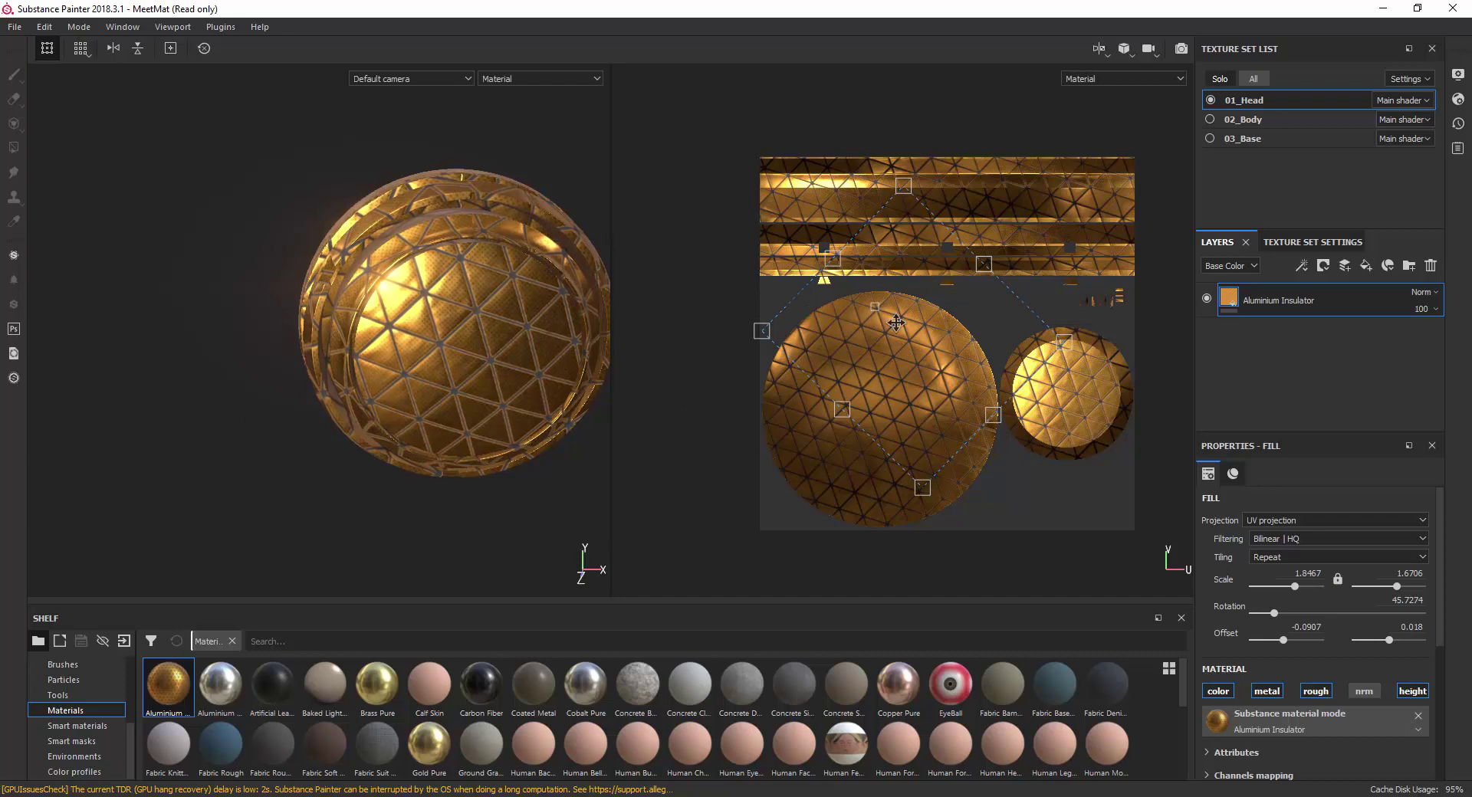
# Black-mask Aluminium Insulator, mesh-fill the inner disc, and drop Aluminium Pure on top.
pyautogui.click(1323, 266)
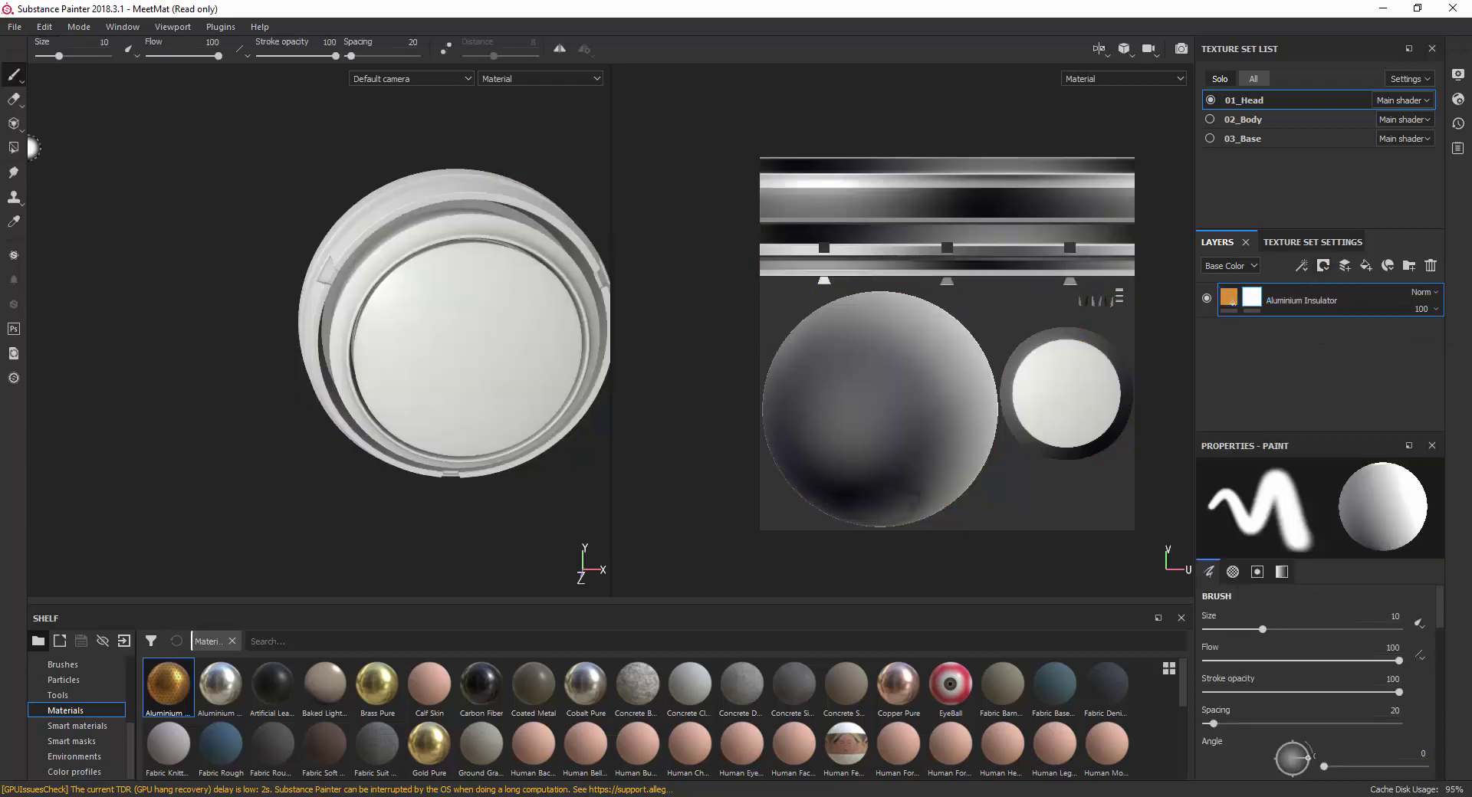
pyautogui.click(13, 148)
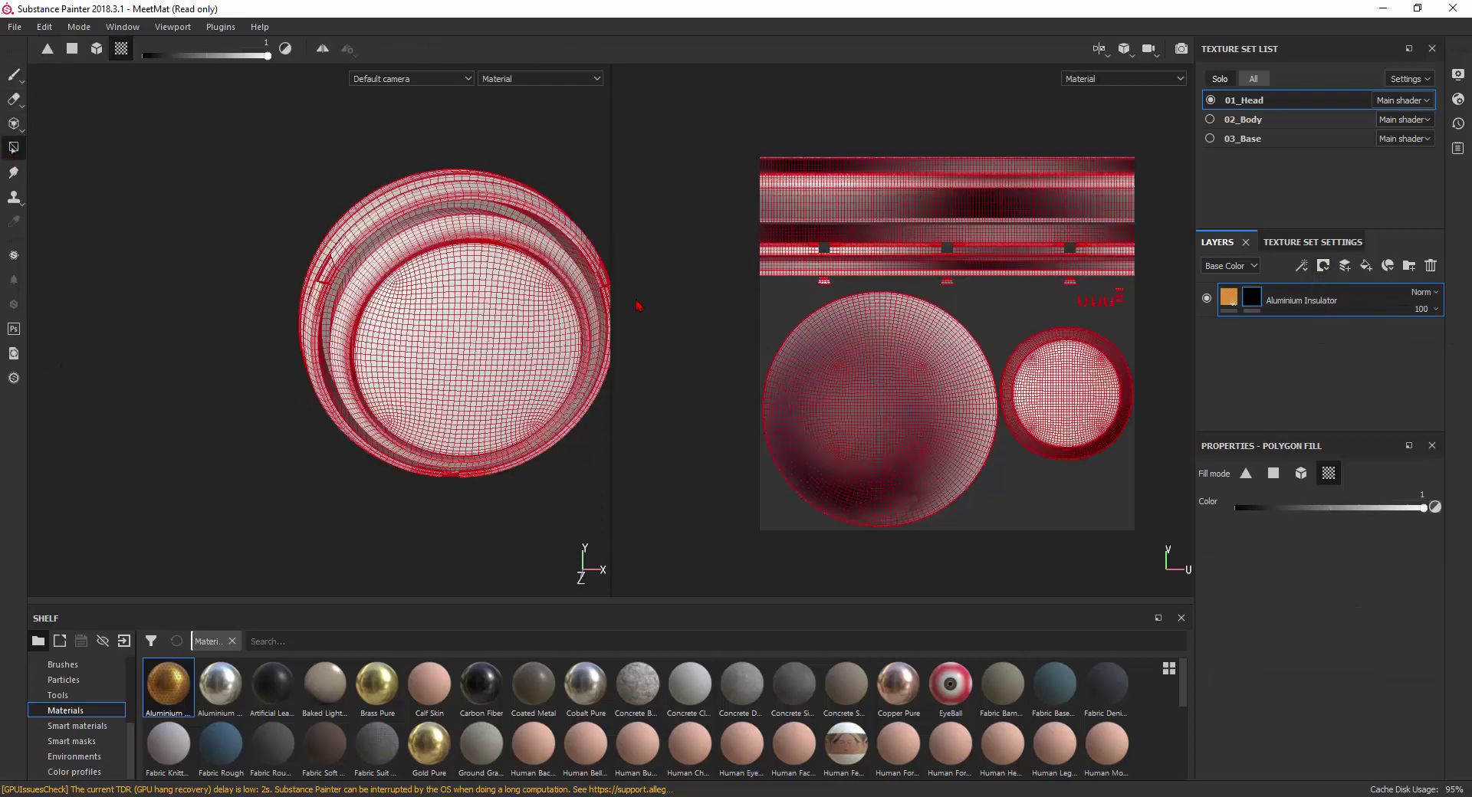
pyautogui.rightClick(647, 206)
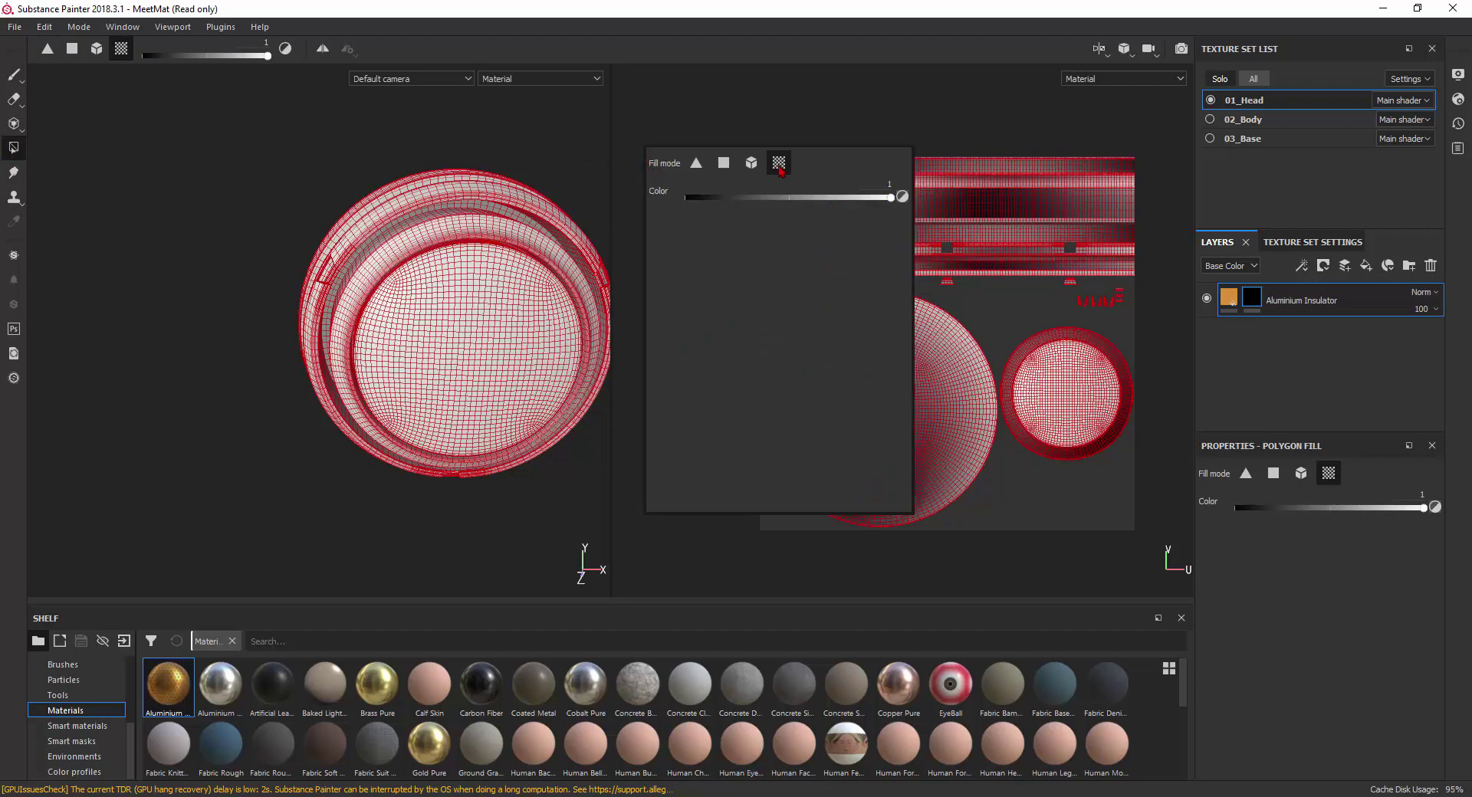
pyautogui.click(836, 107)
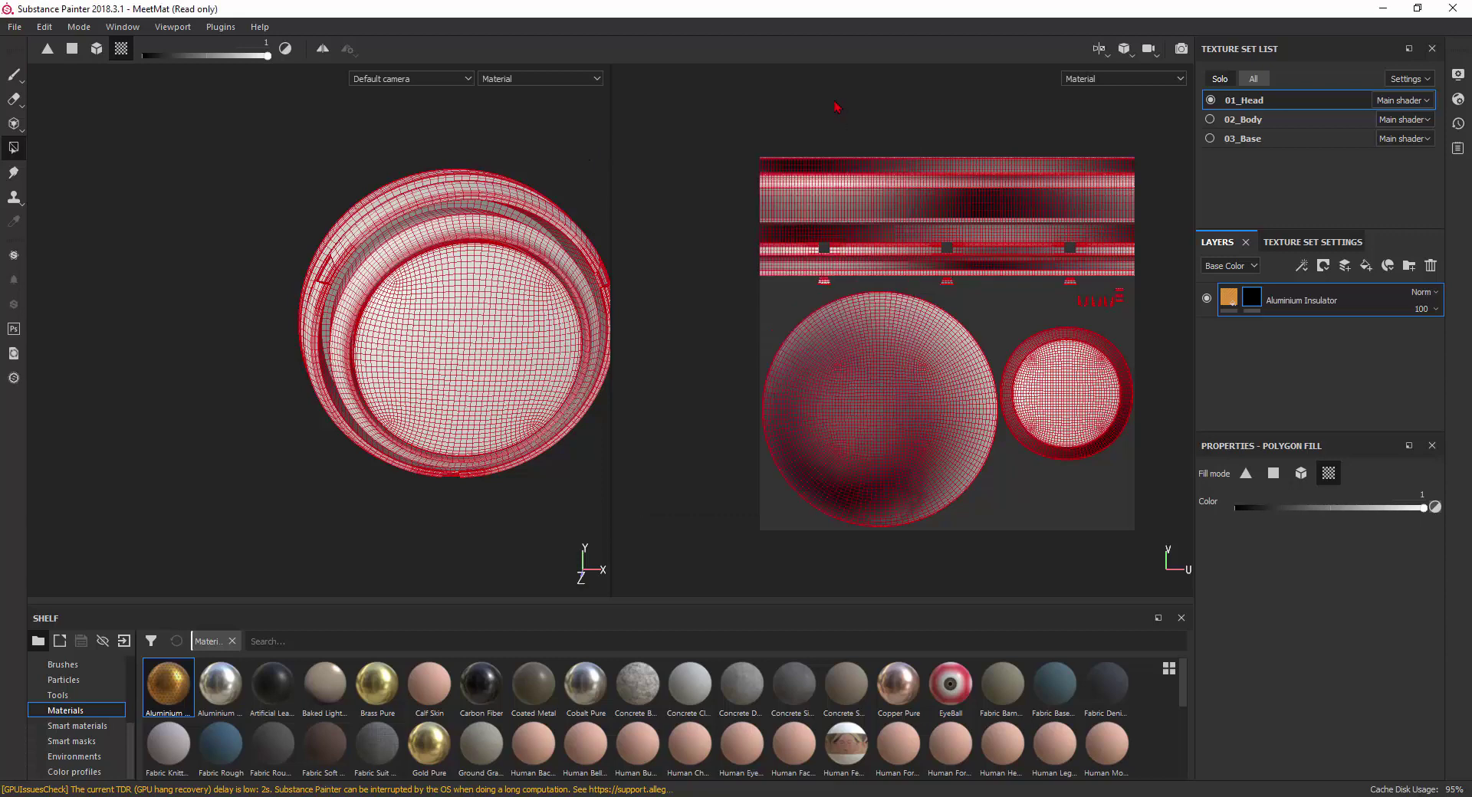
pyautogui.rightClick(664, 252)
pyautogui.click(503, 346)
pyautogui.click(502, 346)
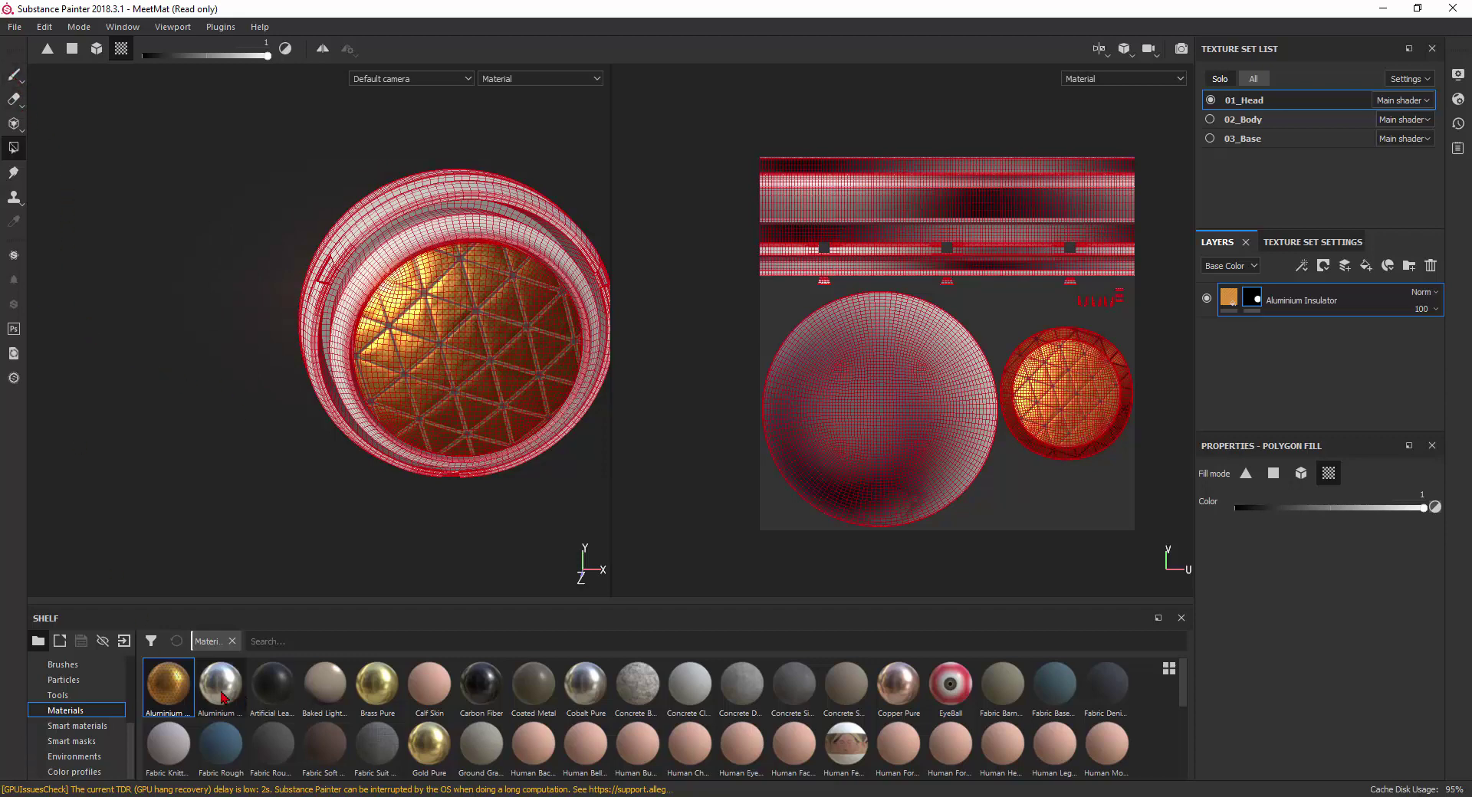
pyautogui.moveTo(220, 684)
pyautogui.mouseDown()
pyautogui.moveTo(338, 452)
pyautogui.moveTo(398, 256)
pyautogui.moveTo(368, 285)
pyautogui.mouseUp()
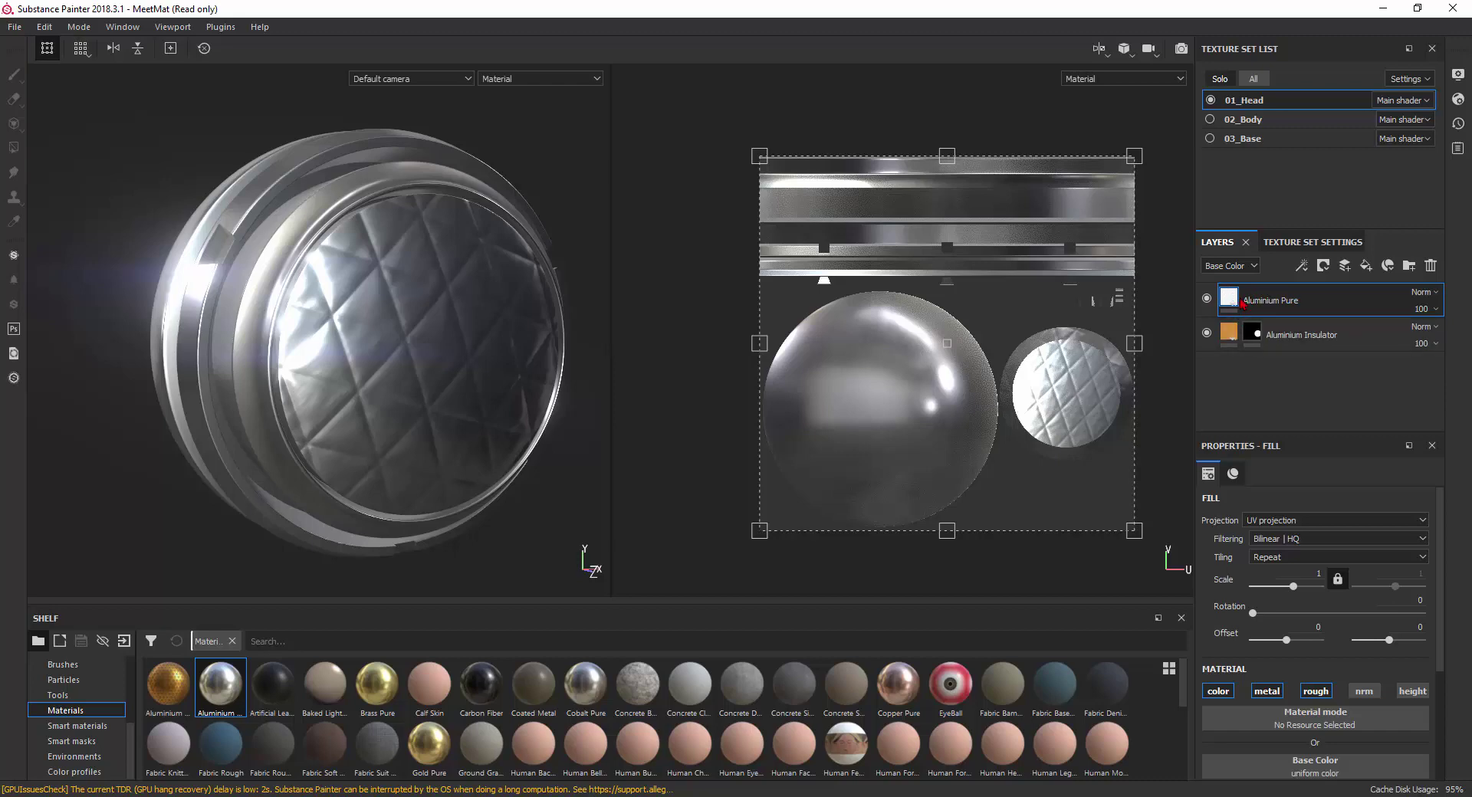
# Black-mask the Aluminium Pure layer and polygon-fill it so silver shows only on the ring.
pyautogui.rightClick(1242, 303)
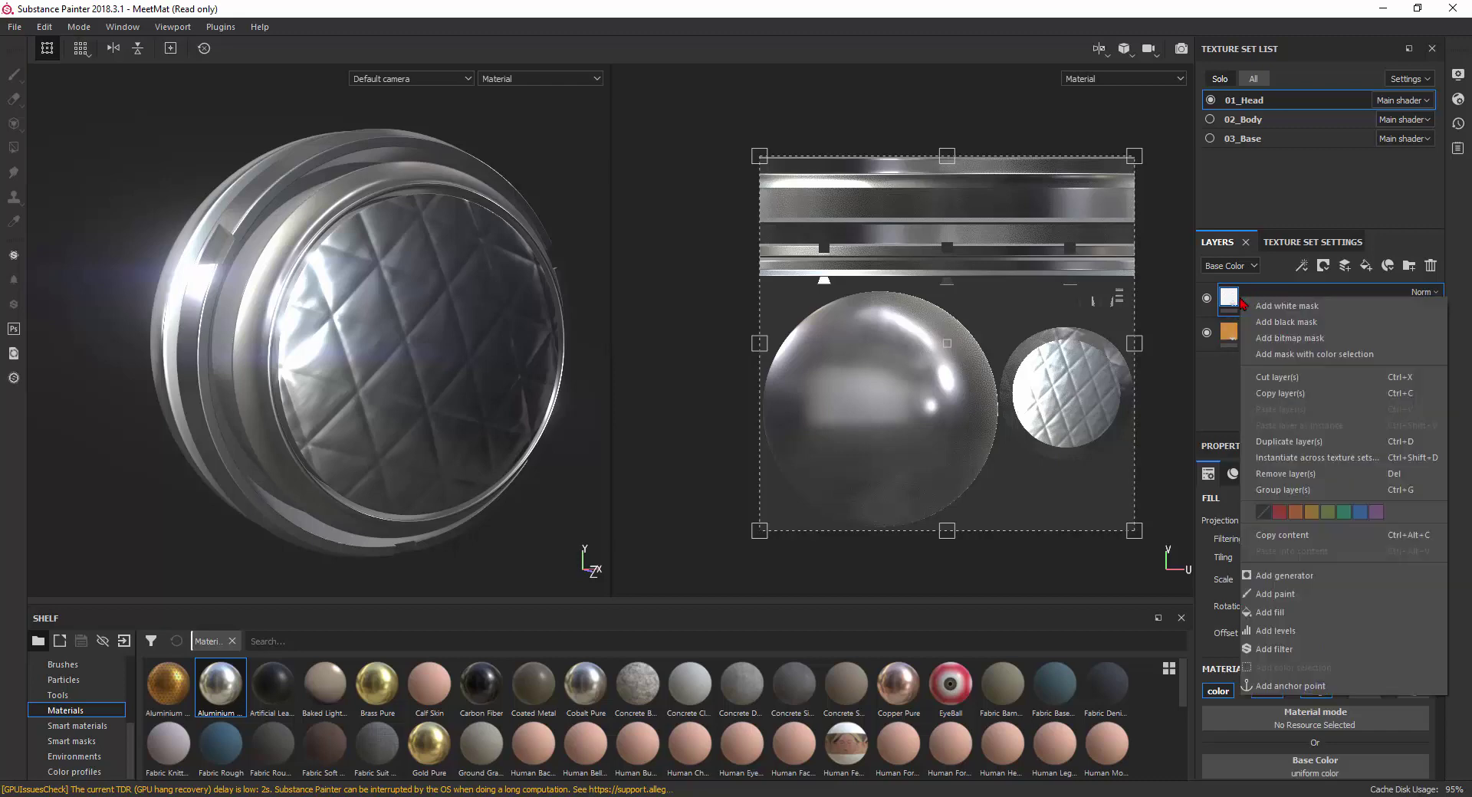
pyautogui.click(1321, 268)
pyautogui.click(1324, 268)
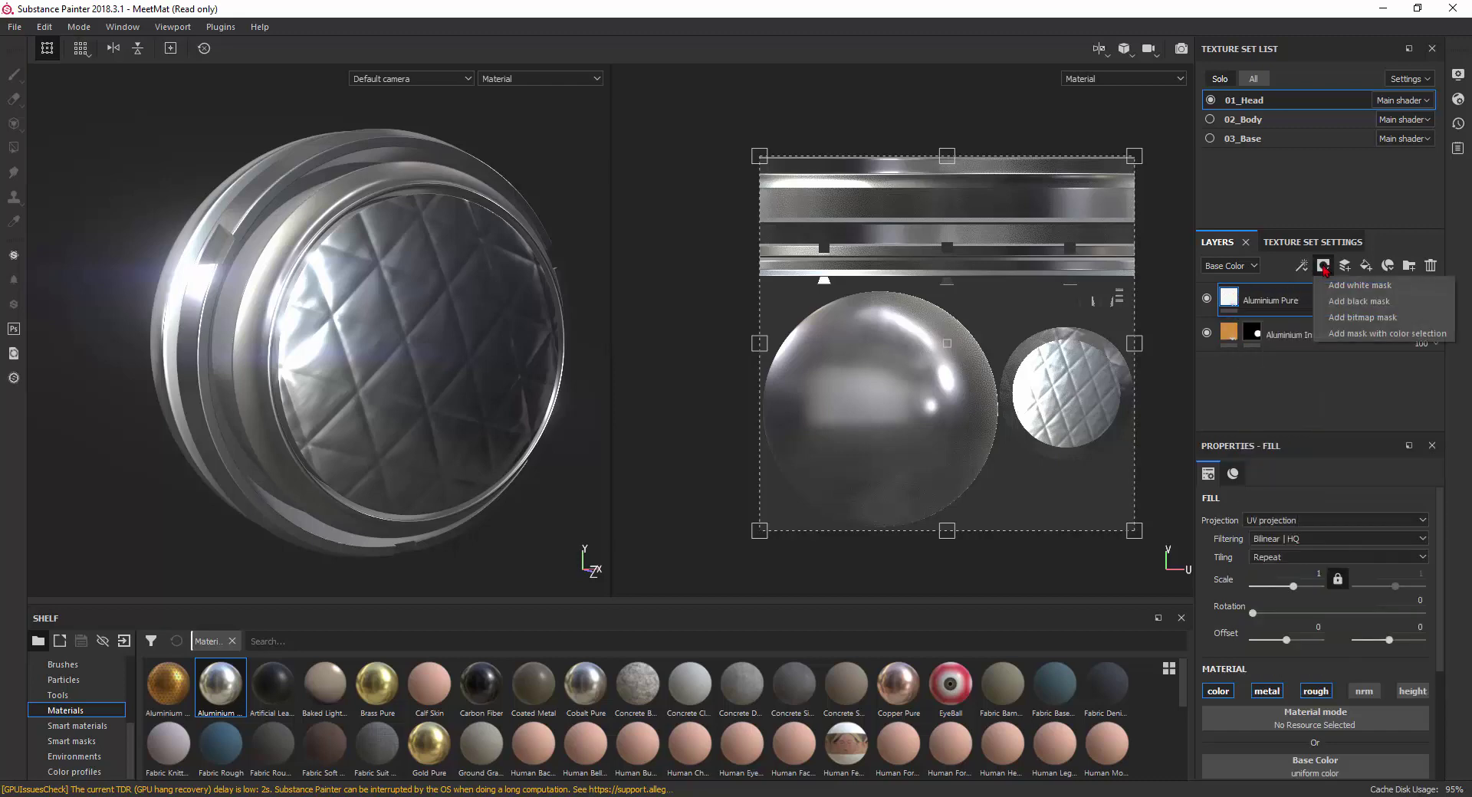
pyautogui.click(1359, 302)
pyautogui.press('4')
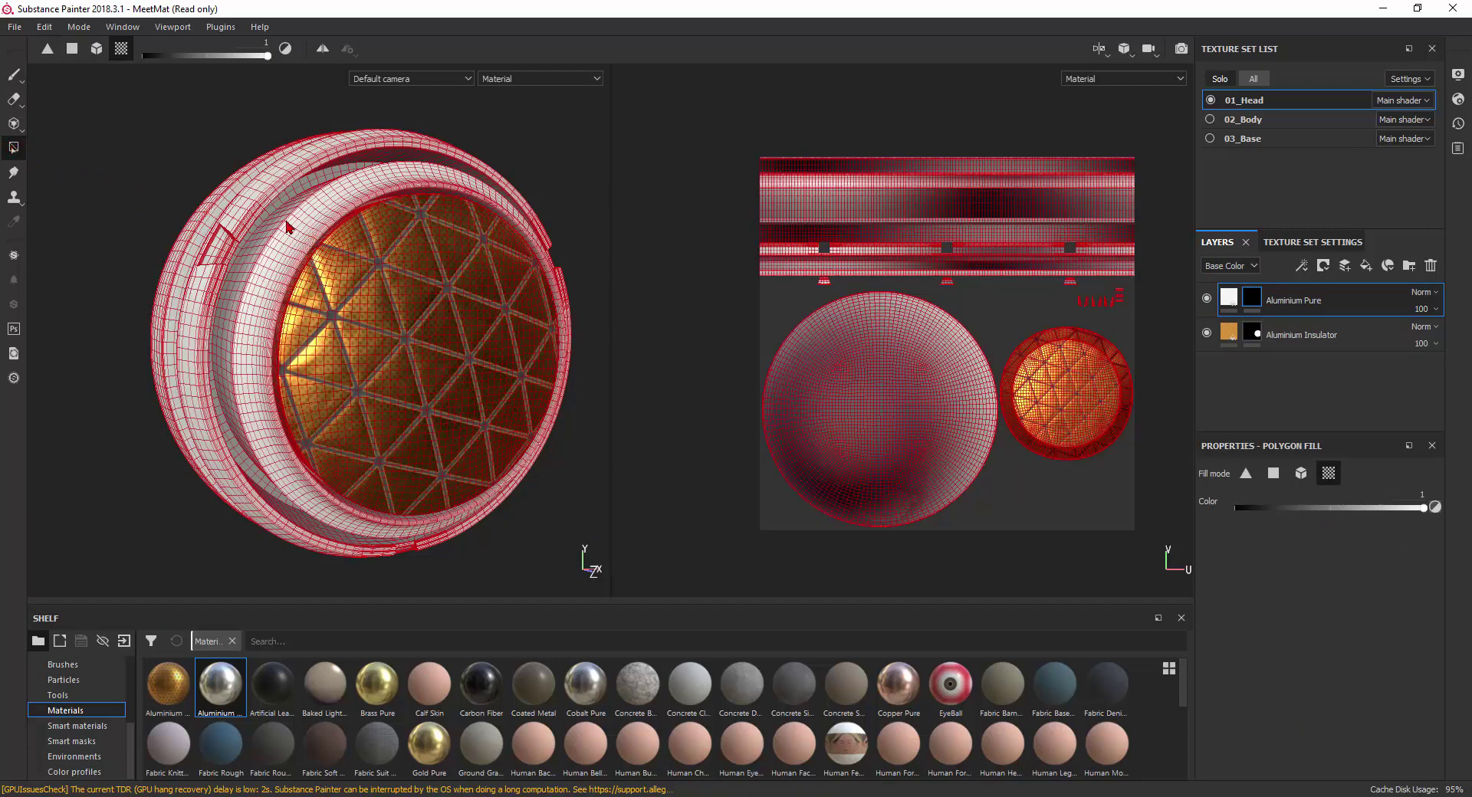
pyautogui.rightClick(621, 200)
pyautogui.scroll(-2, 287, 244)
pyautogui.scroll(2, 345, 241)
pyautogui.scroll(3, 400, 237)
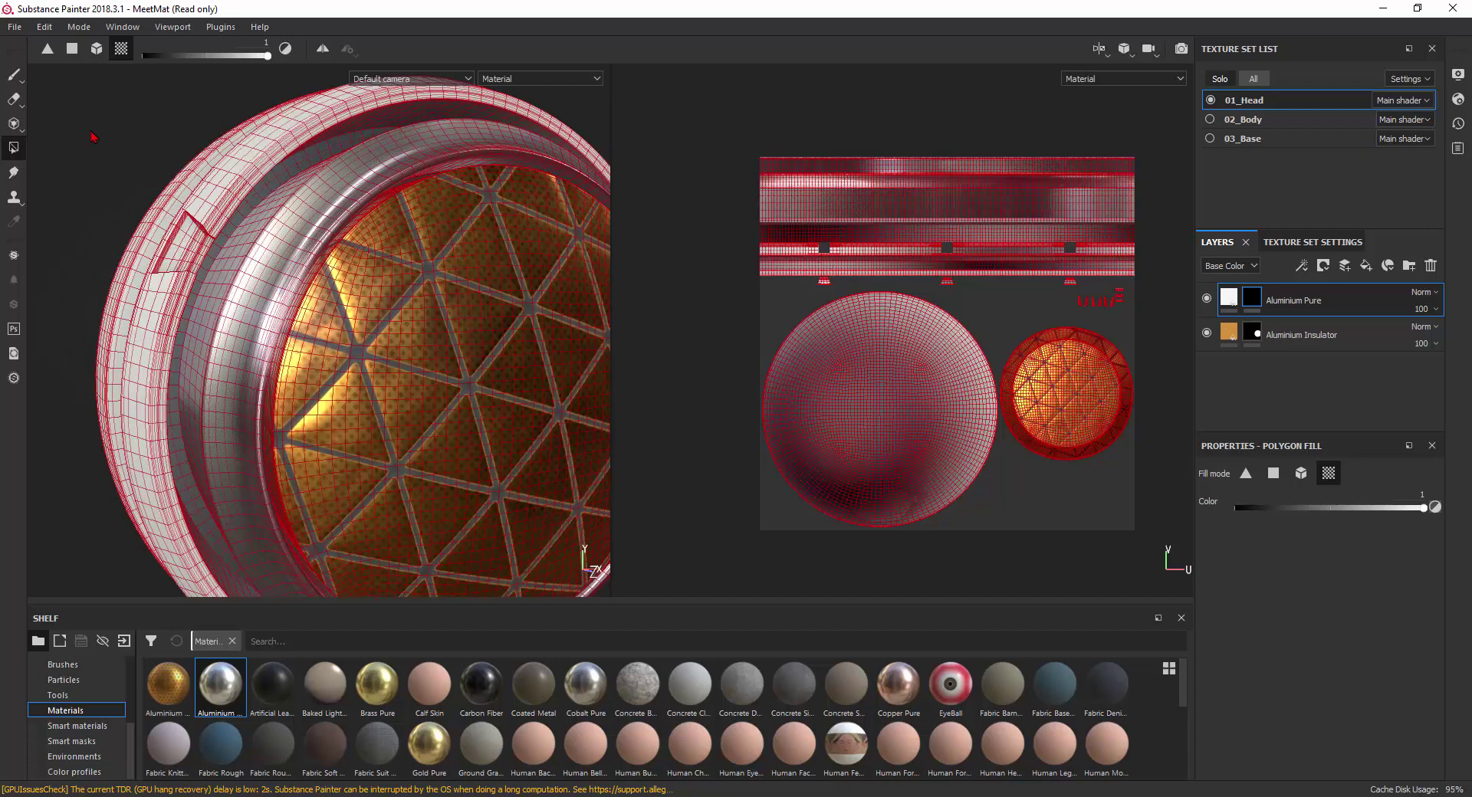
# Return to the Paint tool and orbit around the metal rims and gold grid disc.
pyautogui.click(14, 74)
pyautogui.scroll(-3, 360, 374)
pyautogui.scroll(-2, 359, 375)
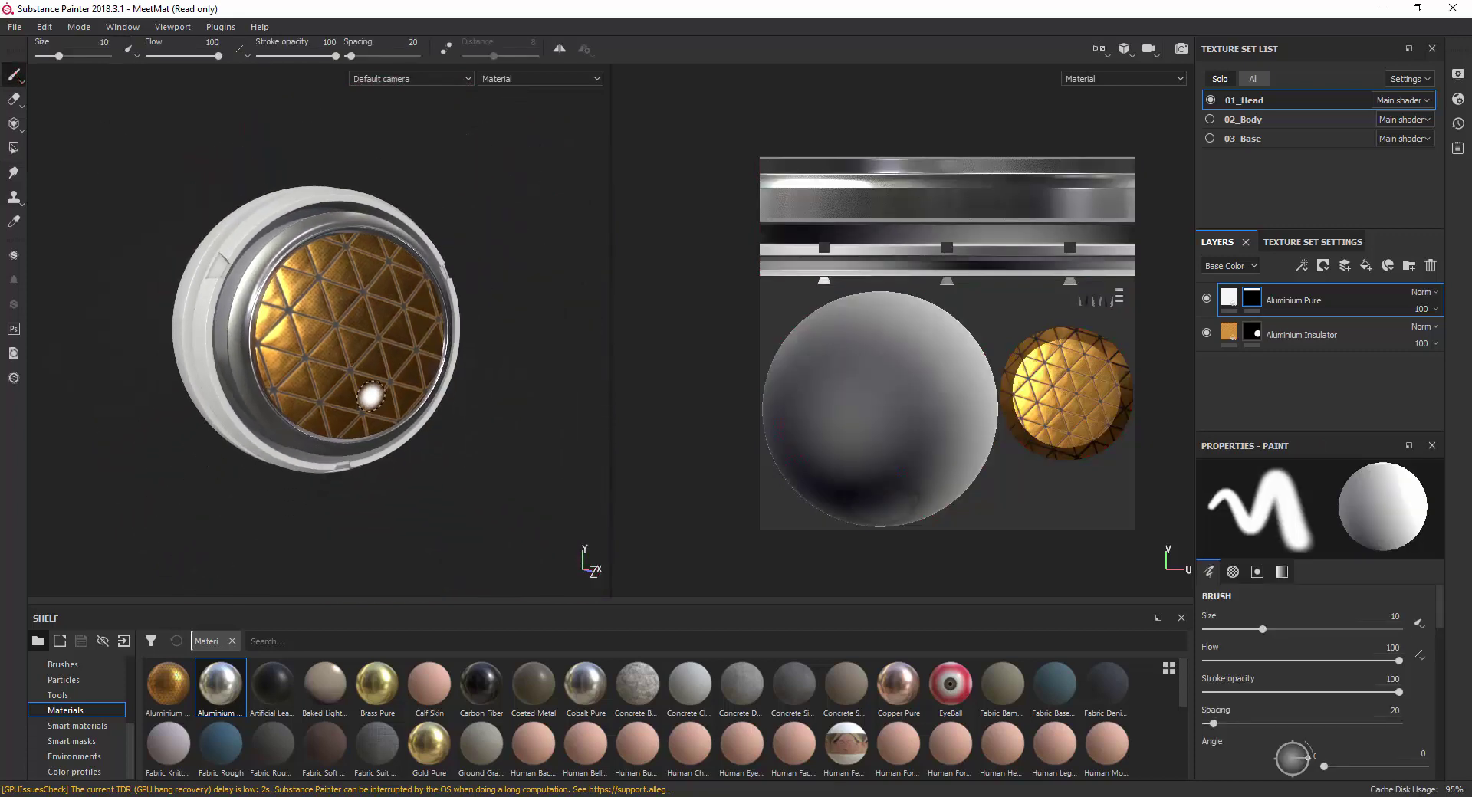
pyautogui.moveTo(360, 375)
pyautogui.keyDown('alt'); pyautogui.mouseDown()
pyautogui.moveTo(396, 436)
pyautogui.moveTo(360, 421)
pyautogui.mouseUp(); pyautogui.keyUp('alt')
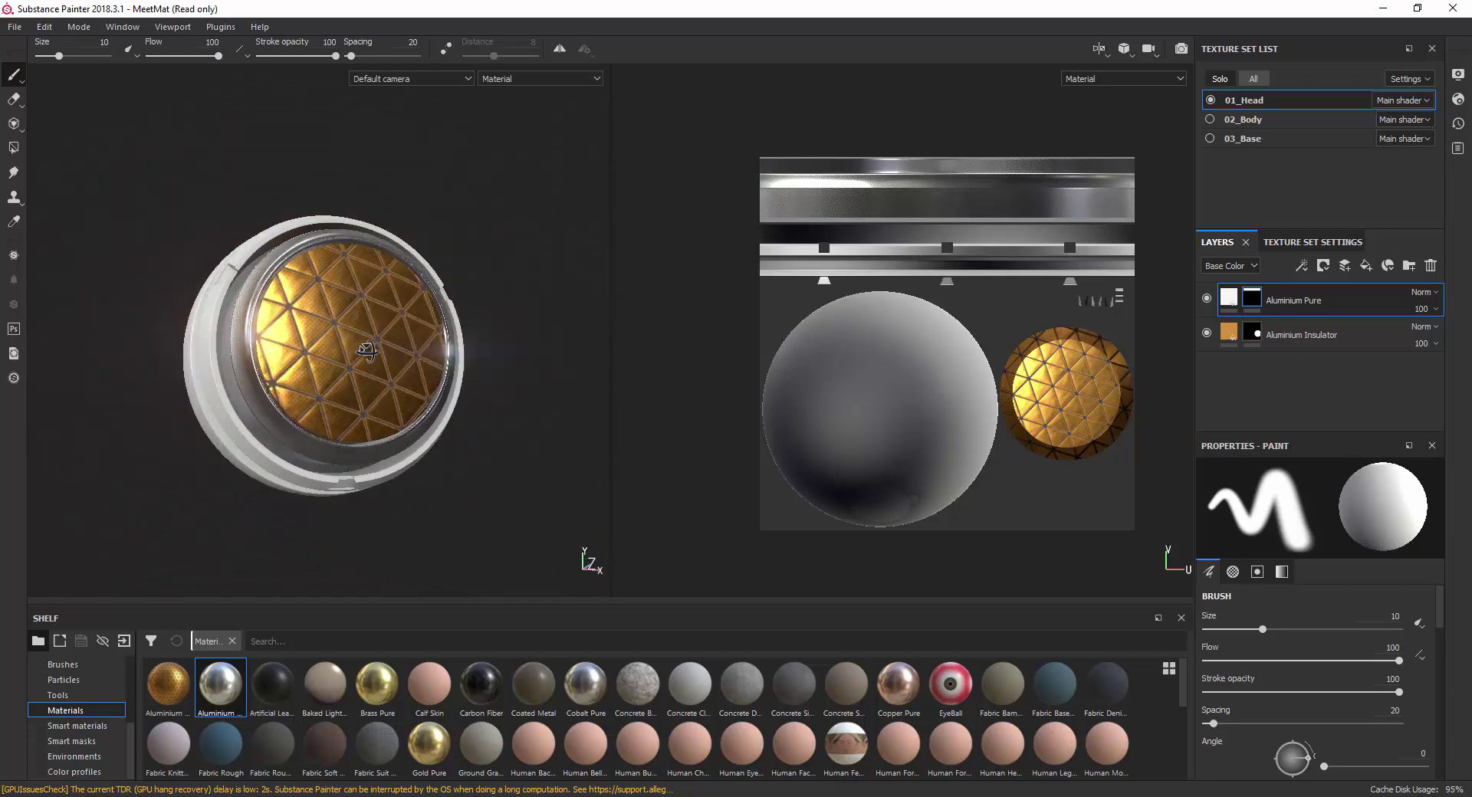
pyautogui.moveTo(361, 420)
pyautogui.keyDown('alt'); pyautogui.mouseDown()
pyautogui.moveTo(368, 345)
pyautogui.moveTo(350, 355)
pyautogui.mouseUp(); pyautogui.keyUp('alt')
pyautogui.scroll(3, 368, 345)
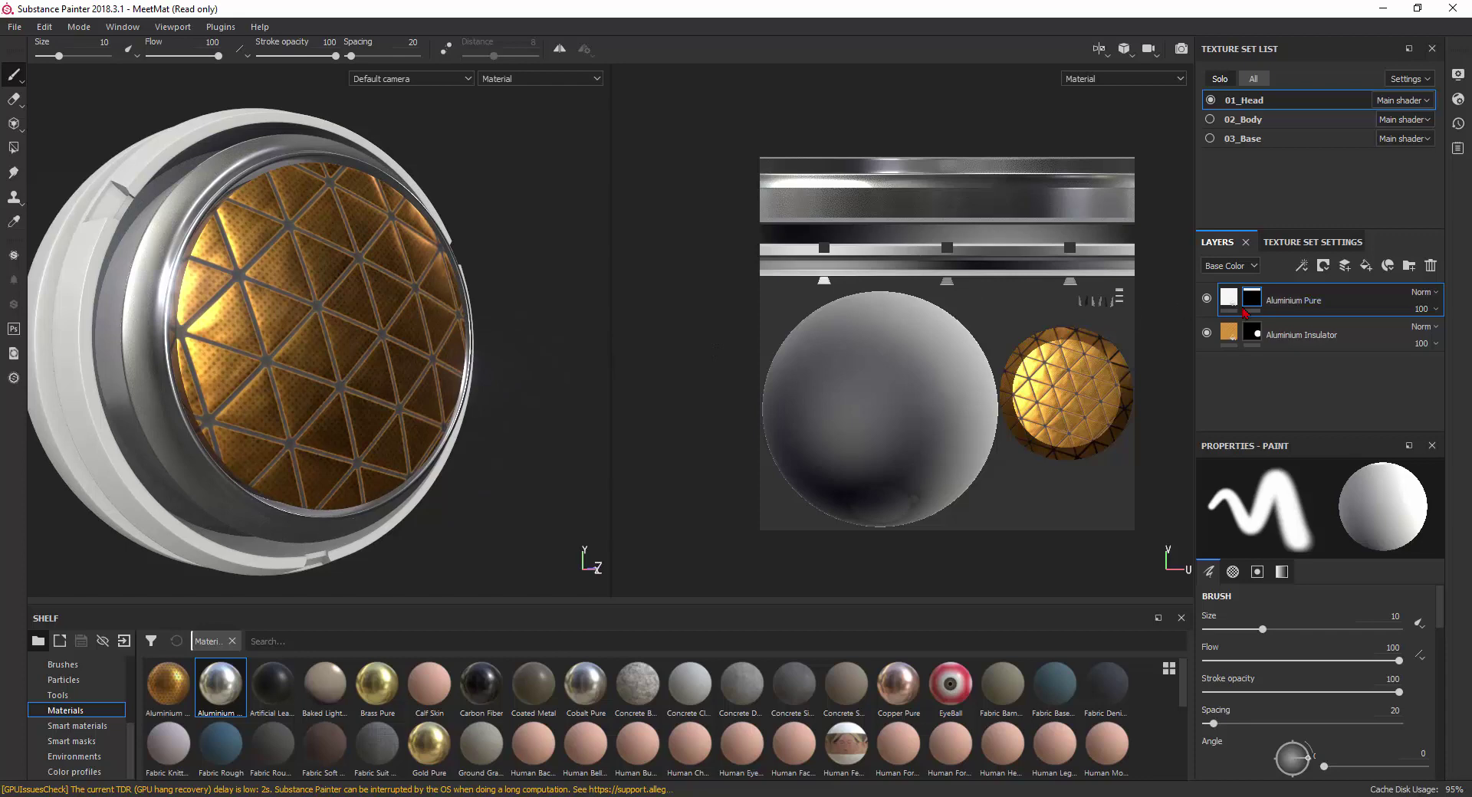
pyautogui.moveTo(579, 395)
pyautogui.keyDown('alt'); pyautogui.mouseDown()
pyautogui.moveTo(60, 360)
pyautogui.moveTo(184, 338)
pyautogui.moveTo(154, 319)
pyautogui.mouseUp(); pyautogui.keyUp('alt')
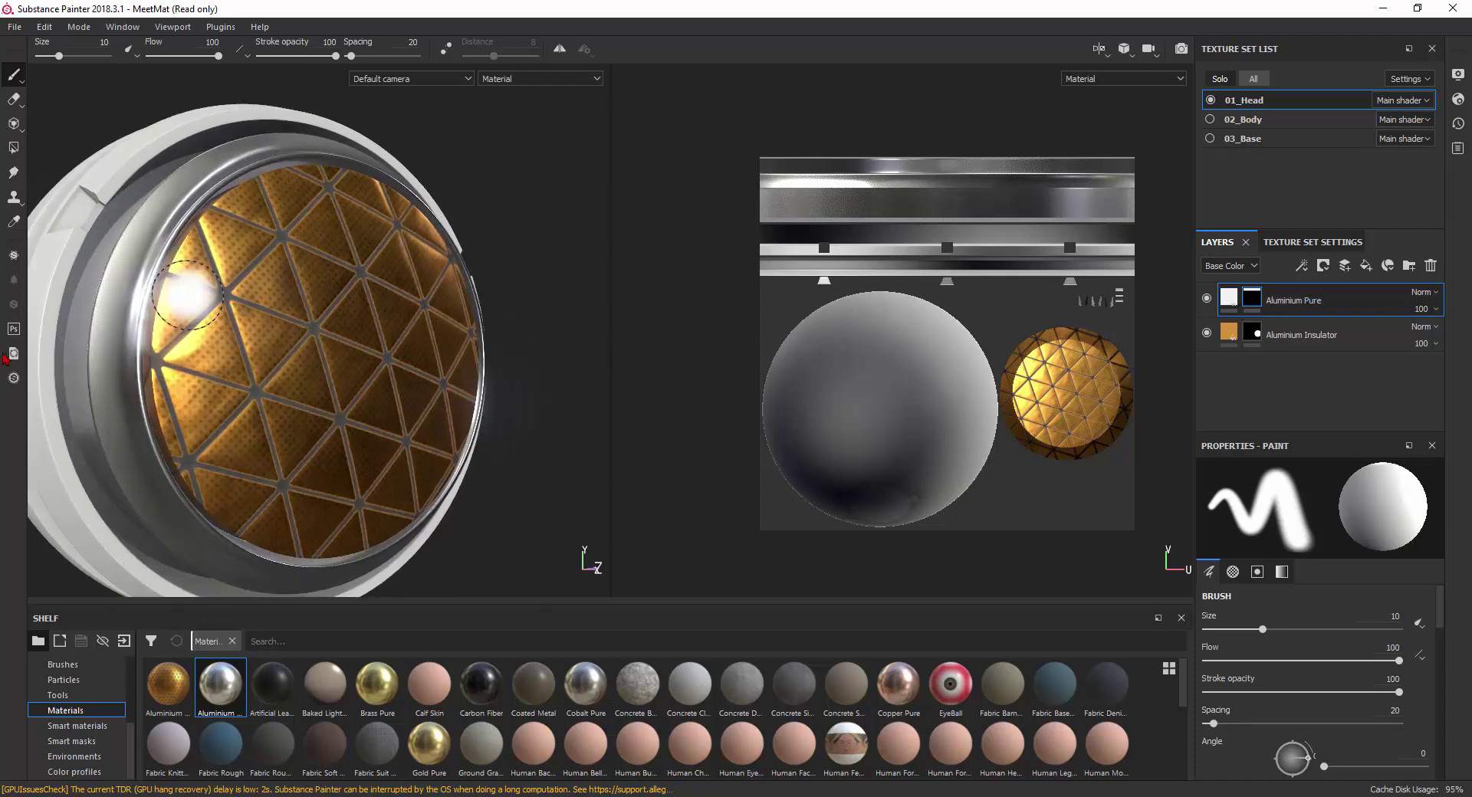
pyautogui.keyDown('alt'); pyautogui.moveTo(381, 325); pyautogui.dragTo(329, 328); pyautogui.keyUp('alt')
pyautogui.scroll(2, 330, 386)
pyautogui.scroll(-2, 330, 385)
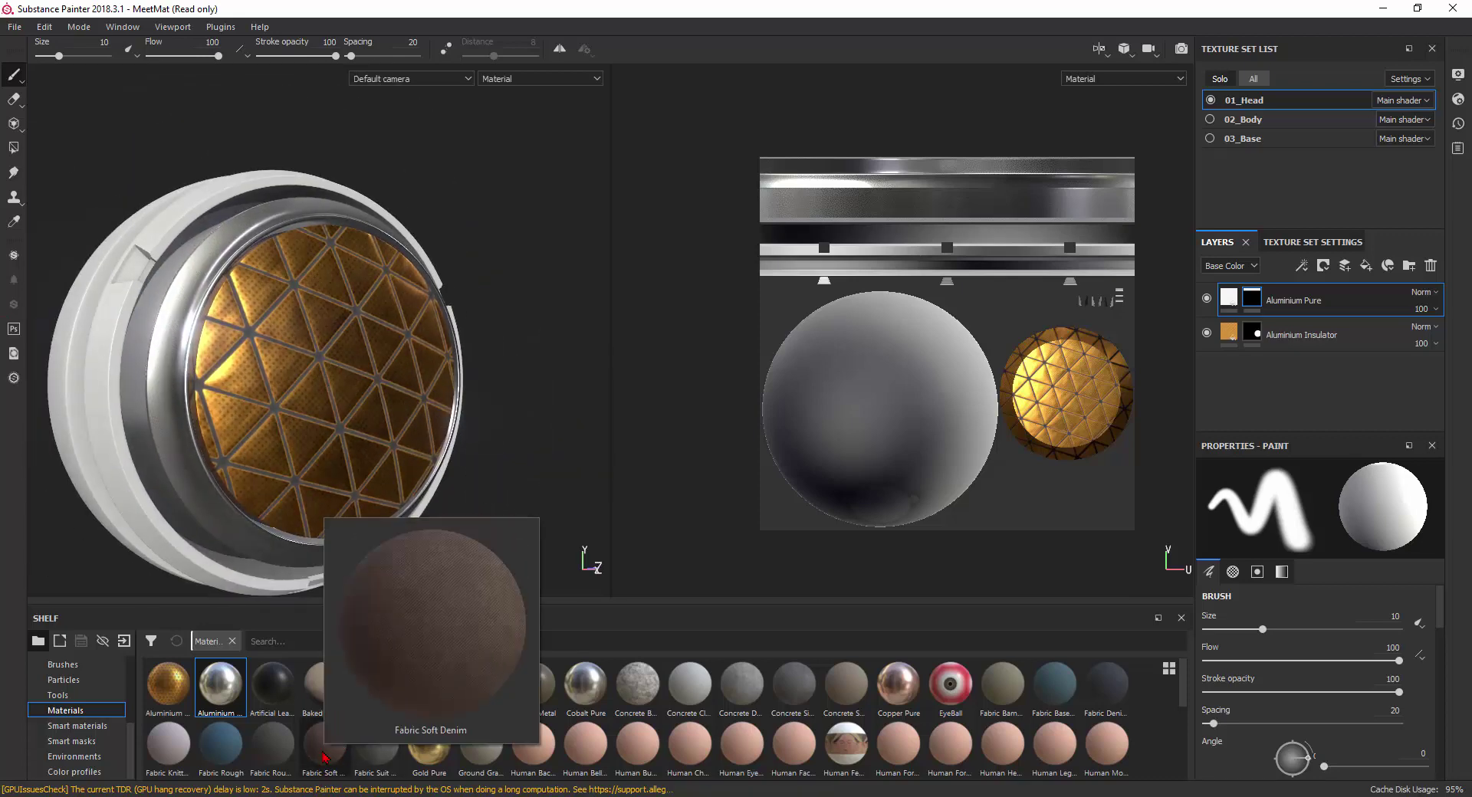
# Add Fabric Soft Denim as a new fill layer and frame the whole head.
pyautogui.moveTo(324, 757)
pyautogui.mouseDown()
pyautogui.moveTo(719, 410)
pyautogui.moveTo(800, 379)
pyautogui.mouseUp()
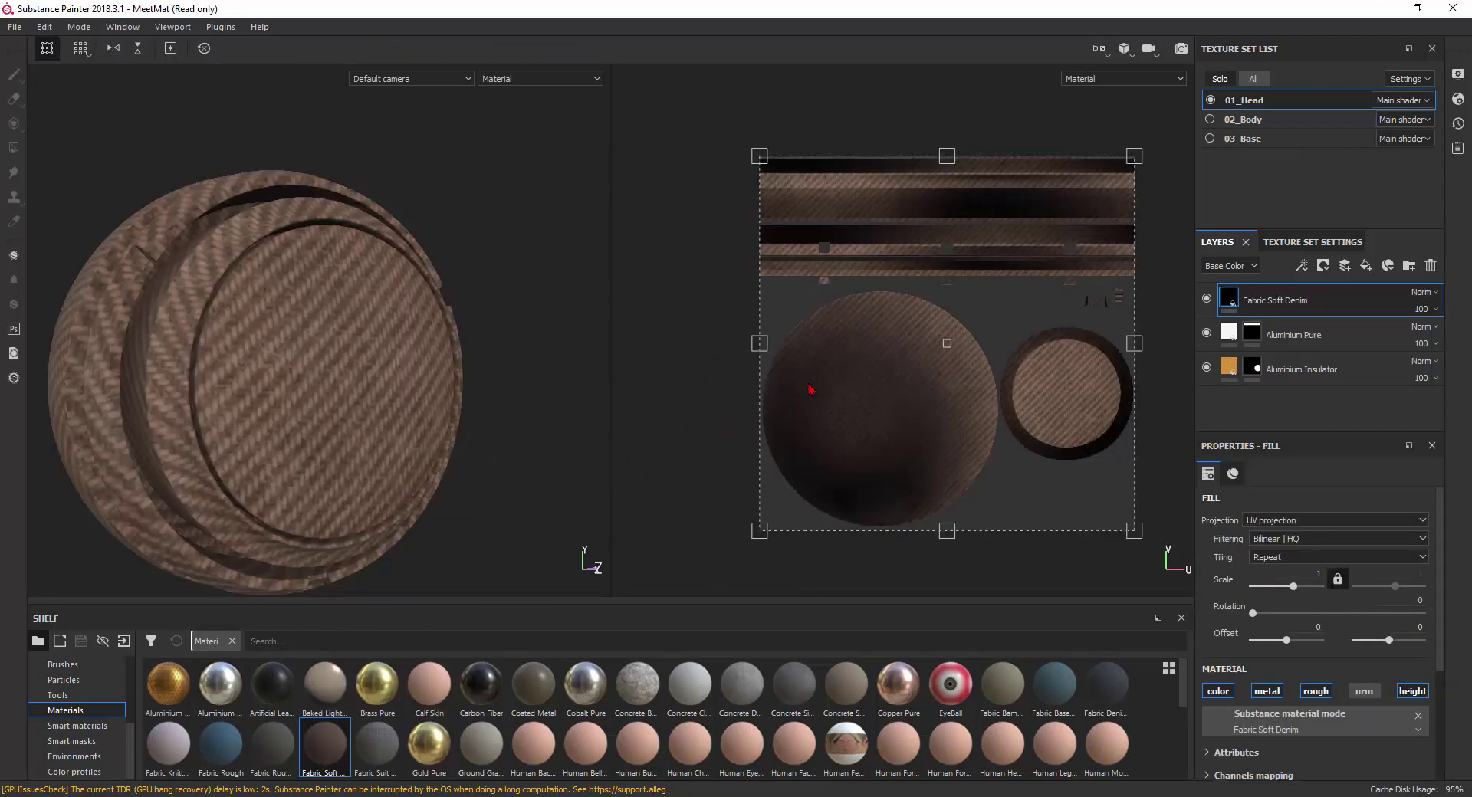
pyautogui.scroll(-1, 789, 395)
pyautogui.scroll(2, 793, 397)
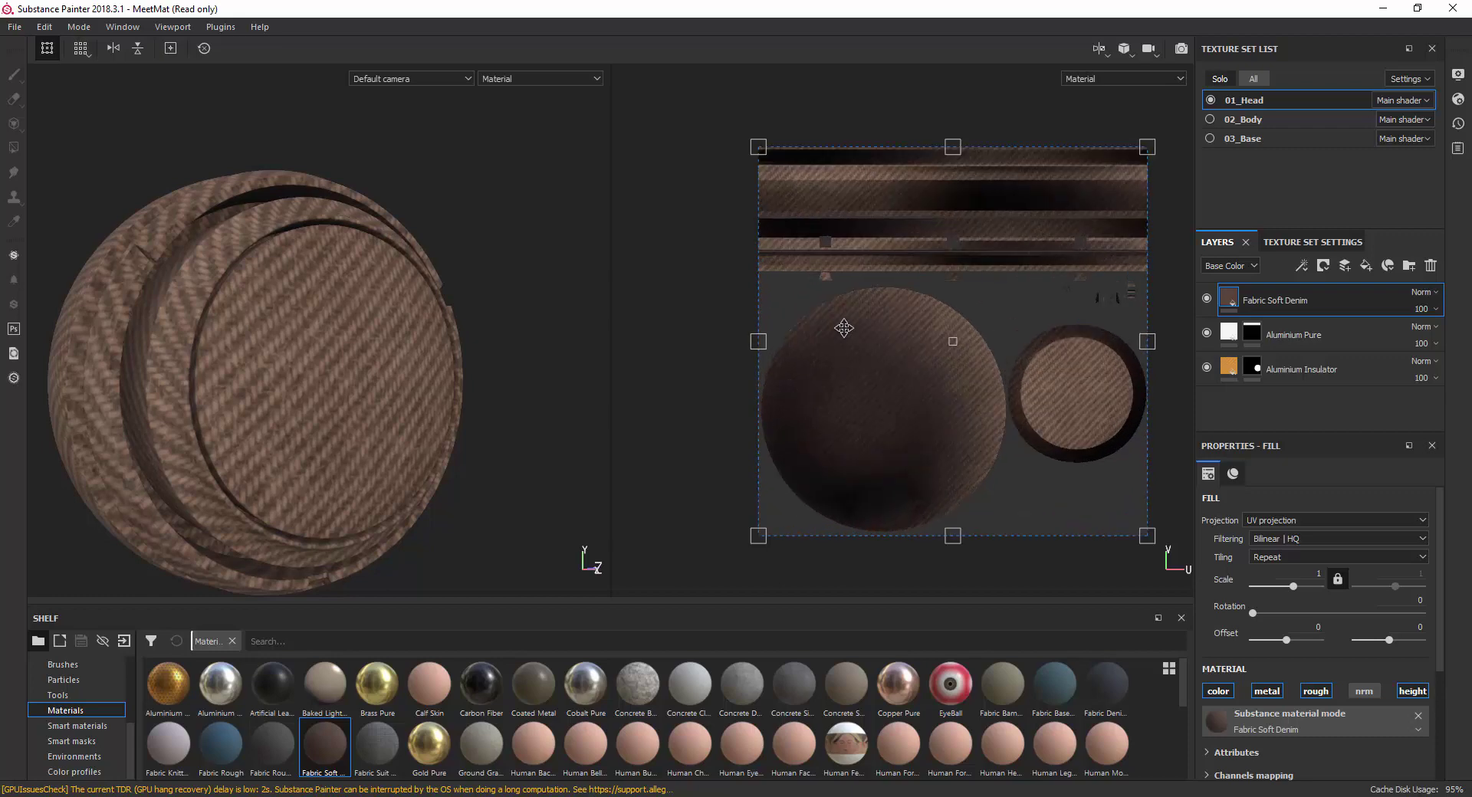
pyautogui.press('f')
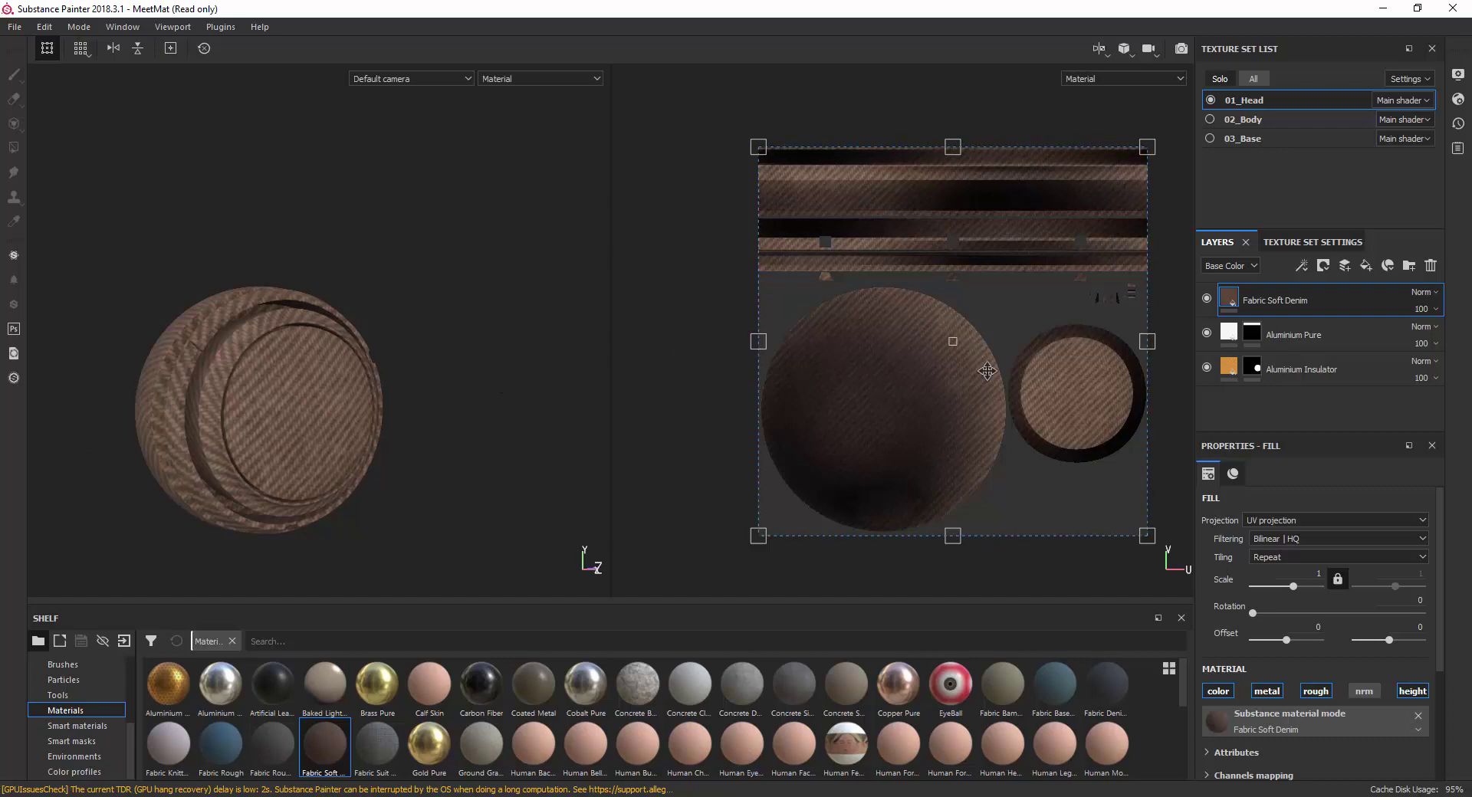
pyautogui.scroll(3, 114, 418)
pyautogui.scroll(3, 134, 395)
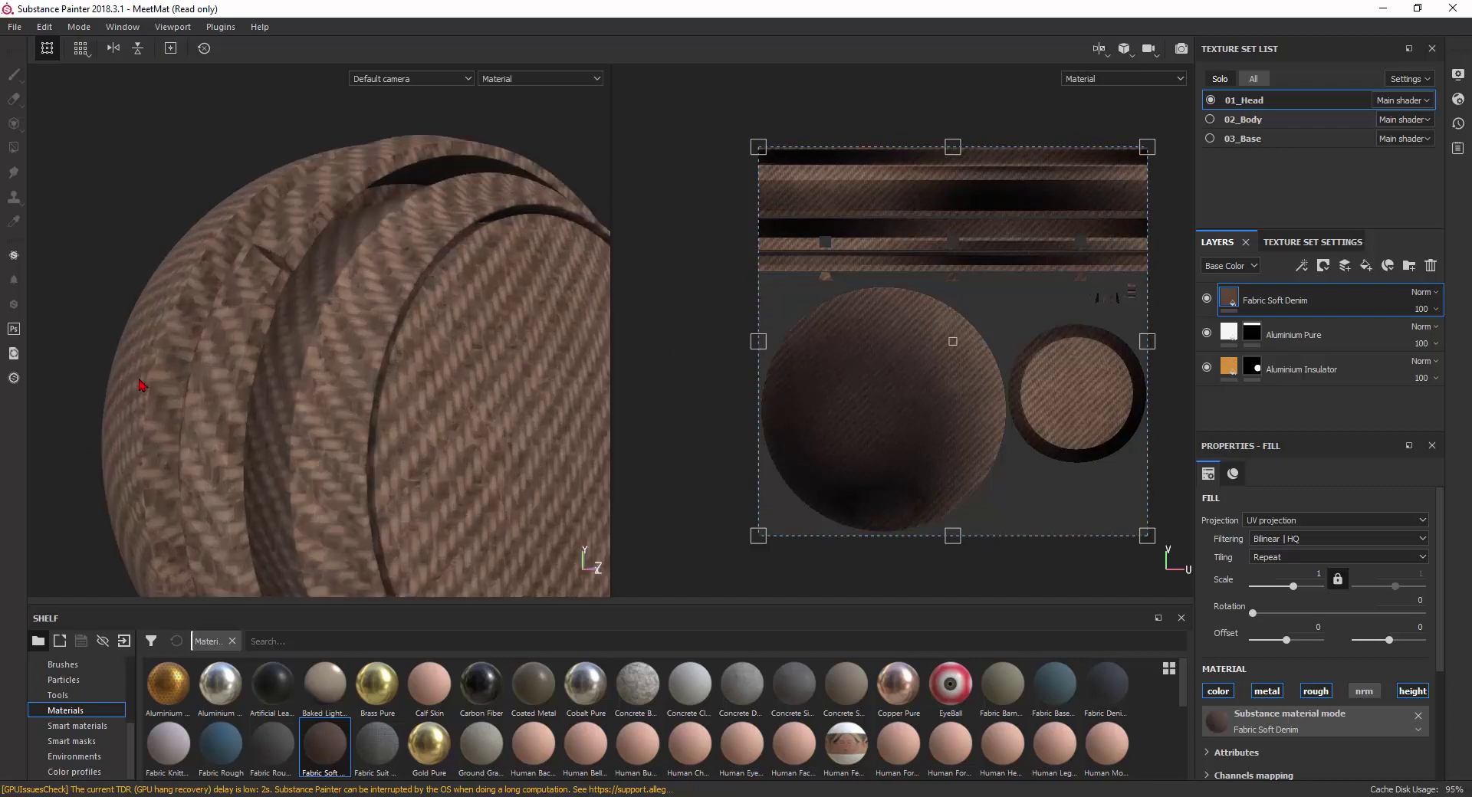
pyautogui.keyDown('alt'); pyautogui.moveTo(184, 364); pyautogui.dragTo(401, 350); pyautogui.keyUp('alt')
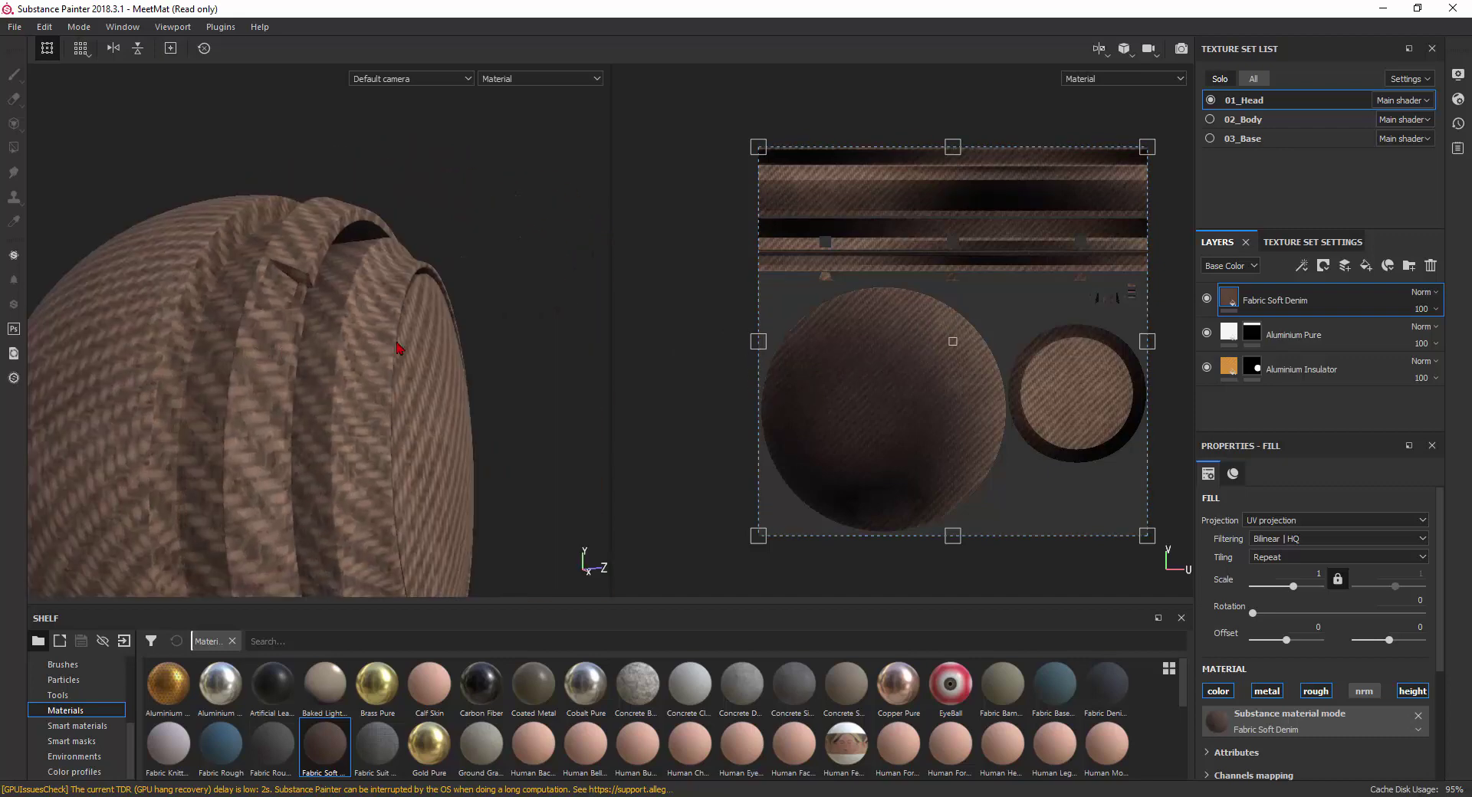
# Set the denim fill's scale to 5 and rotation to 45°.
pyautogui.rightClick(854, 296)
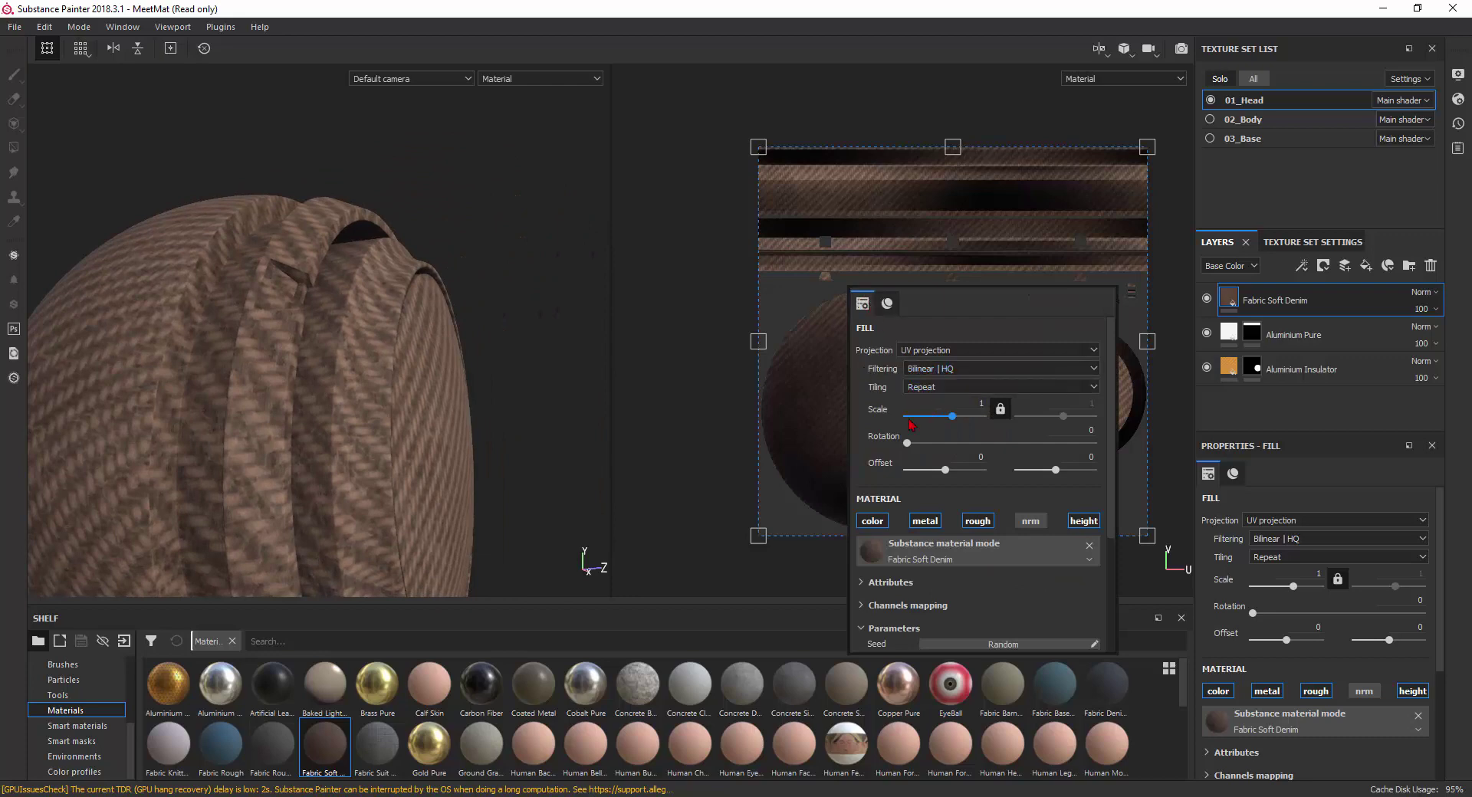
pyautogui.click(967, 404)
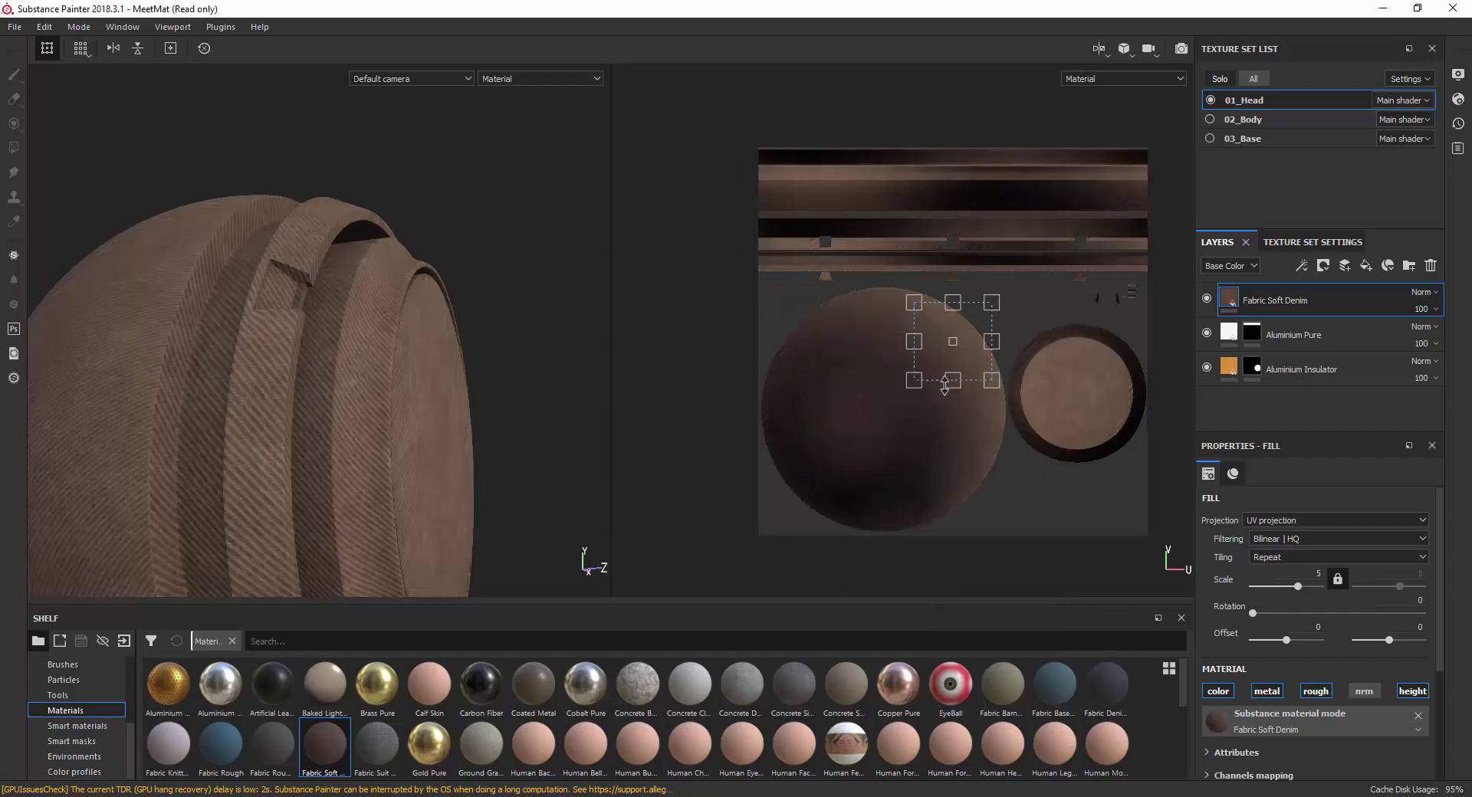
pyautogui.scroll(3, 957, 350)
pyautogui.scroll(1, 958, 350)
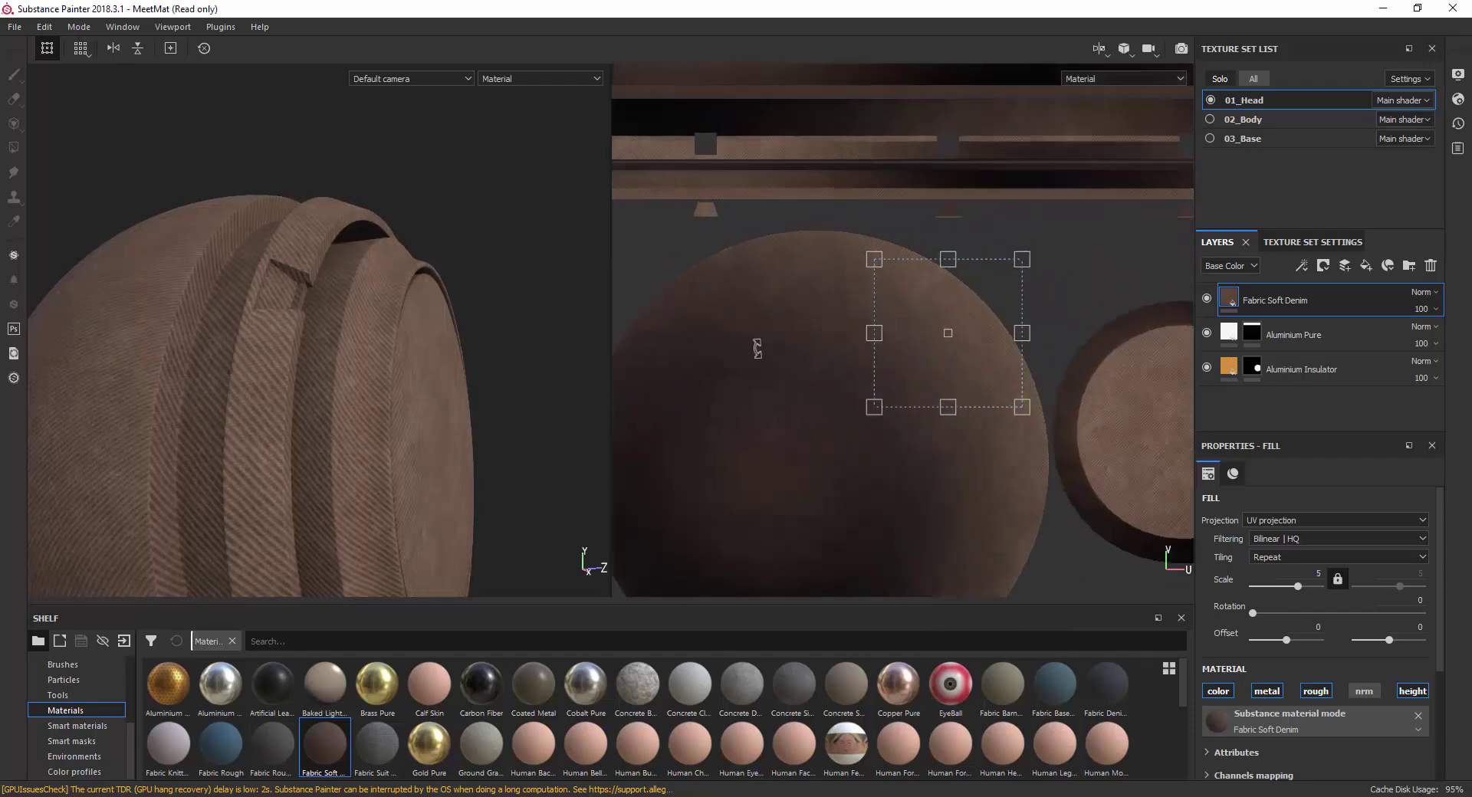
pyautogui.rightClick(920, 360)
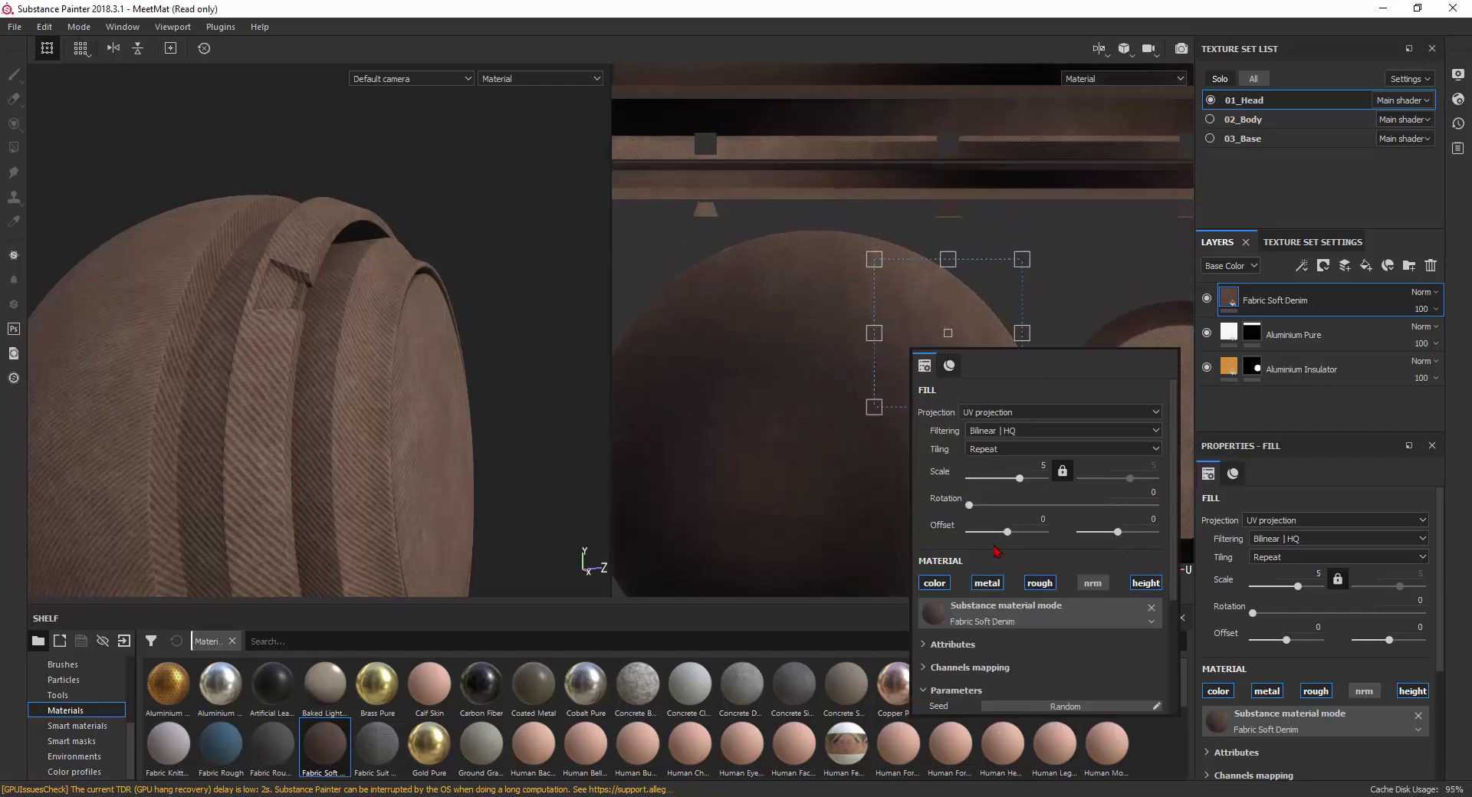
pyautogui.click(1154, 494)
pyautogui.write('45')
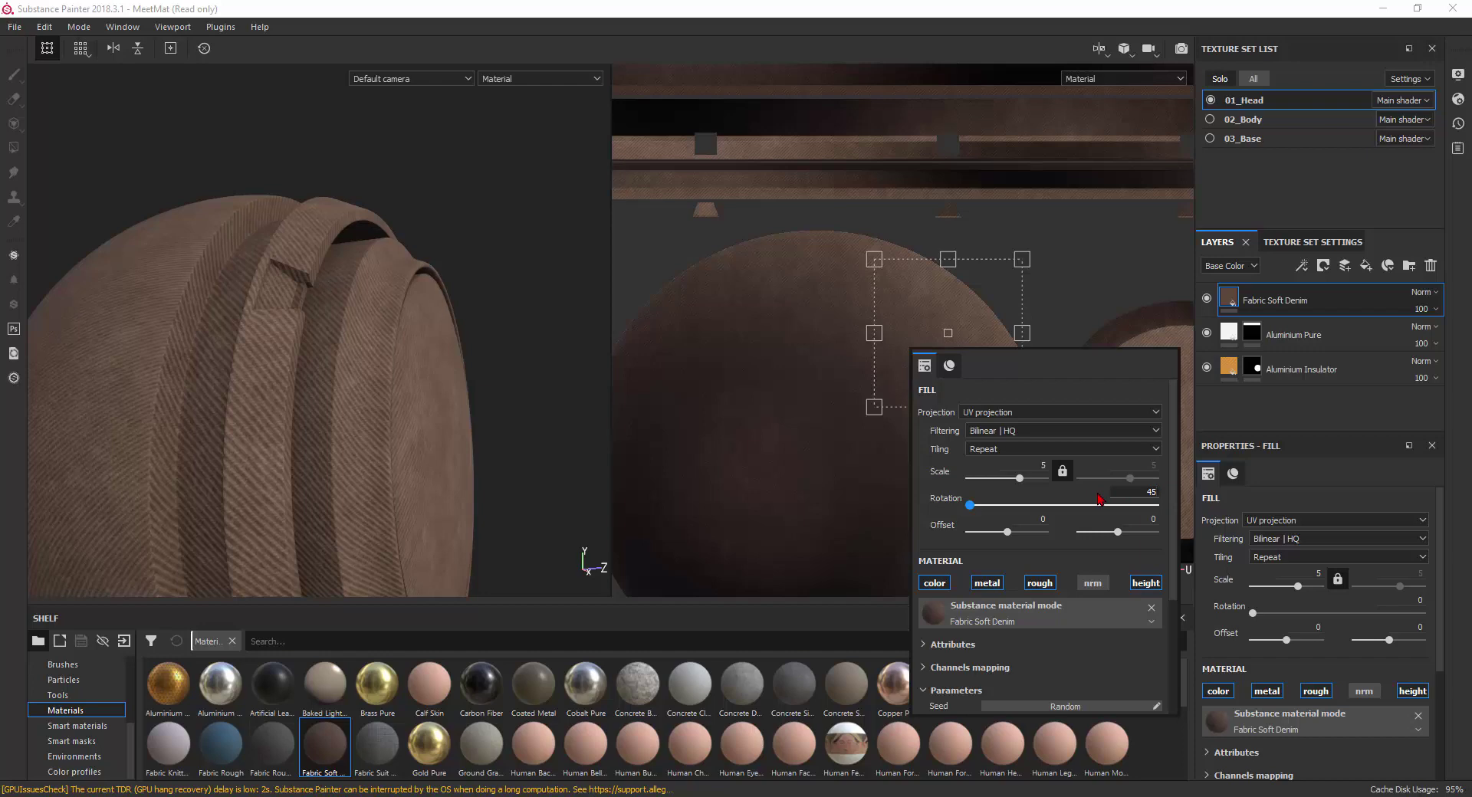
pyautogui.press('Return')
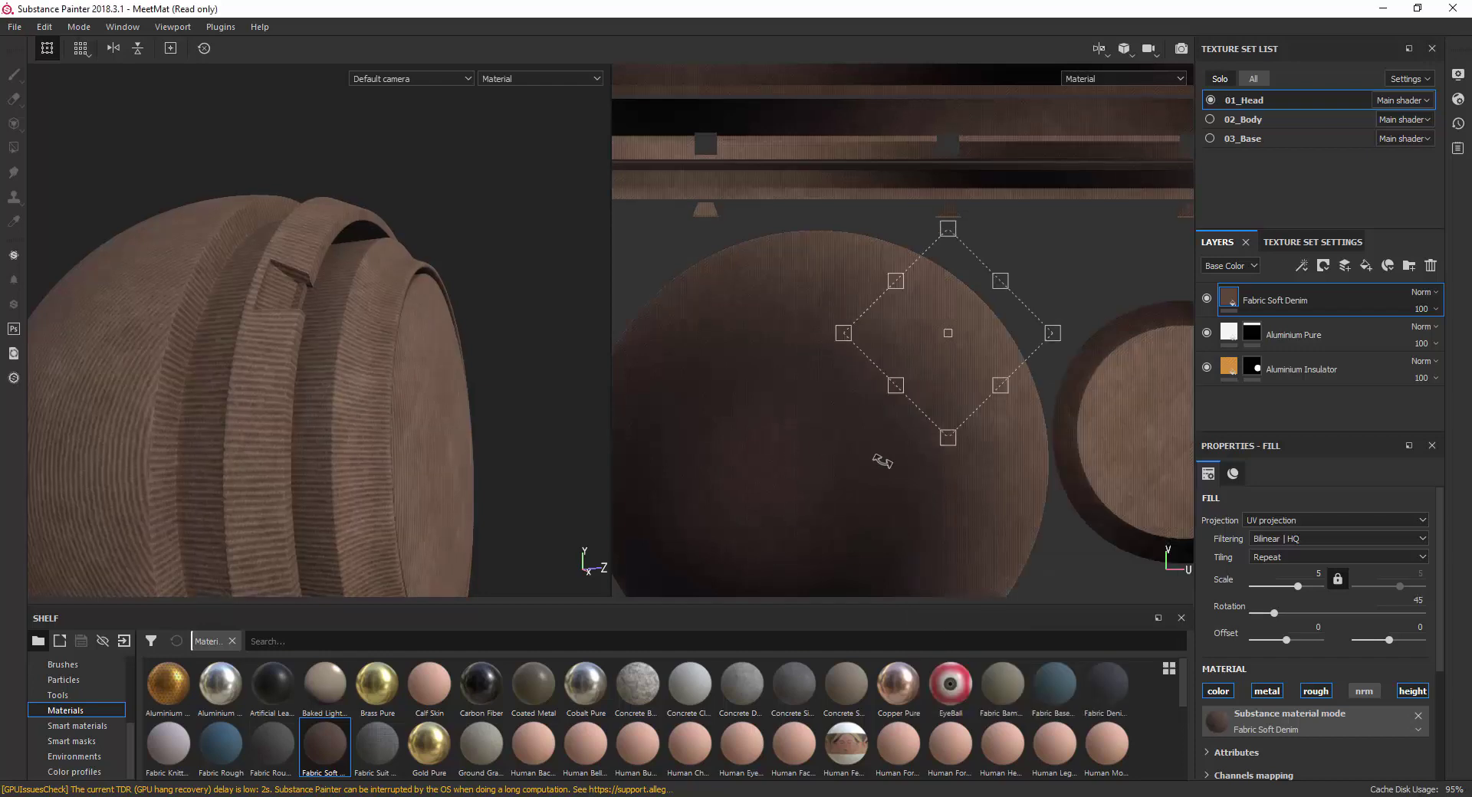
# Offset the denim projection to -0.03 / -0.062 and re-dock the fill settings.
pyautogui.rightClick(901, 462)
pyautogui.moveTo(989, 633); pyautogui.dragTo(979, 644)
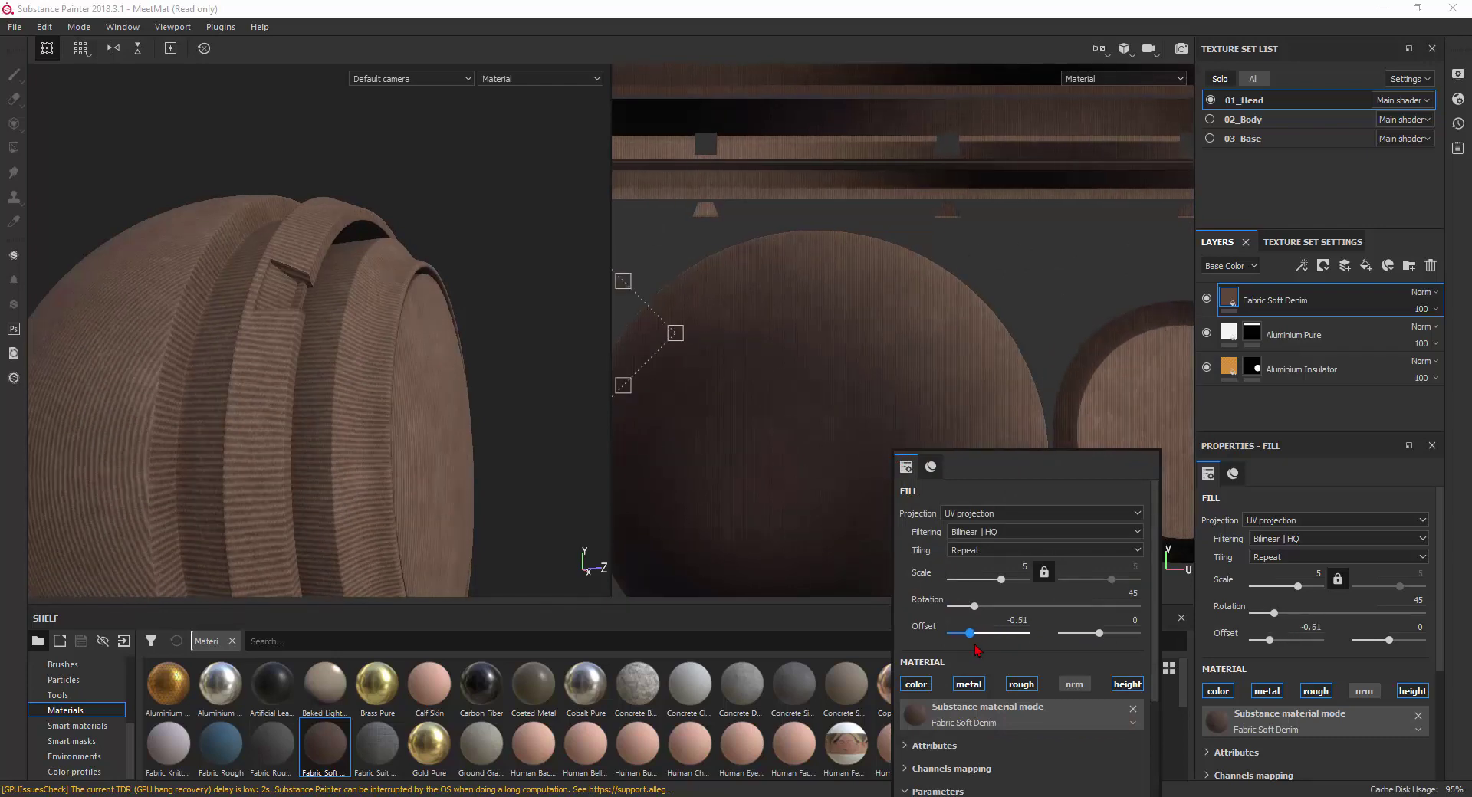
pyautogui.moveTo(1098, 634); pyautogui.dragTo(1074, 647)
pyautogui.moveTo(794, 403); pyautogui.dragTo(794, 559)
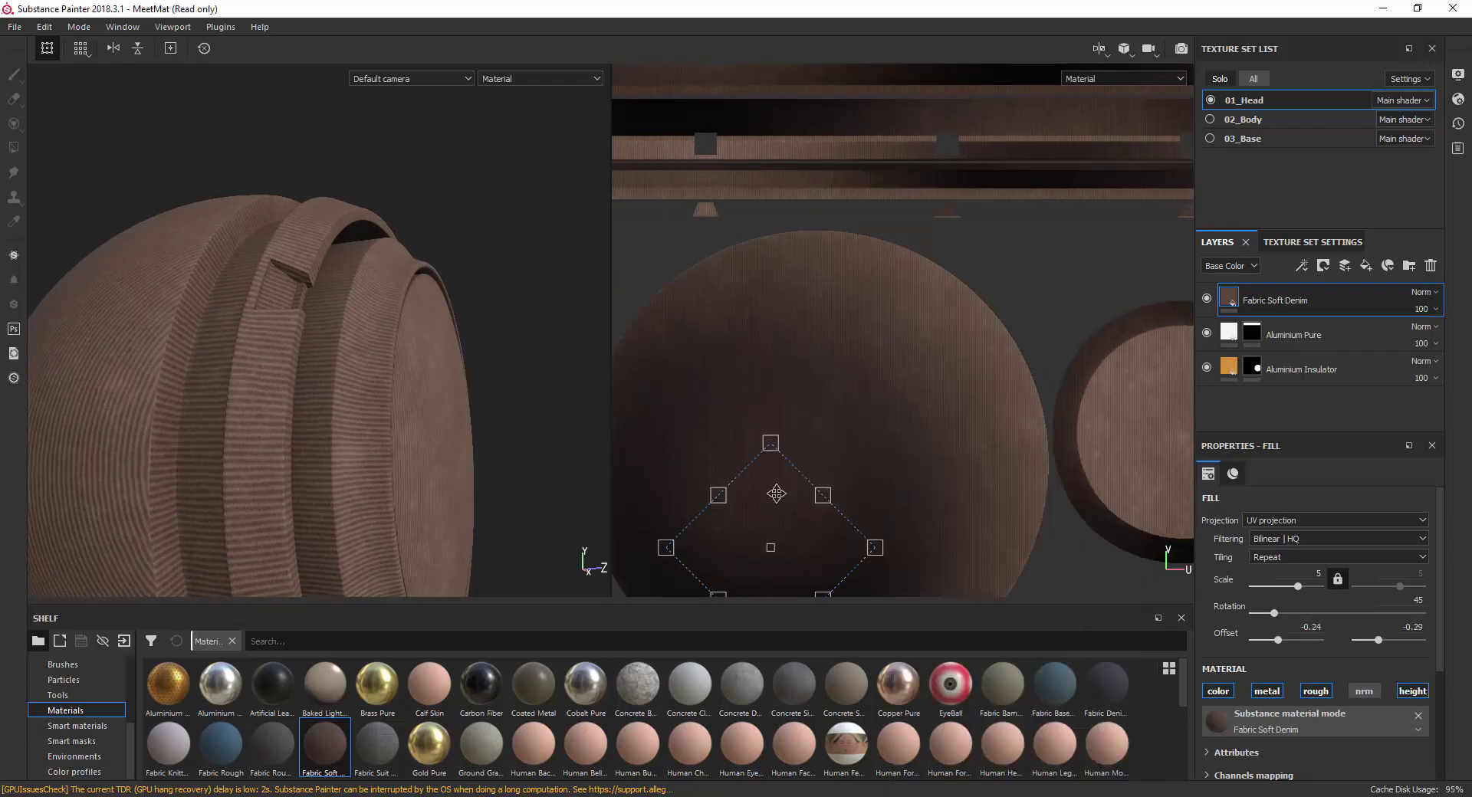
pyautogui.moveTo(772, 536); pyautogui.dragTo(850, 368)
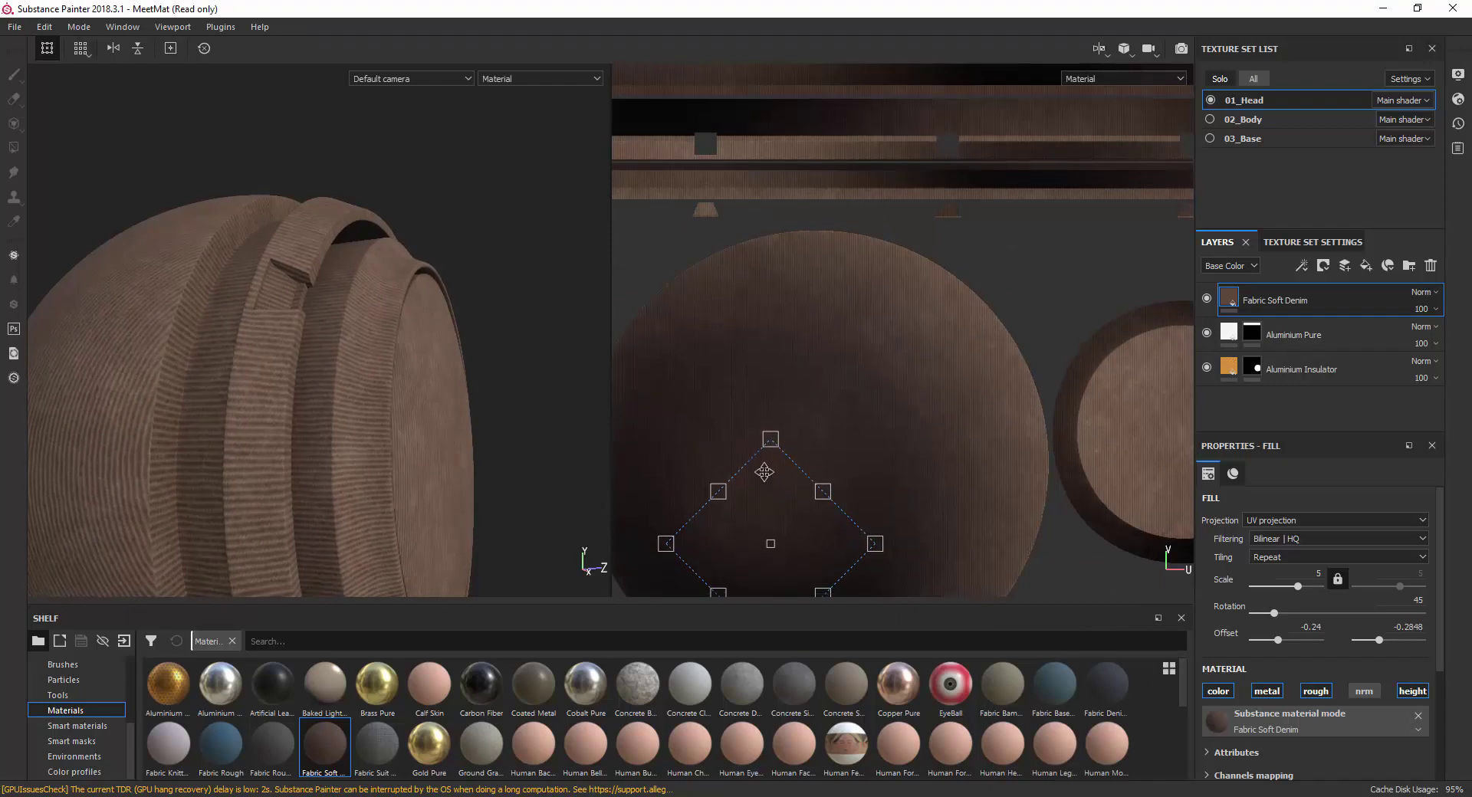
pyautogui.rightClick(1057, 351)
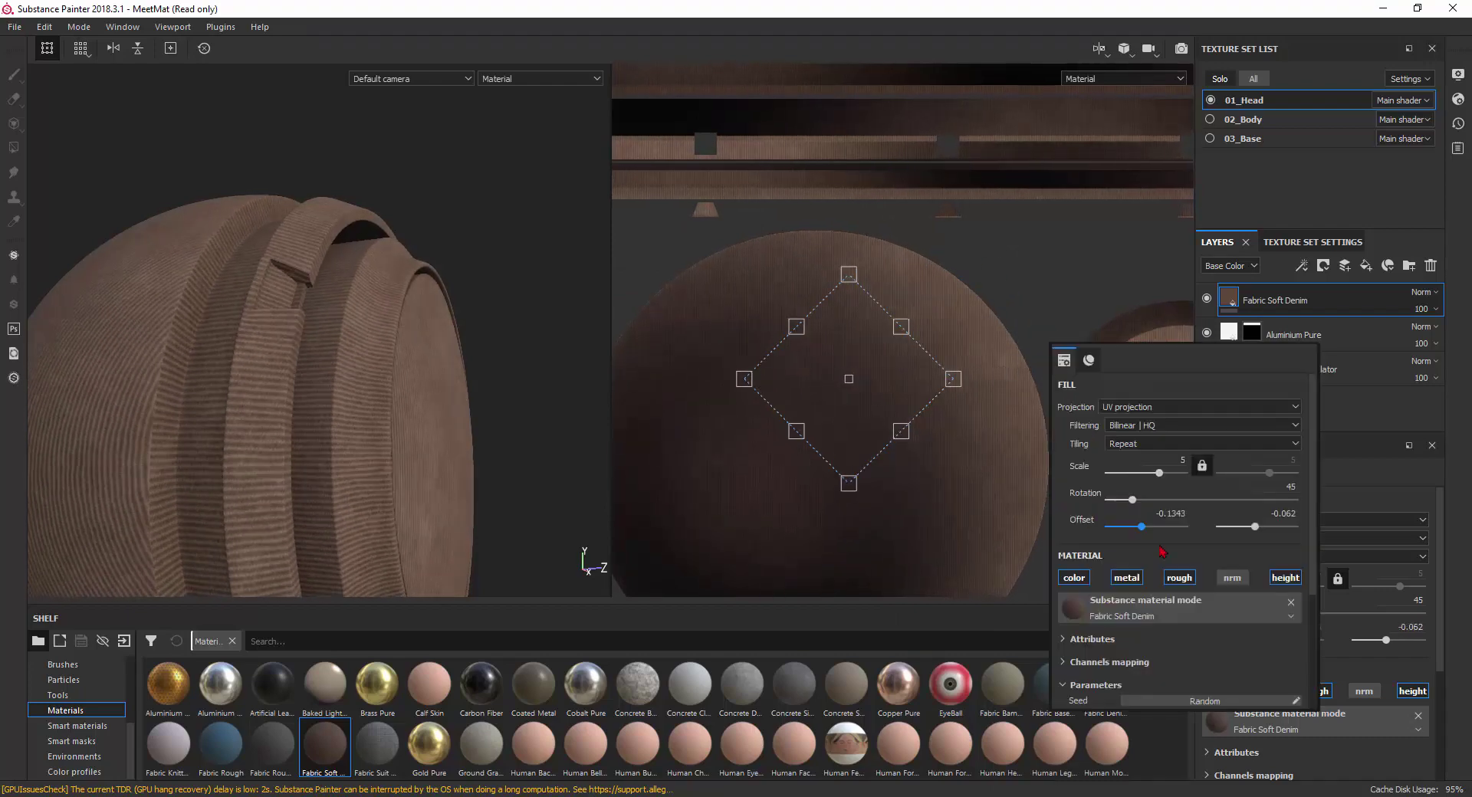
pyautogui.moveTo(1146, 527)
pyautogui.mouseDown()
pyautogui.moveTo(1129, 529)
pyautogui.moveTo(1144, 534)
pyautogui.mouseUp()
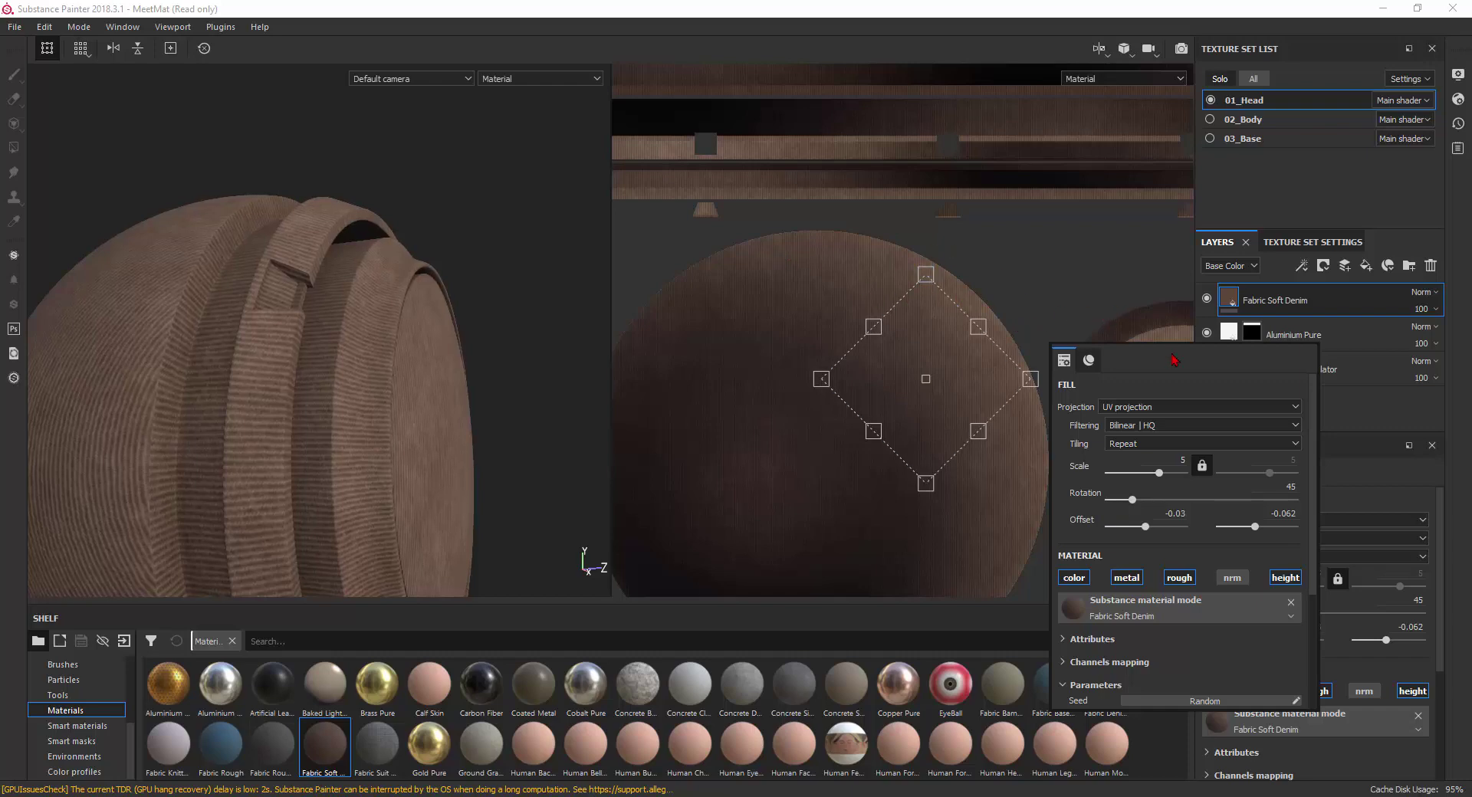
pyautogui.doubleClick(1158, 357)
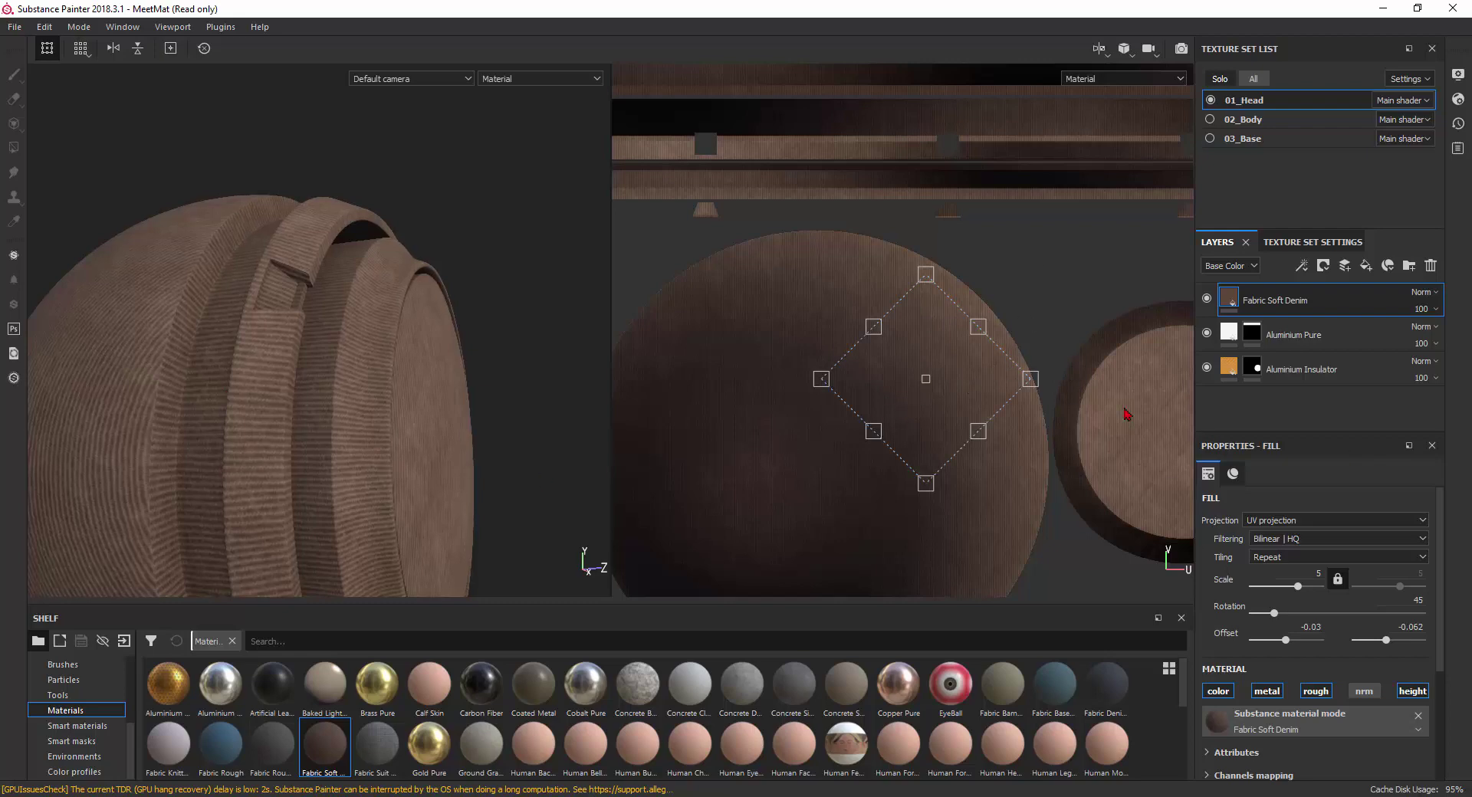
pyautogui.scroll(-3, 714, 394)
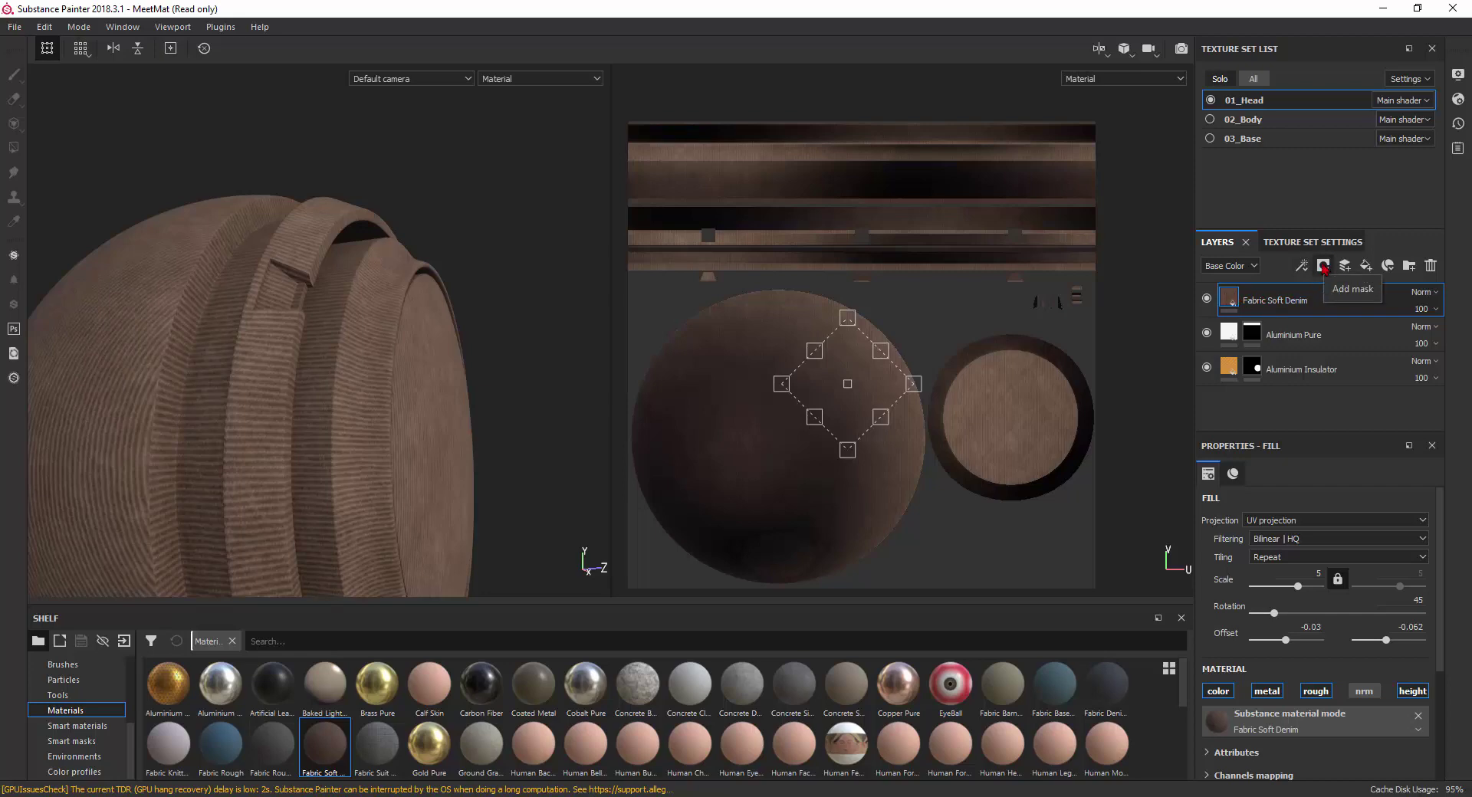
pyautogui.click(1323, 268)
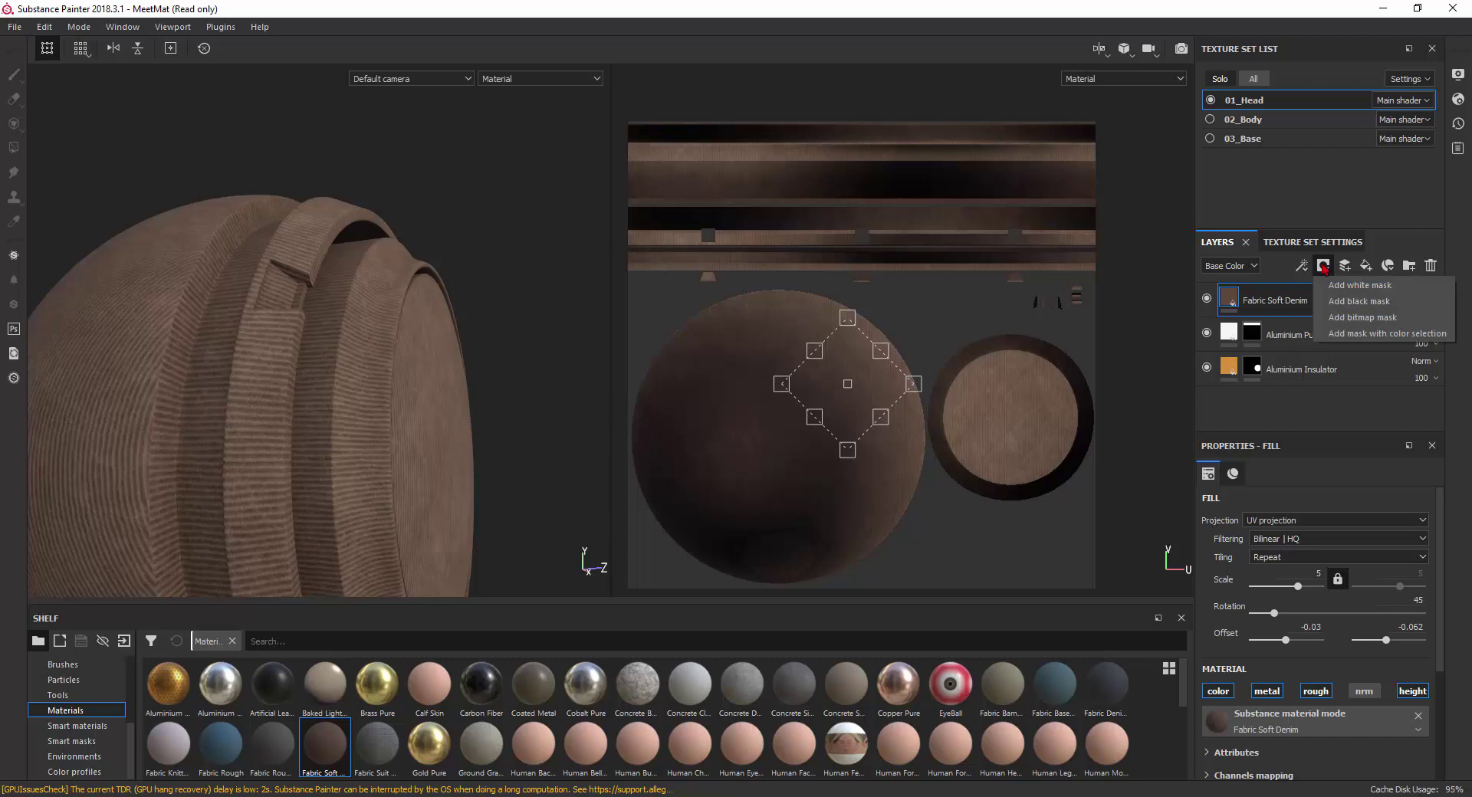
pyautogui.click(1335, 301)
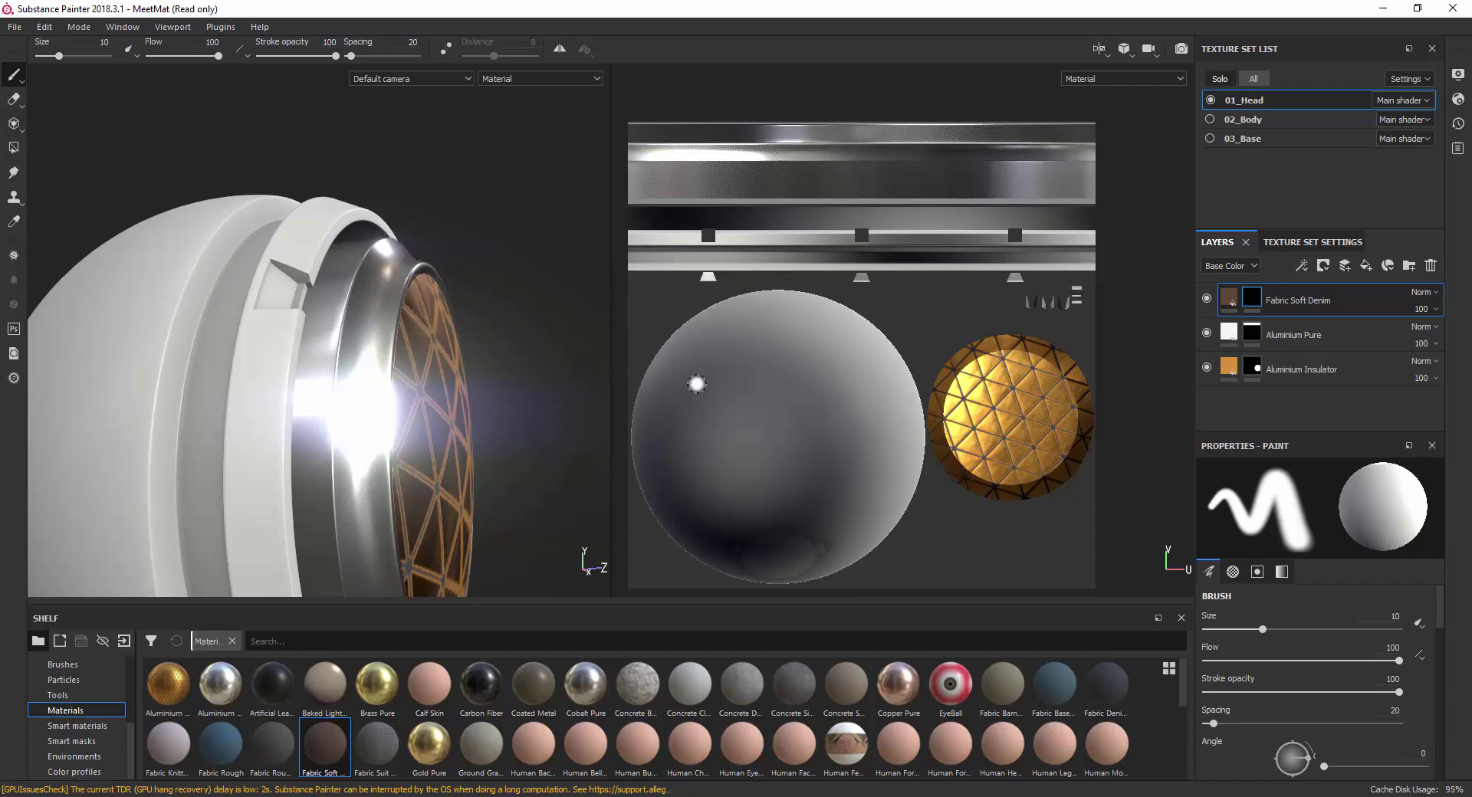
pyautogui.click(13, 147)
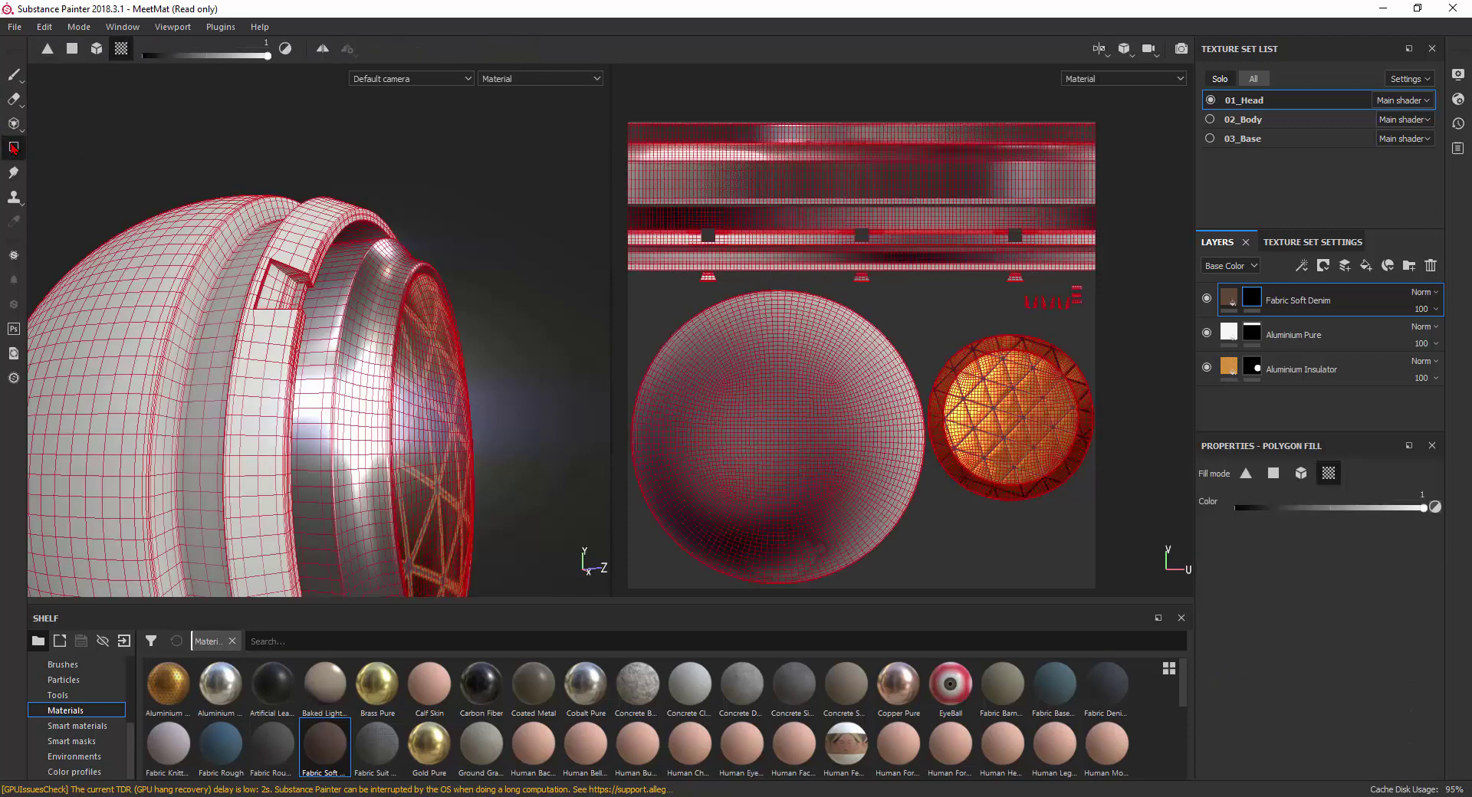
pyautogui.rightClick(541, 267)
pyautogui.click(724, 419)
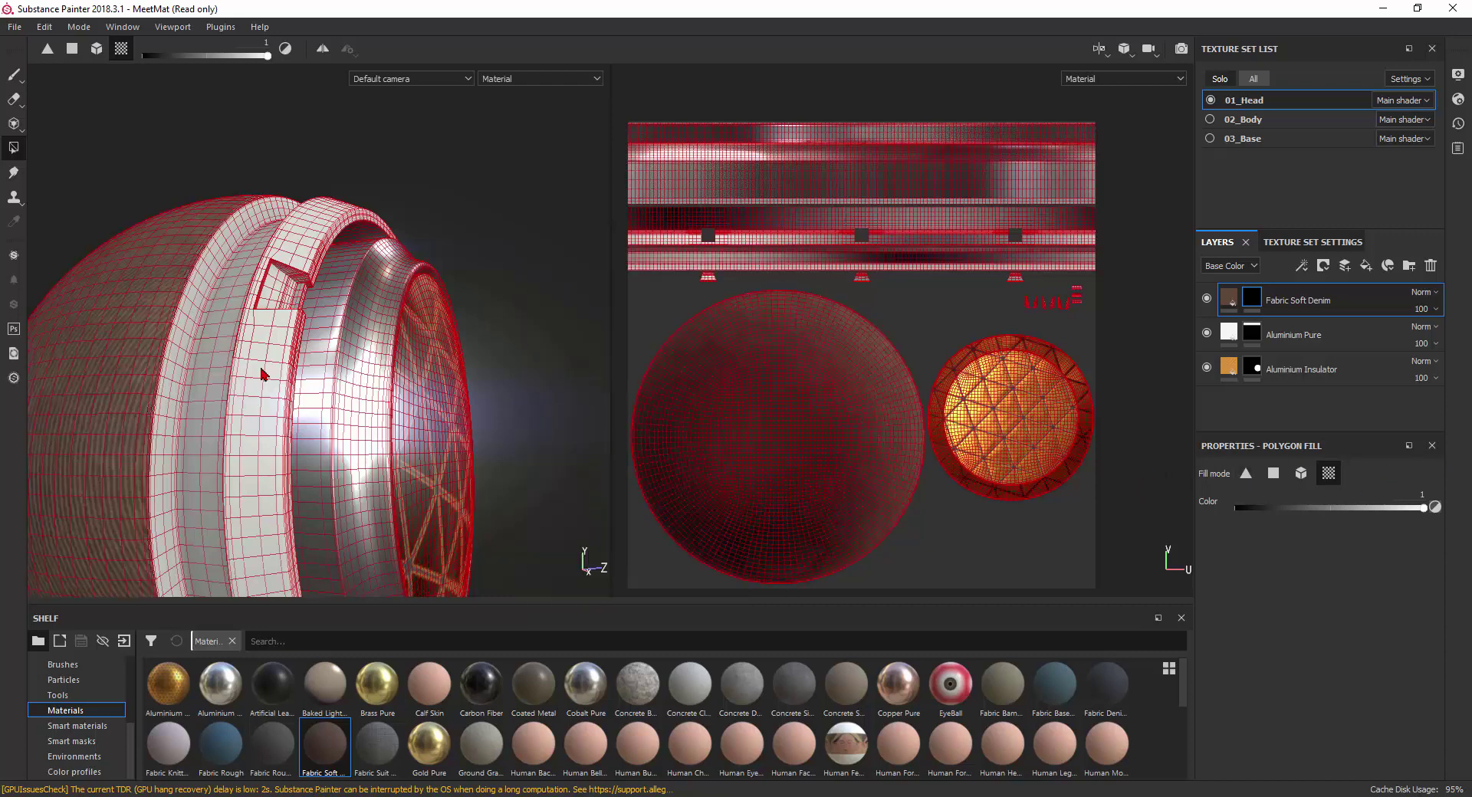
pyautogui.keyDown('alt'); pyautogui.moveTo(261, 374); pyautogui.dragTo(213, 354); pyautogui.keyUp('alt')
pyautogui.scroll(3, 213, 354)
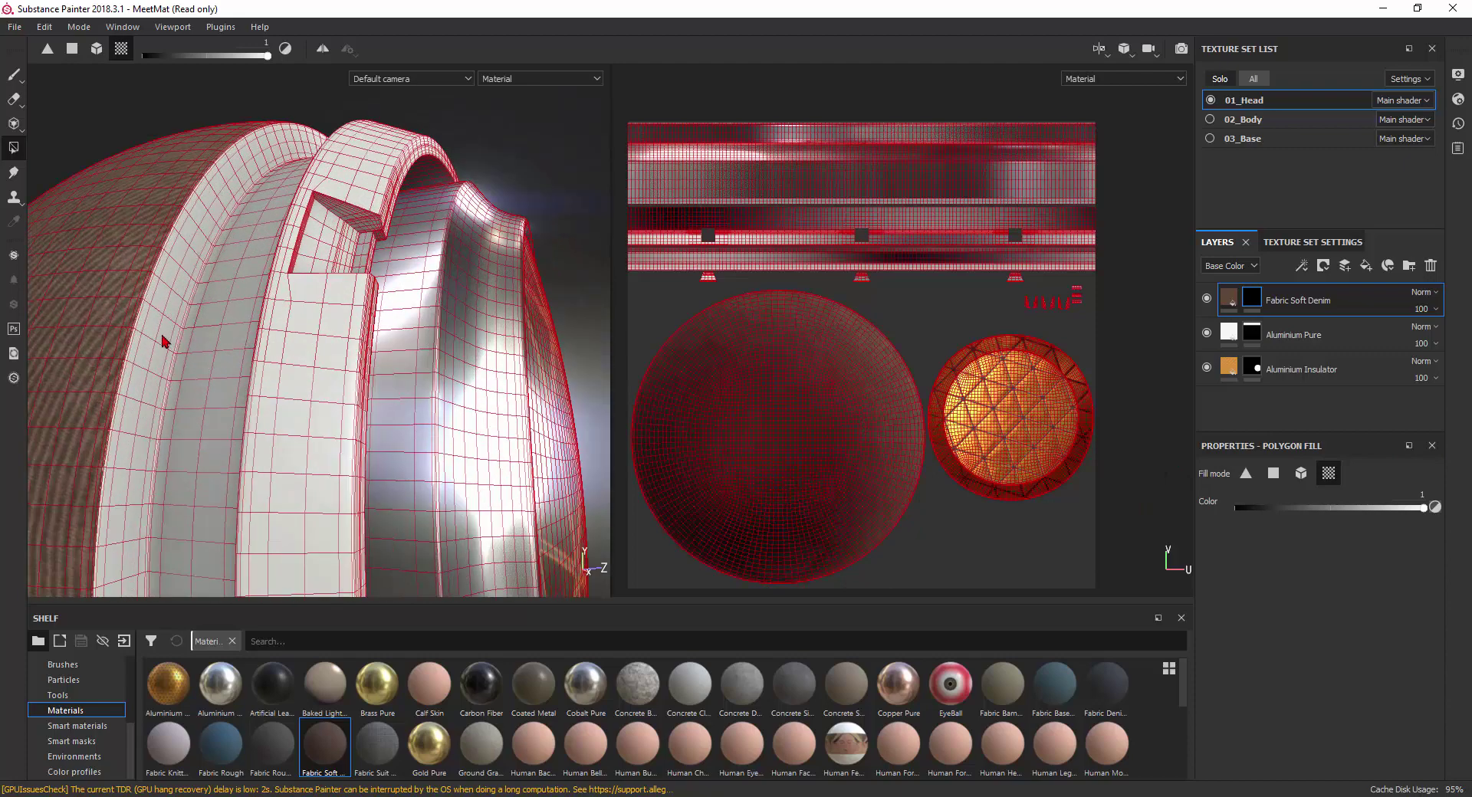
pyautogui.click(163, 340)
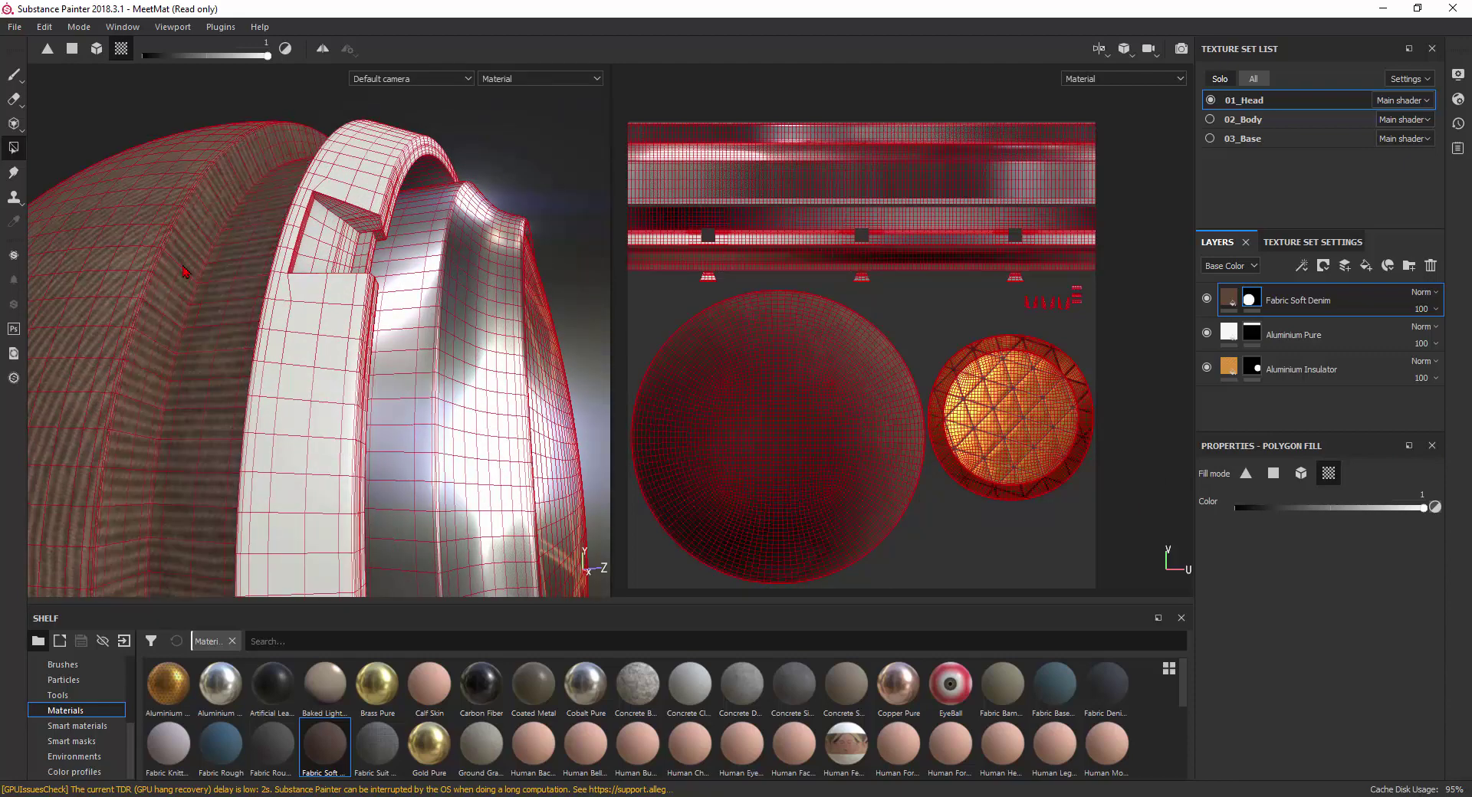
pyautogui.scroll(-3, 184, 271)
pyautogui.scroll(-3, 192, 283)
pyautogui.scroll(-3, 199, 291)
pyautogui.scroll(3, 206, 302)
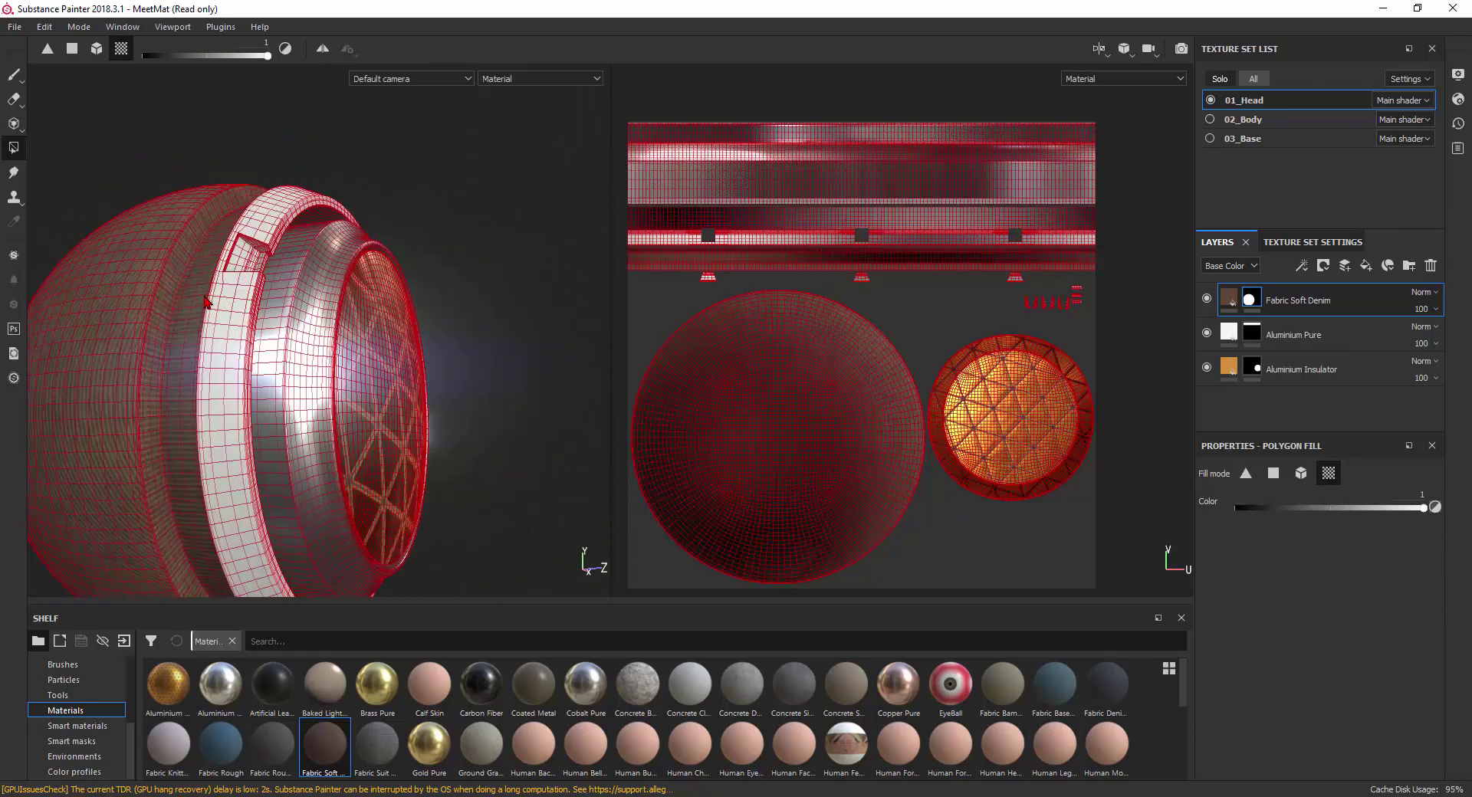
pyautogui.moveTo(205, 301)
pyautogui.keyDown('alt'); pyautogui.mouseDown()
pyautogui.moveTo(207, 283)
pyautogui.moveTo(306, 296)
pyautogui.moveTo(164, 355)
pyautogui.moveTo(312, 340)
pyautogui.mouseUp(); pyautogui.keyUp('alt')
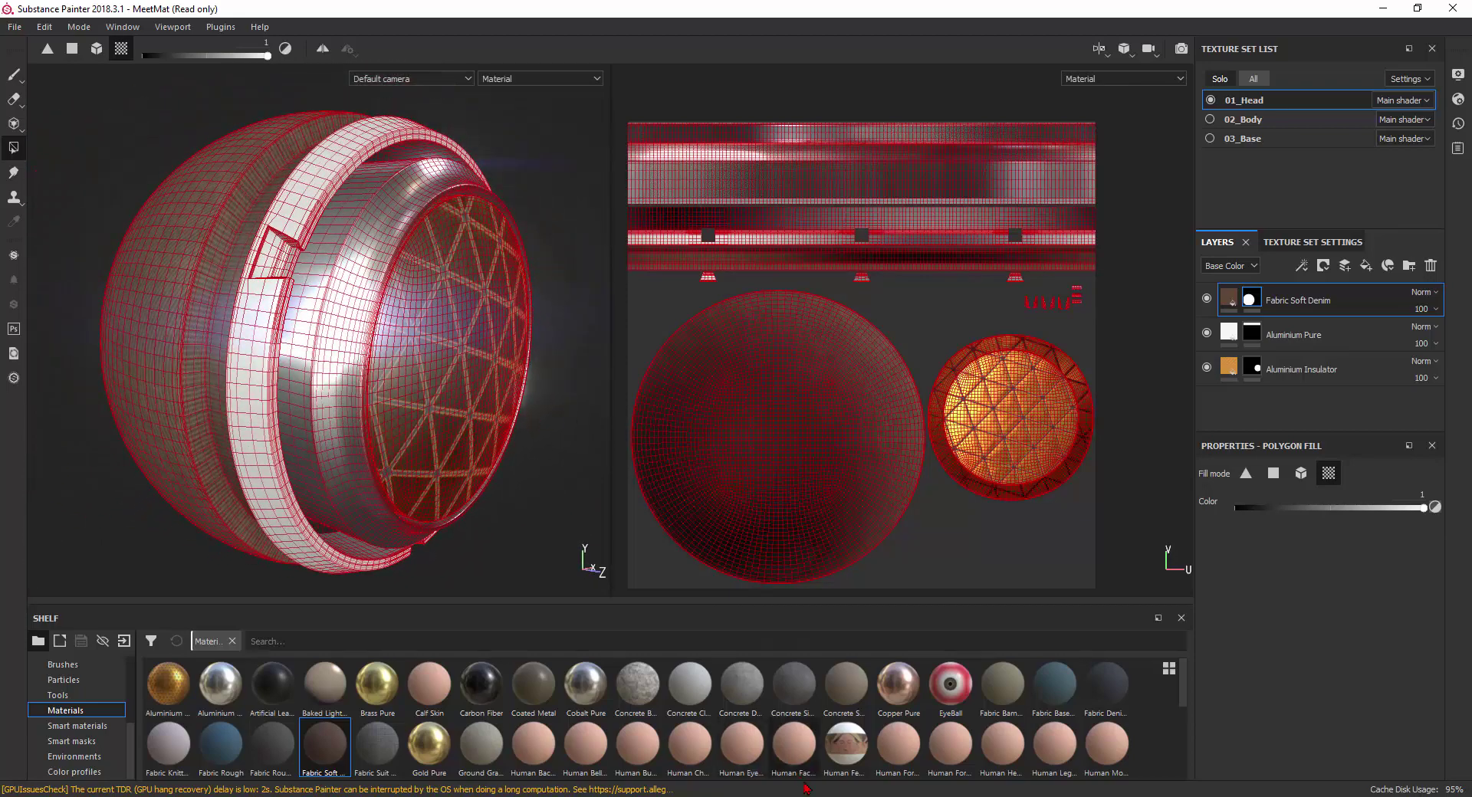
pyautogui.scroll(-1, 712, 735)
pyautogui.scroll(-1, 712, 735)
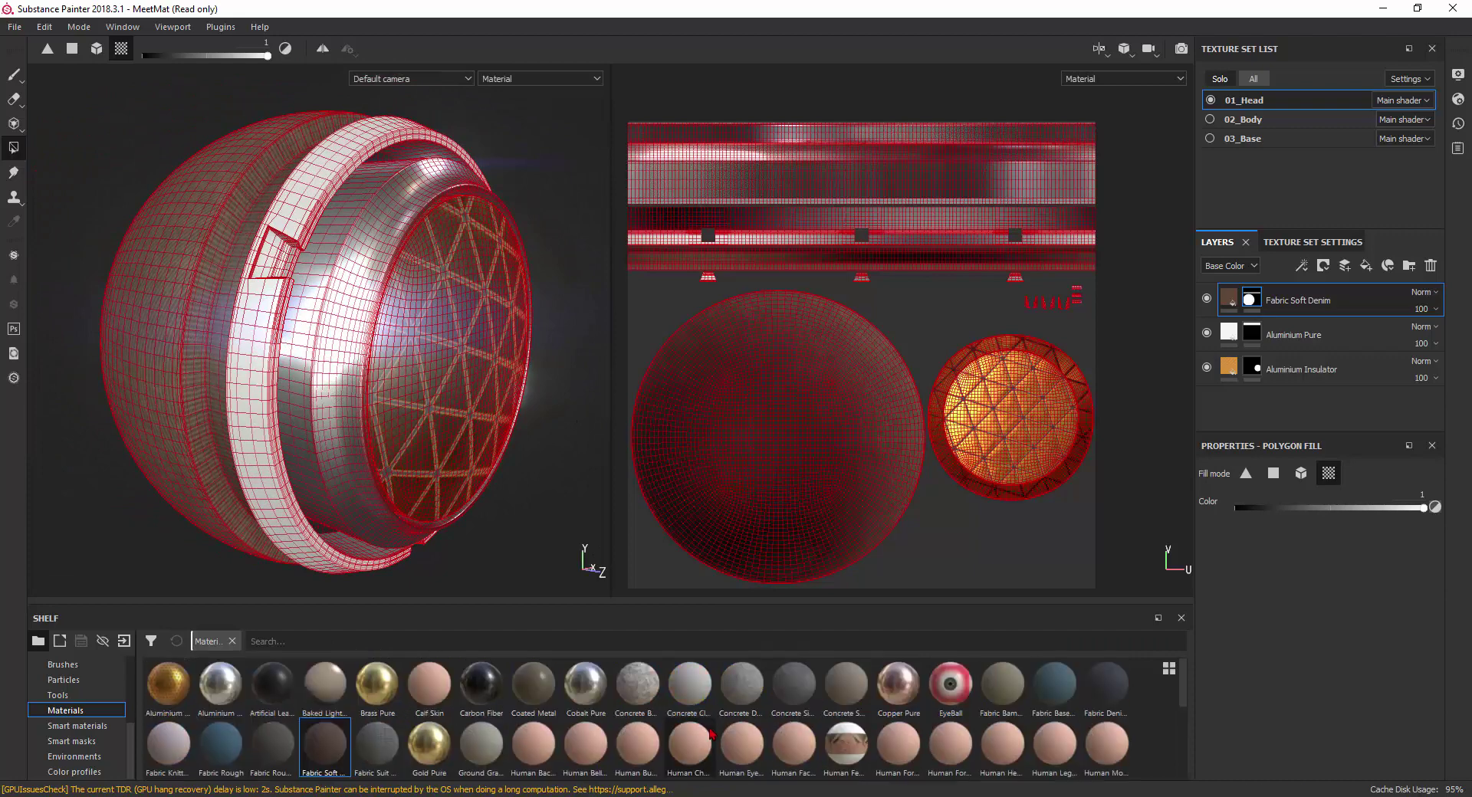
pyautogui.scroll(-1, 712, 734)
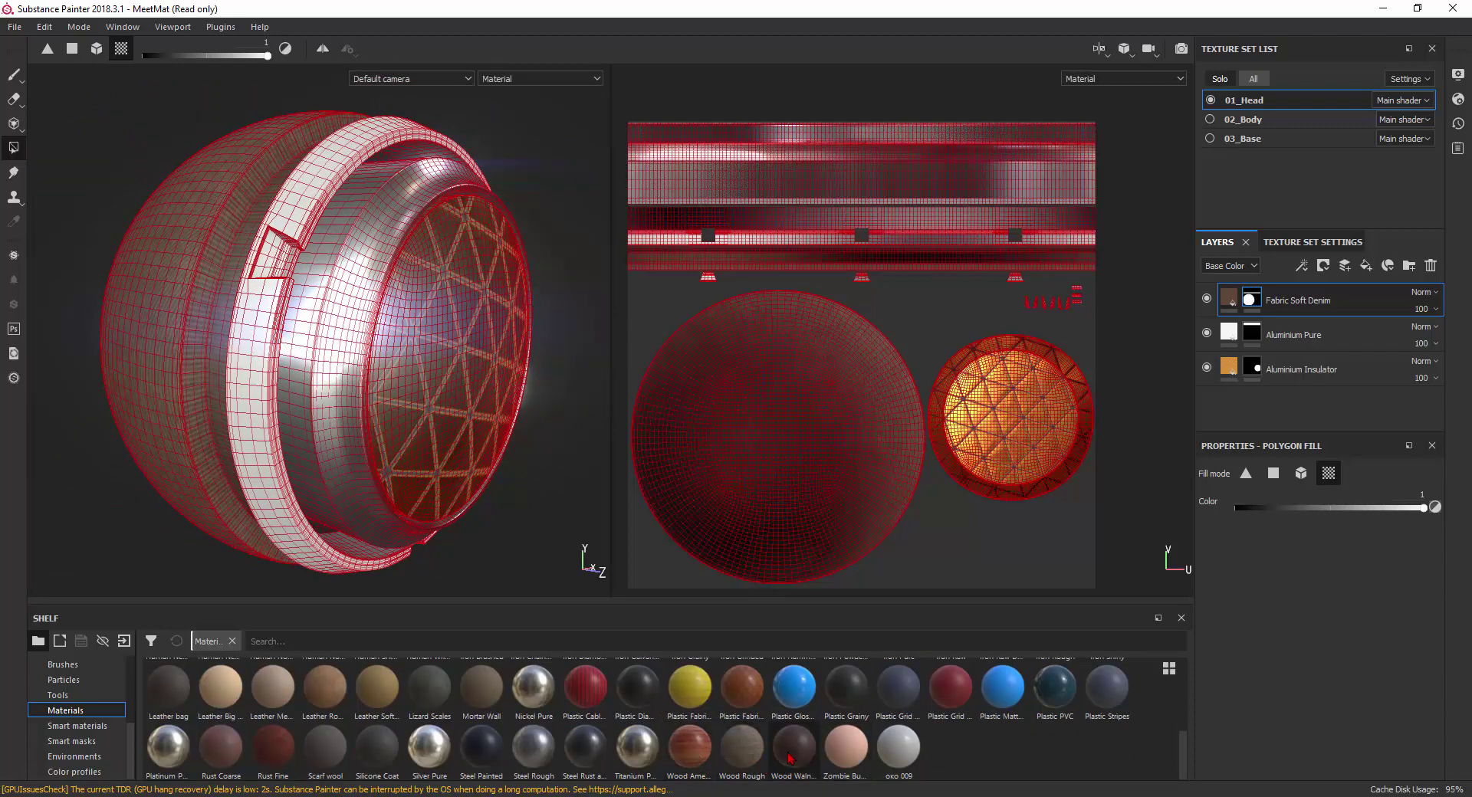
# Return to the Paint tool and add Wood Walnut as a new layer on the head.
pyautogui.click(13, 75)
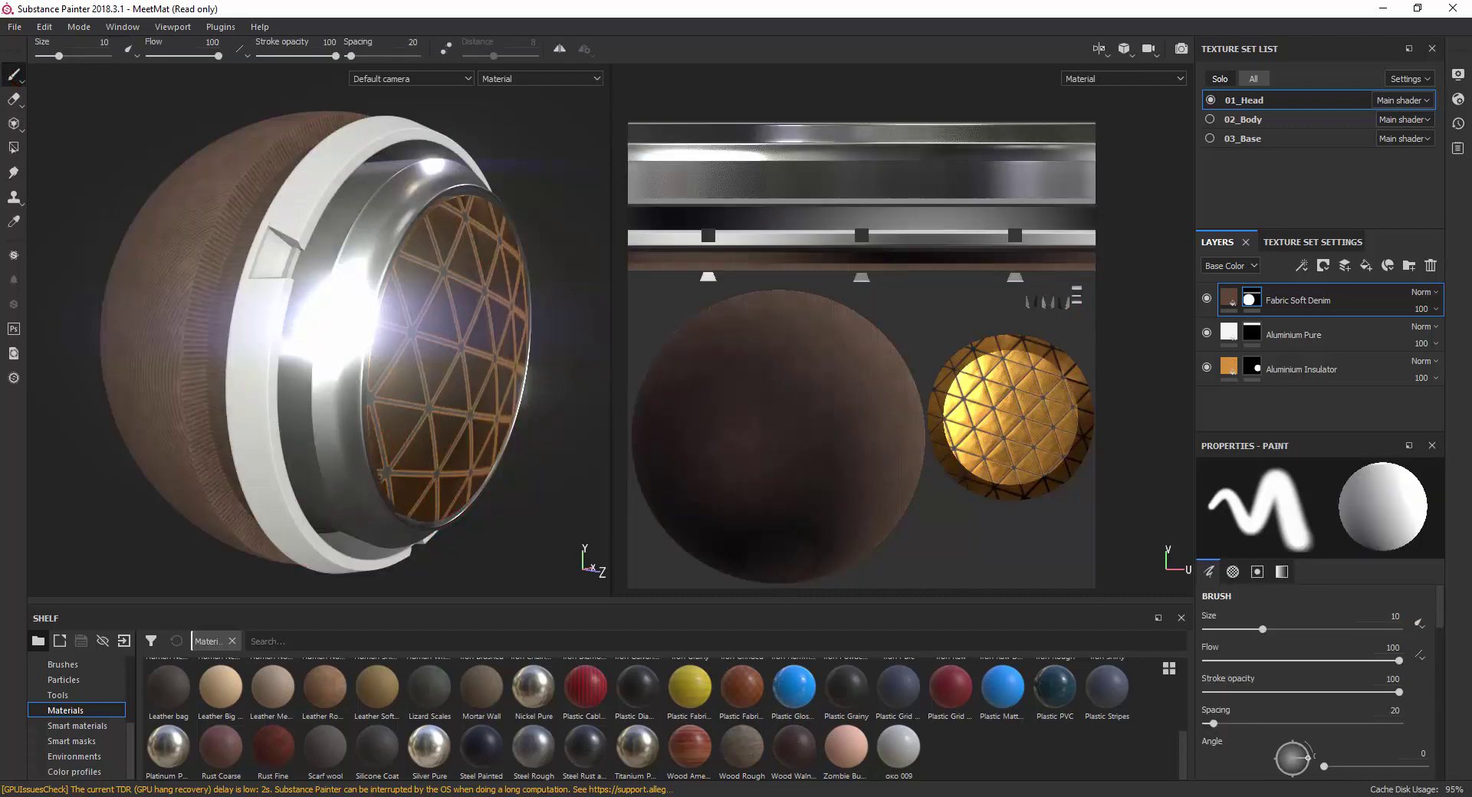
pyautogui.moveTo(793, 756); pyautogui.dragTo(814, 459)
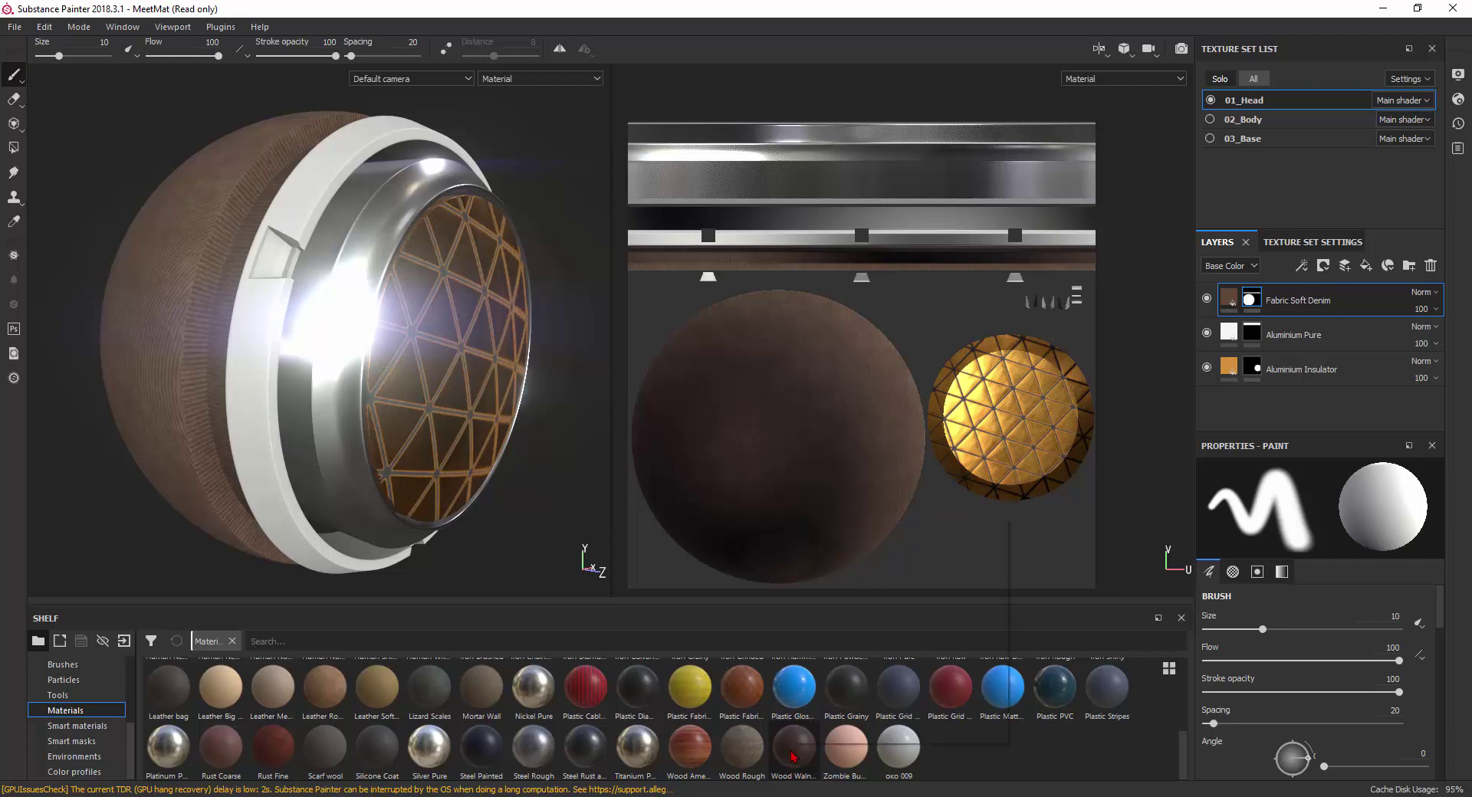
pyautogui.moveTo(885, 342); pyautogui.dragTo(886, 342)
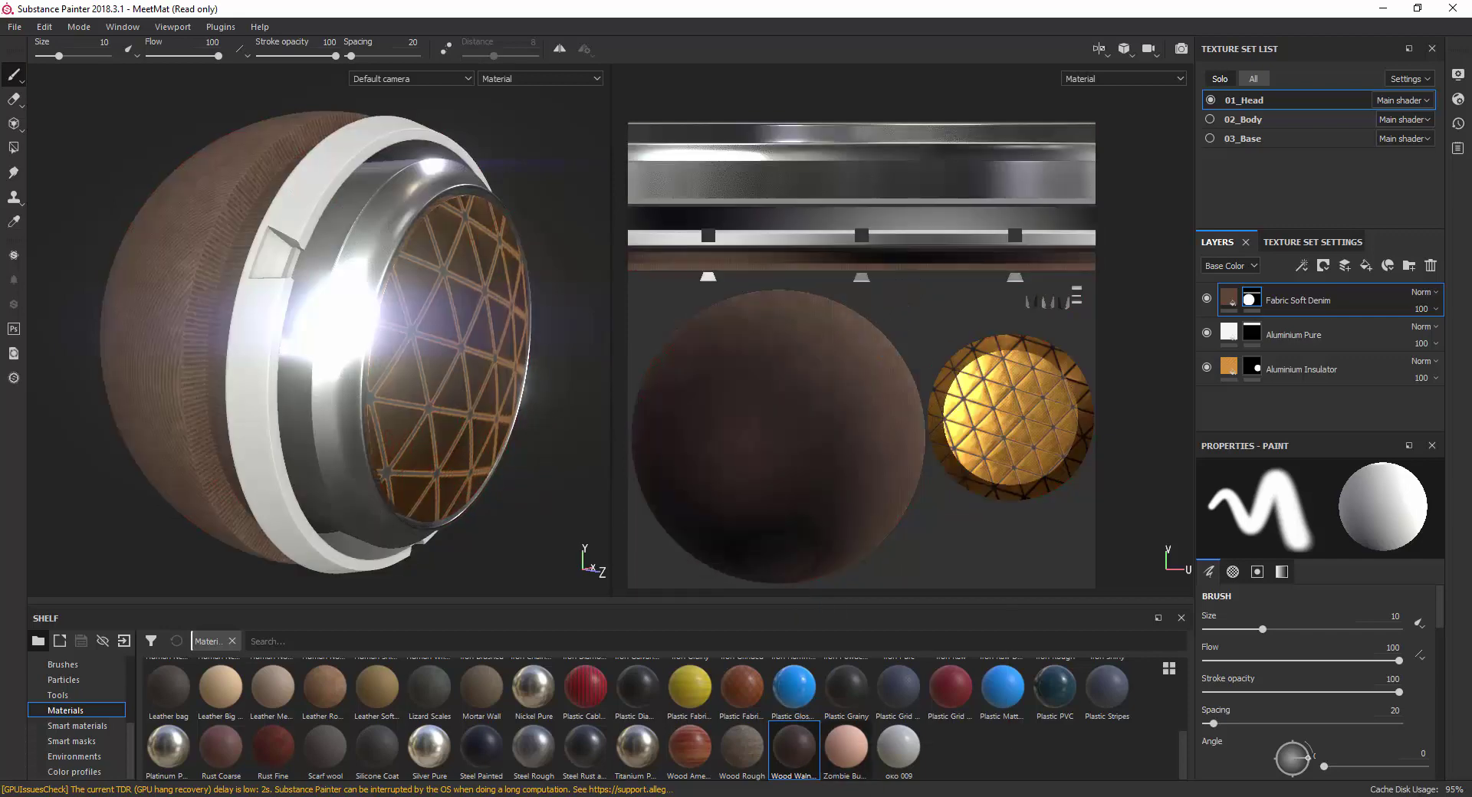
pyautogui.moveTo(794, 755); pyautogui.dragTo(869, 403)
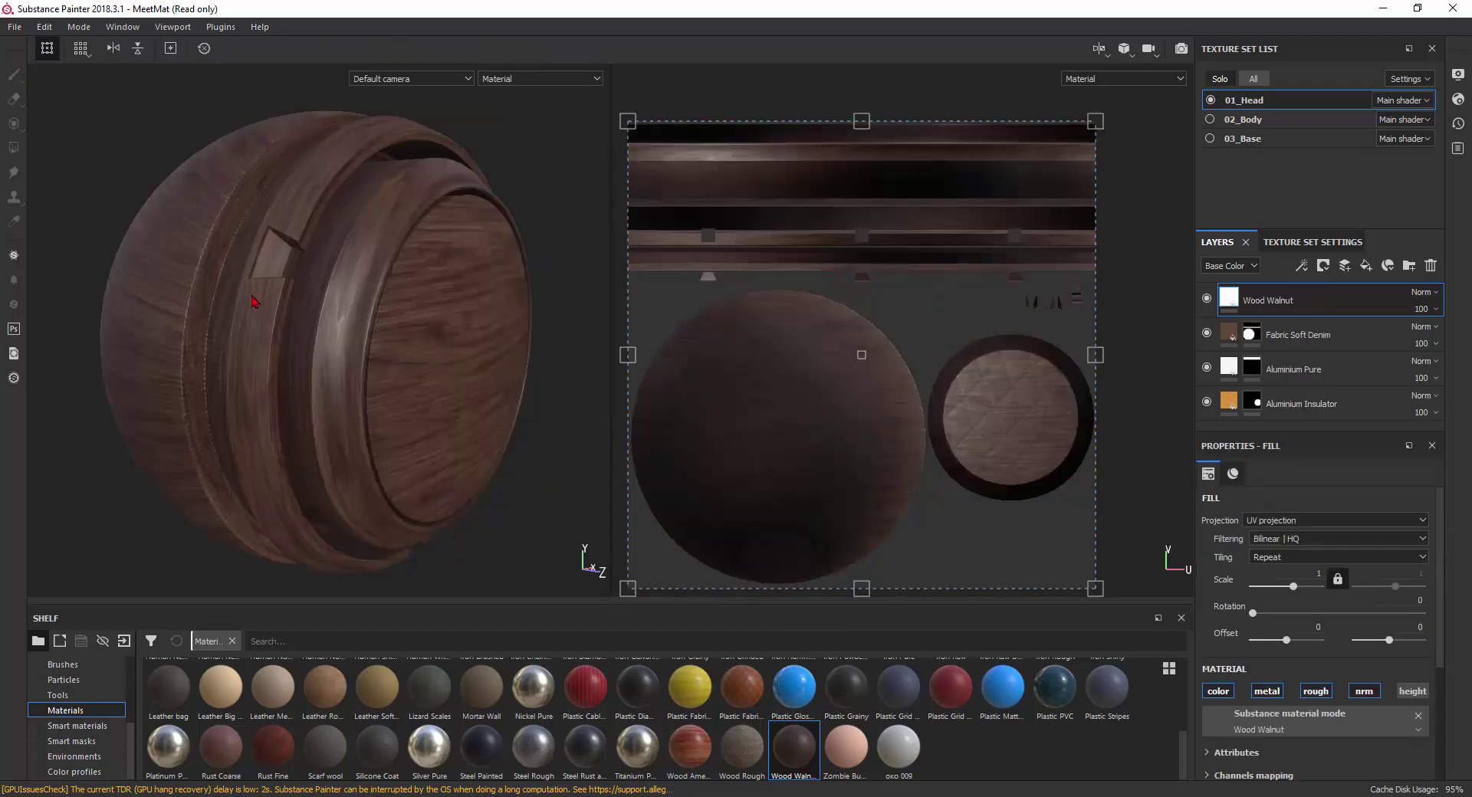
# Give the Wood Walnut layer a black mask that hides the wood.
pyautogui.scroll(3, 253, 301)
pyautogui.scroll(3, 192, 329)
pyautogui.scroll(2, 162, 353)
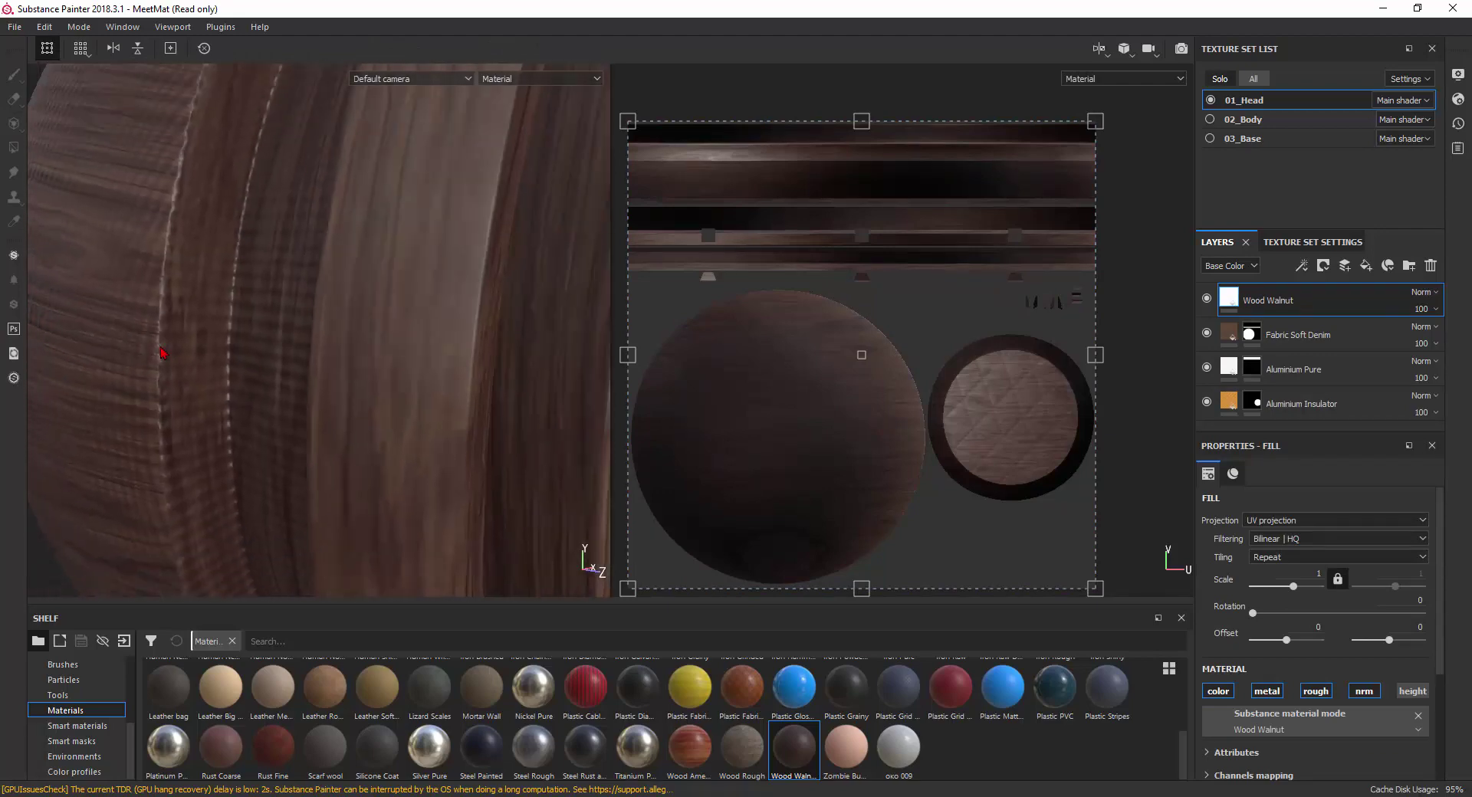
pyautogui.scroll(-5, 162, 352)
pyautogui.scroll(-2, 486, 351)
pyautogui.scroll(3, 486, 346)
pyautogui.scroll(4, 458, 391)
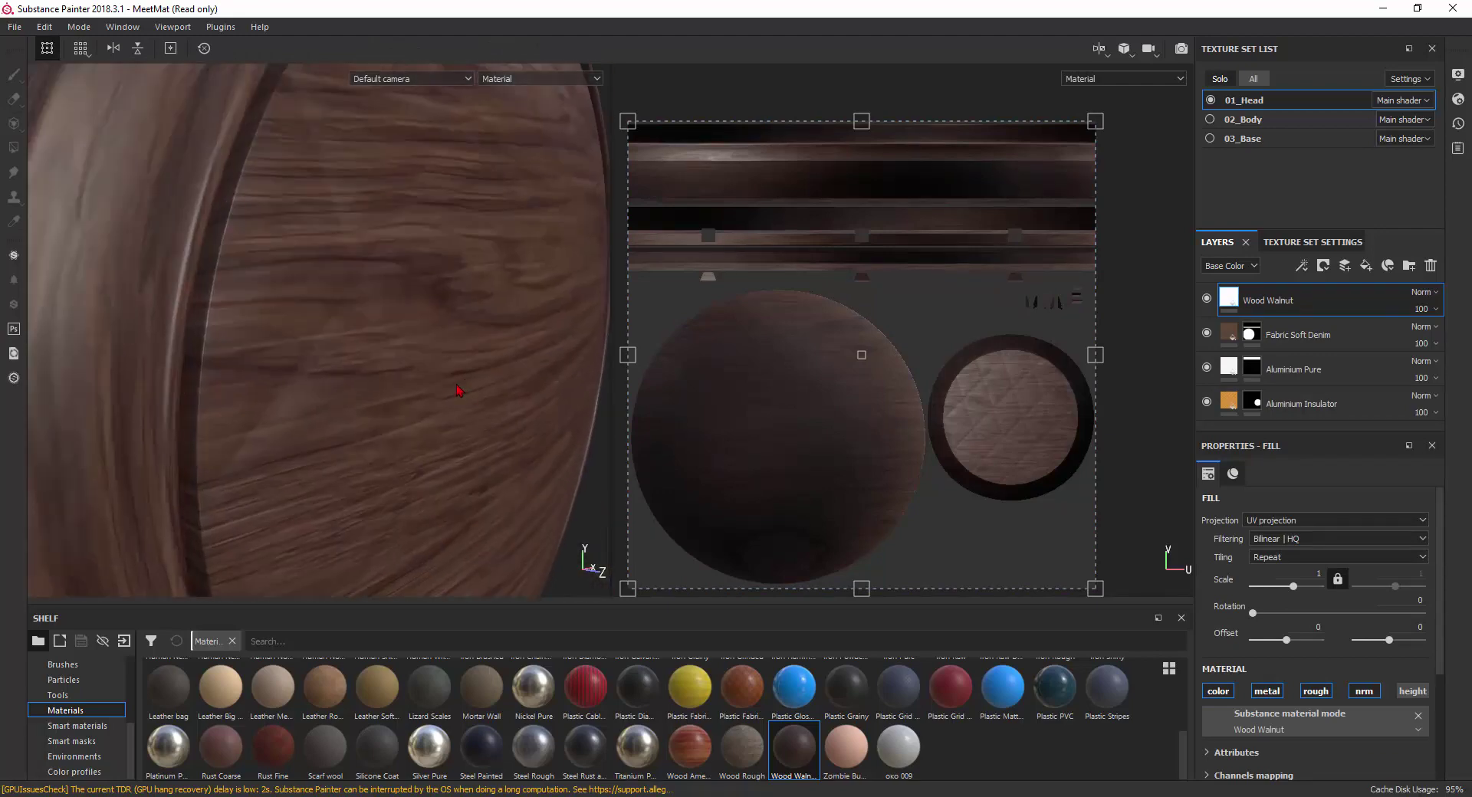
pyautogui.scroll(-3, 458, 391)
pyautogui.scroll(-2, 427, 411)
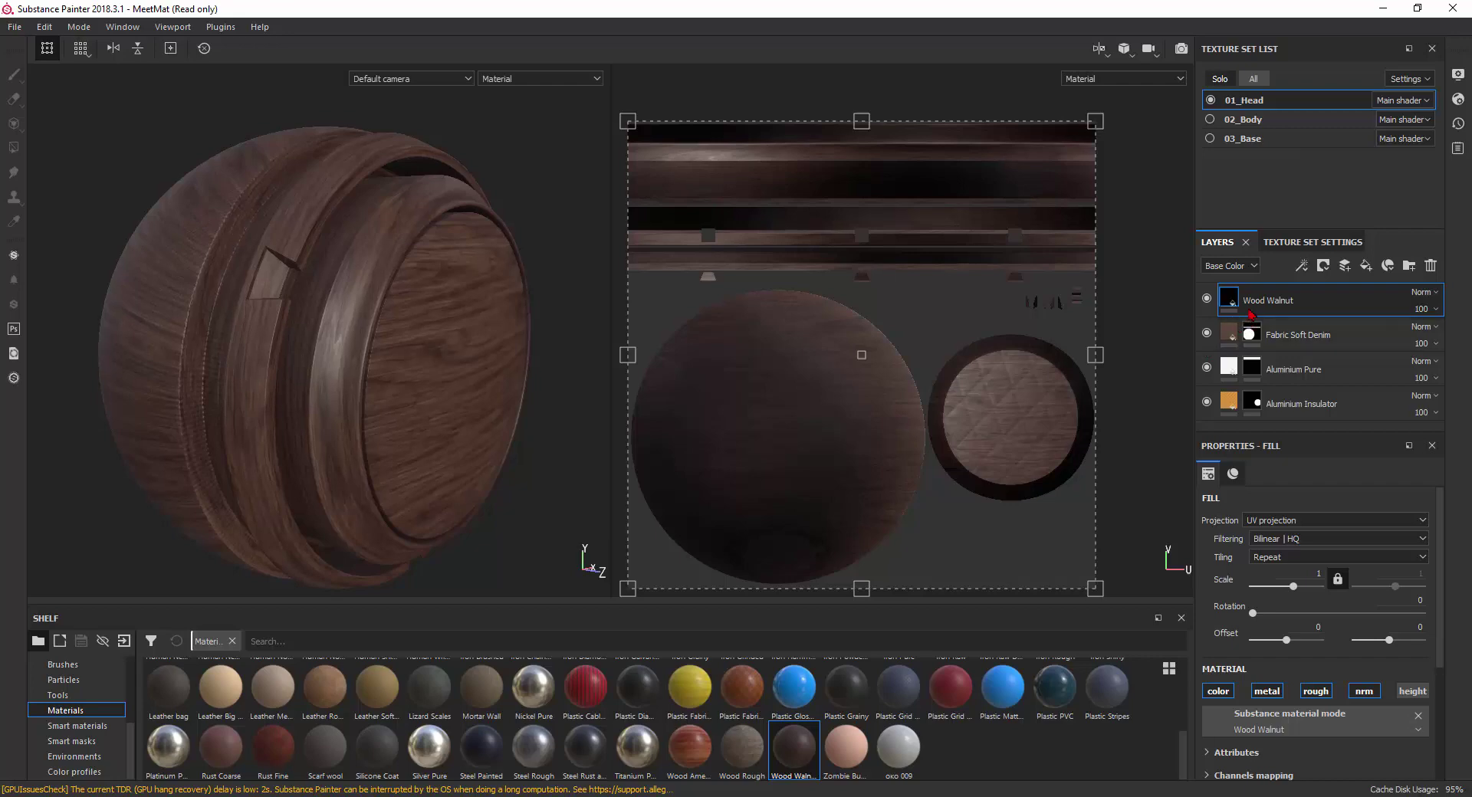
pyautogui.click(1323, 265)
pyautogui.click(1350, 303)
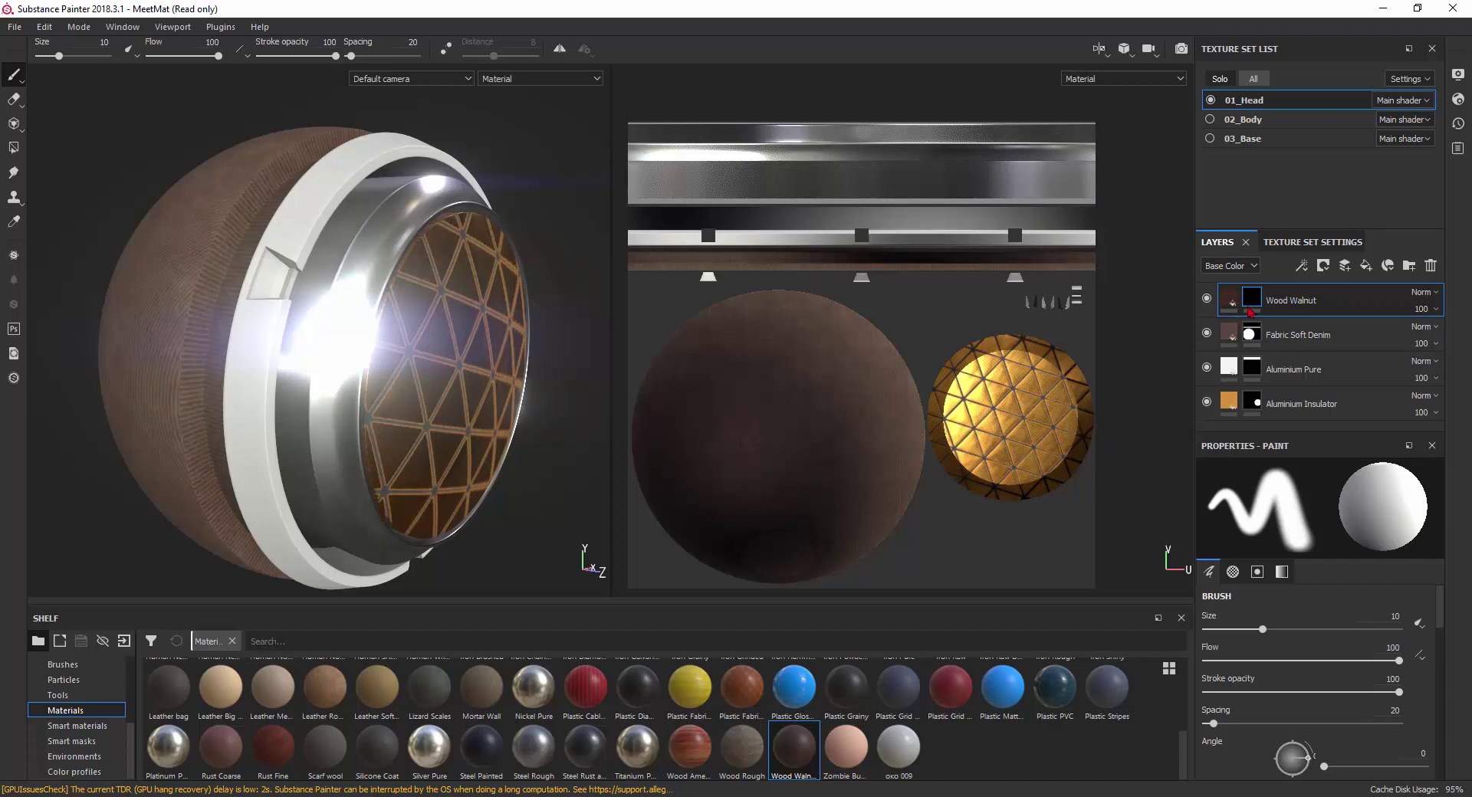
# Polygon-fill the Wood Walnut mask on the wide ring band and the small notch patch.
pyautogui.scroll(-2, 721, 307)
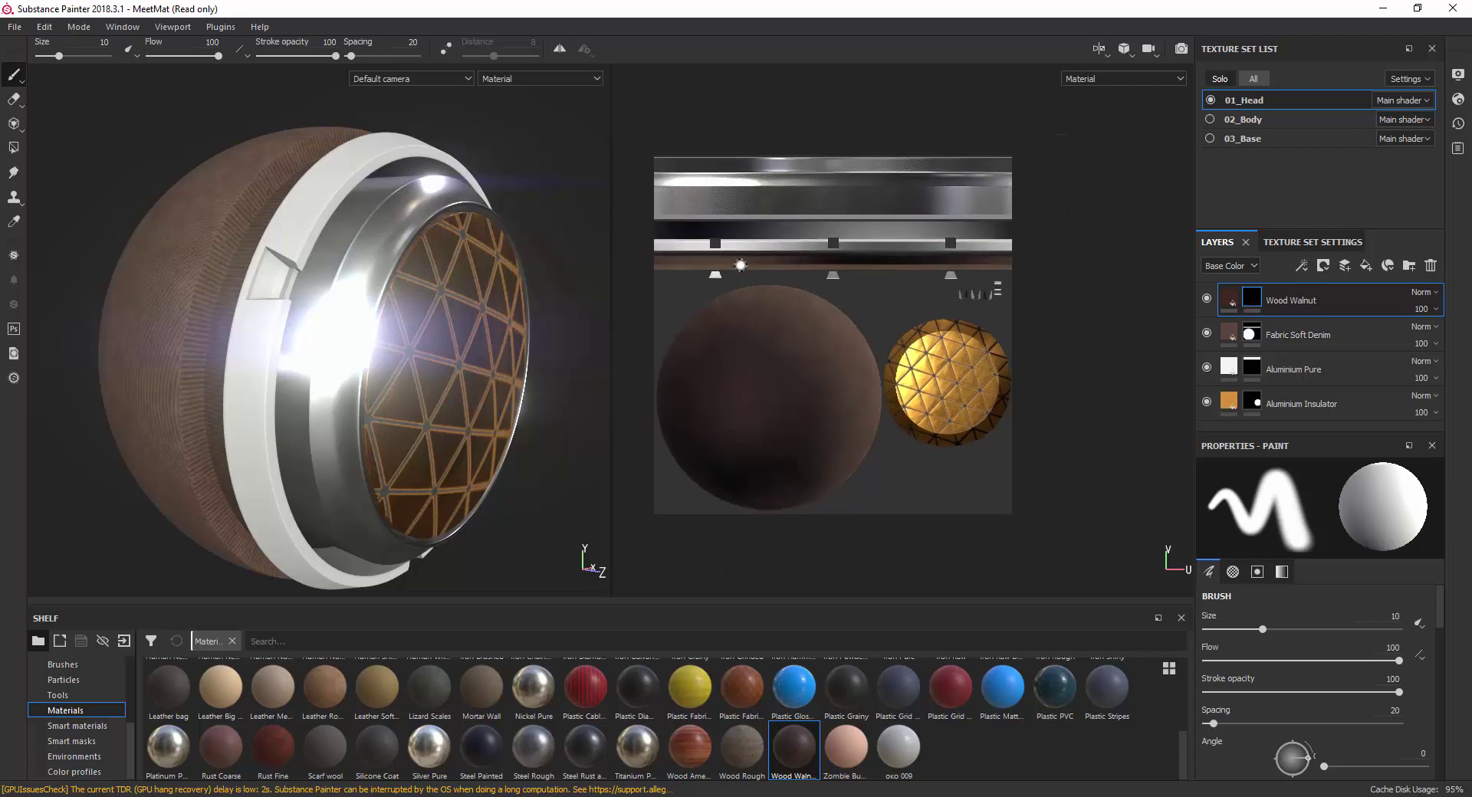
pyautogui.scroll(4, 711, 243)
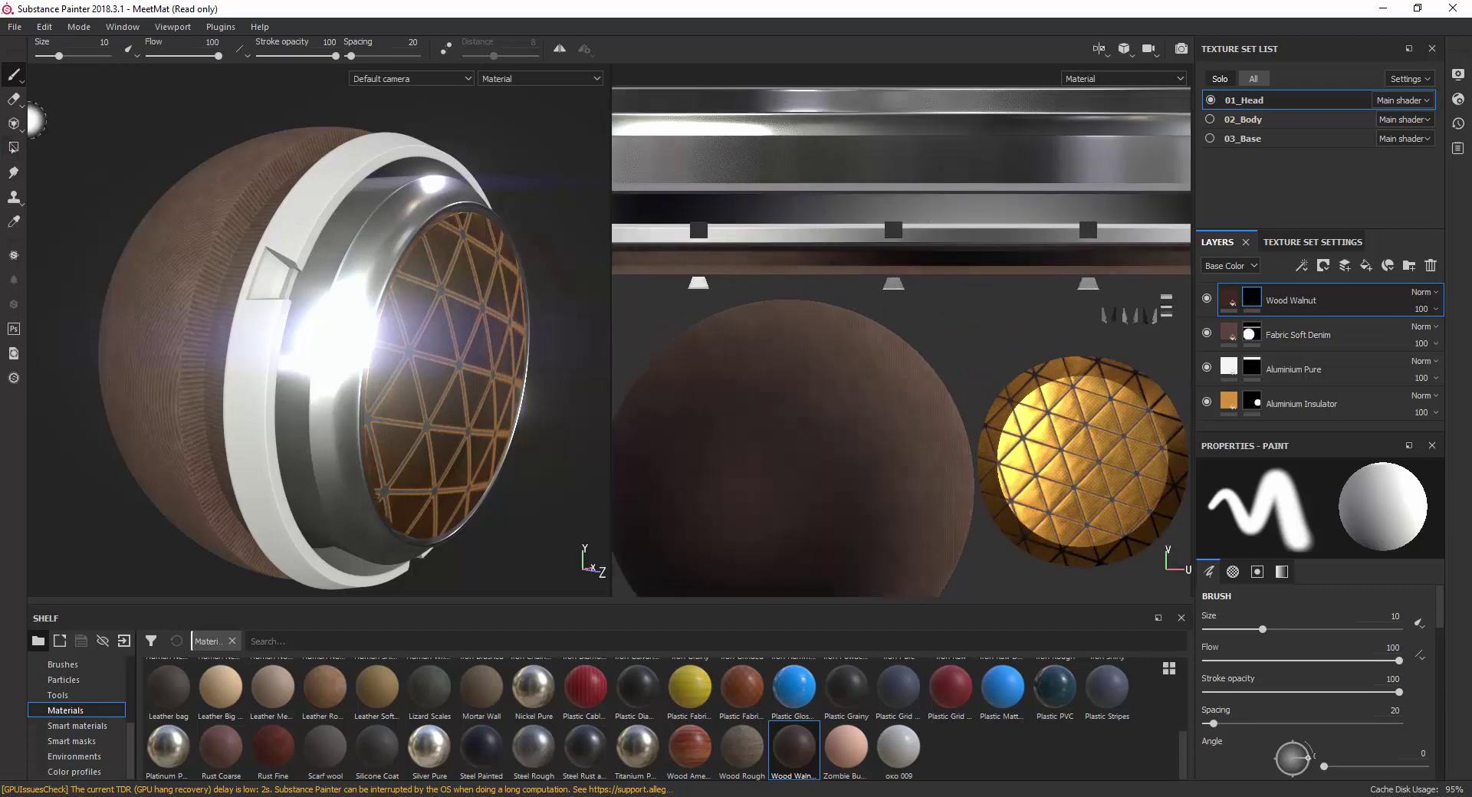
pyautogui.click(15, 148)
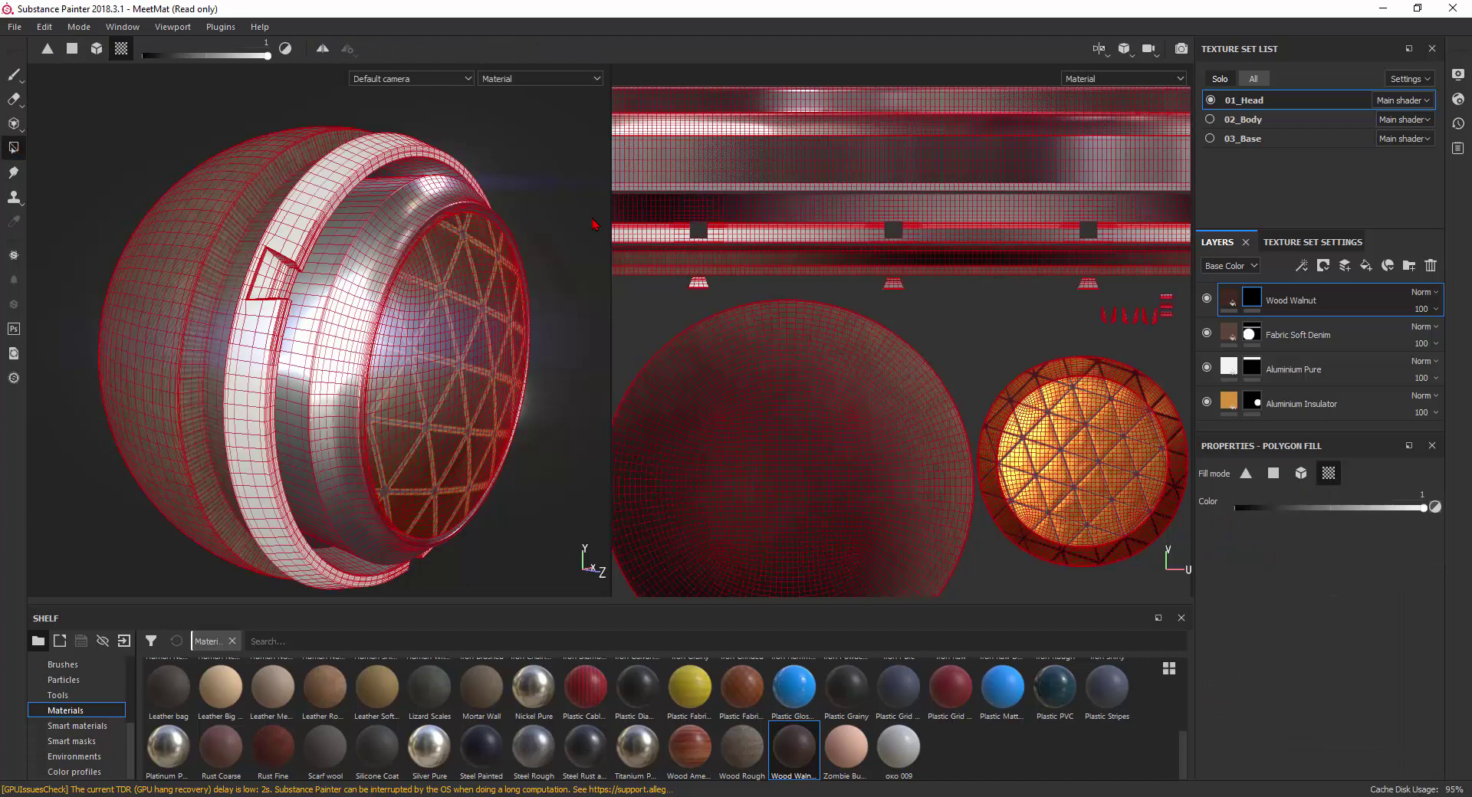
pyautogui.scroll(2, 625, 228)
pyautogui.click(244, 353)
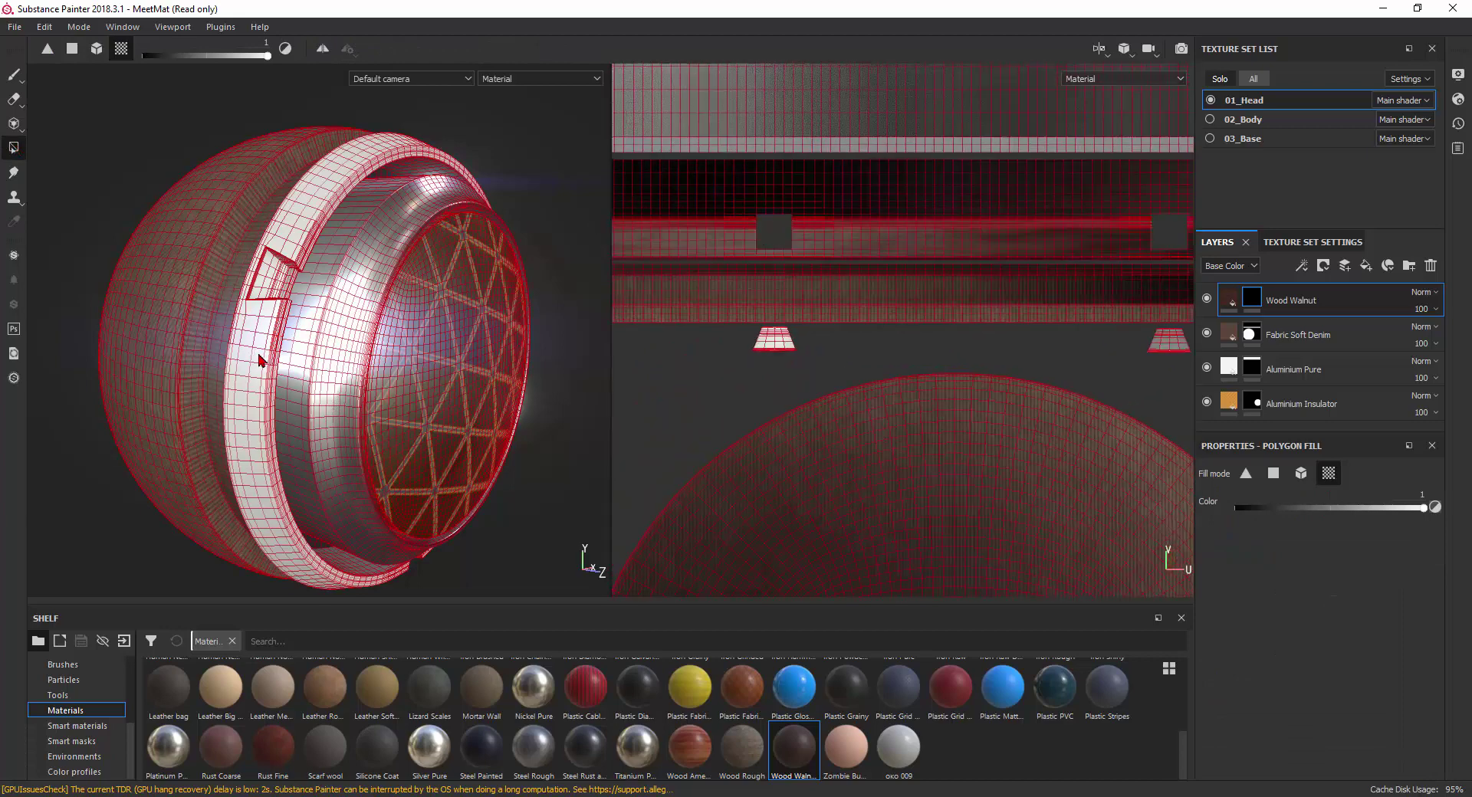
pyautogui.click(260, 290)
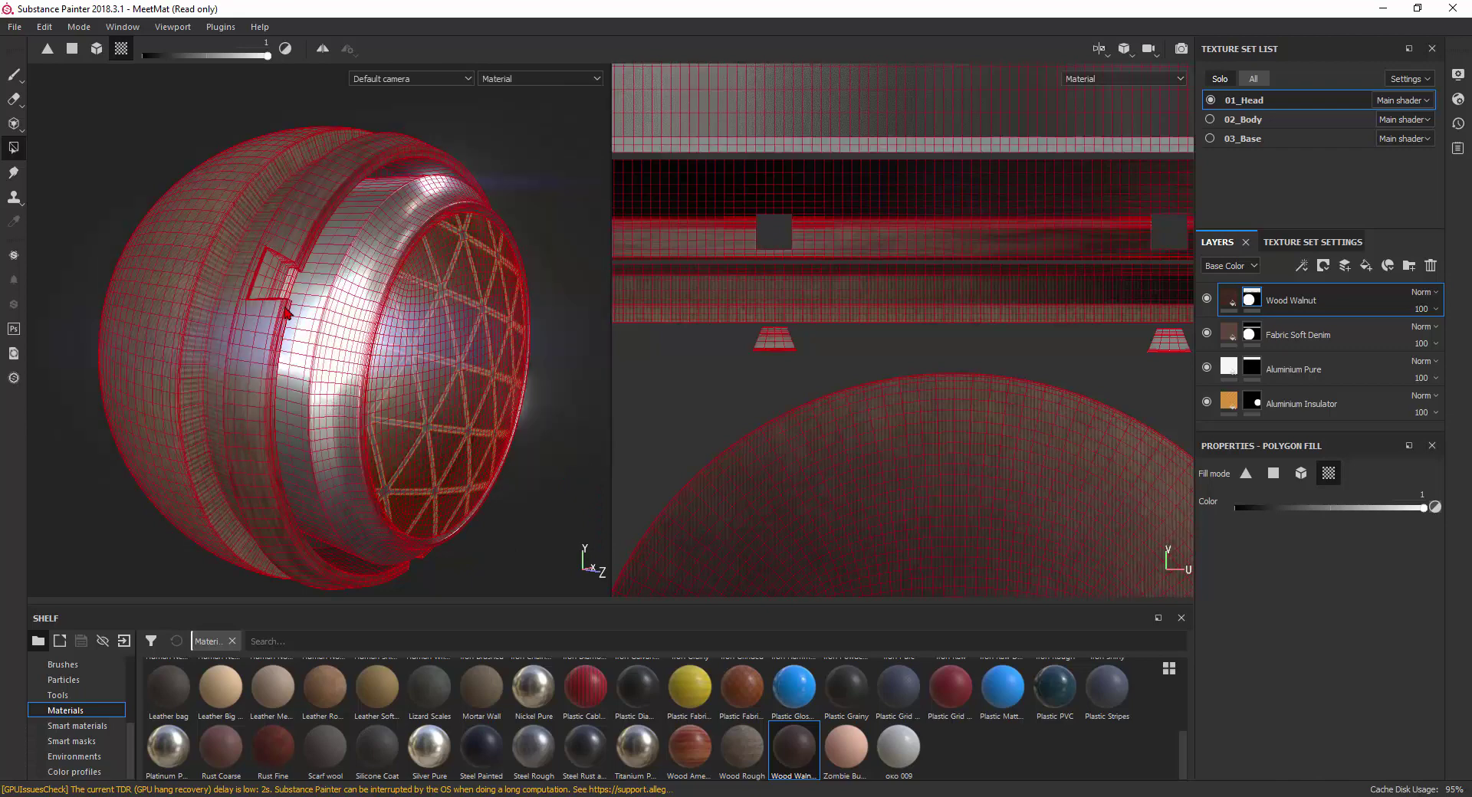
# Zoom in and out to check the walnut around the silver ring and gold disc.
pyautogui.scroll(3, 288, 290)
pyautogui.scroll(3, 287, 290)
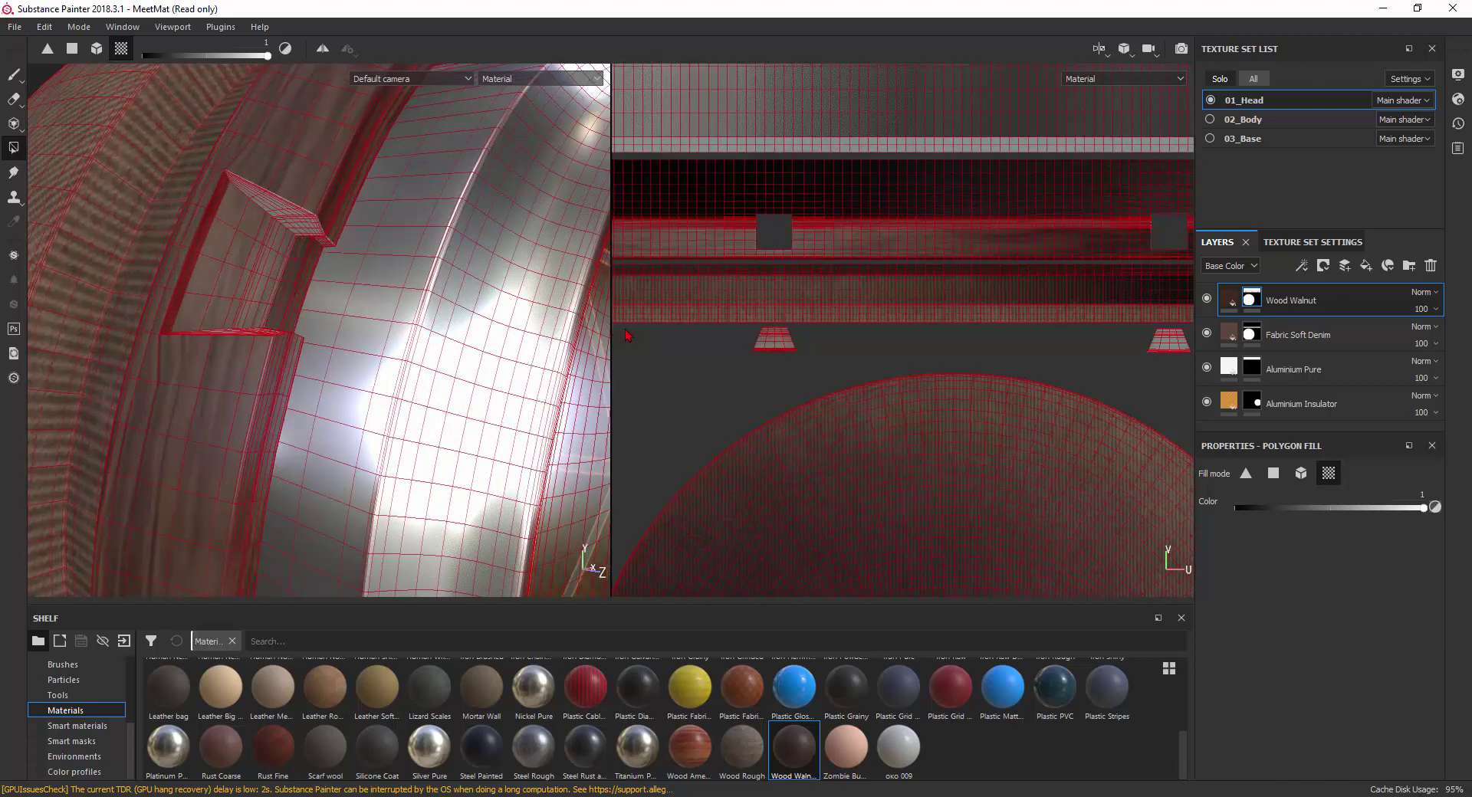
pyautogui.scroll(-1, 842, 385)
pyautogui.scroll(-2, 881, 391)
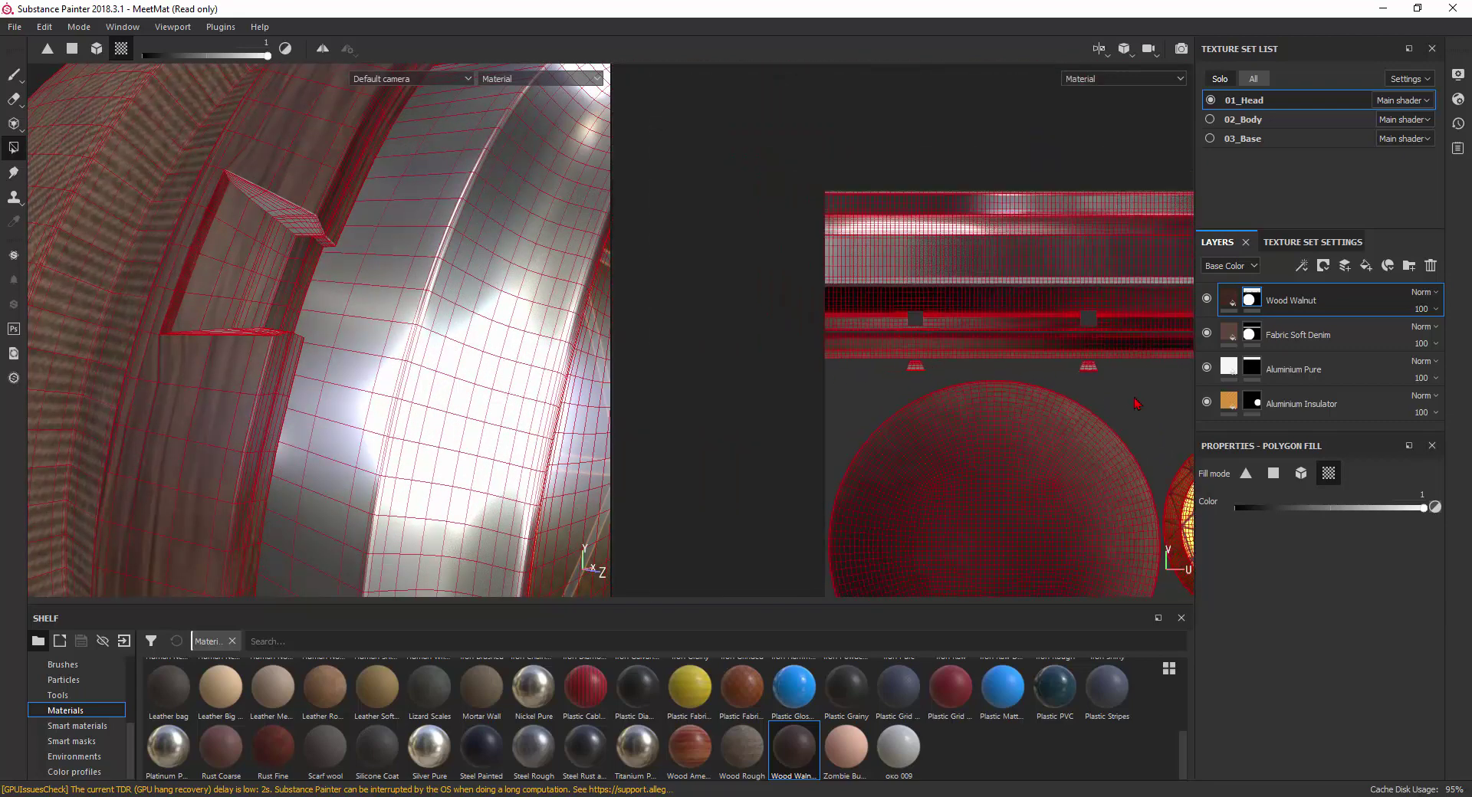
pyautogui.scroll(-1, 979, 404)
pyautogui.scroll(-1, 981, 406)
pyautogui.scroll(3, 981, 398)
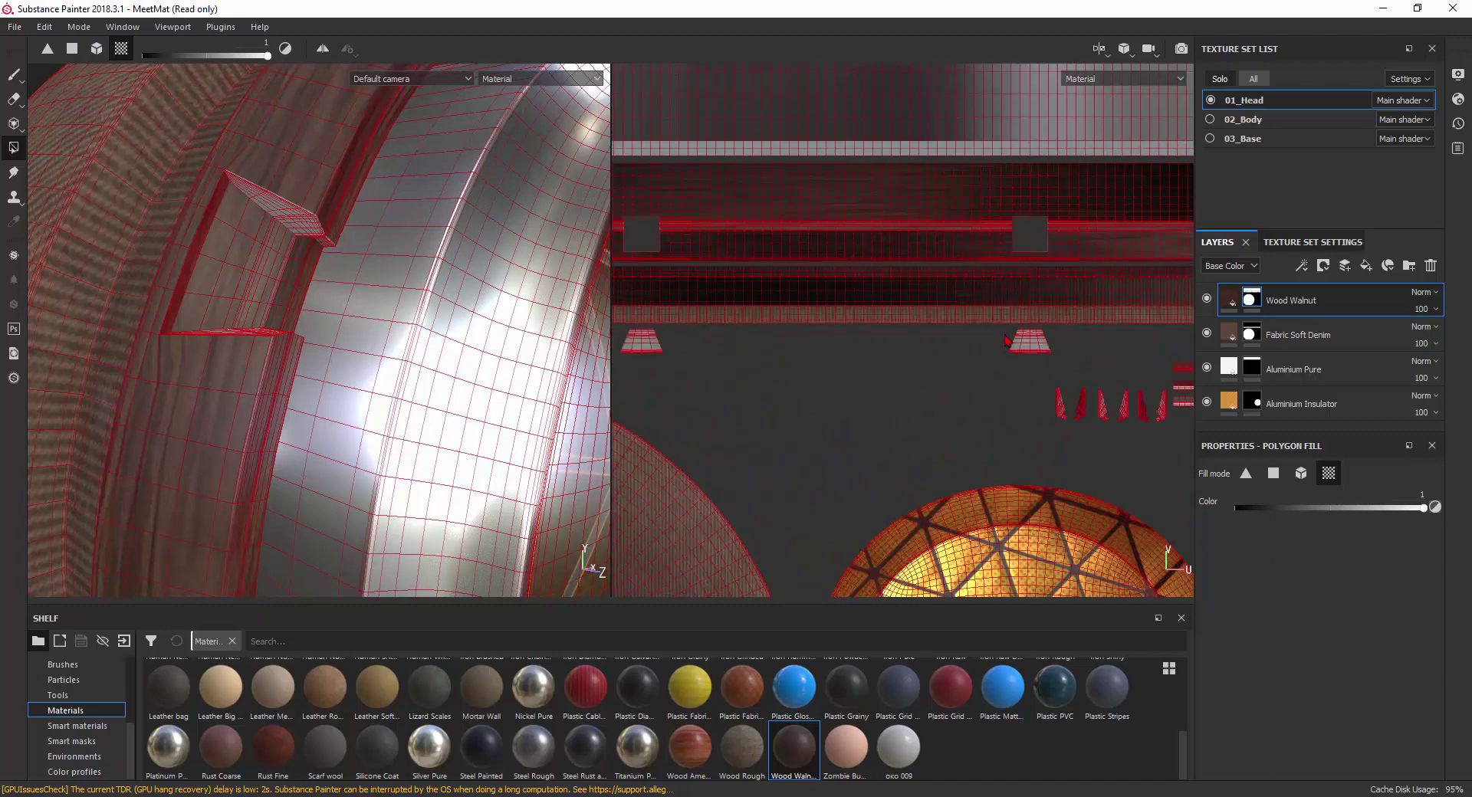
pyautogui.scroll(2, 1084, 427)
pyautogui.scroll(-2, 1087, 434)
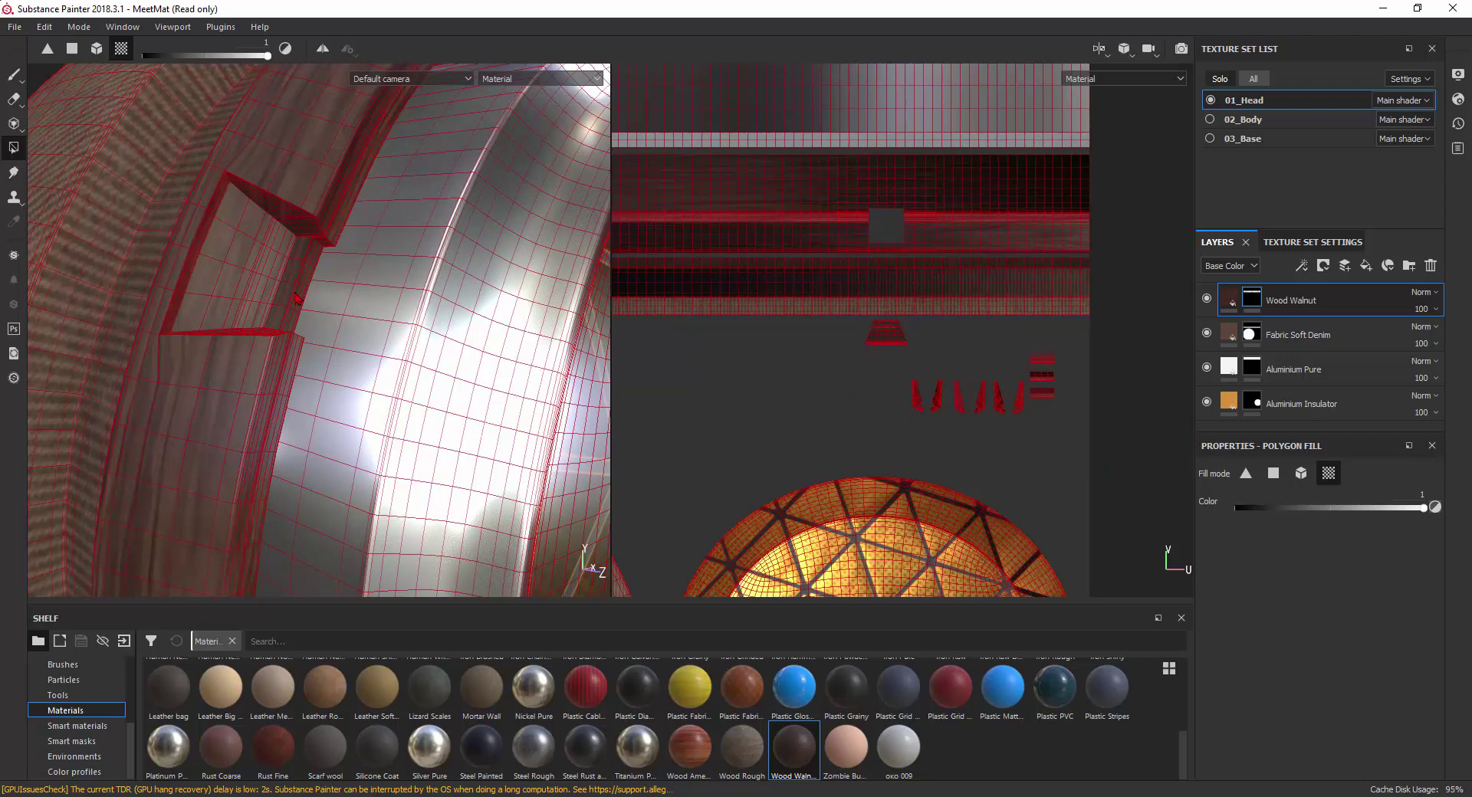
pyautogui.scroll(-3, 295, 298)
pyautogui.click(13, 74)
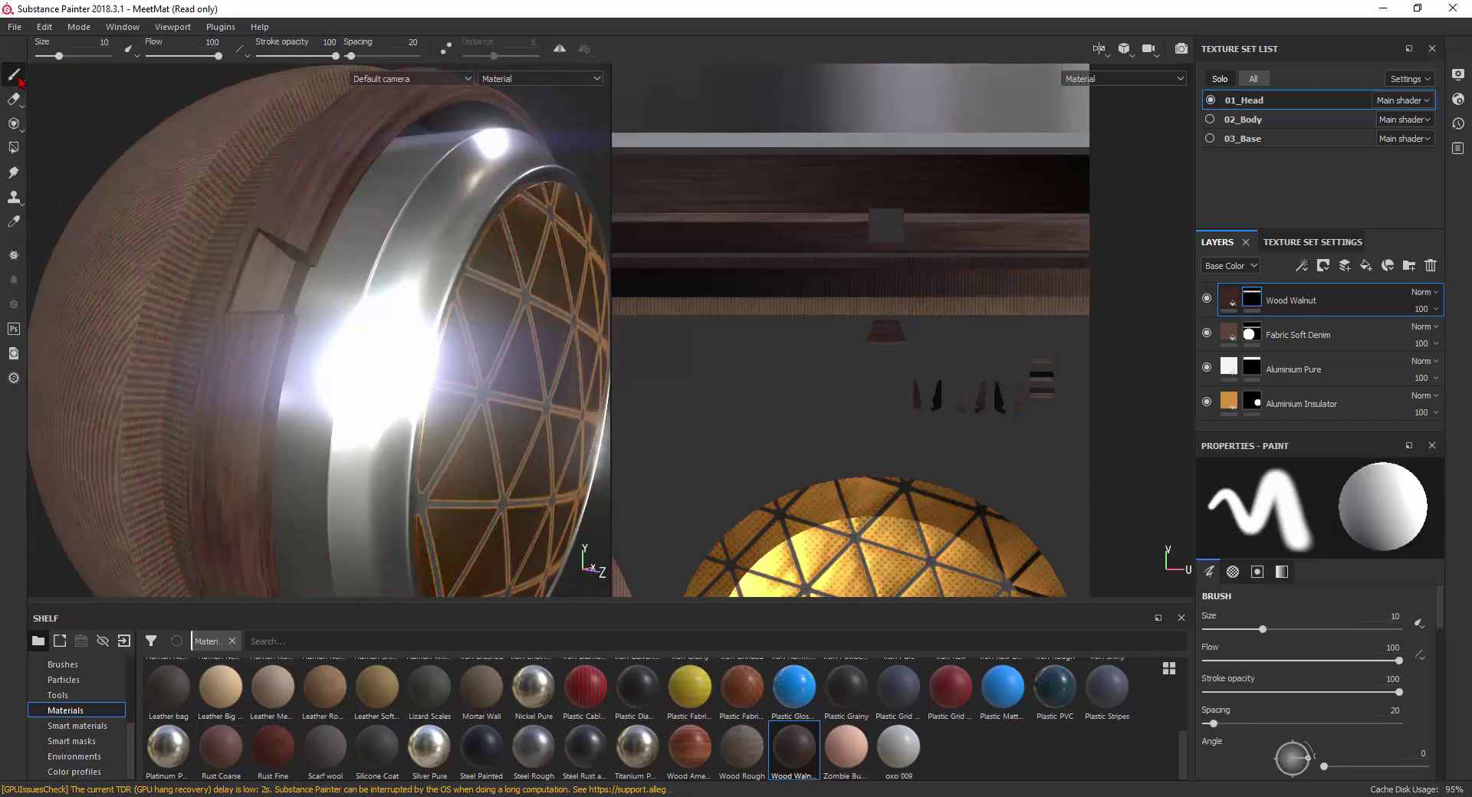
pyautogui.keyDown('alt'); pyautogui.moveTo(372, 375); pyautogui.dragTo(9, 49); pyautogui.keyUp('alt')
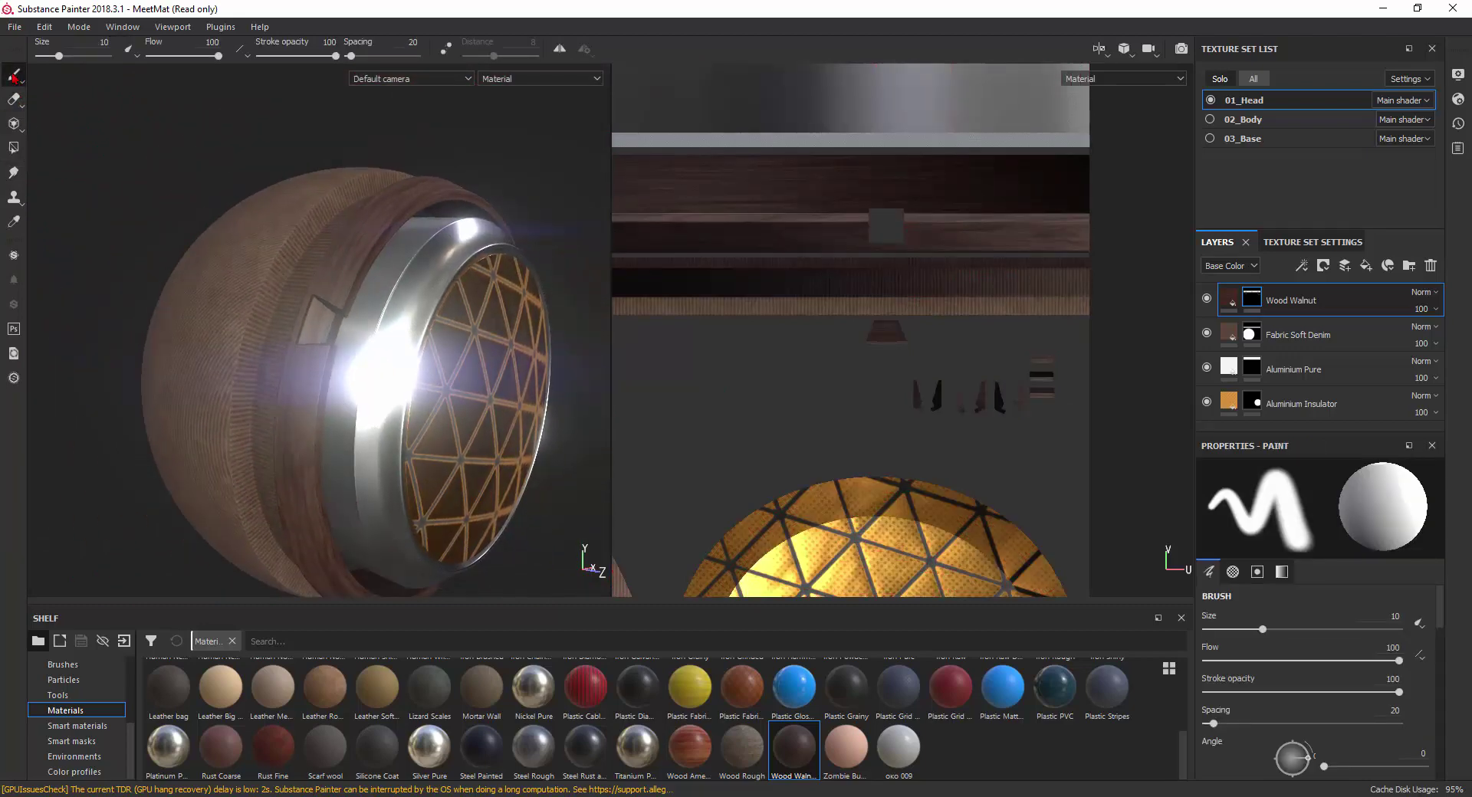
pyautogui.scroll(-2, 397, 330)
pyautogui.scroll(-2, 398, 330)
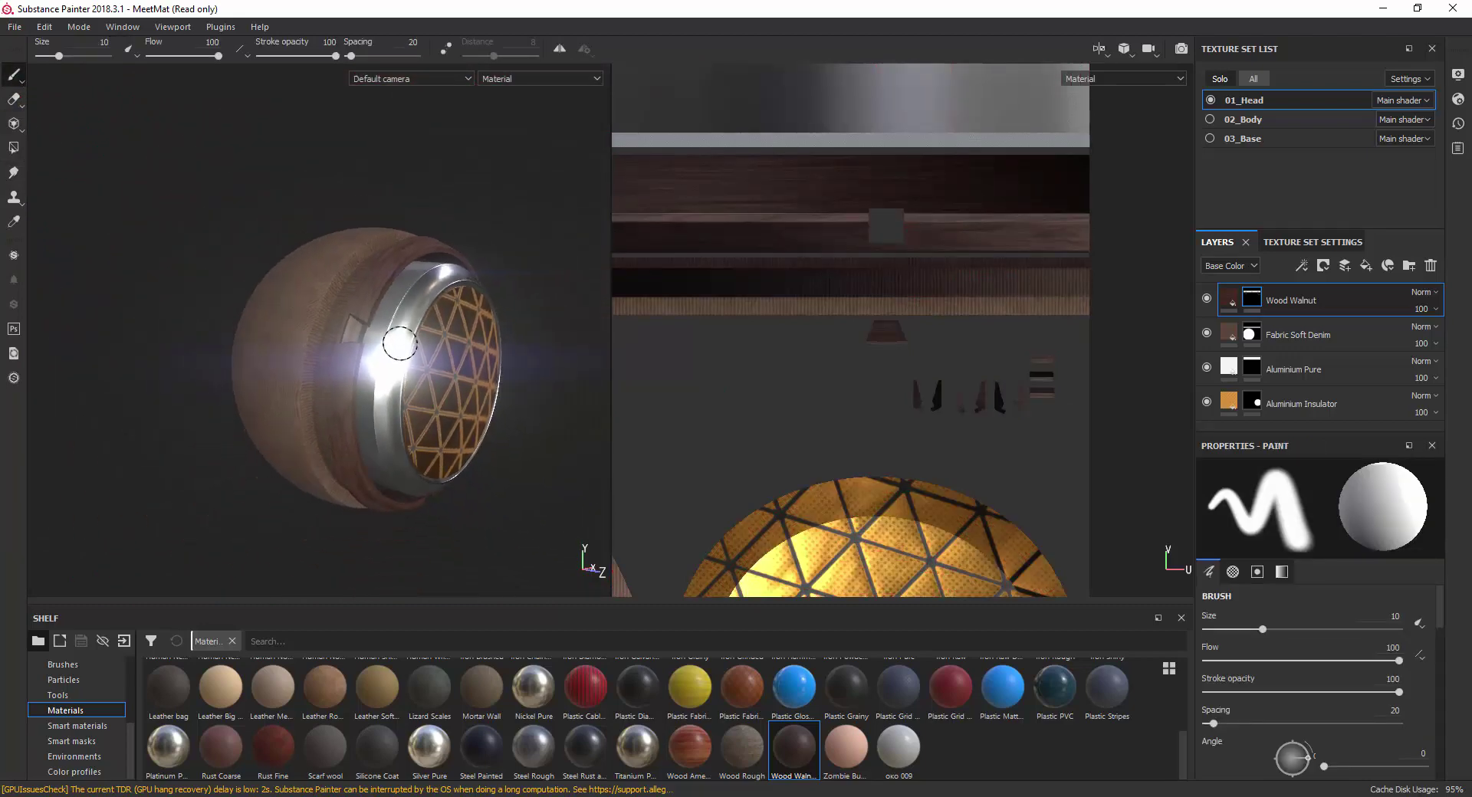
pyautogui.scroll(1, 398, 317)
pyautogui.scroll(3, 397, 318)
pyautogui.scroll(1, 391, 311)
pyautogui.scroll(-2, 379, 302)
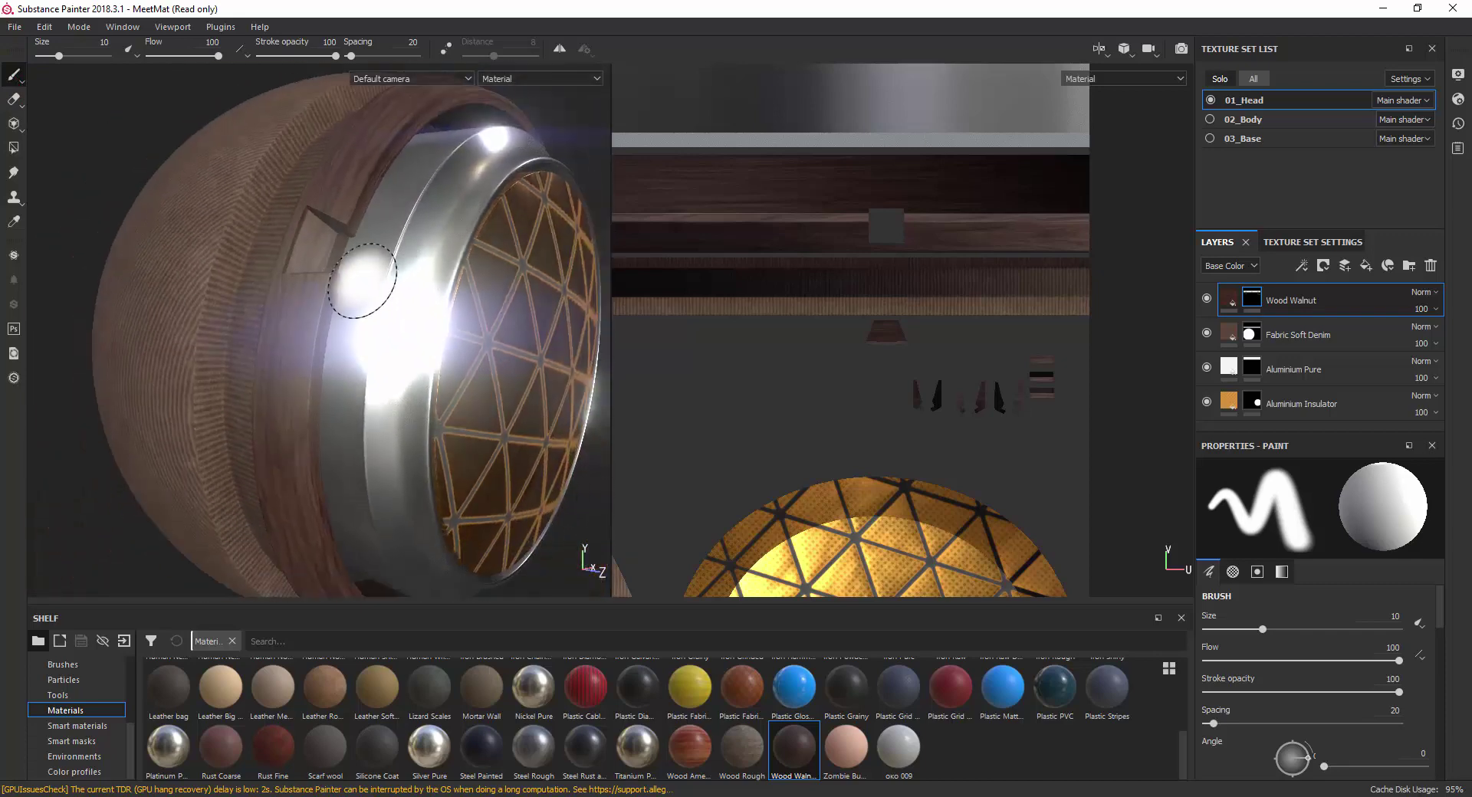
pyautogui.scroll(-2, 364, 288)
pyautogui.moveTo(364, 288)
pyautogui.keyDown('alt'); pyautogui.mouseDown()
pyautogui.moveTo(216, 279)
pyautogui.moveTo(400, 397)
pyautogui.moveTo(368, 421)
pyautogui.mouseUp(); pyautogui.keyUp('alt')
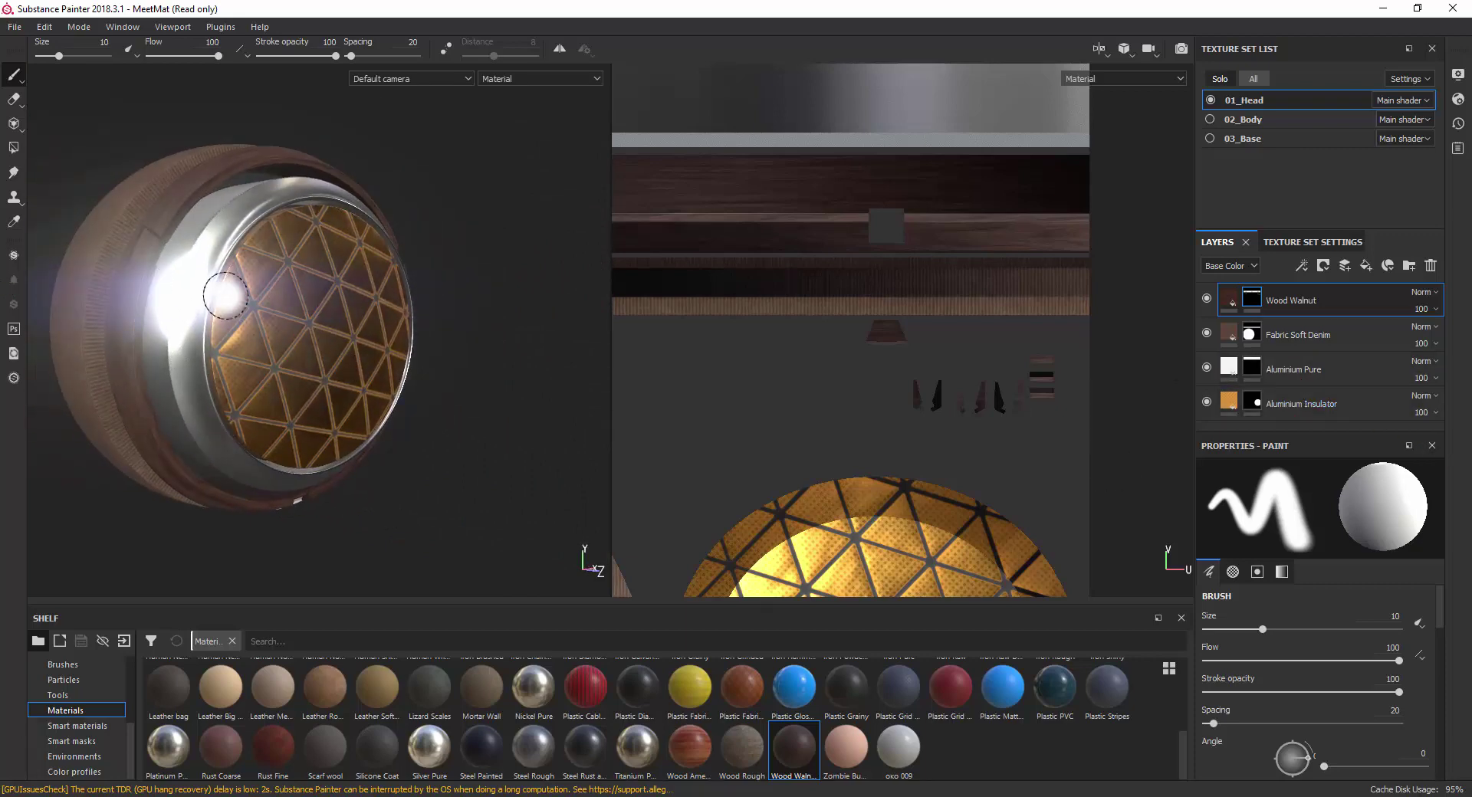
pyautogui.keyDown('alt'); pyautogui.moveTo(177, 289); pyautogui.dragTo(218, 287); pyautogui.keyUp('alt')
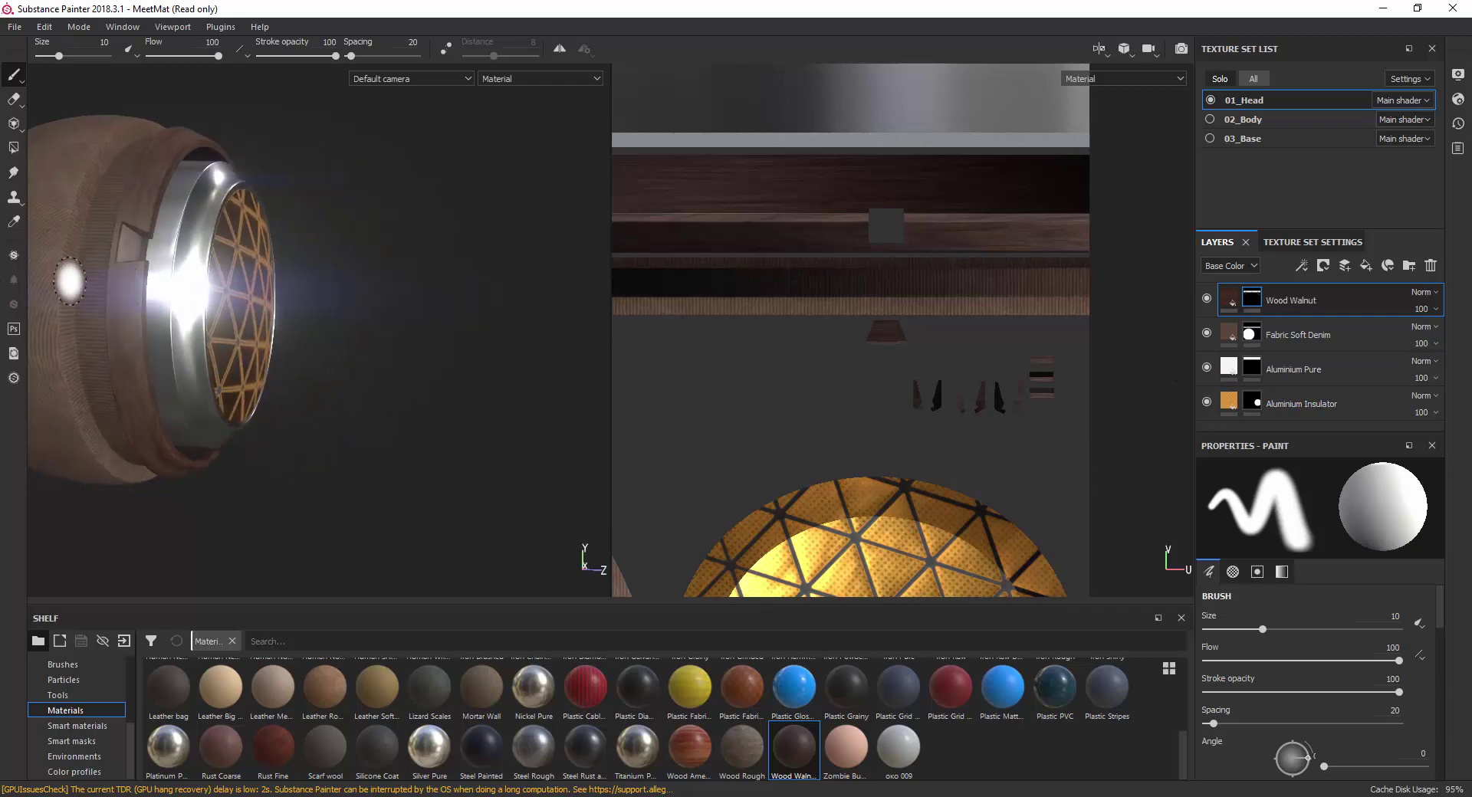
pyautogui.scroll(1, 217, 287)
pyautogui.scroll(1, 217, 283)
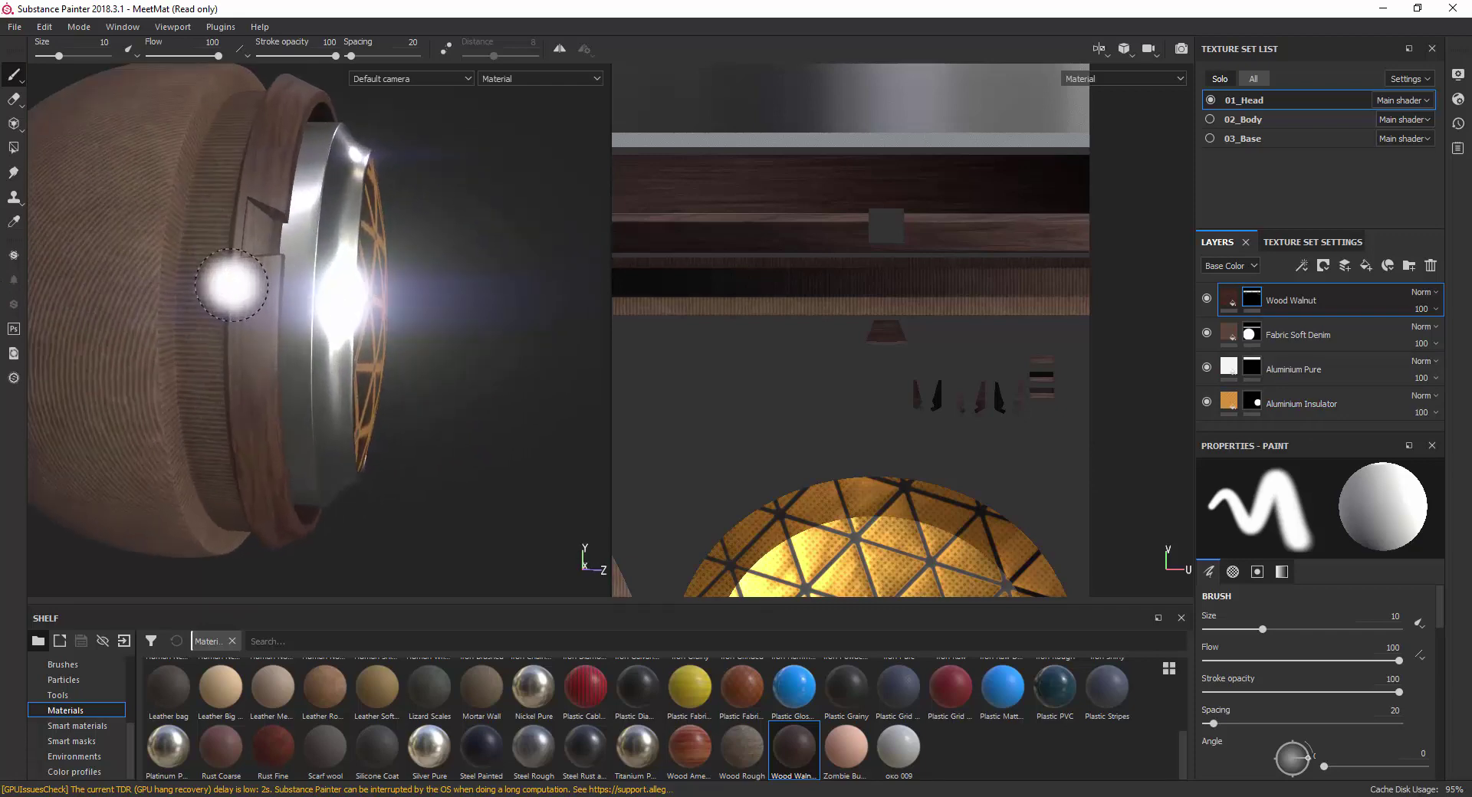
pyautogui.keyDown('alt'); pyautogui.moveTo(217, 280); pyautogui.dragTo(222, 276); pyautogui.keyUp('alt')
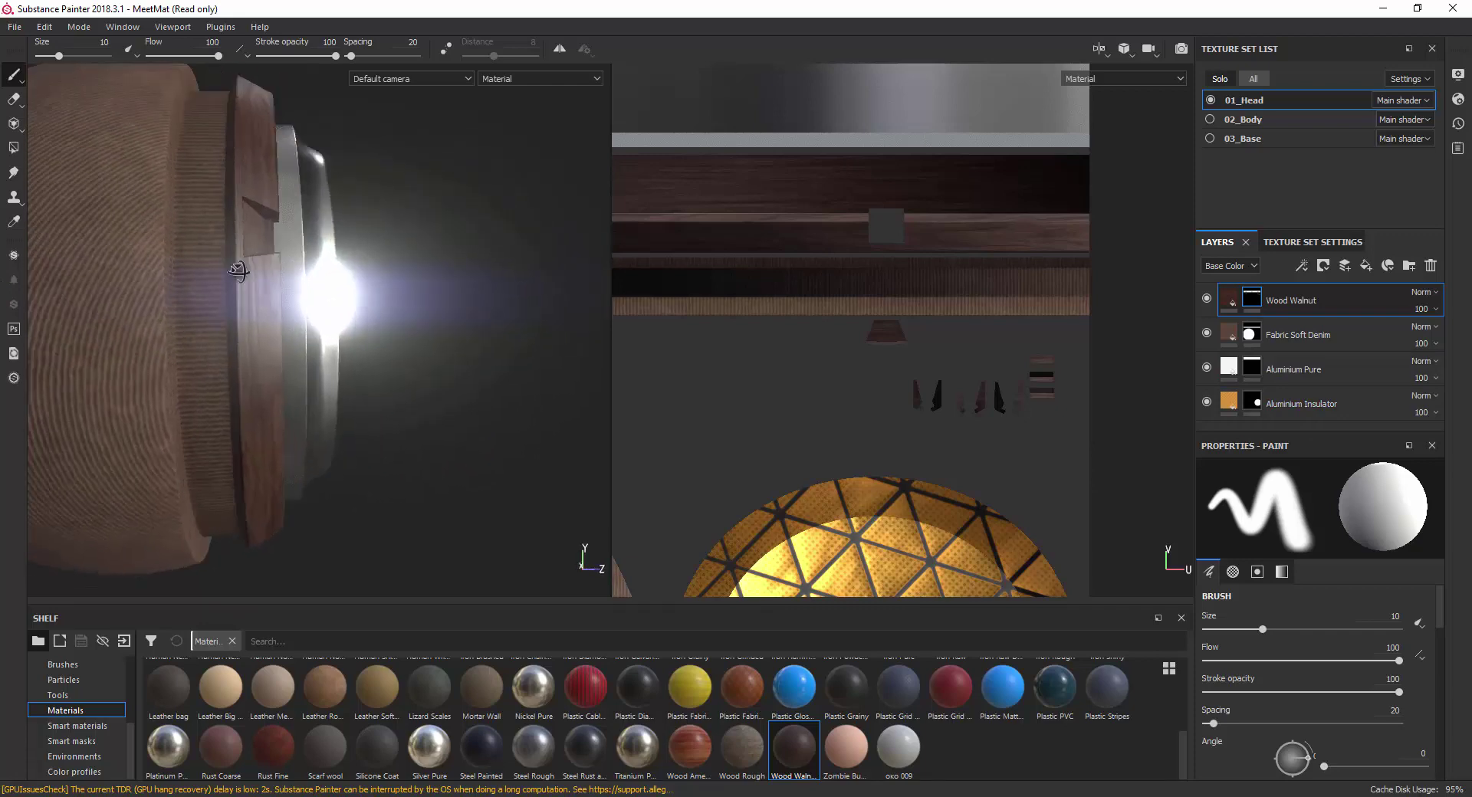
pyautogui.scroll(-2, 222, 276)
pyautogui.scroll(-1, 222, 276)
pyautogui.moveTo(324, 309)
pyautogui.keyDown('alt'); pyautogui.mouseDown(button='middle')
pyautogui.moveTo(453, 243)
pyautogui.moveTo(361, 309)
pyautogui.mouseUp(button='middle'); pyautogui.keyUp('alt')
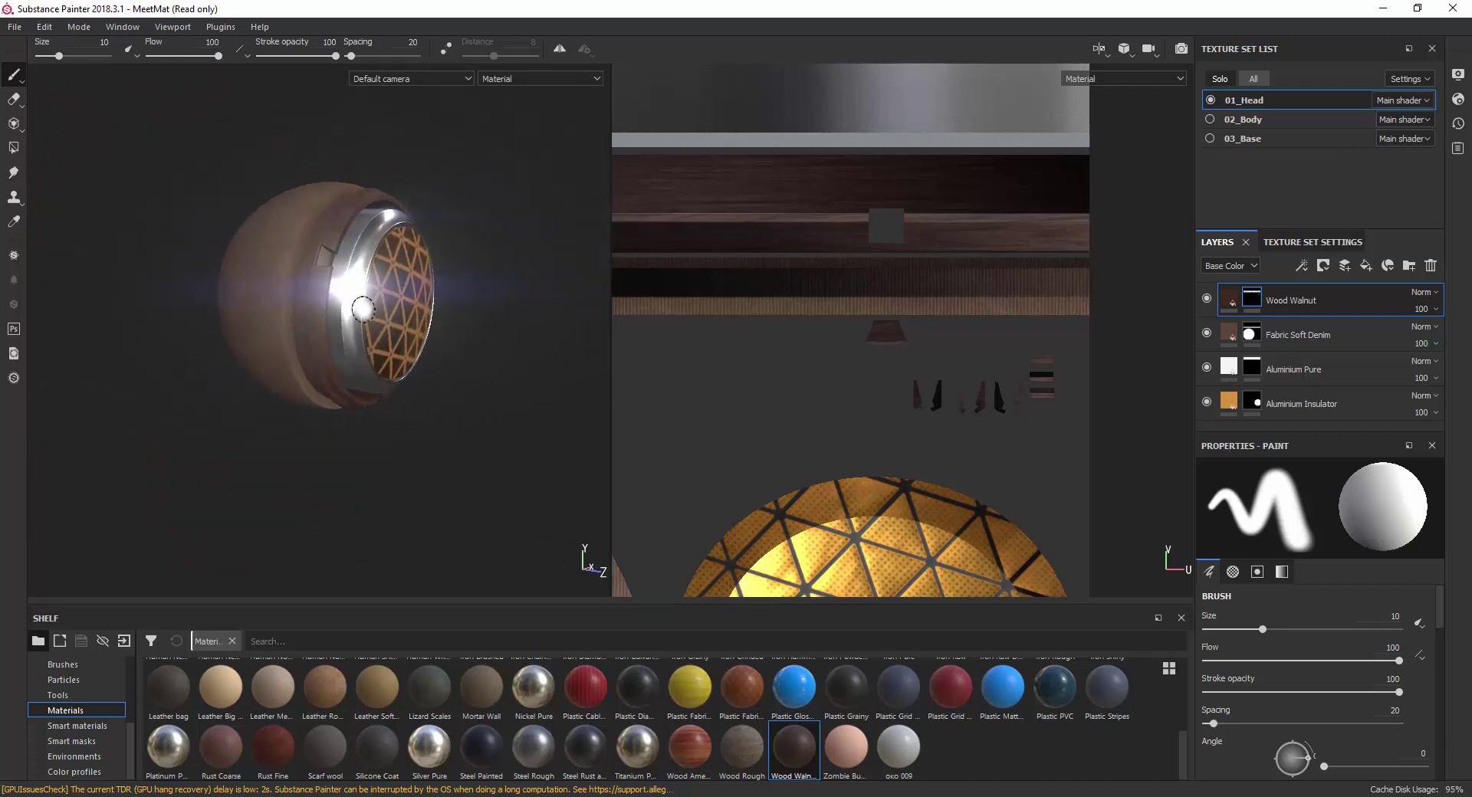